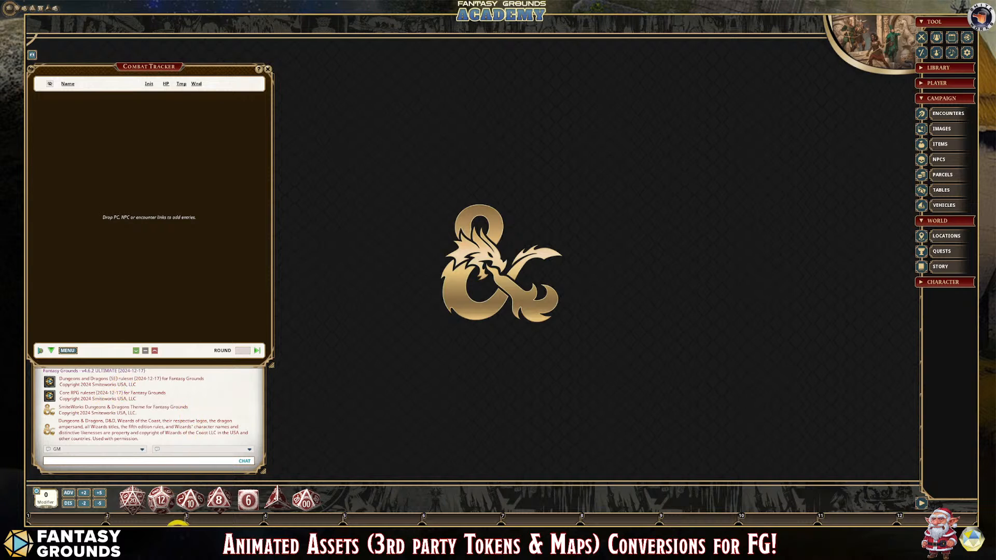
- Switch to the drive-download folder in File Explorer and examine the gridded and gridless snow day City Gate map videos
left_click(173, 525)
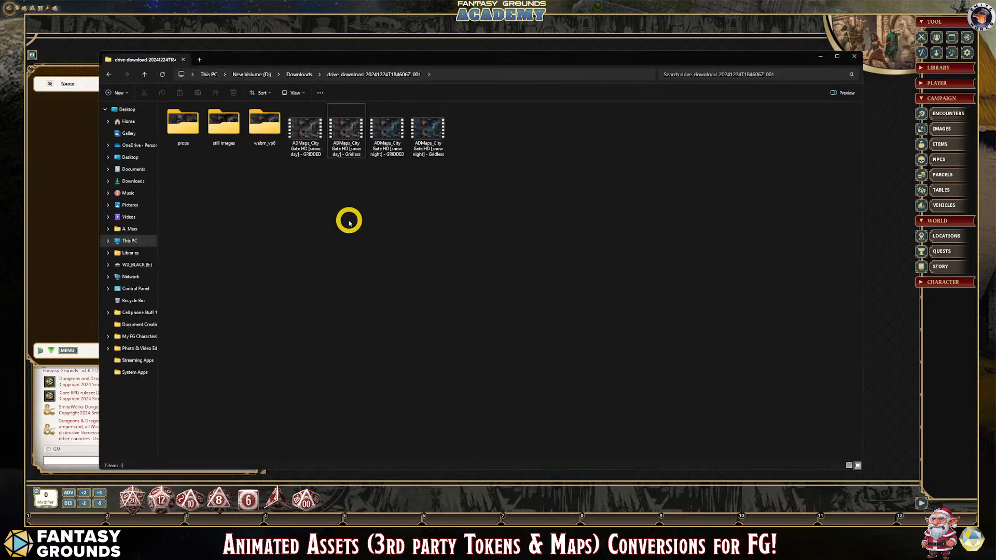
left_click(341, 126)
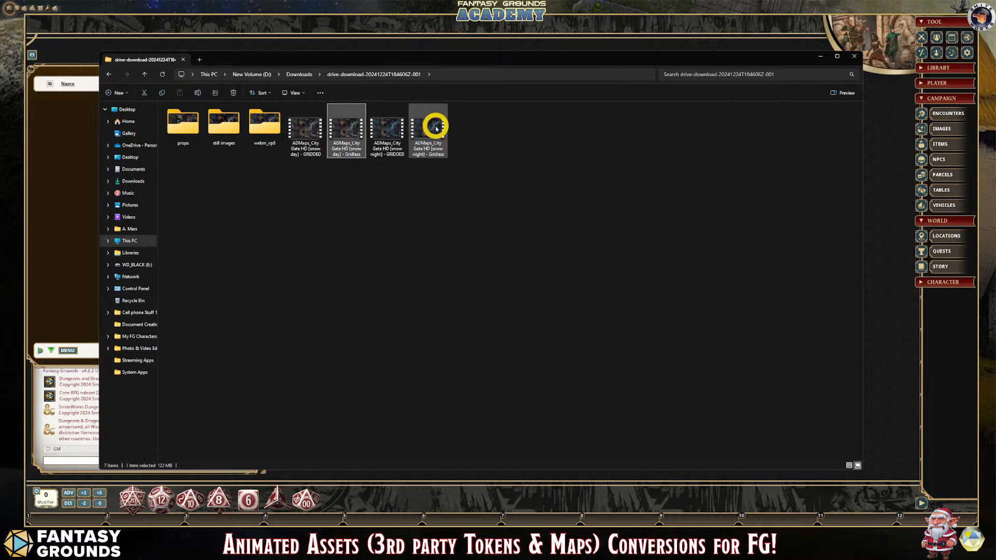
left_click(305, 125)
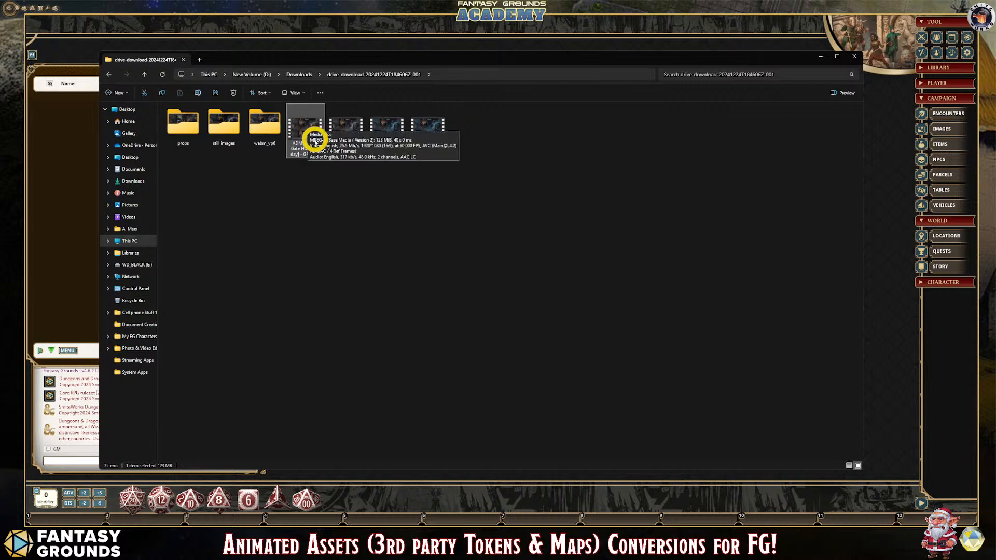
left_click(356, 115)
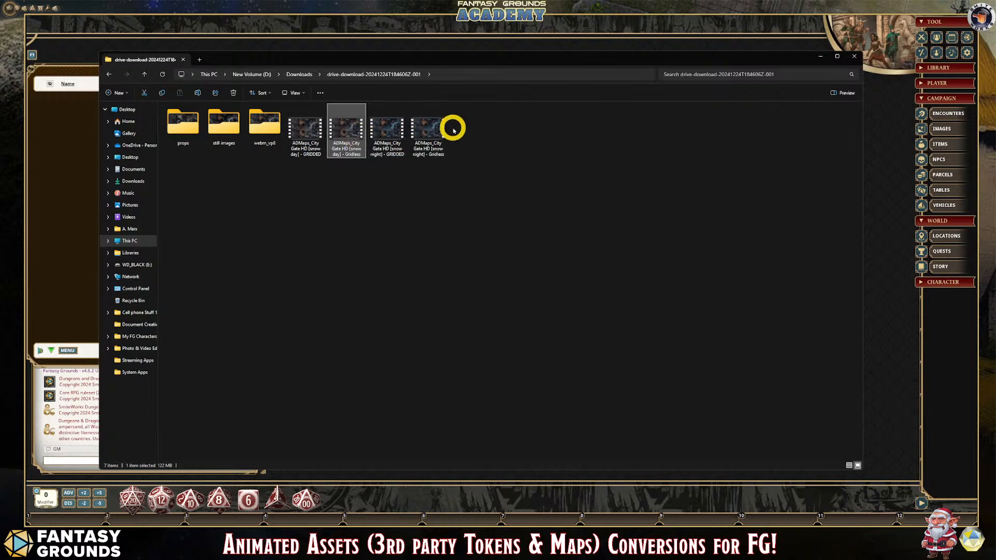
left_click(309, 133)
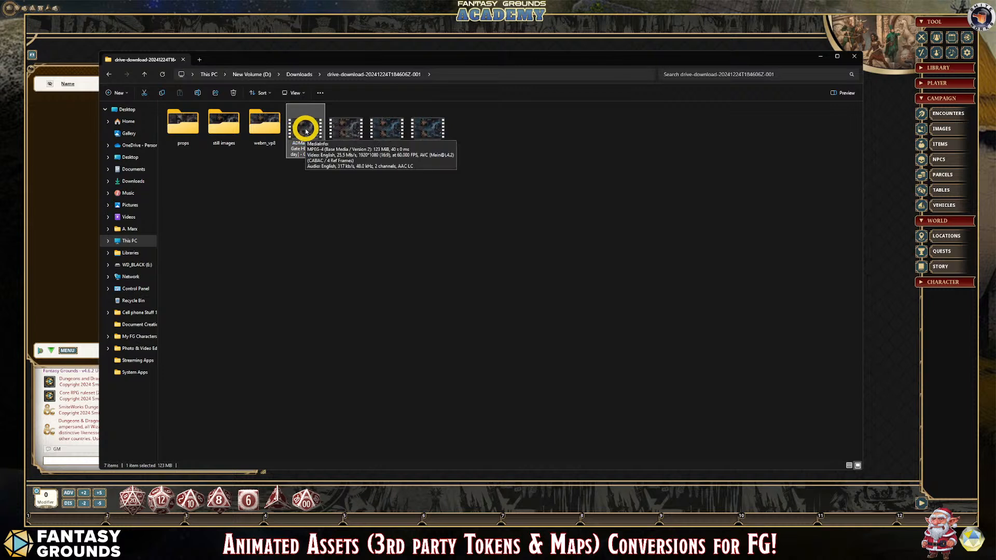
- Play the ADMaps_City Gate HD [snow day] - Gridless video, close the player and return to the file in its folder
double_click(342, 130)
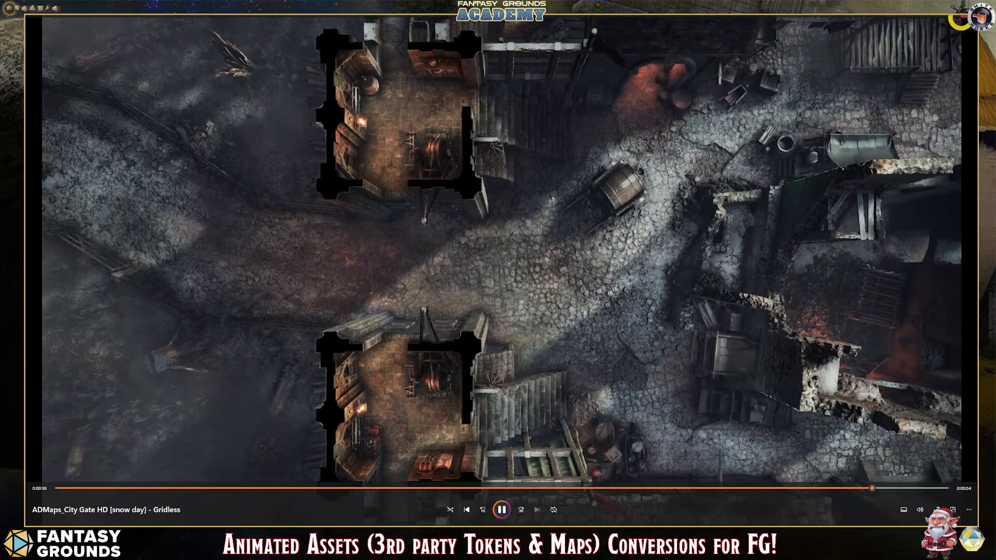
left_click(971, 18)
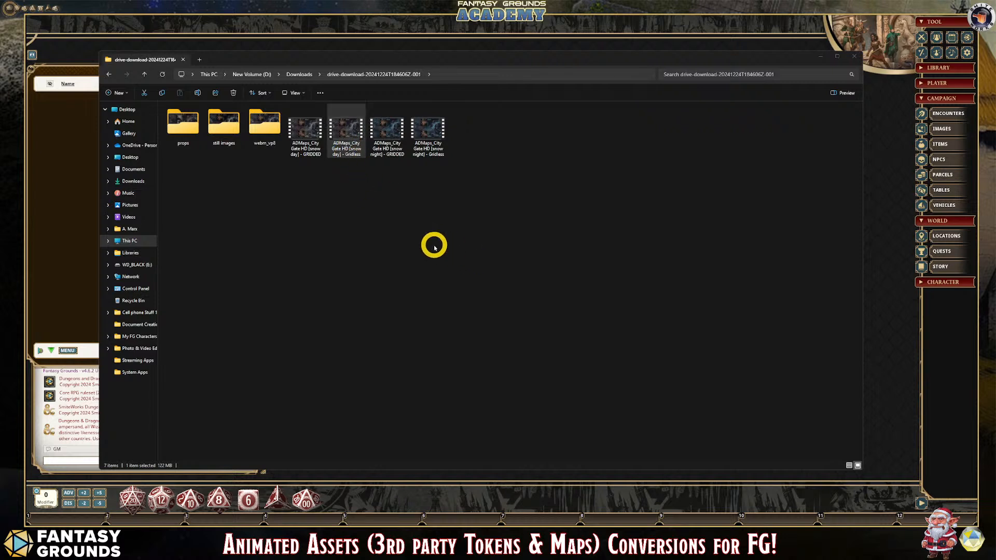
left_click(356, 157)
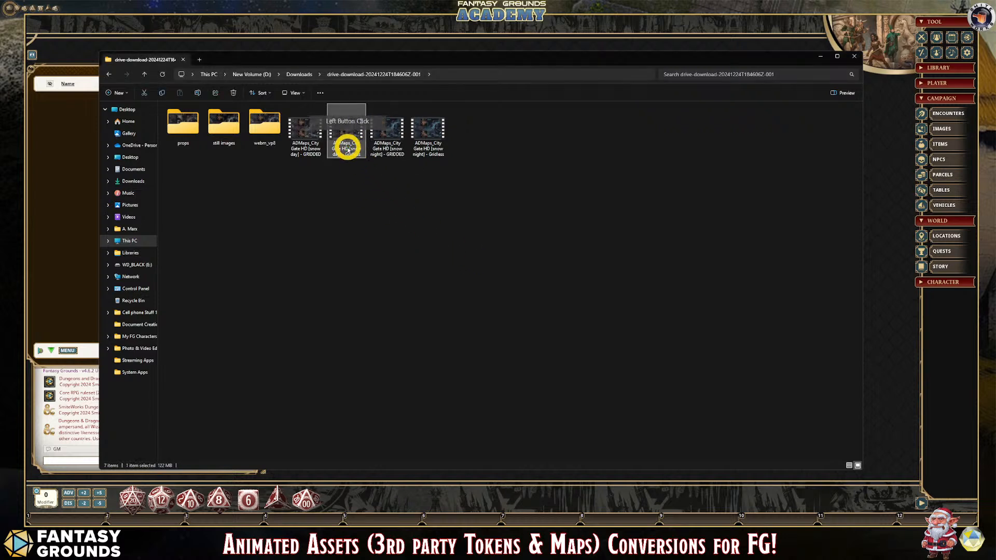
mouse_move(347, 150)
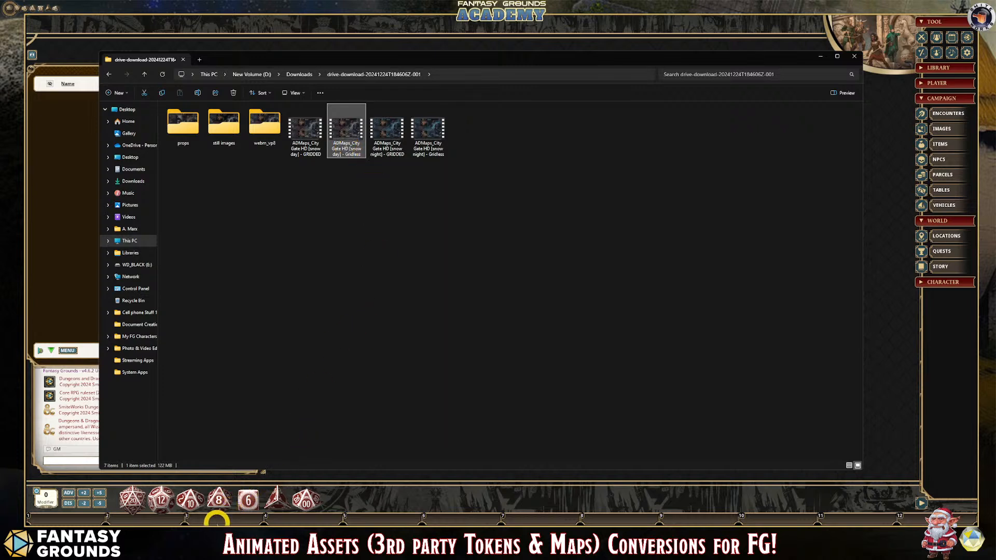
- Switch to Shutter Encoder and add the ADMaps_City Gate HD [snow day] - Gridless video to its file list
left_click(366, 535)
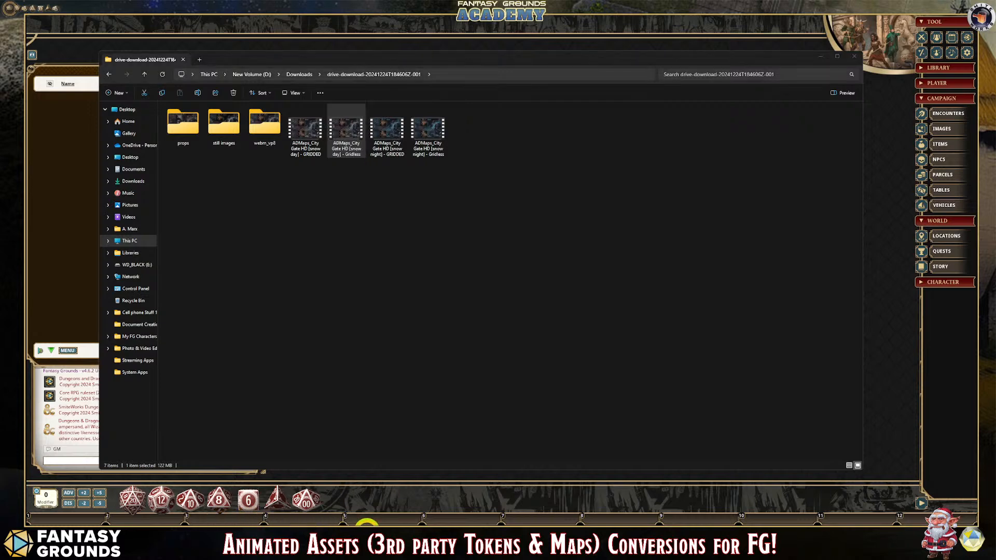
left_click_drag(116, 38, 527, 67)
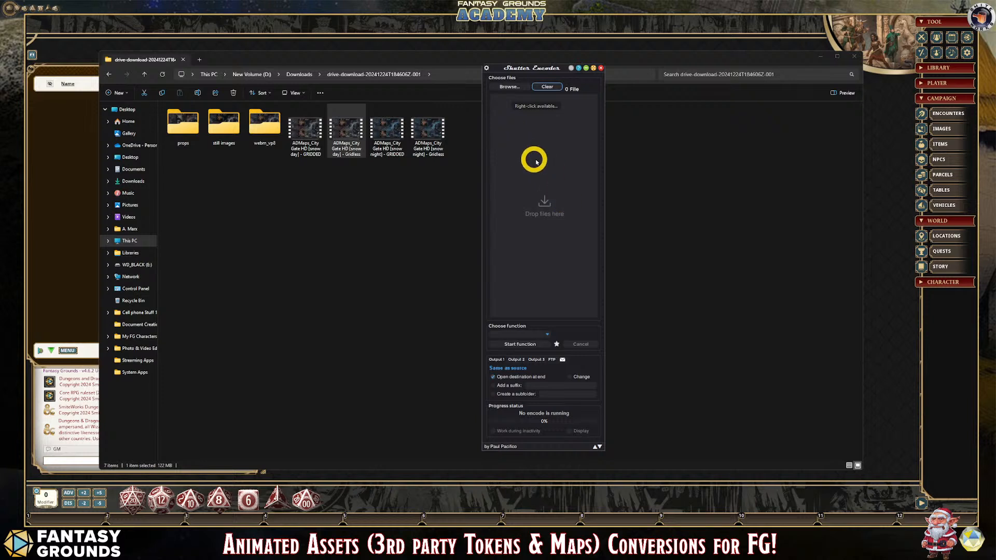
left_click_drag(551, 66, 522, 59)
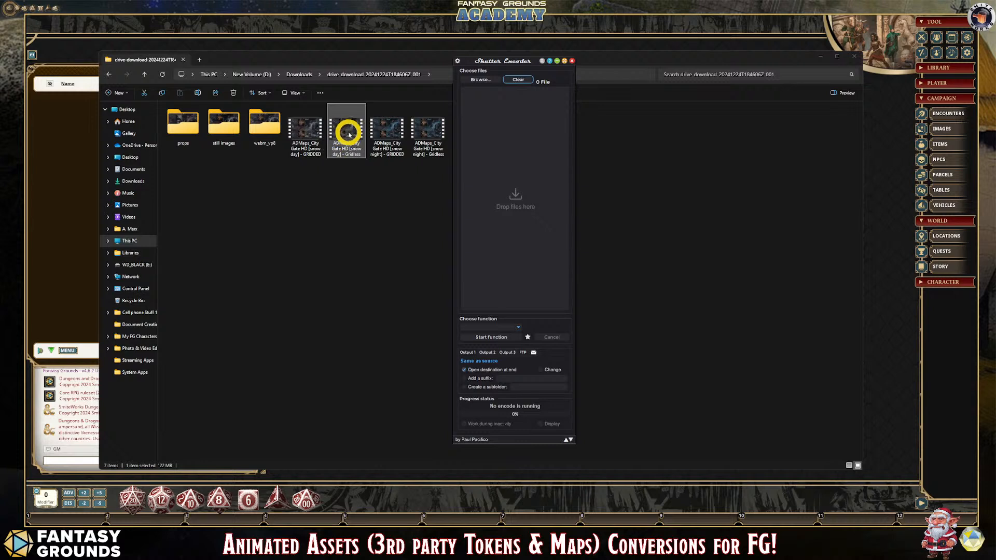
left_click_drag(348, 134, 498, 118)
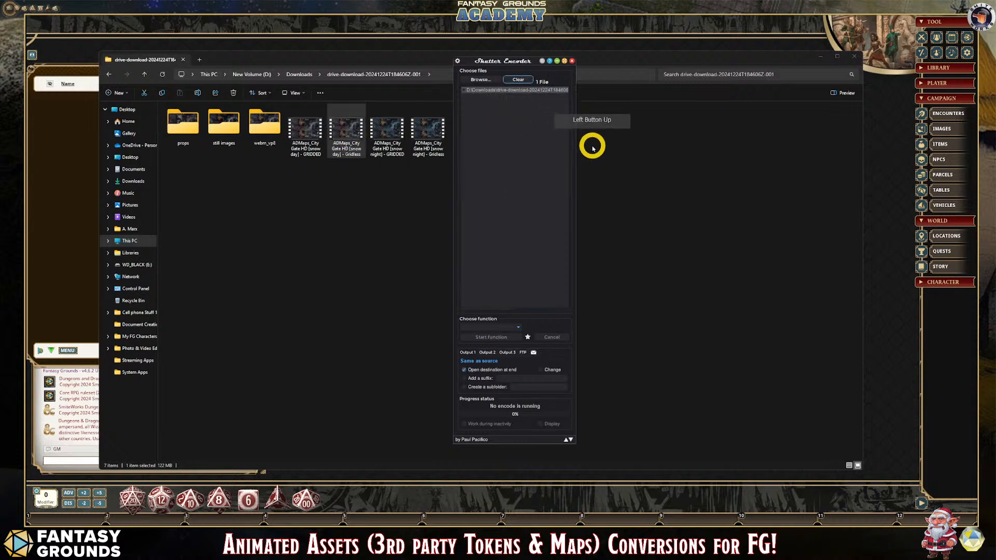
left_click_drag(516, 62, 228, 73)
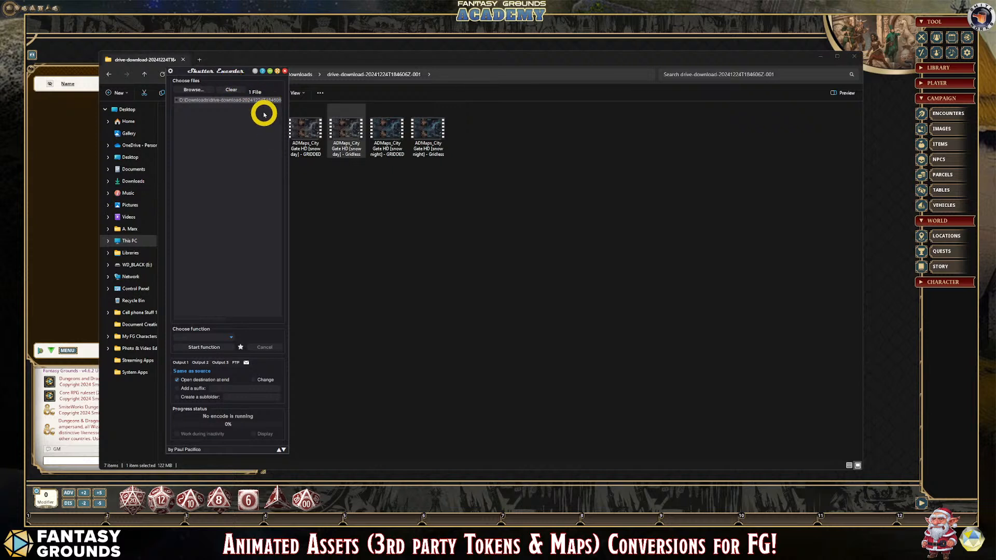
- Choose the VP8 output codec with the WebM container as the conversion function
left_click(232, 340)
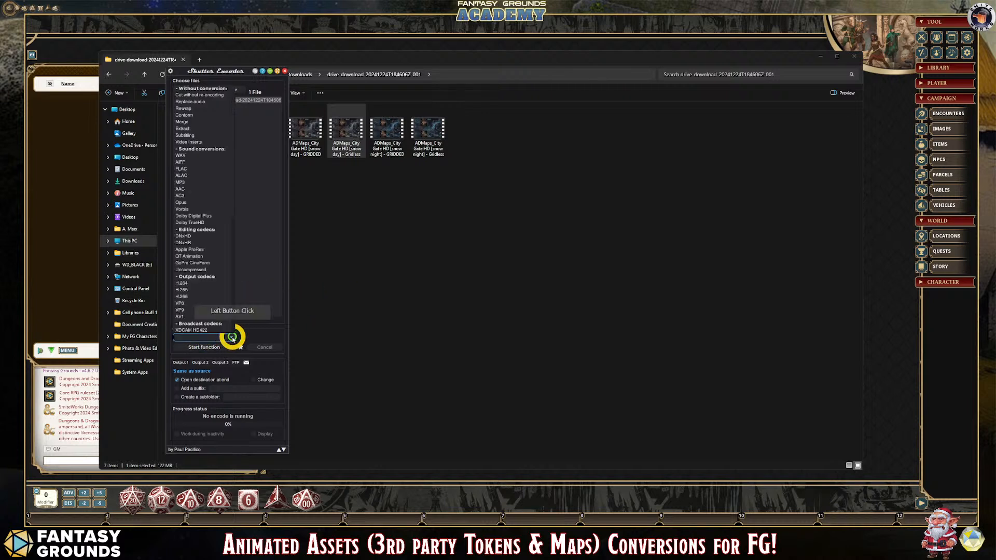
left_click(184, 305)
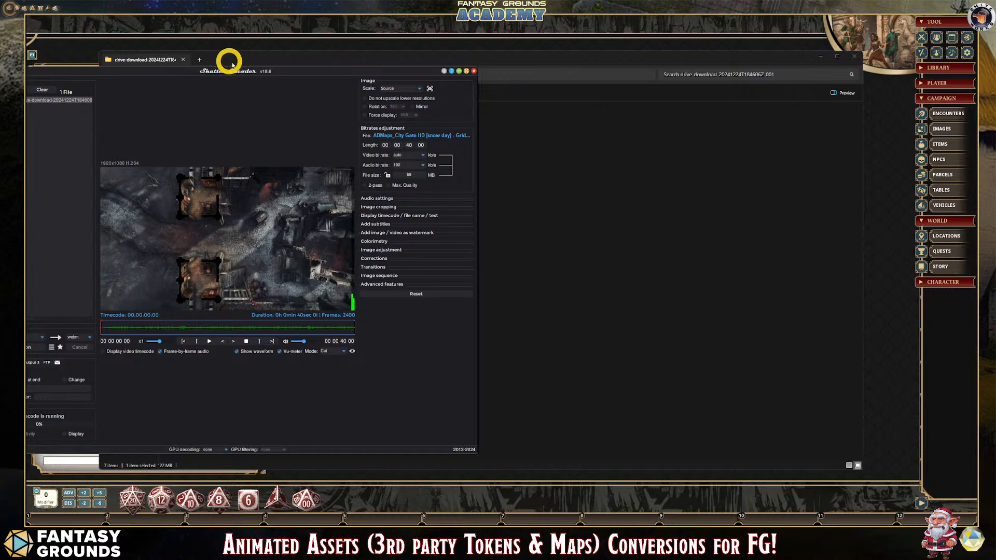
left_click(174, 61)
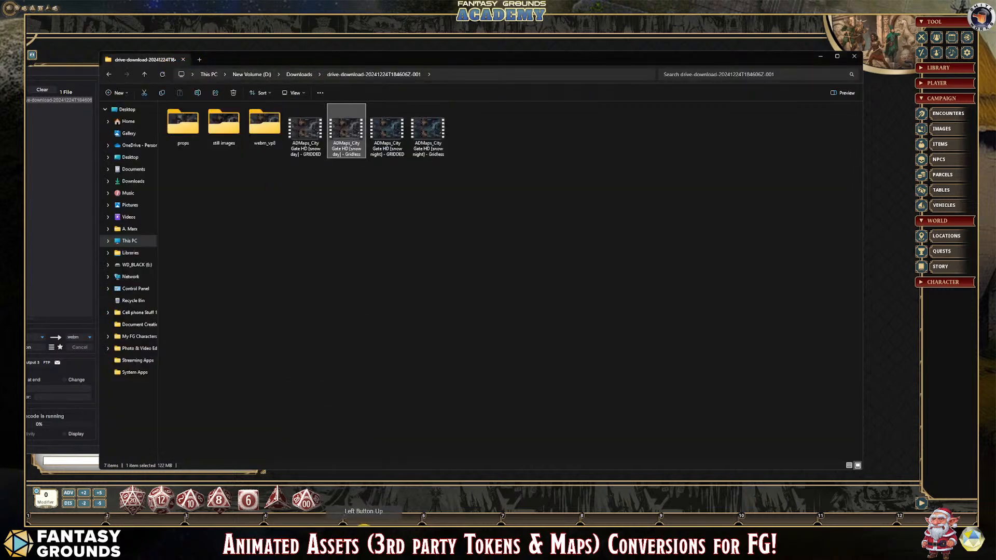
left_click(369, 525)
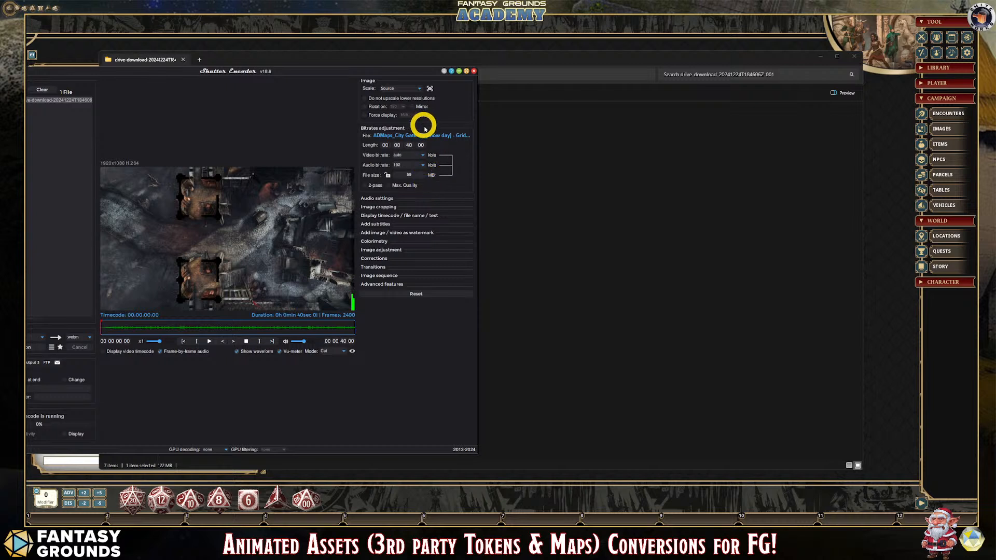
- Leave the video bitrate on auto and set both the audio conversion and the Audio 1 track to No audio
left_click(423, 155)
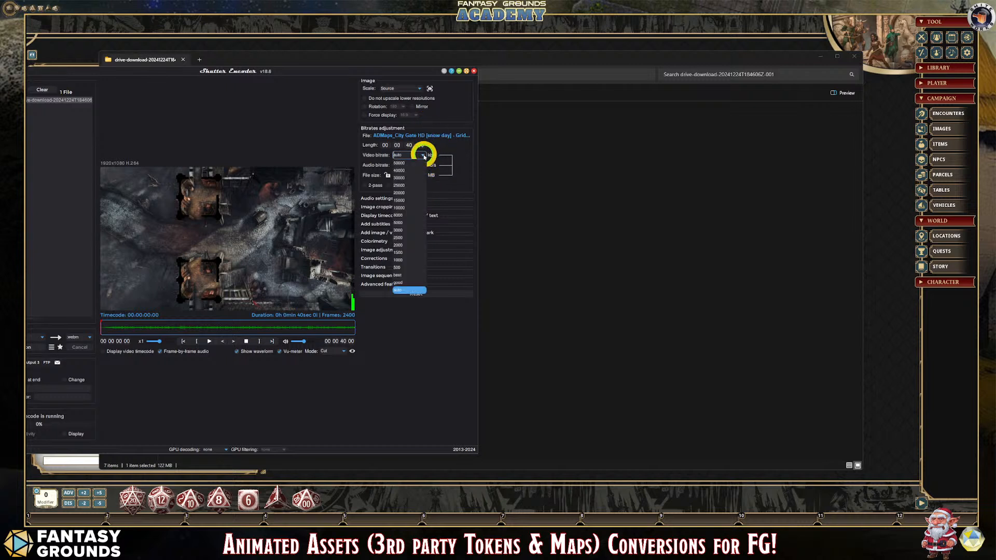
left_click(424, 156)
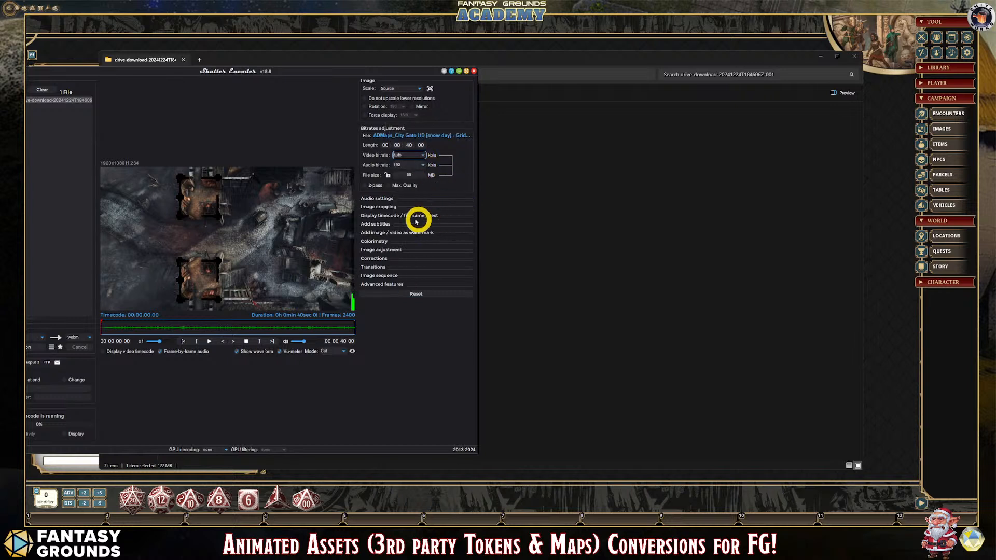
left_click(385, 200)
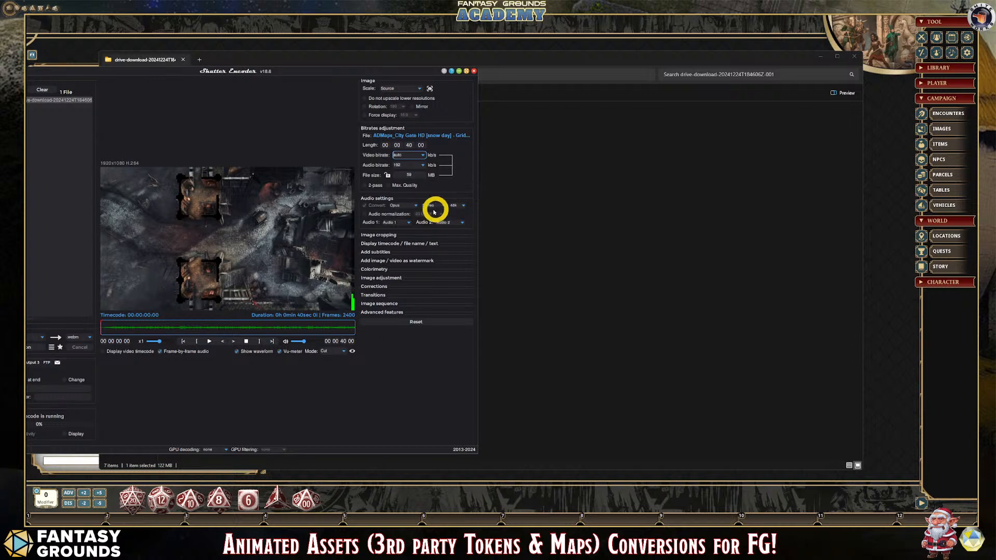
left_click(416, 206)
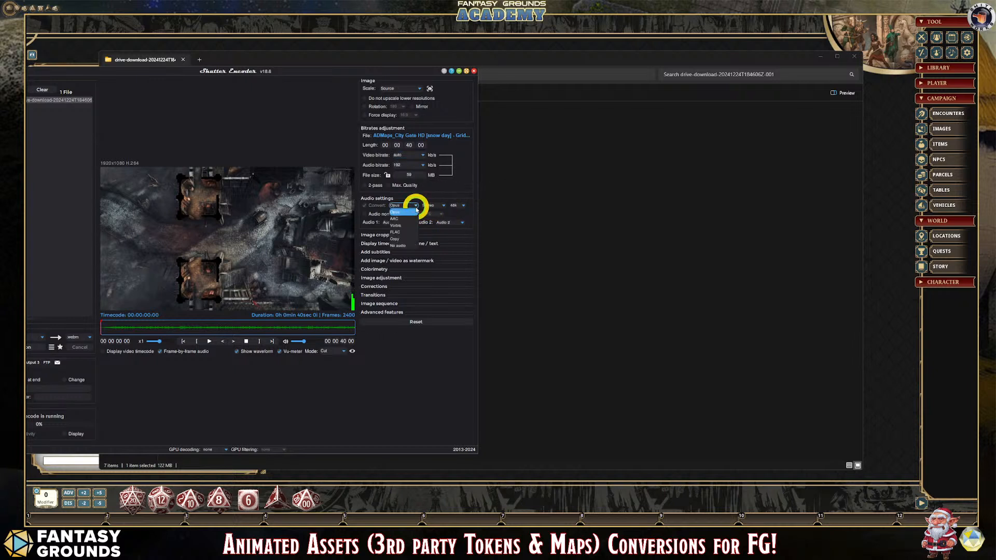
left_click(398, 245)
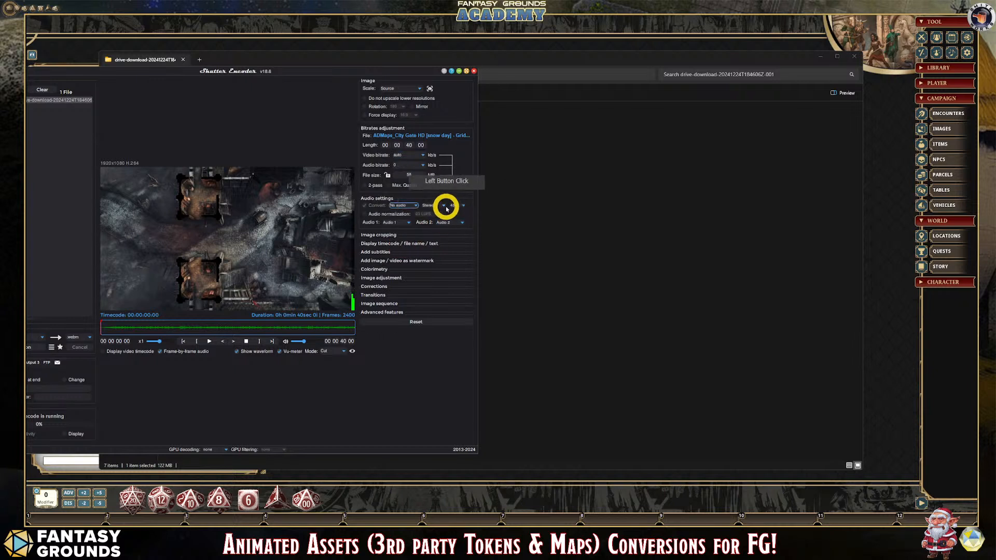
left_click(408, 222)
left_click(392, 337)
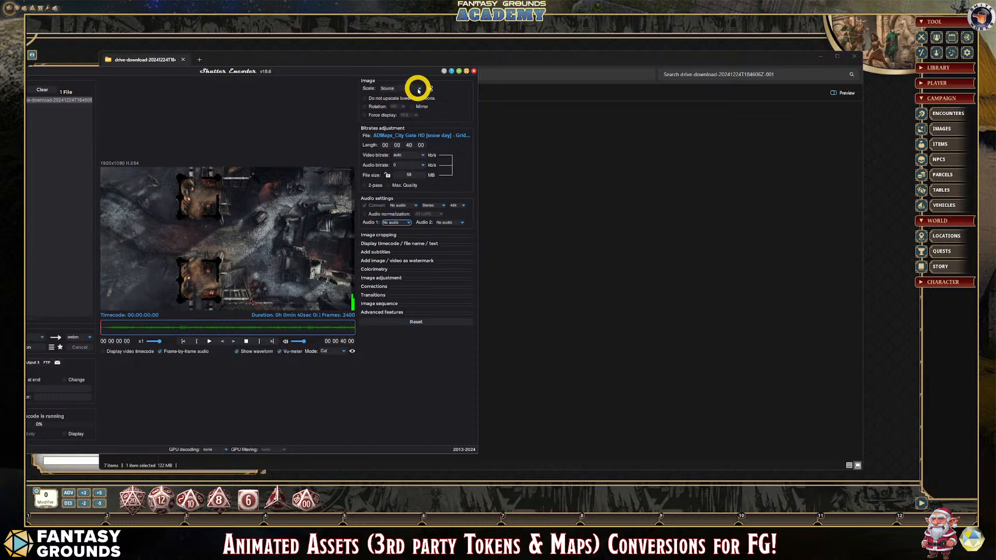
- Keep the image scale at Source and enable the option Do not upscale lower resolutions
left_click(419, 89)
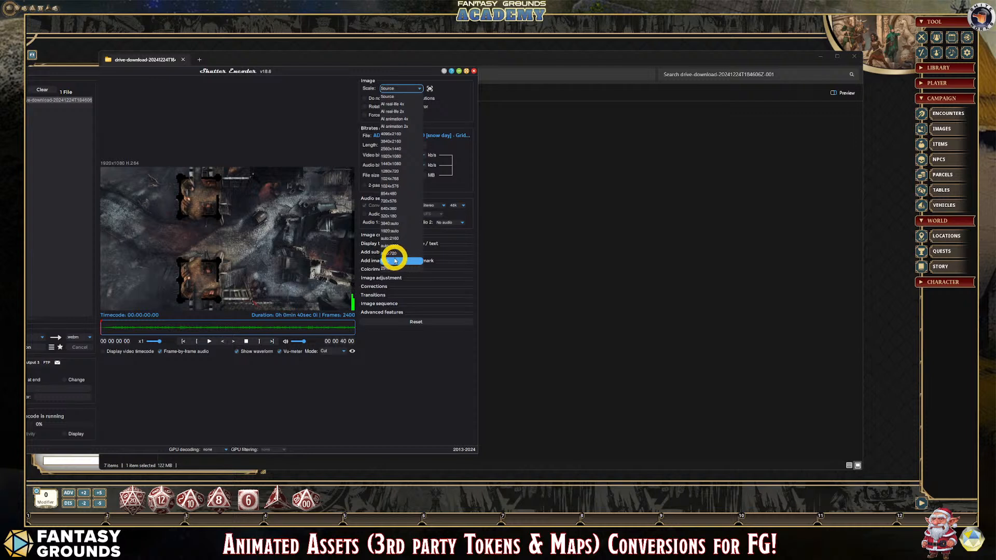
left_click(455, 97)
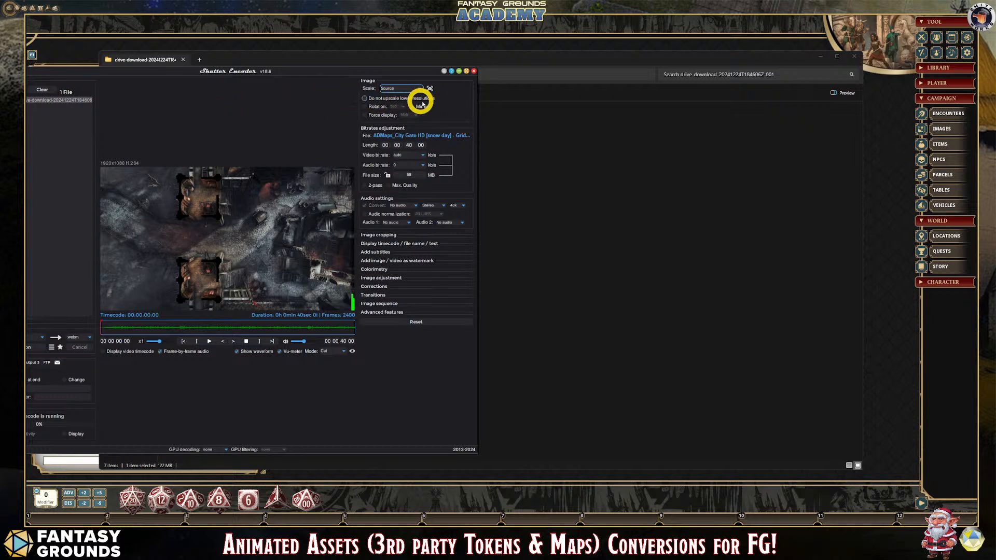
left_click(365, 98)
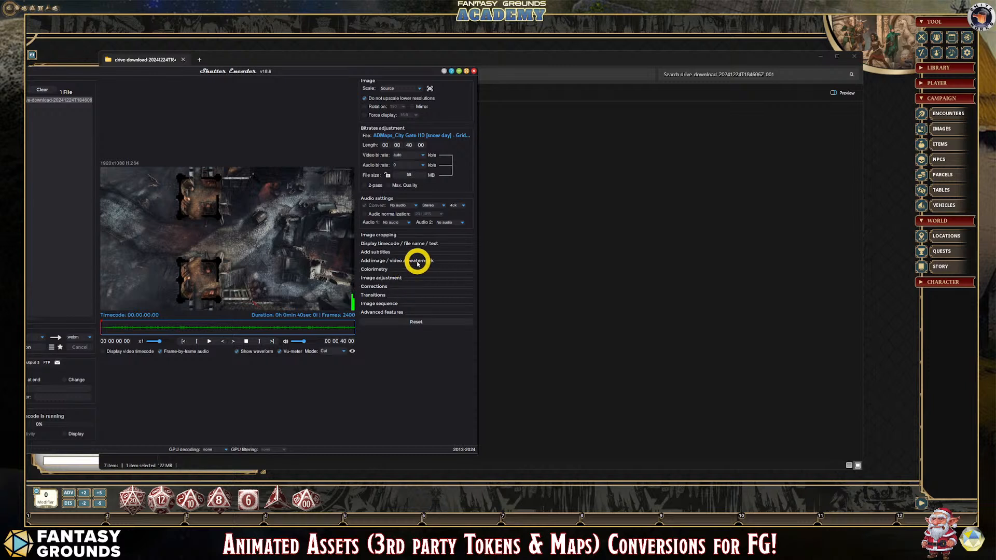
- Look through the image cropping, timecode, subtitle and watermark settings, and expand the advanced features
left_click(398, 235)
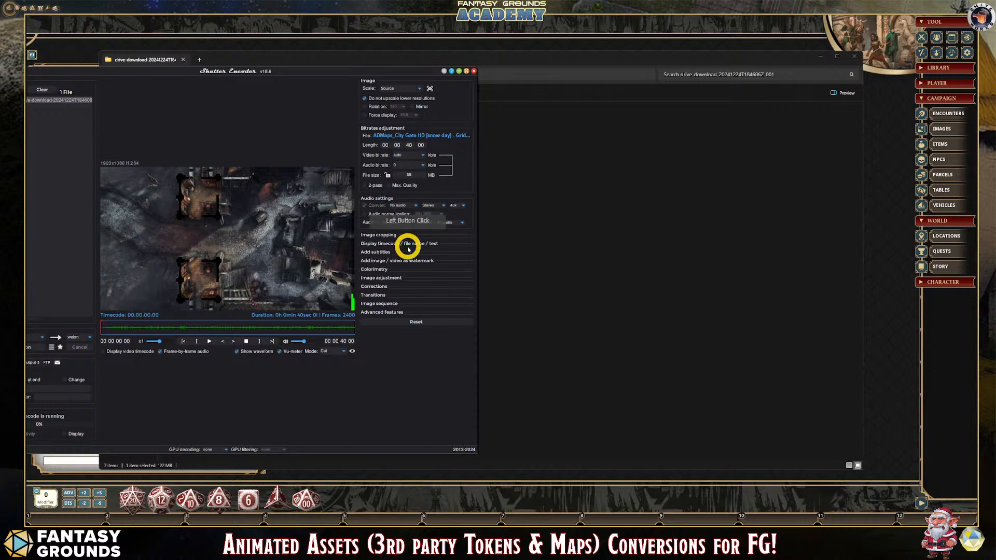
left_click(408, 244)
left_click(408, 245)
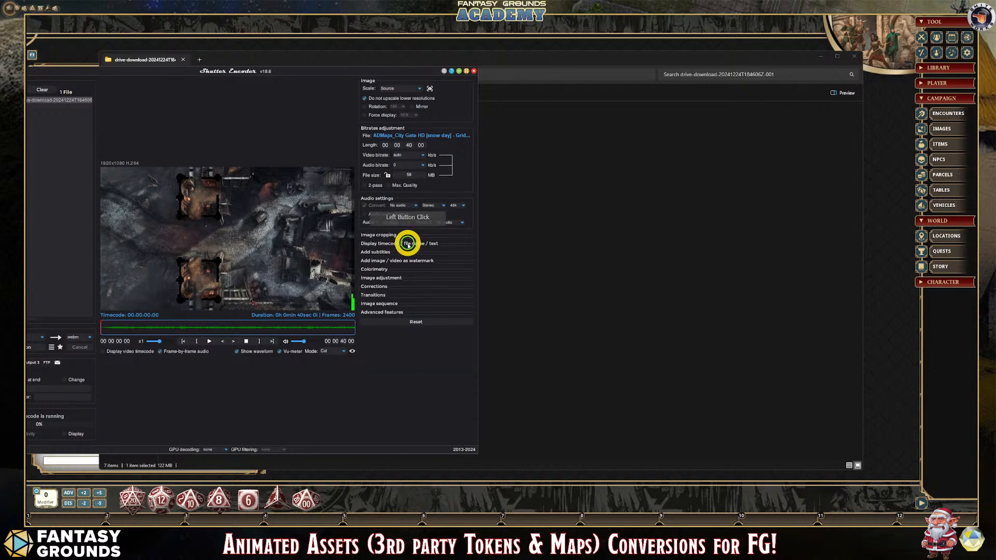
left_click(388, 253)
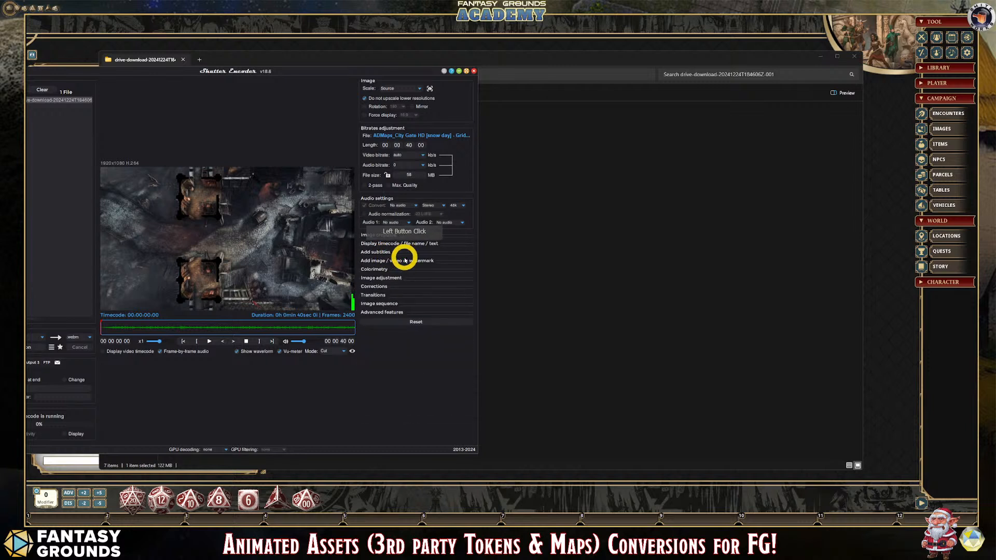
left_click(405, 260)
left_click(405, 261)
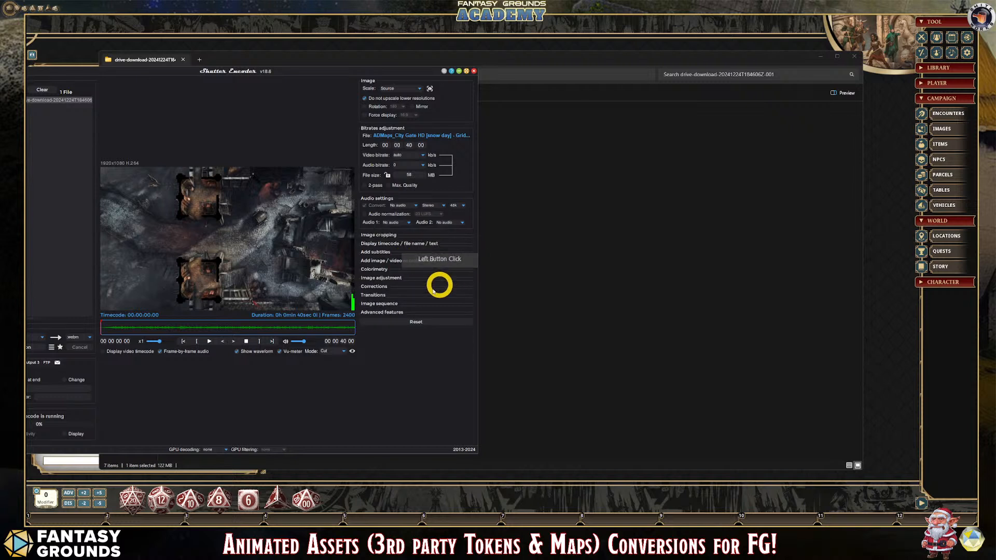
left_click(392, 312)
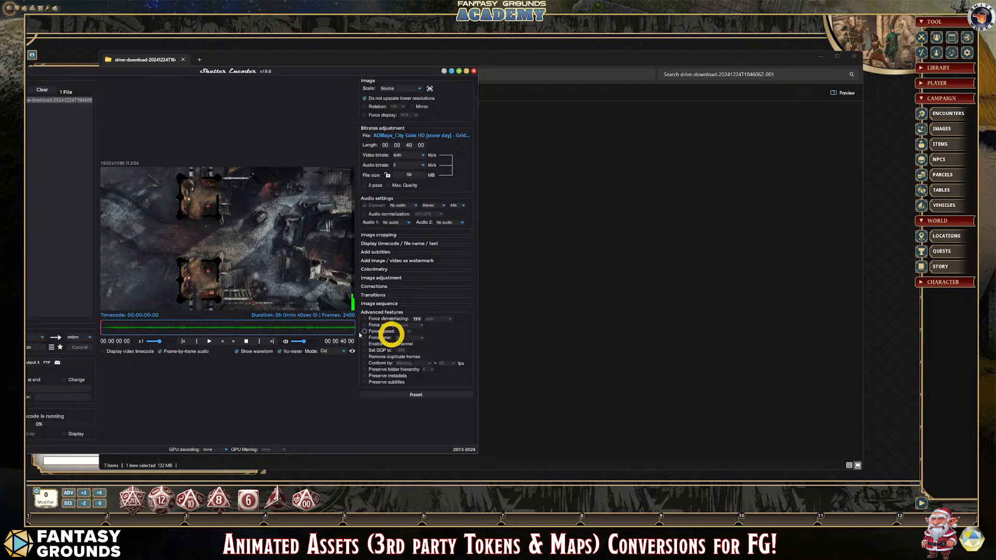
- Bring the whole Shutter Encoder window into view and start converting the snow day Gridless video
left_click_drag(236, 63, 305, 75)
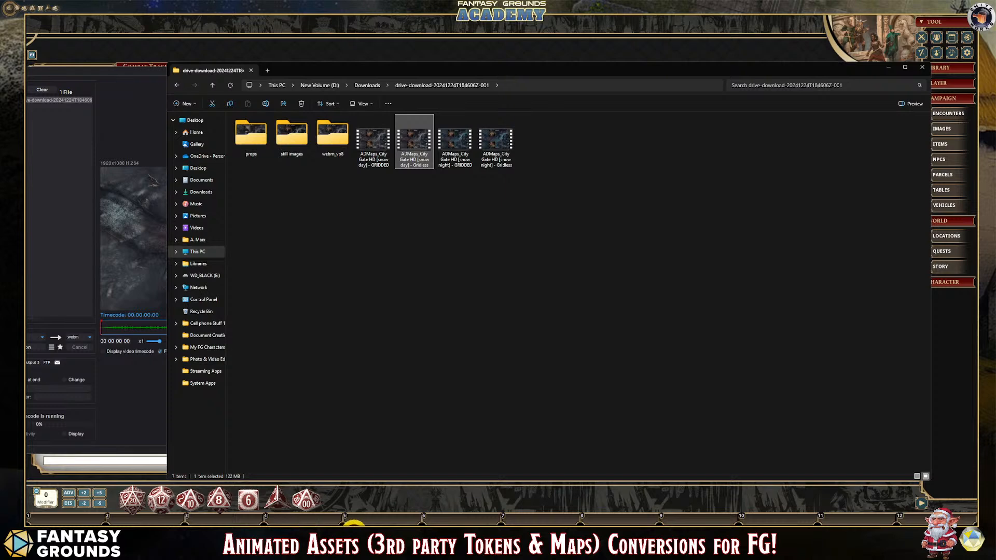
left_click(367, 533)
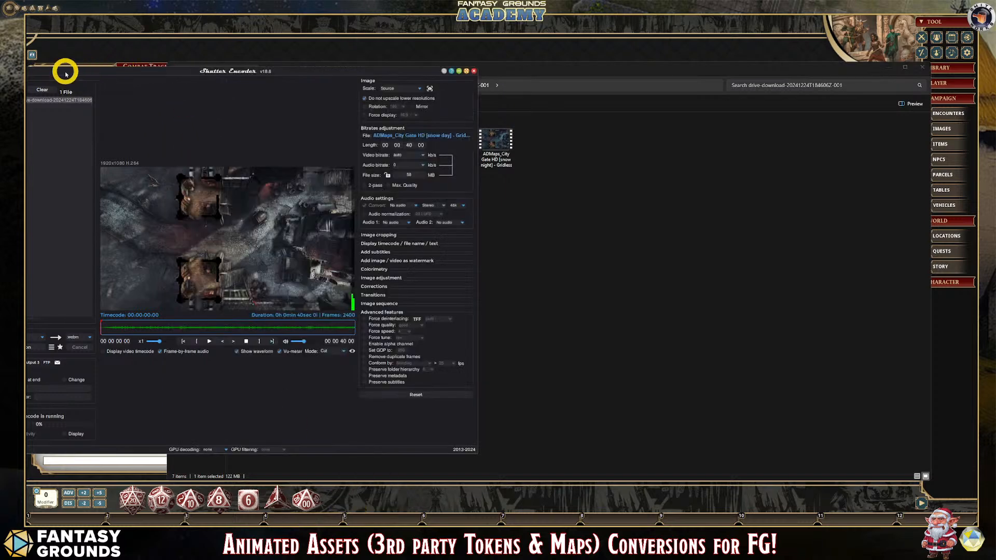
left_click_drag(65, 74, 301, 68)
left_click(242, 342)
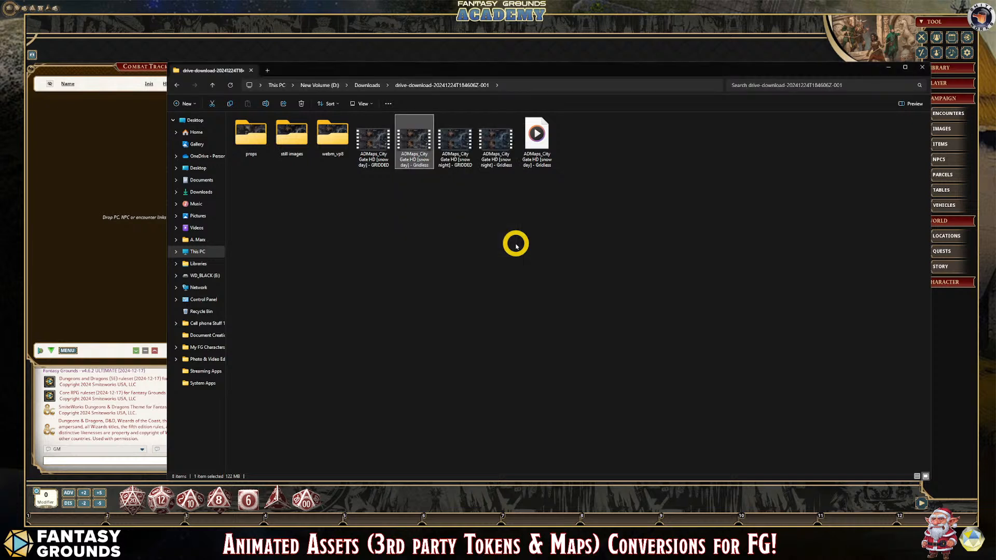
- Copy the newly converted snow day Gridless WebM file, then minimize its download folder and close Shutter Encoder
left_click(542, 148)
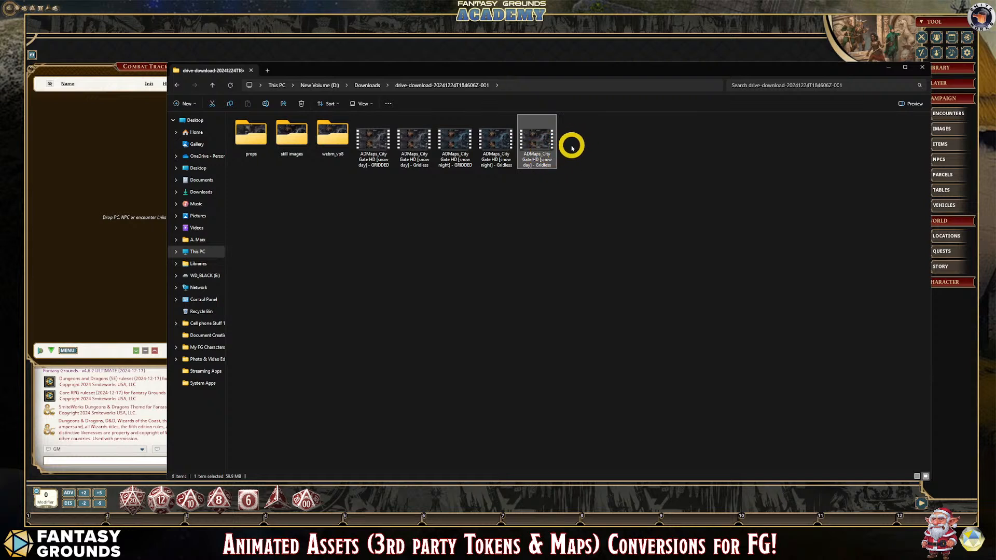
mouse_move(543, 147)
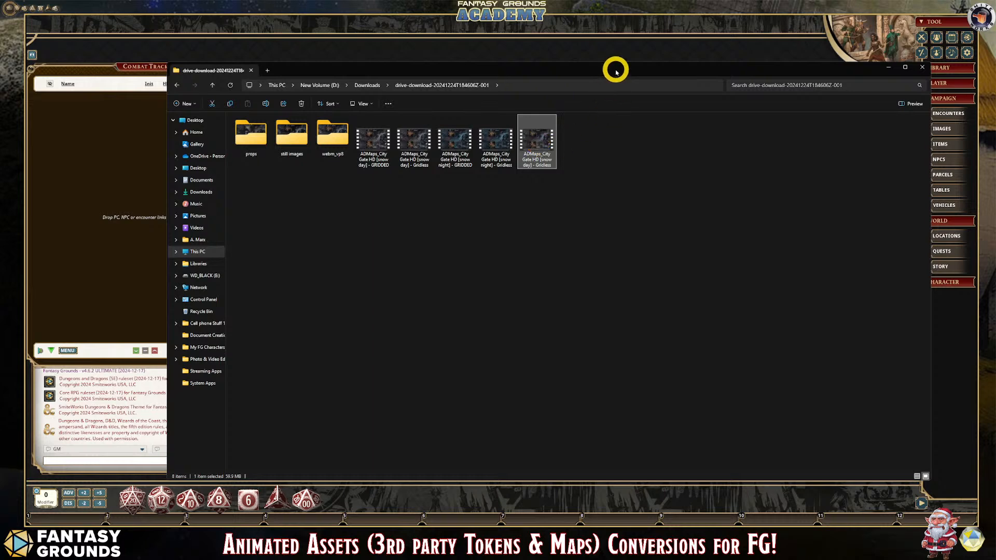
left_click_drag(617, 69, 499, 99)
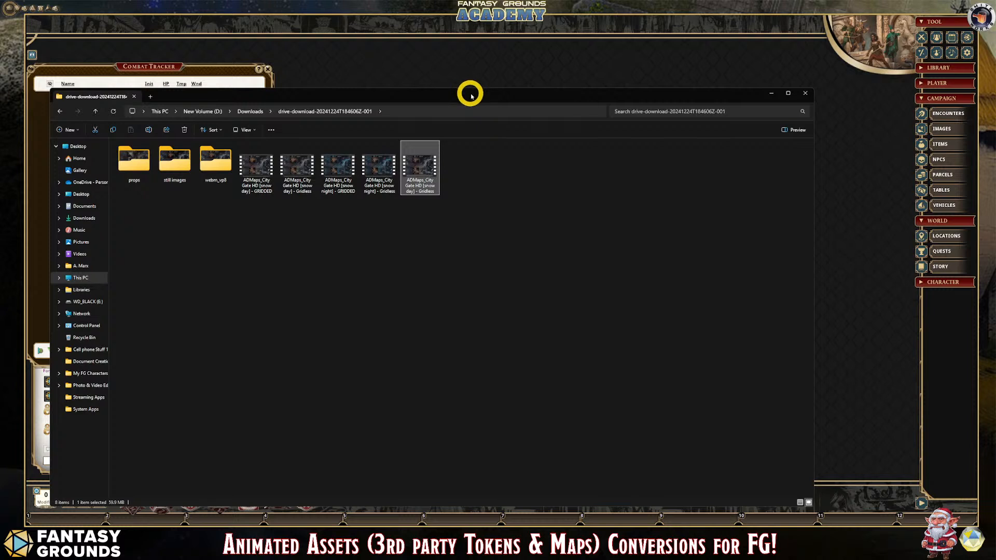
left_click_drag(471, 95, 512, 78)
left_click(462, 154)
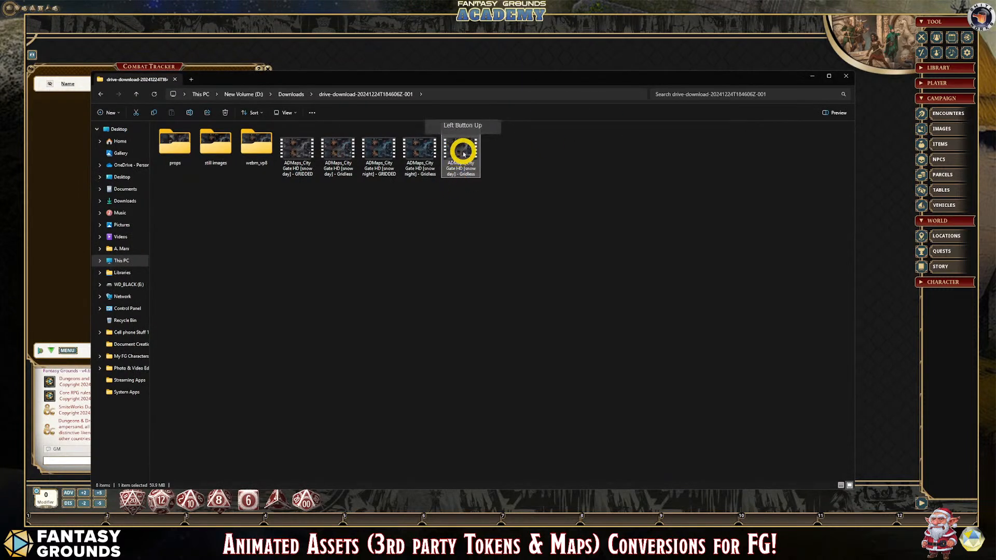
left_click(473, 170)
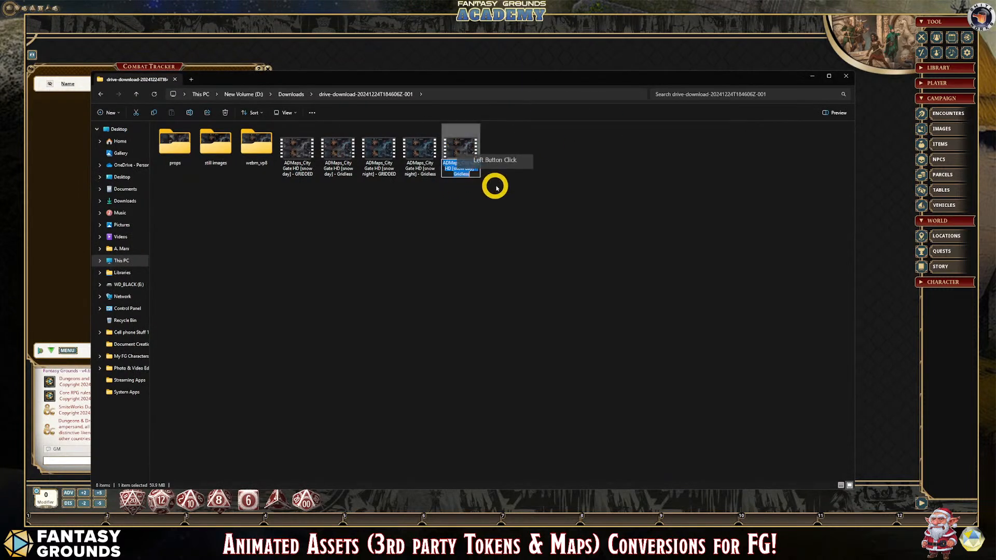
left_click(456, 148)
right_click(455, 147)
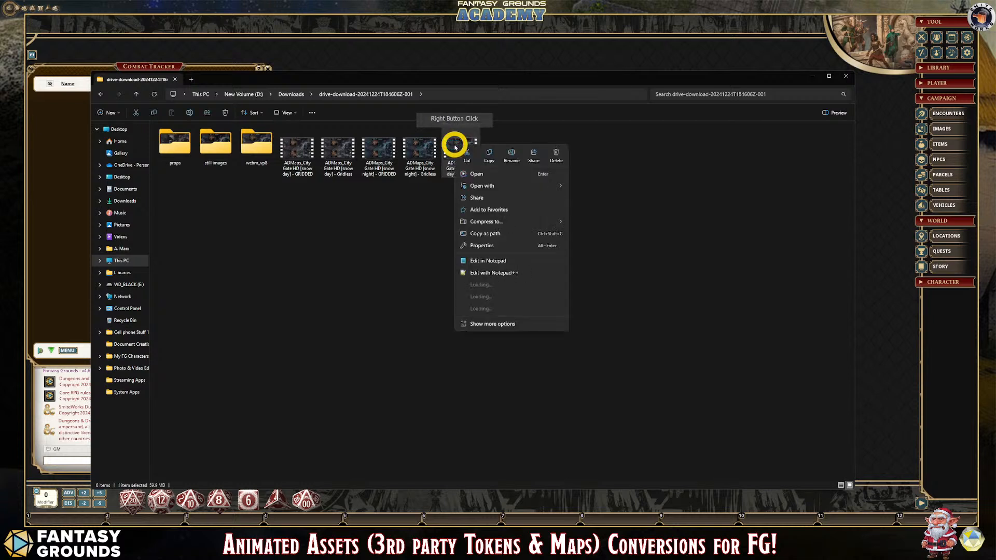
left_click(488, 156)
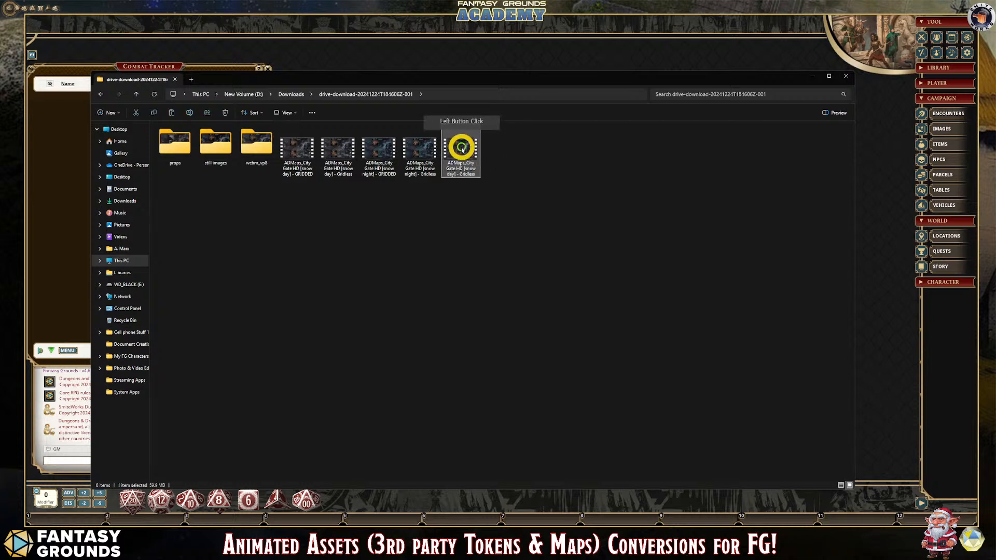
left_click(813, 77)
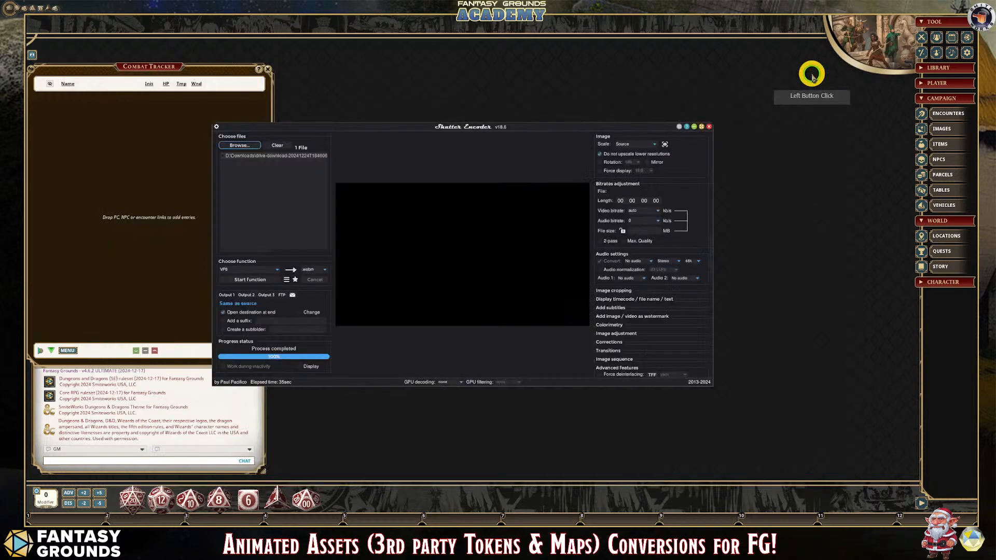
left_click(709, 127)
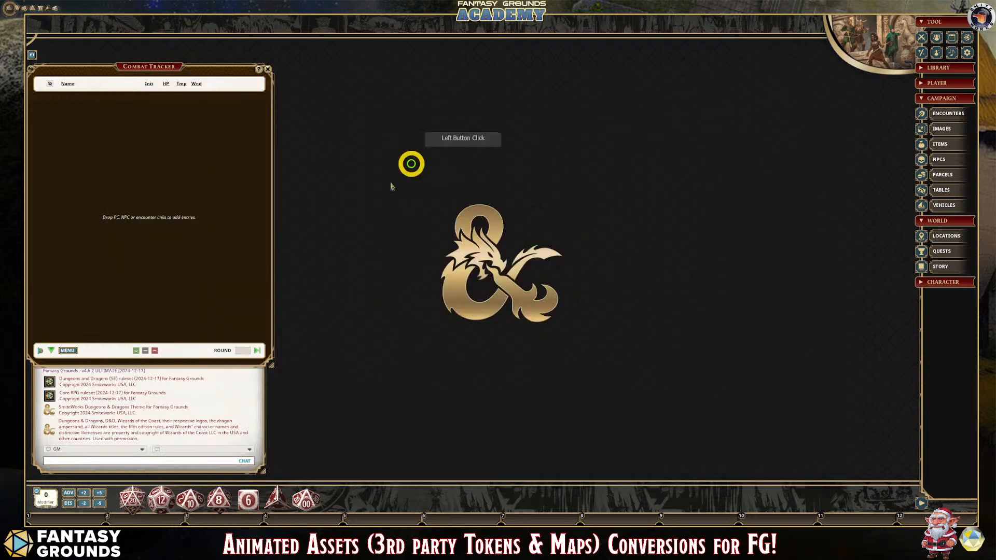
- Open an enlarged Fantasy Grounds Assets window filtered to Images, and open the campaign's images folder on disk
left_click(948, 69)
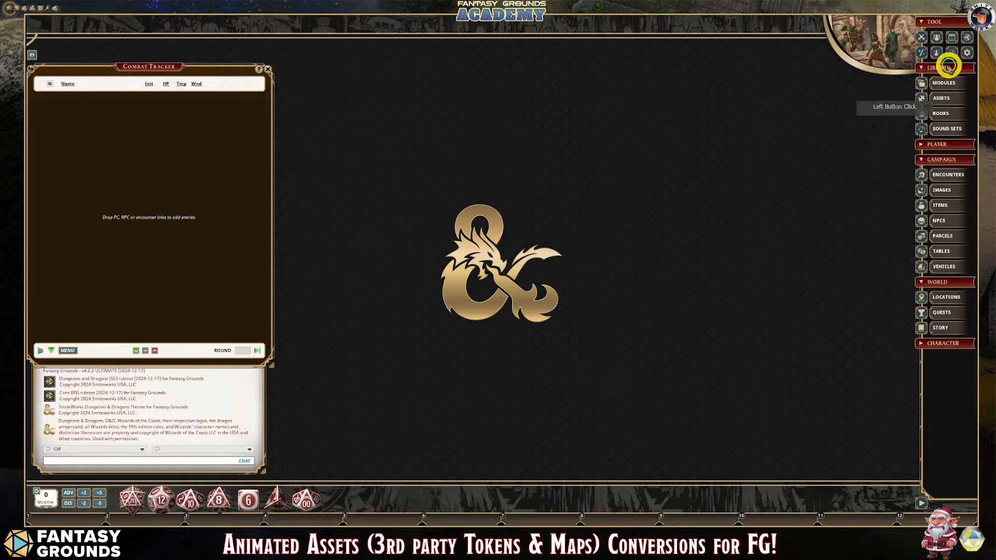
left_click(951, 98)
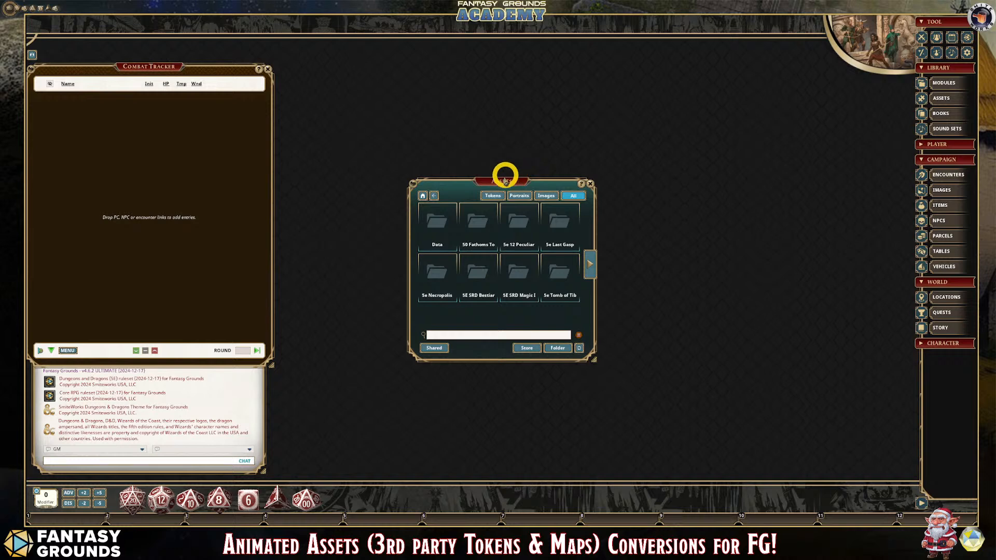
left_click_drag(504, 173, 375, 54)
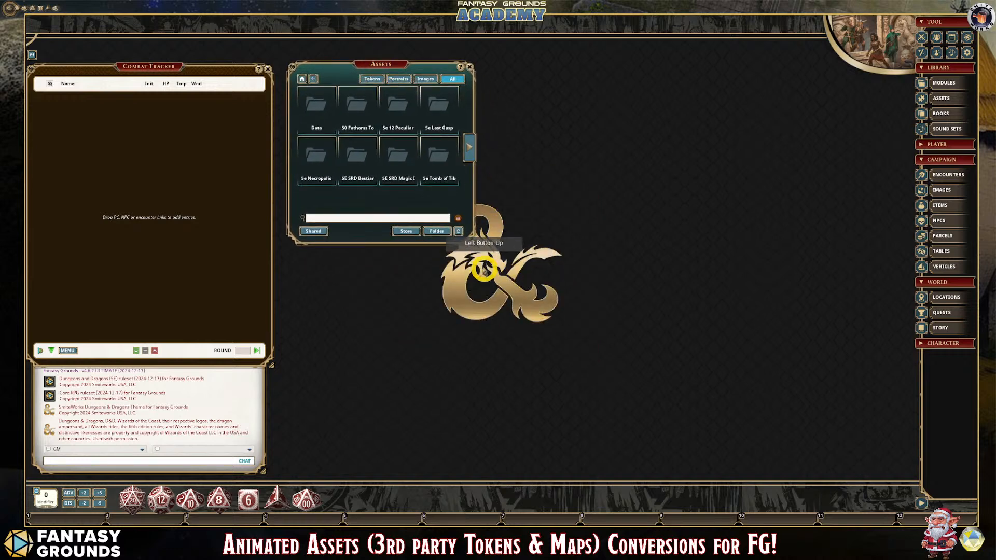
left_click_drag(474, 241, 549, 357)
left_click(498, 80)
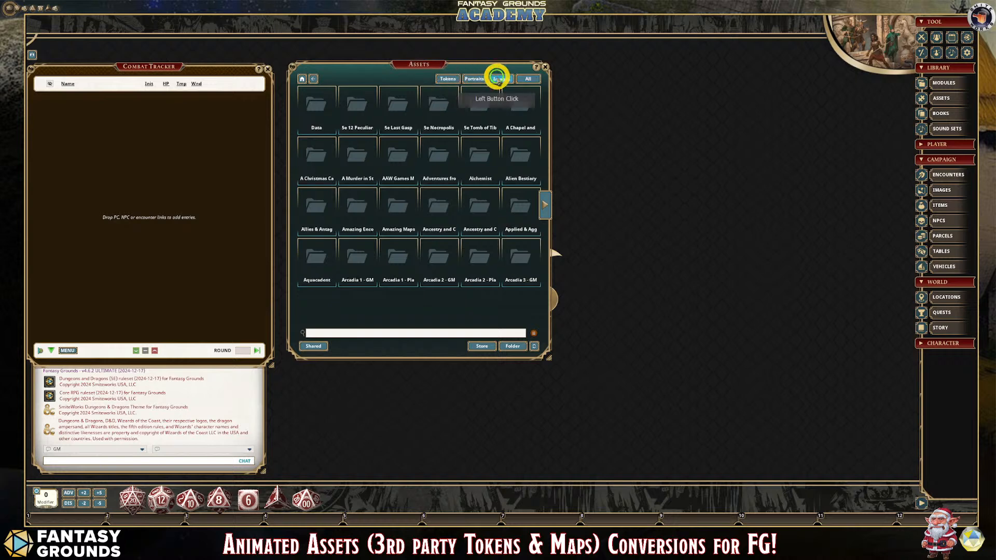
left_click(518, 347)
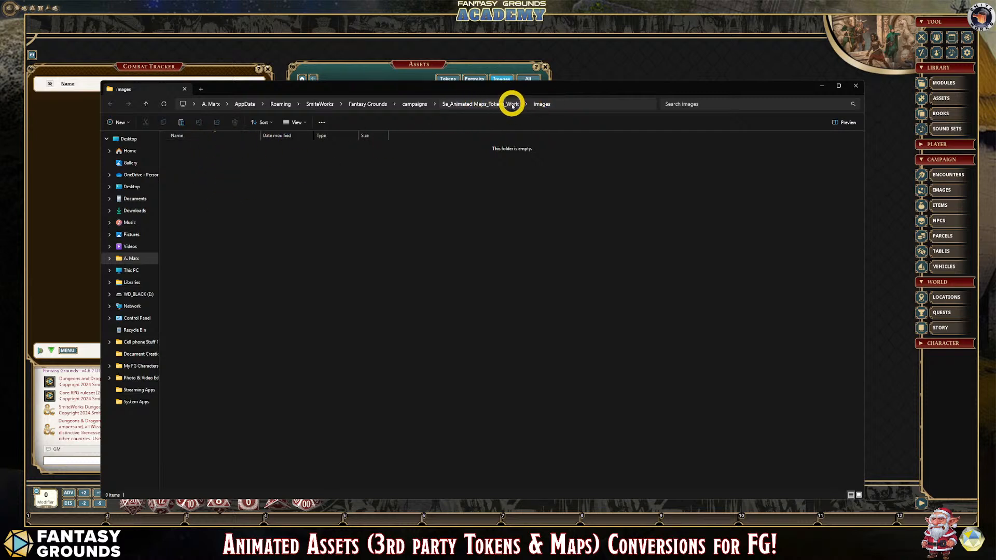
- Create a new folder named Animatd Maps inside the campaign's images folder
left_click(342, 165)
left_click(242, 174)
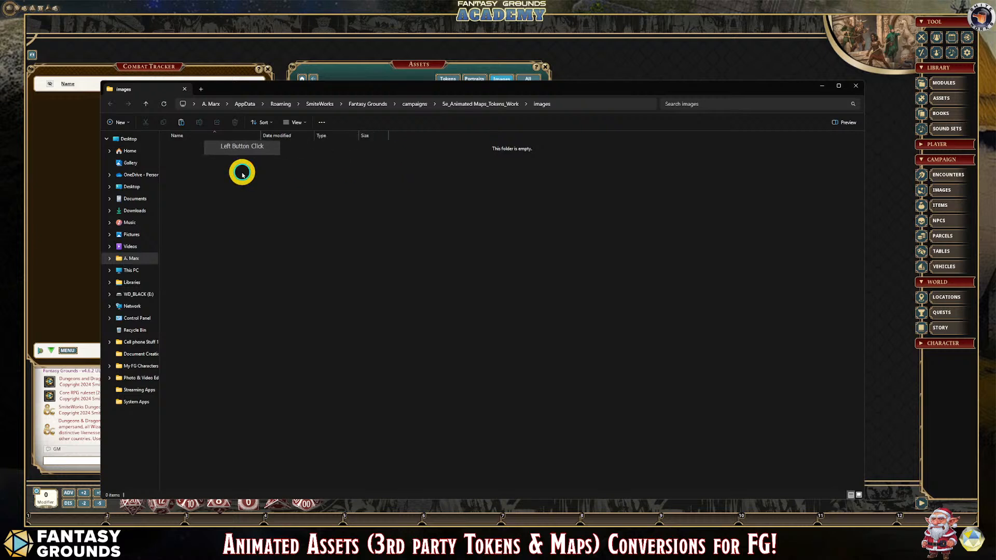
right_click(242, 174)
mouse_move(282, 240)
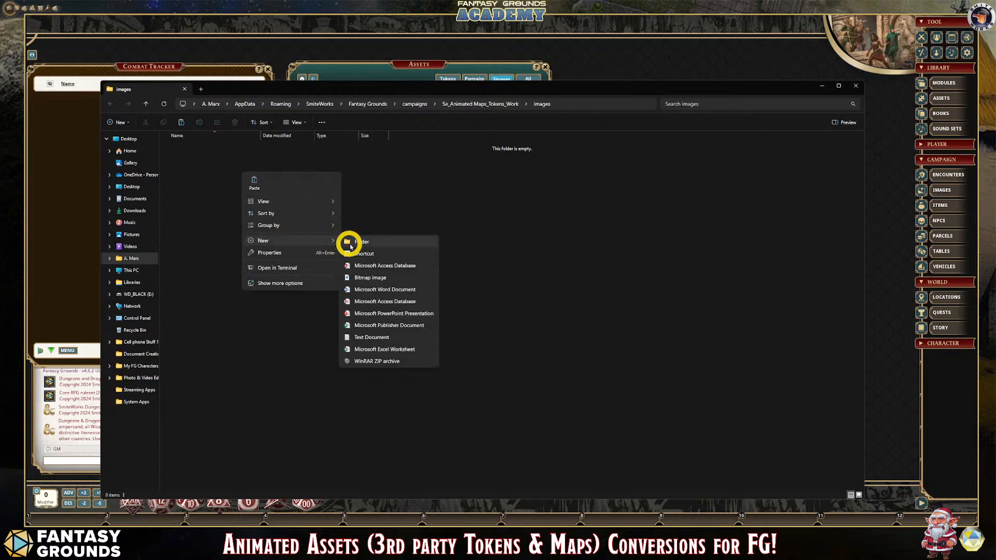
left_click(351, 242)
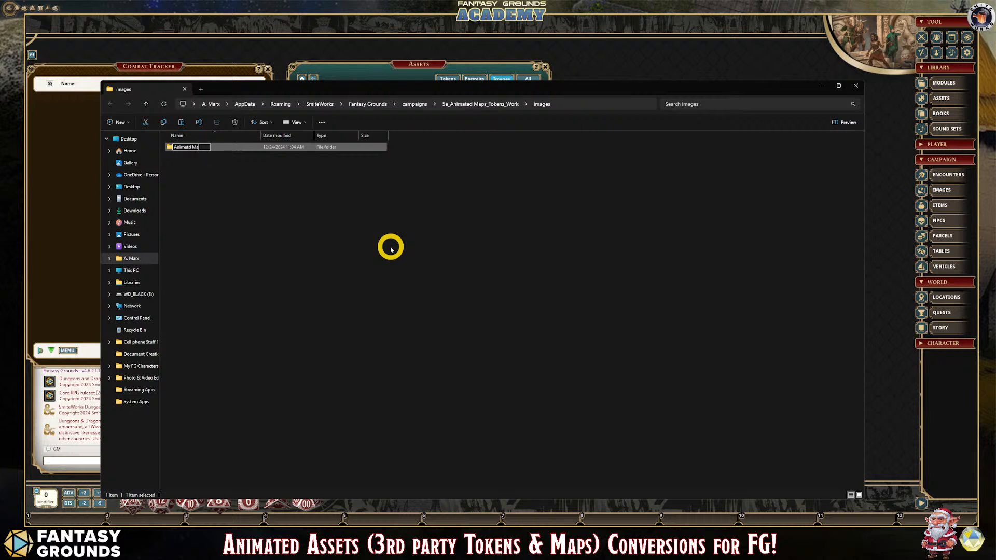
type("Animatd Maps")
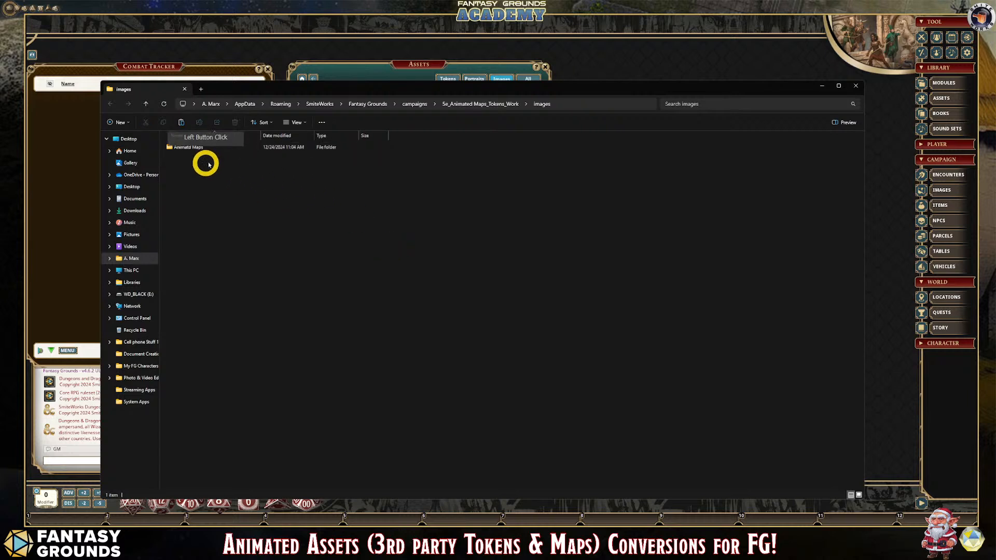
- Paste the copied City Gate WebM file into the Animatd Maps folder
left_click(193, 148)
double_click(193, 148)
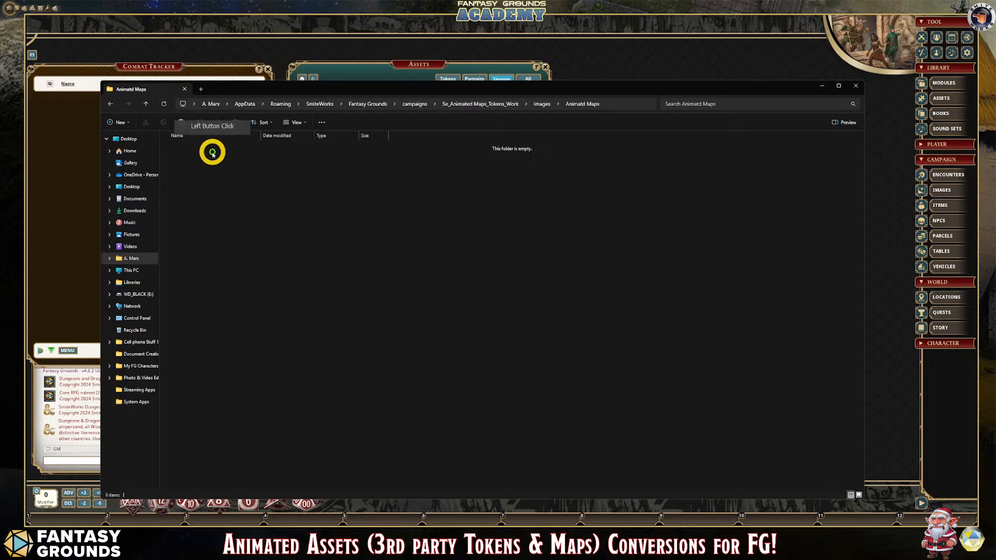
key("ctrl+v")
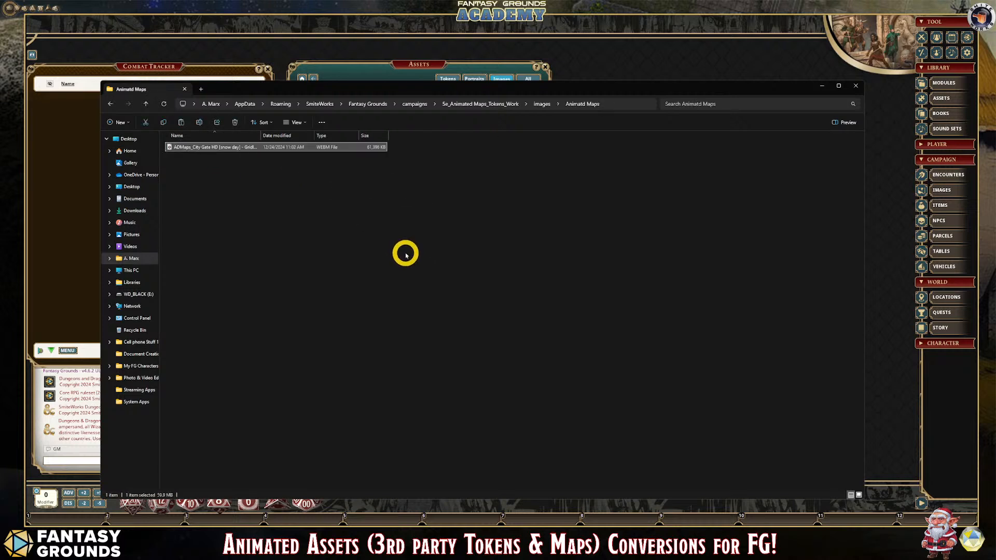
- Rename the pasted WebM file as Map_City Gate HD [snow day] _Gridless
left_click(216, 149)
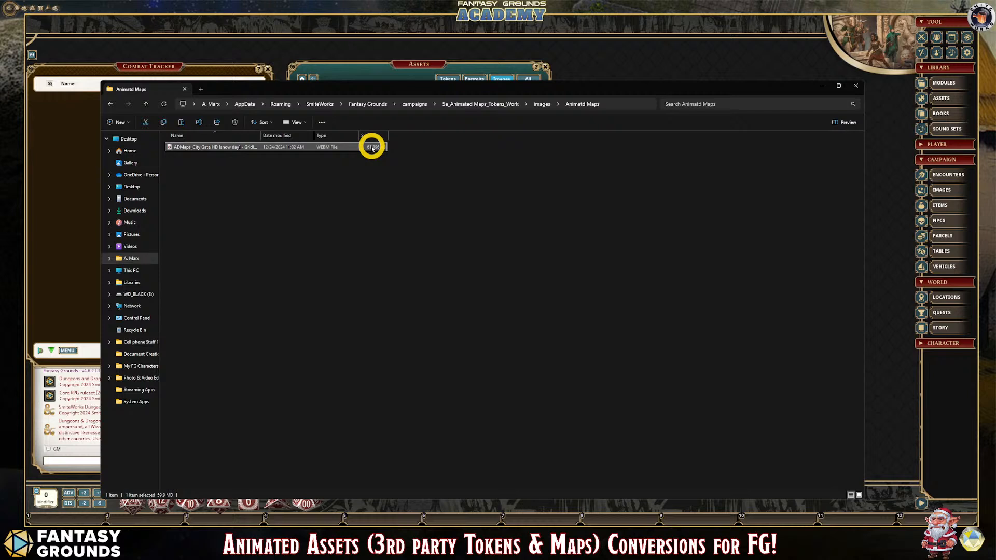
left_click(191, 148)
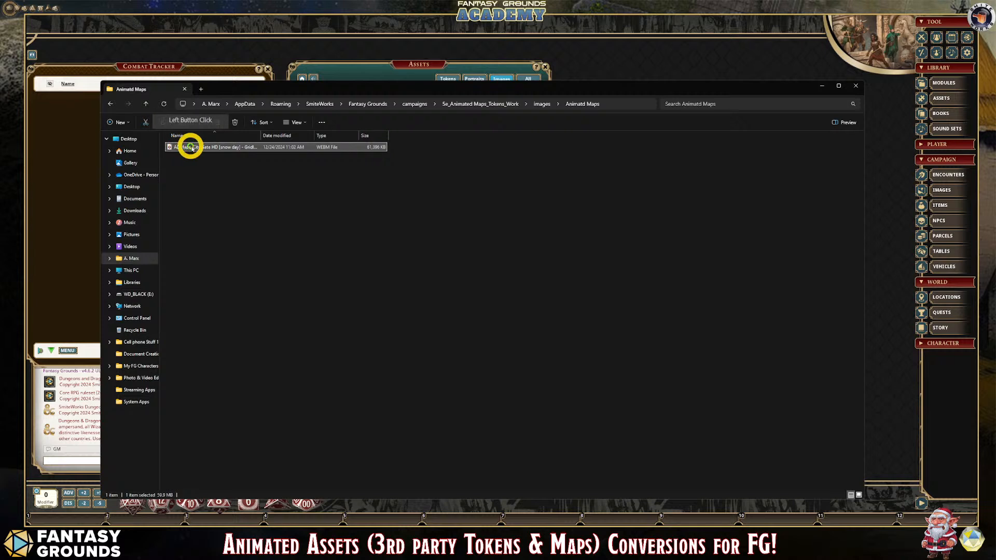
left_click(182, 148)
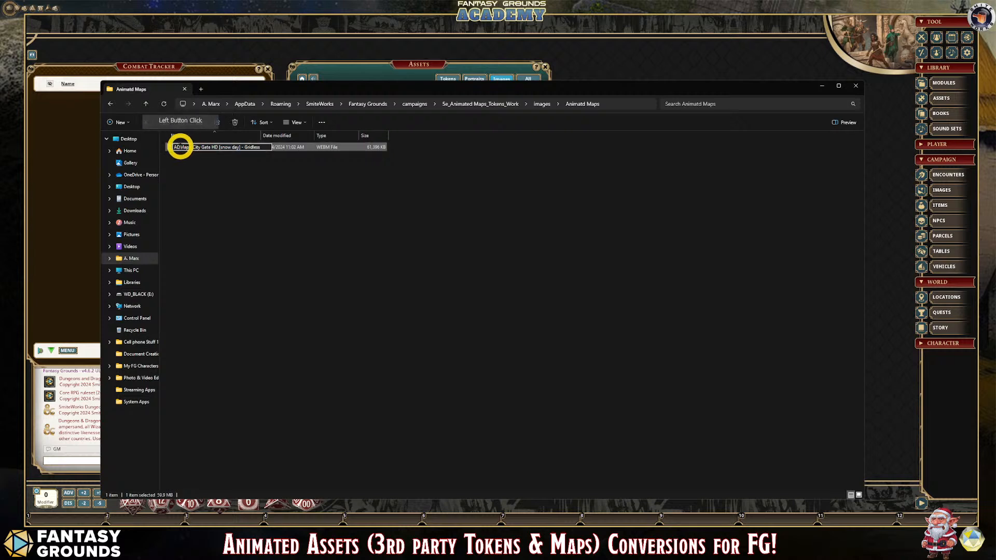
left_click(208, 151)
key("BackSpace")
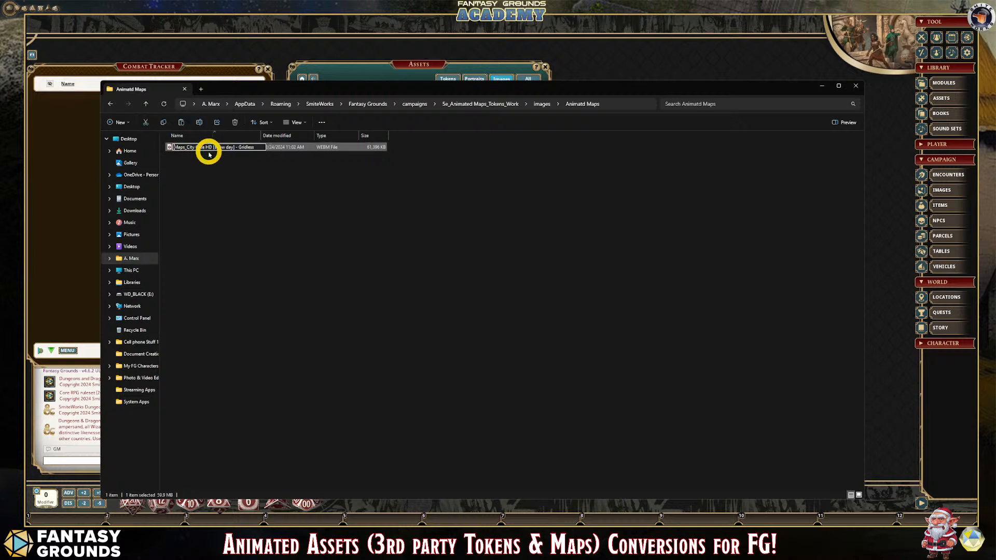
left_click(185, 148)
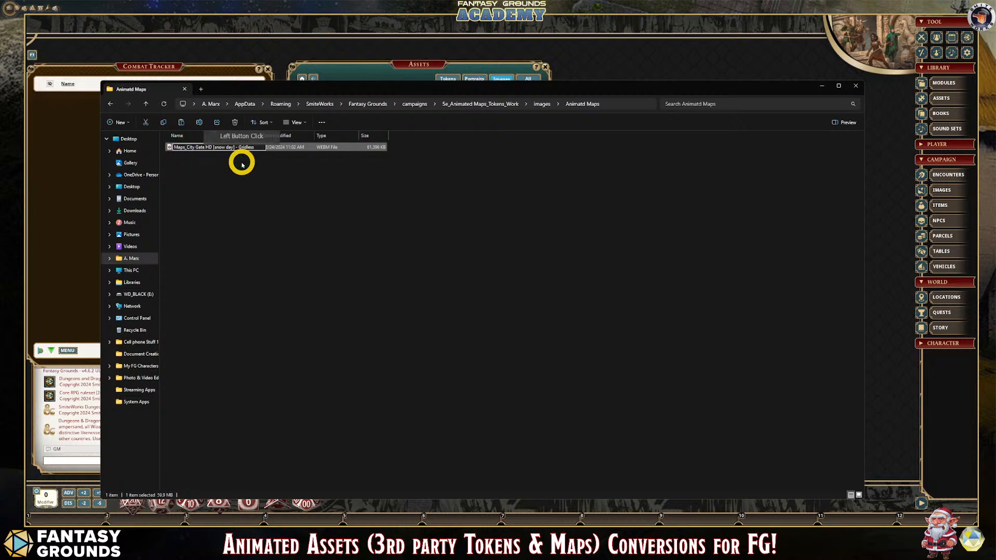
type("_")
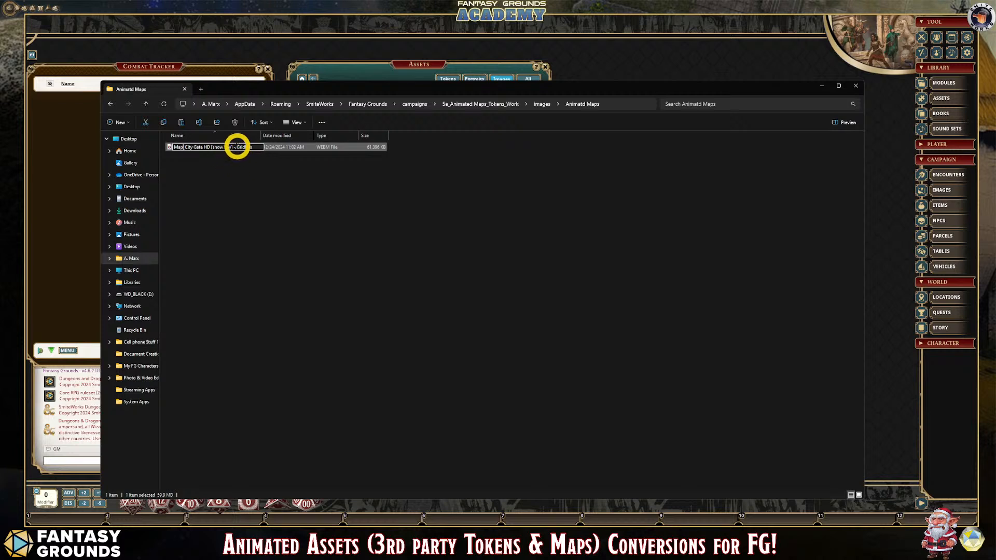
left_click(322, 178)
key("BackSpace")
key("BackSpace")
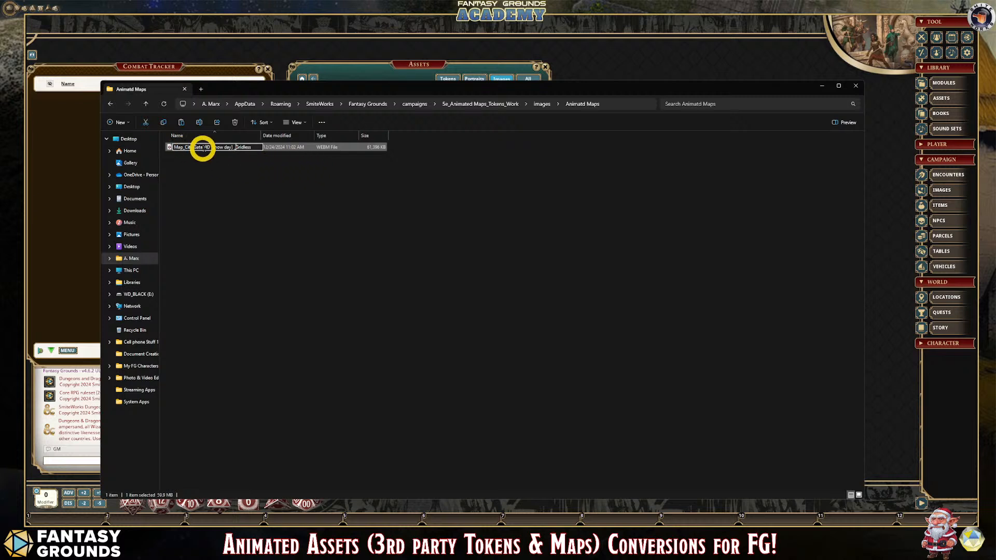
left_click(269, 163)
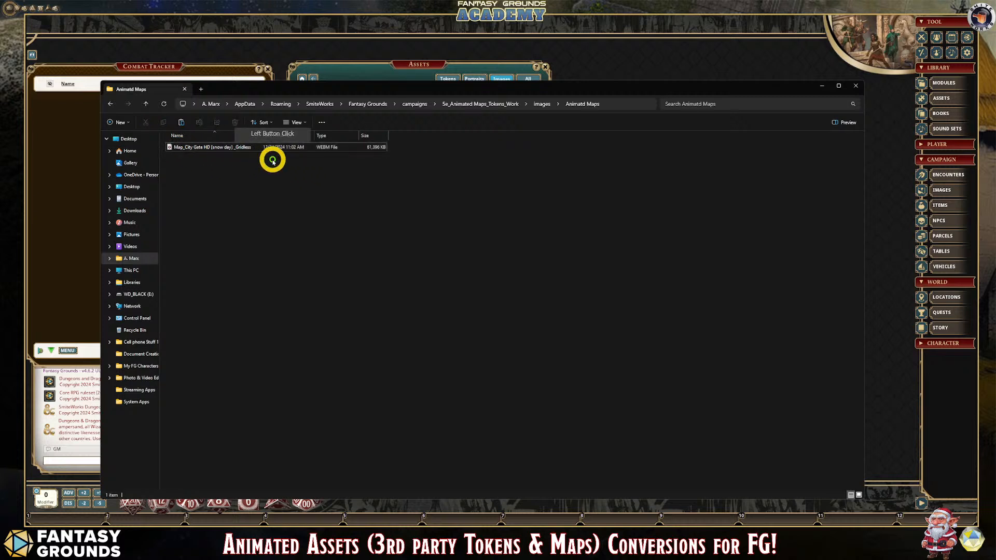
left_click(254, 152)
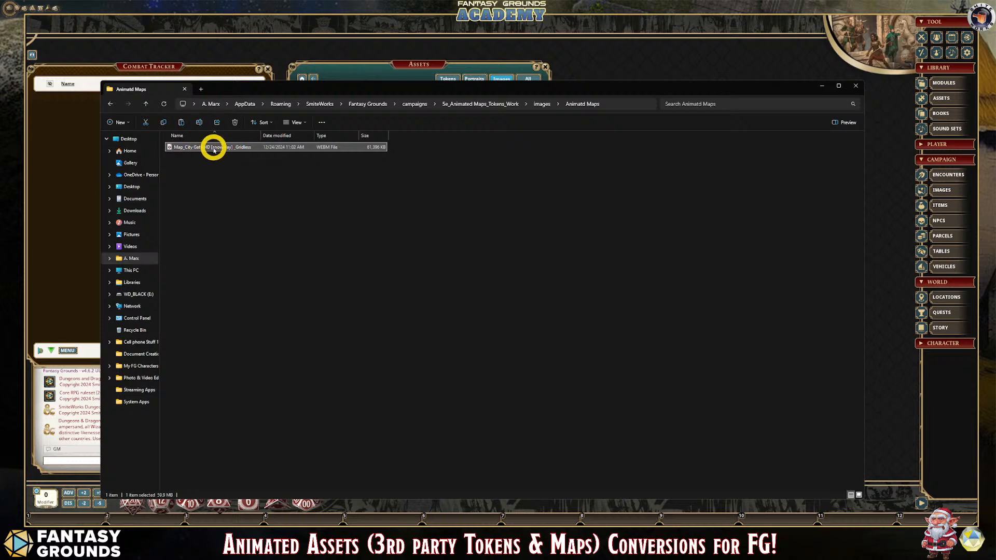
- Close the file folder, refresh the Fantasy Grounds folder assets and open Animatd Maps under Campaign
left_click(858, 86)
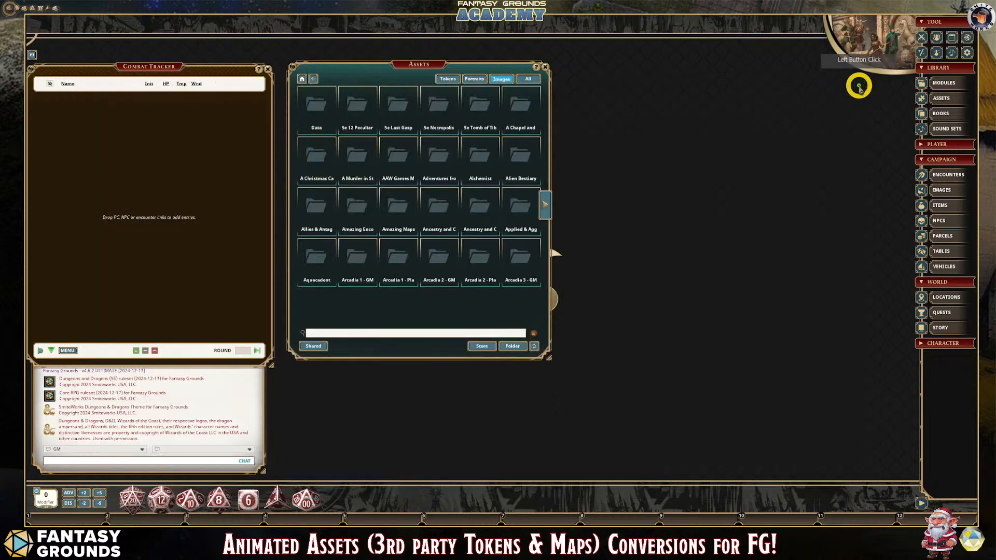
left_click(536, 346)
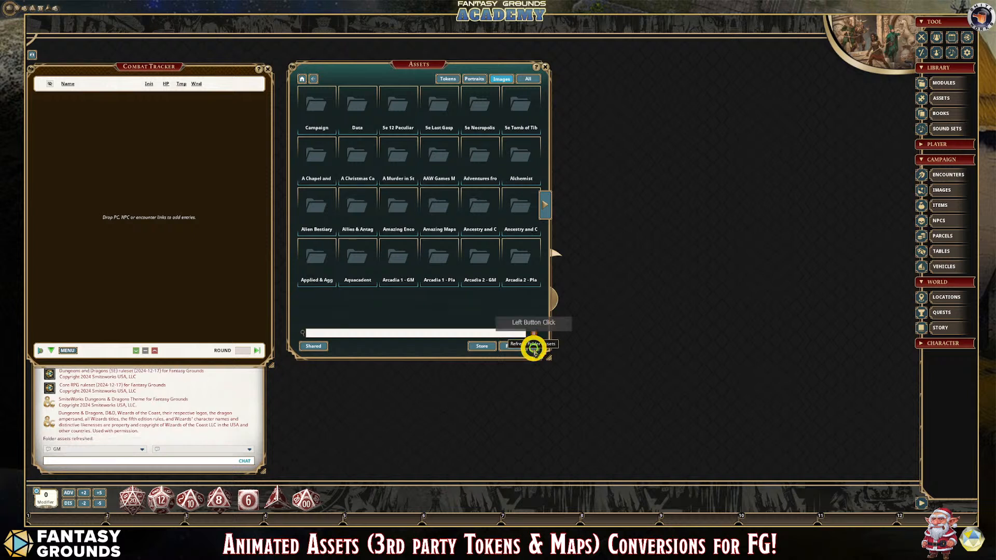
left_click(314, 105)
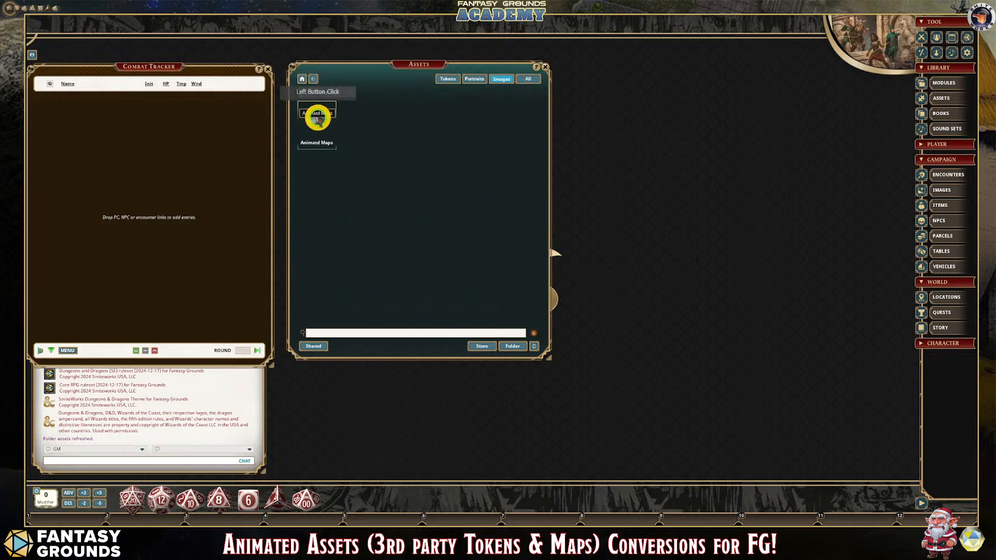
left_click(318, 118)
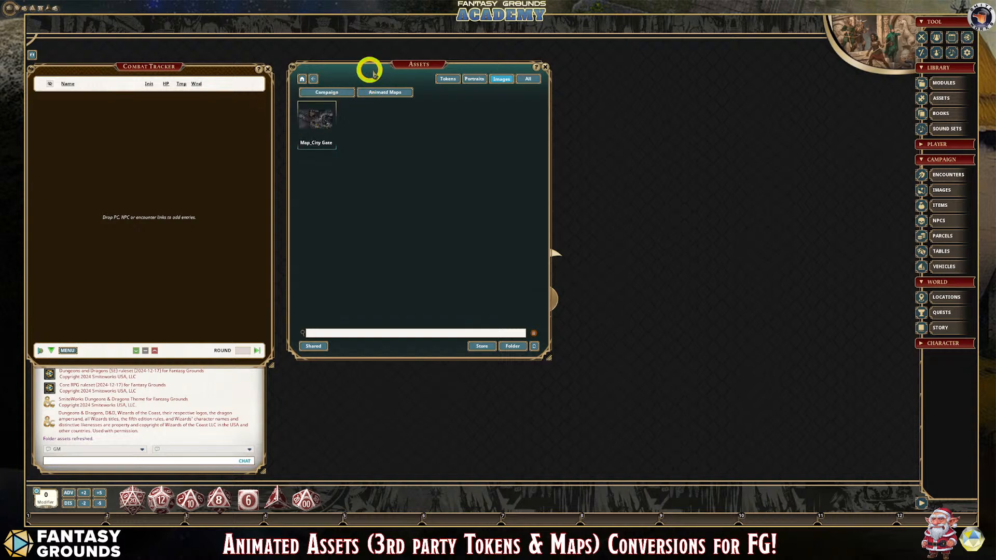
- Reposition the Assets window, then preview the Map_City Gate asset and place its preview over the asset list
left_click_drag(373, 73, 408, 66)
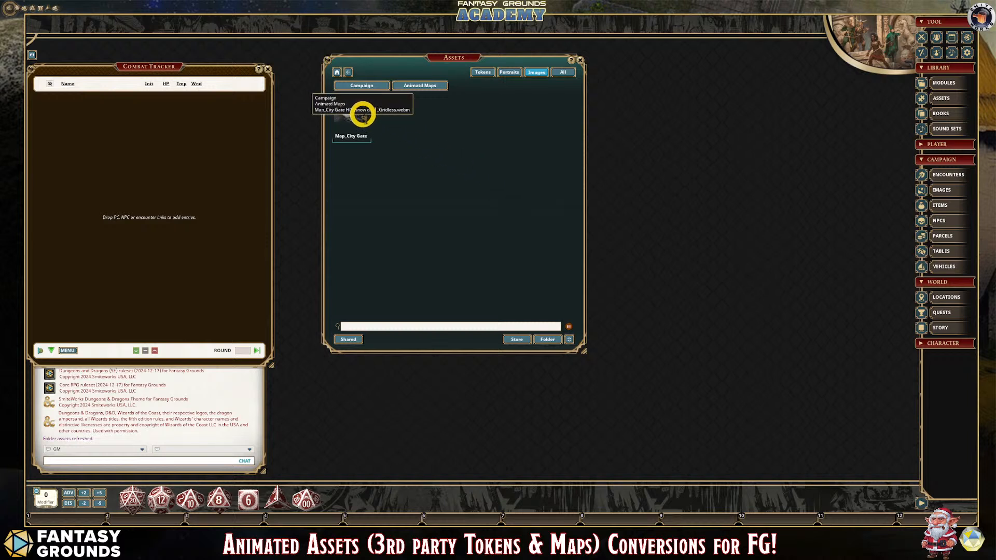
left_click(364, 114)
left_click_drag(511, 171, 422, 106)
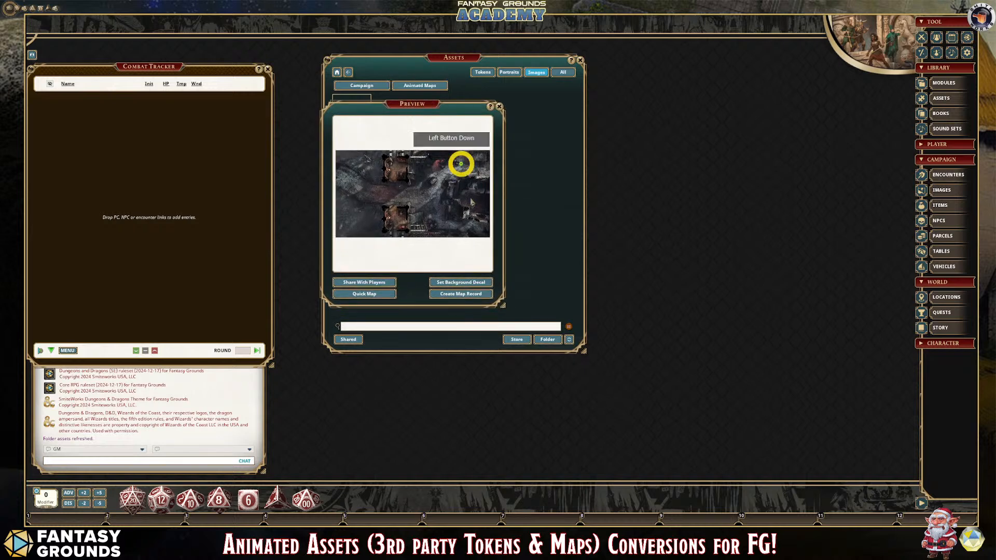
- Enlarge the City Gate map preview, move it higher in the workspace and close the Assets window
left_click_drag(505, 306, 621, 439)
left_click_drag(469, 104, 435, 43)
left_click(580, 61)
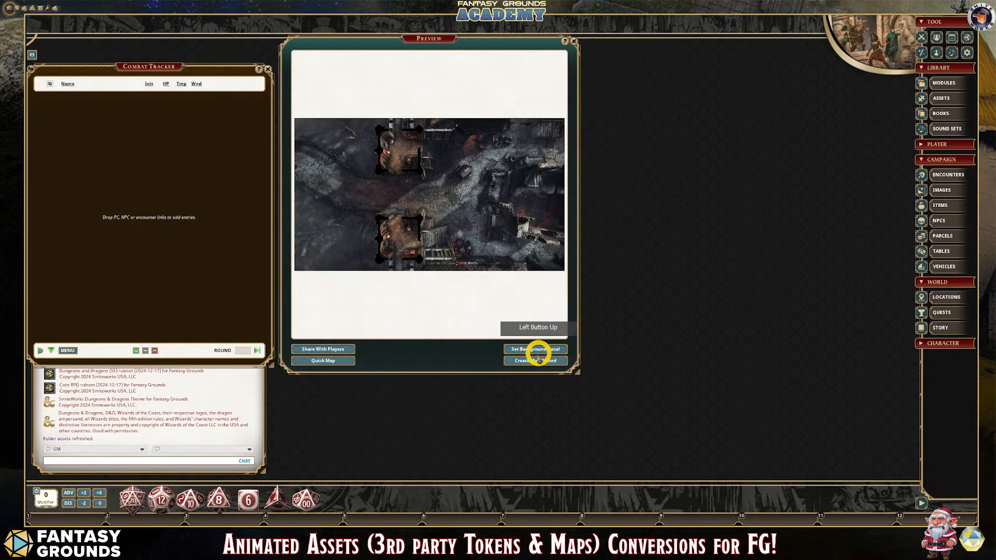
- Open the campaign's Images list beside the preview and add a new group to it
left_click(959, 192)
left_click_drag(491, 189, 704, 115)
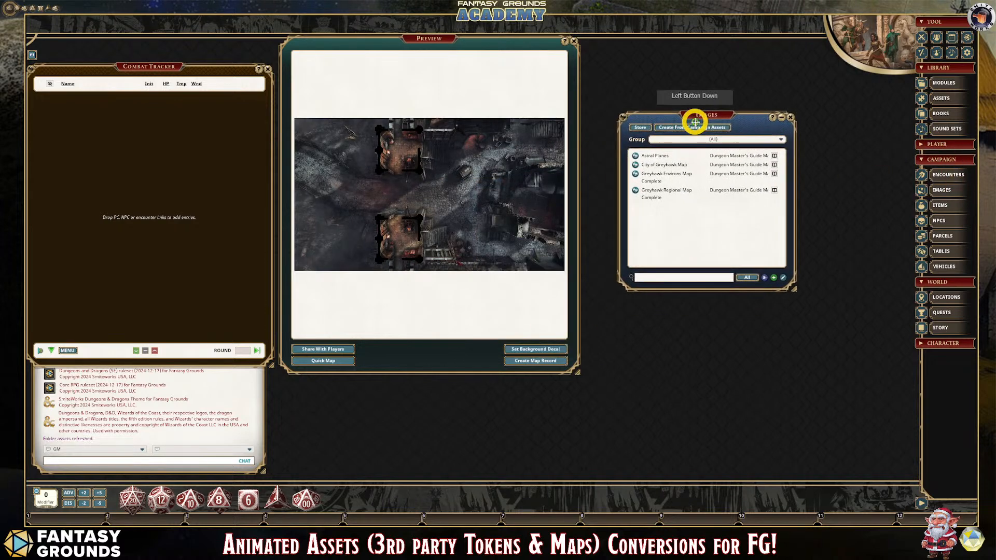
left_click(782, 139)
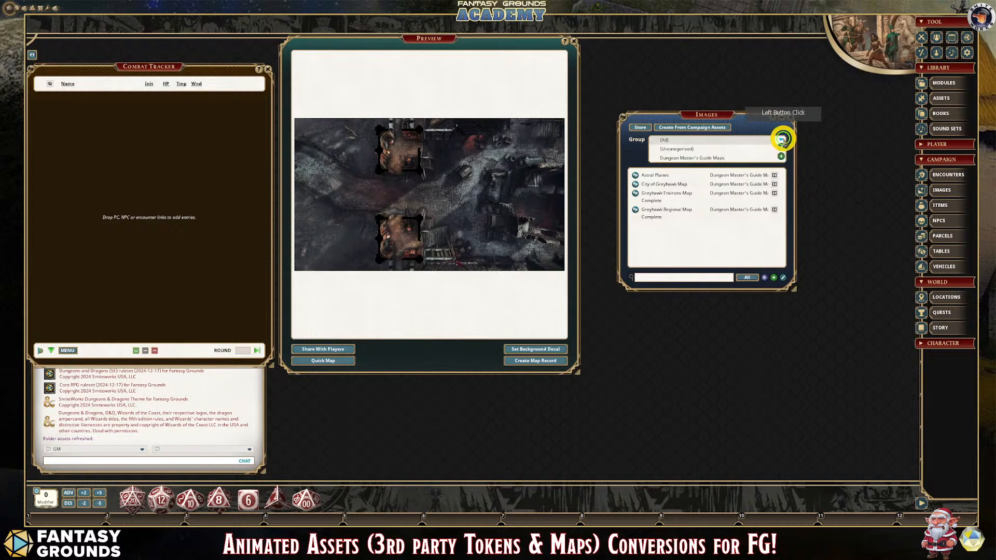
left_click(782, 158)
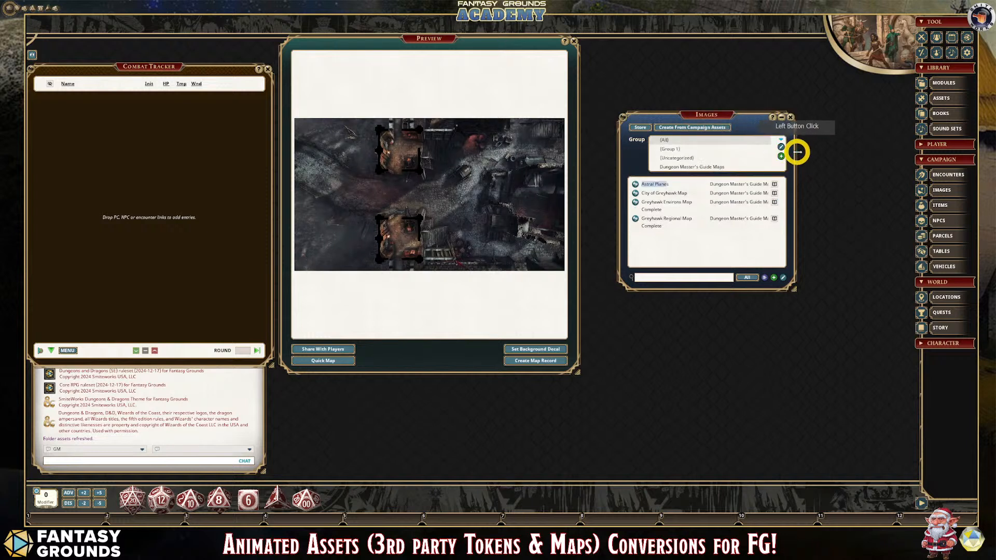
- Rename the new image group as Snowy Encounter and finish editing the group list
left_click(781, 146)
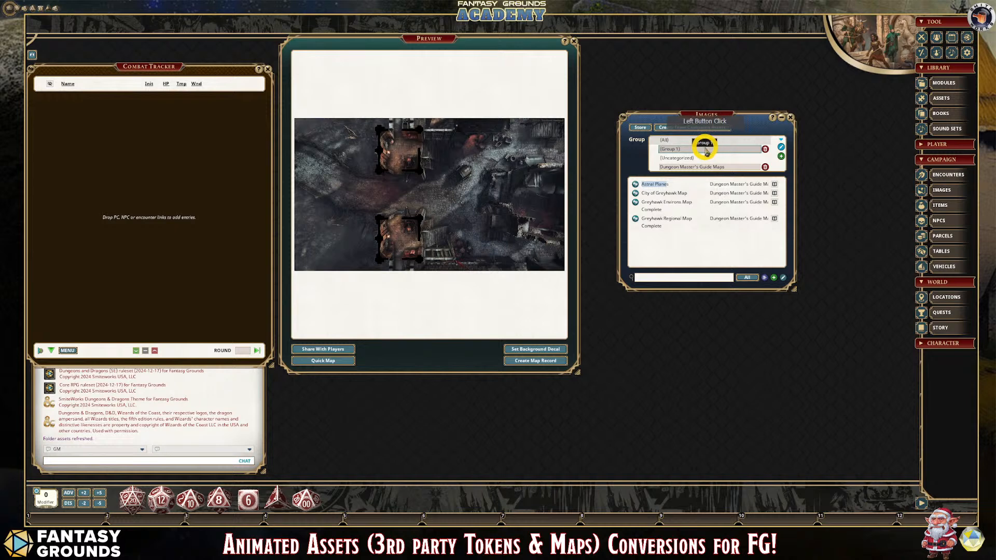
left_click_drag(704, 149, 651, 149)
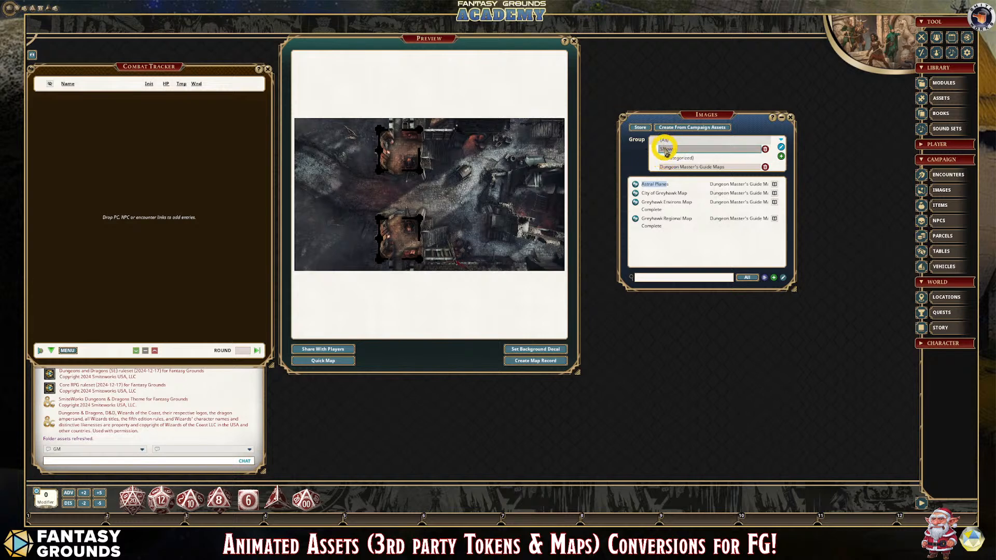
left_click(669, 152)
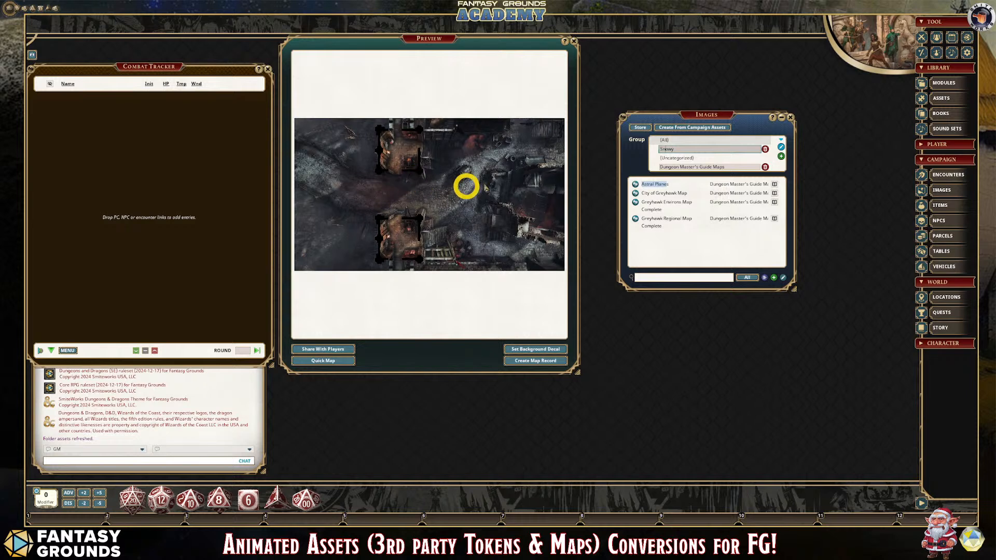
left_click(706, 150)
type("En")
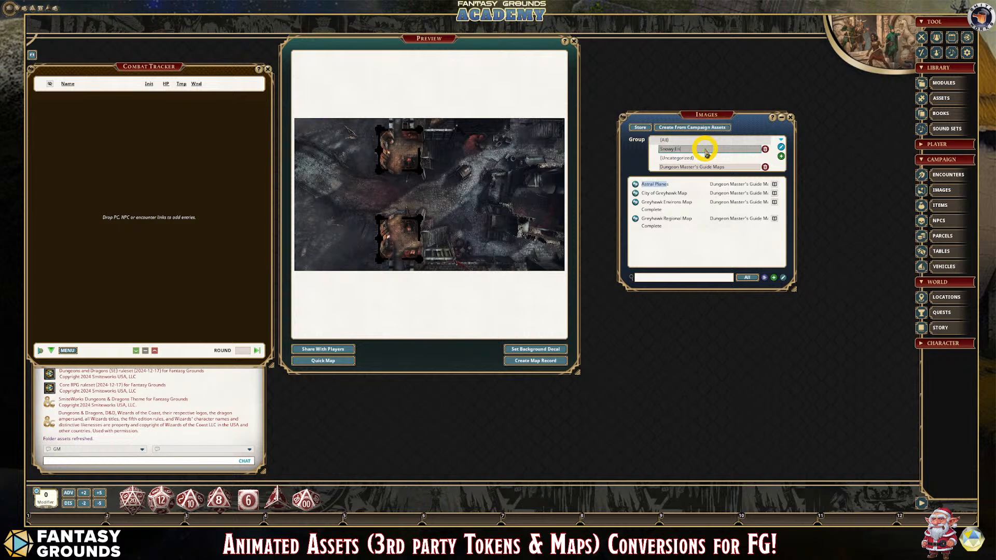
type("counter")
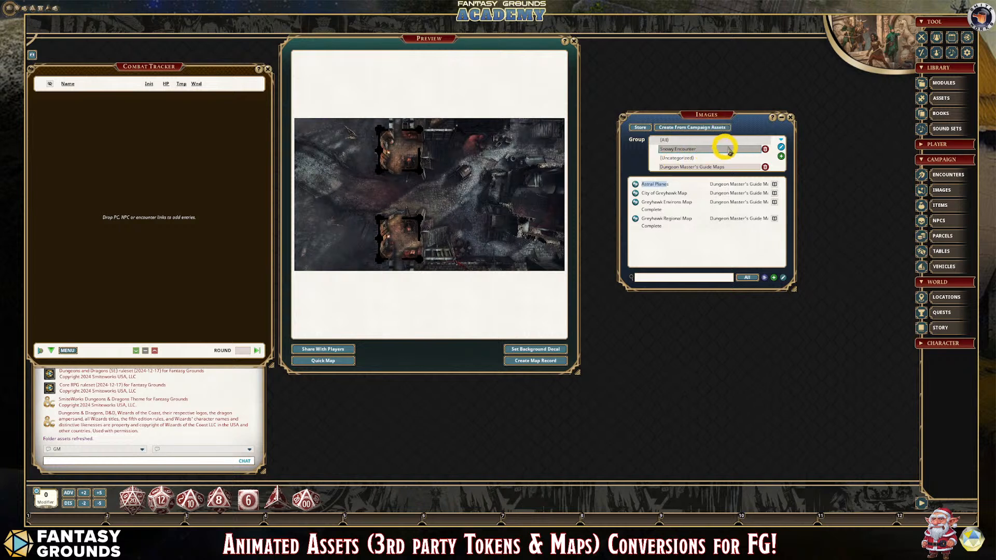
left_click(780, 146)
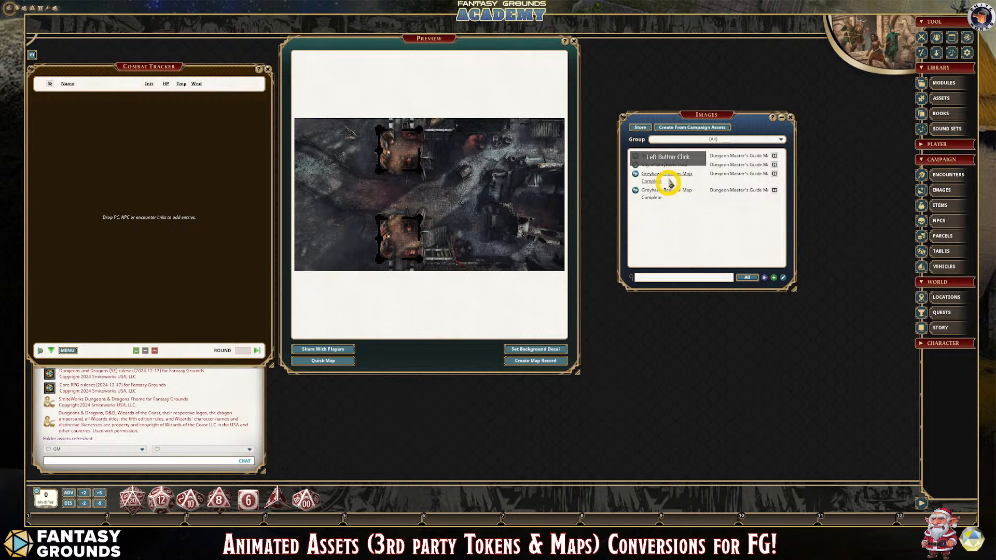
- Show only the Snowy Encounter group and create a map record in it from the City Gate preview
left_click(708, 139)
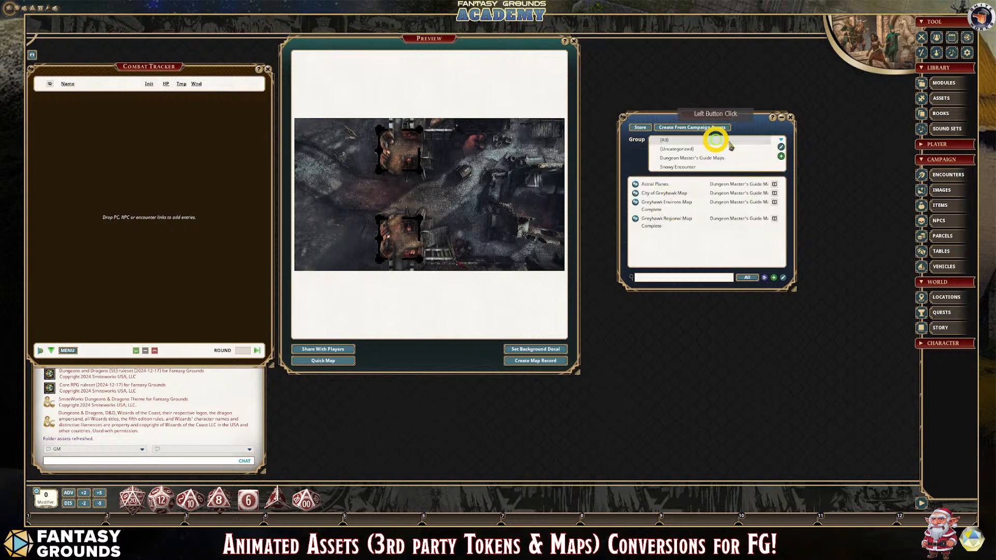
left_click(690, 166)
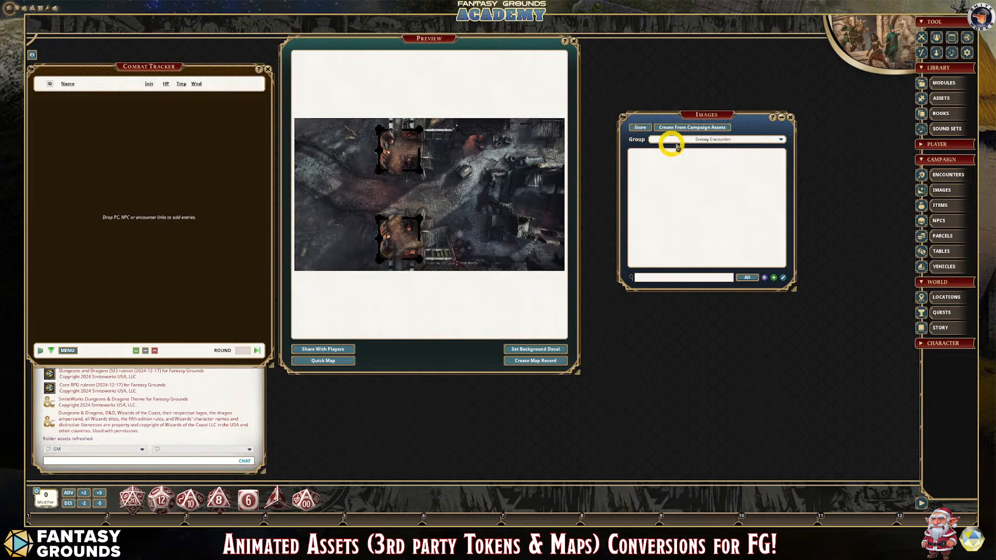
left_click(538, 363)
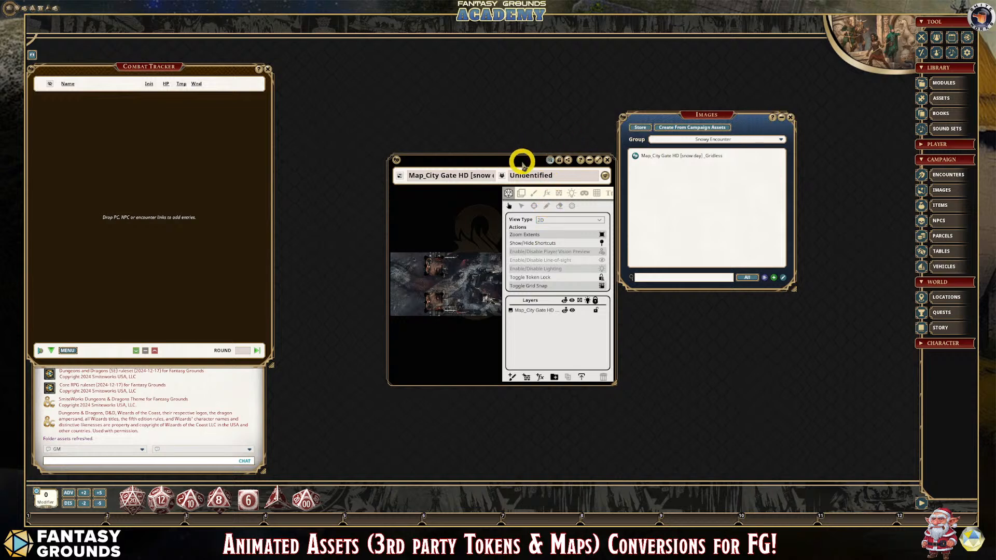
- Move the City Gate map window higher, close the Images list and enlarge the map window to fill the free workspace
left_click_drag(522, 160, 468, 49)
left_click(791, 118)
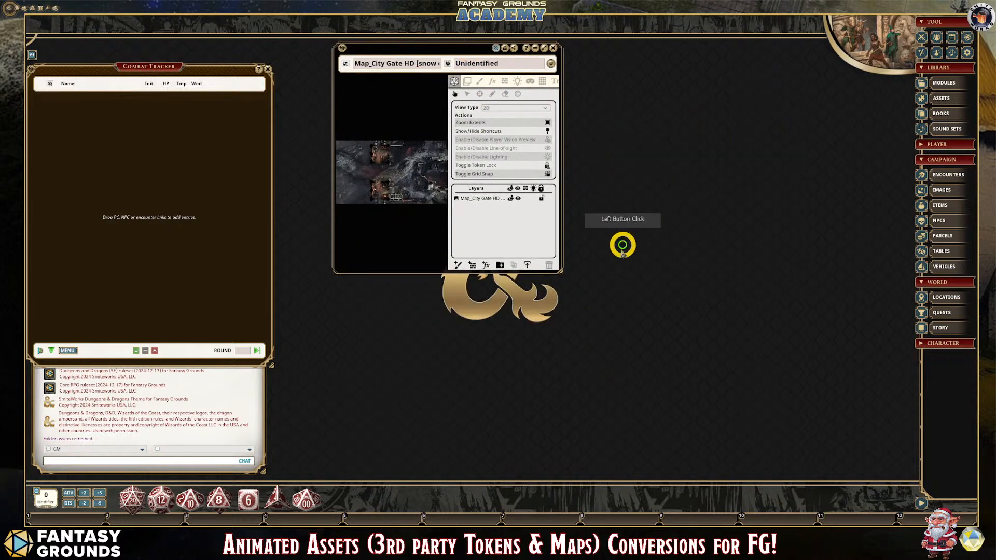
left_click_drag(562, 271, 951, 462)
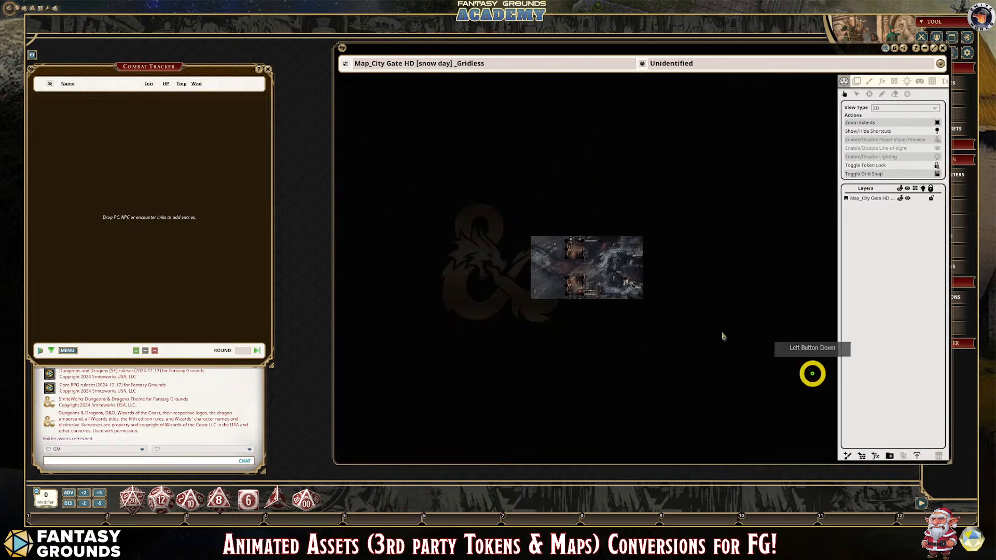
- Examine the animation across the City Gate map, both close up around the gatehouses and road and as a whole
scroll(641, 278, "up", 5)
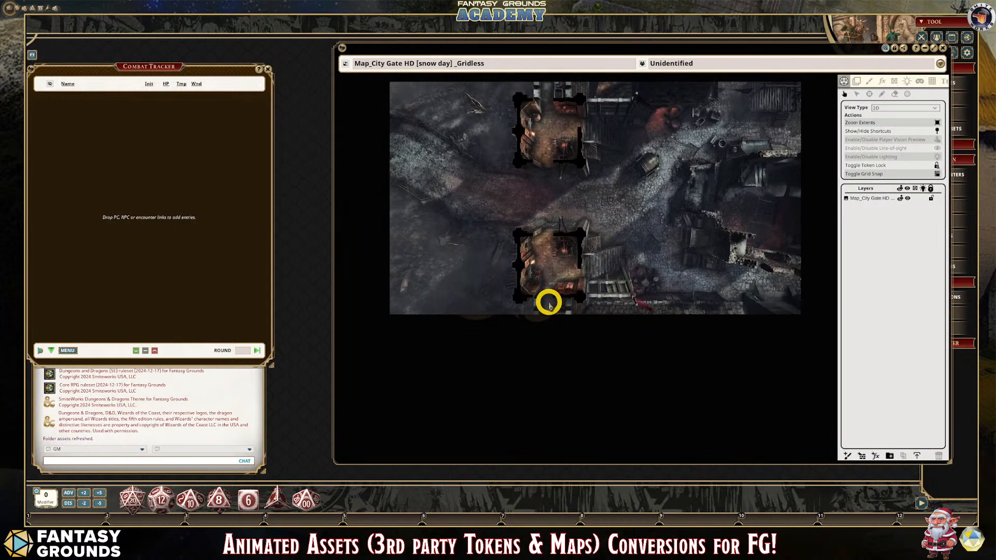
scroll(549, 304, "up", 2)
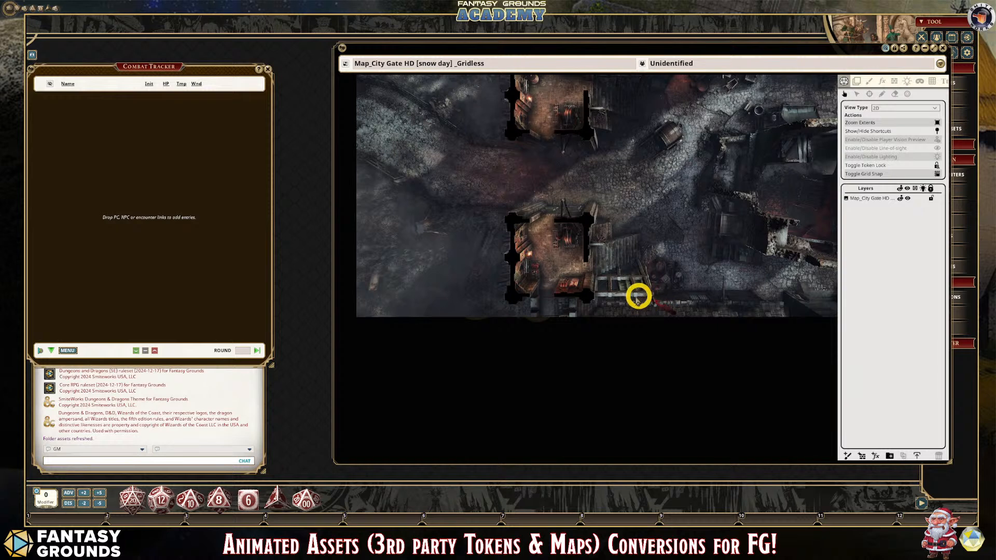
scroll(639, 296, "down", 3)
scroll(604, 250, "up", 1)
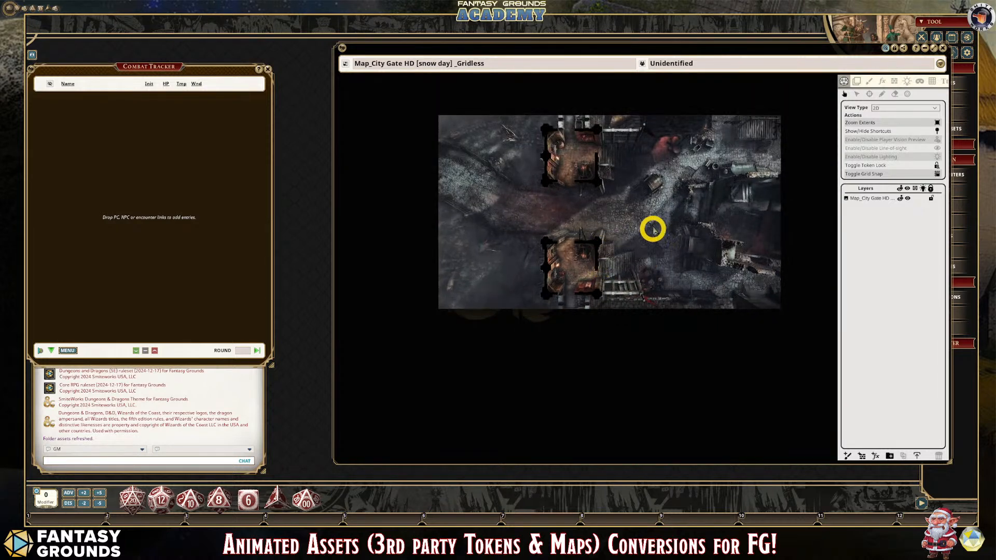
scroll(656, 221, "up", 2)
scroll(657, 218, "down", 2)
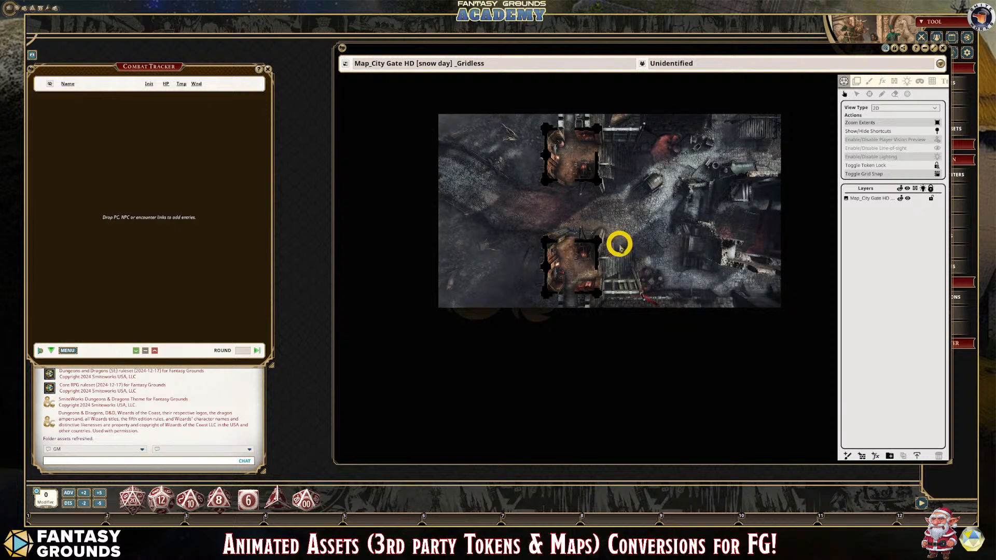
scroll(619, 240, "up", 1)
scroll(629, 231, "down", 1)
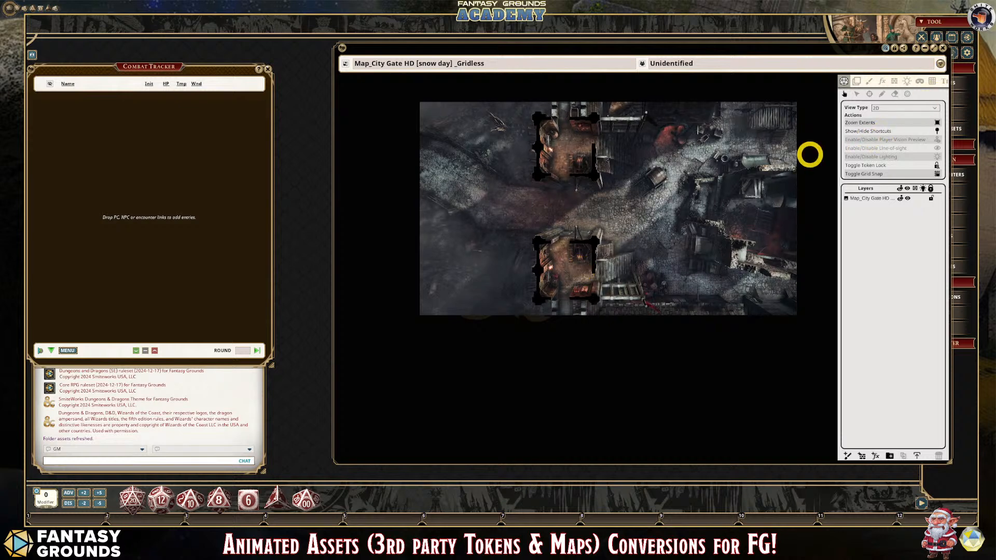
scroll(792, 171, "up", 1)
scroll(732, 174, "down", 2)
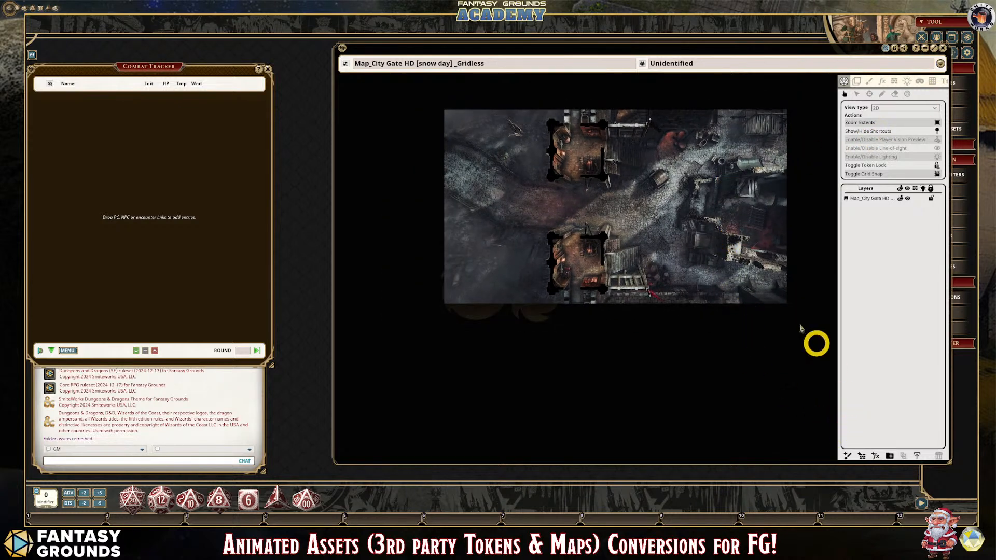
scroll(621, 150, "up", 4)
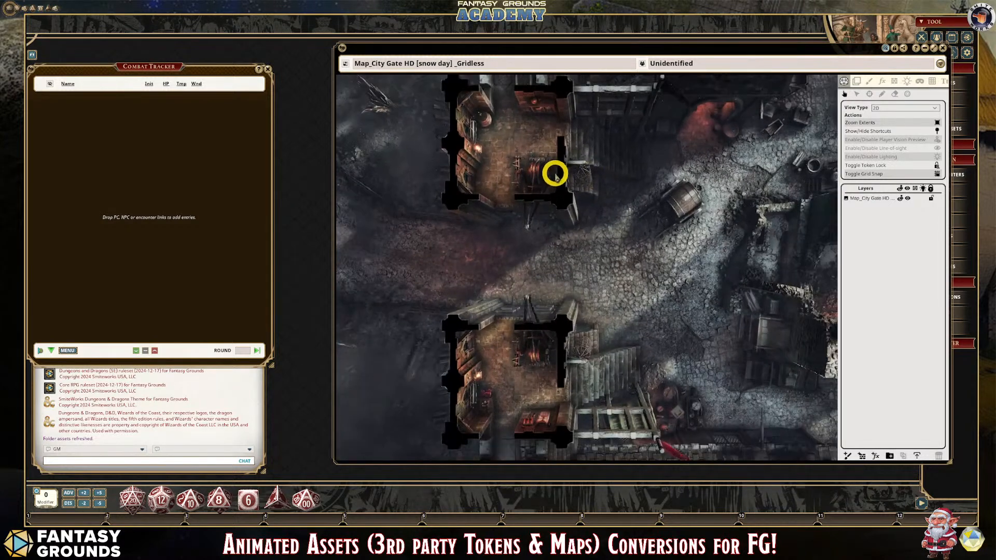
scroll(555, 174, "down", 2)
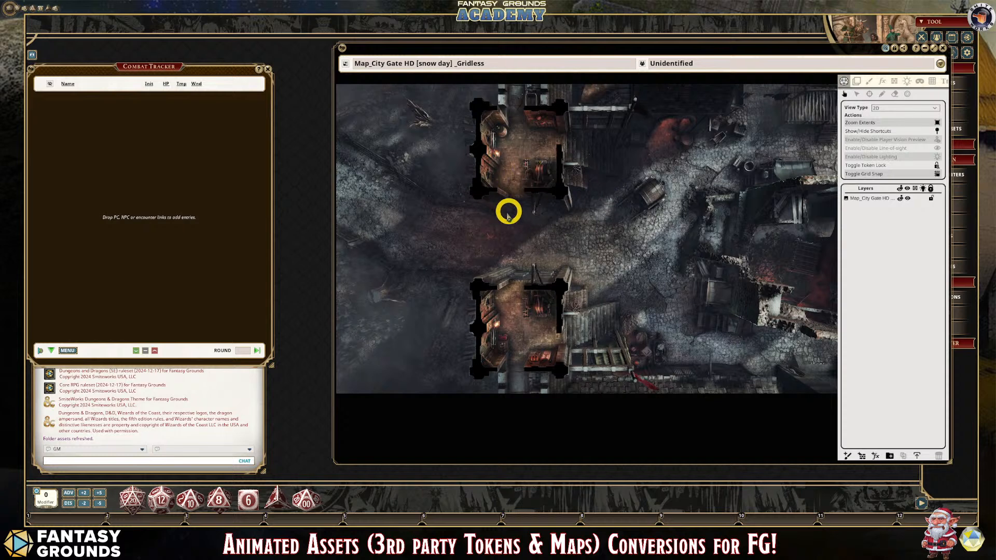
scroll(399, 229, "up", 1)
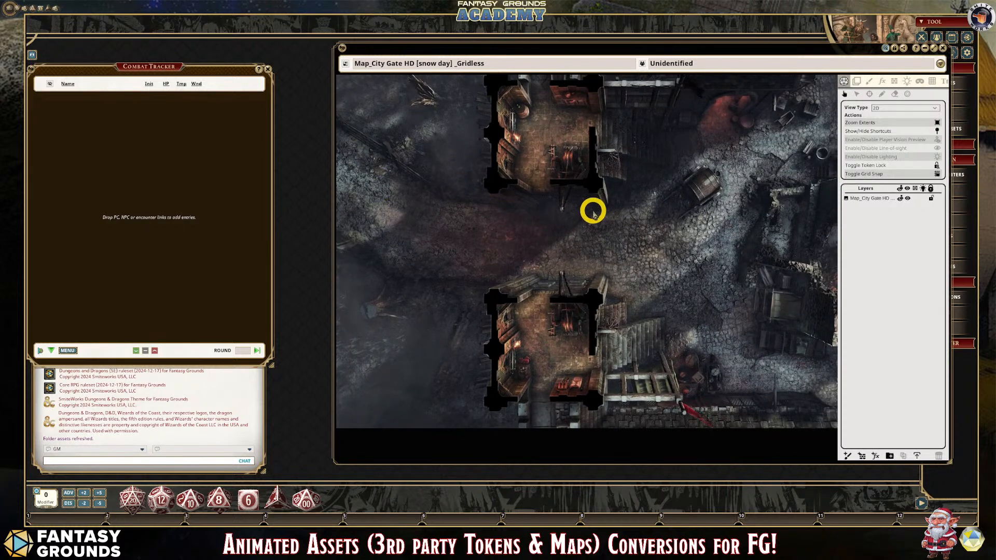
scroll(596, 213, "up", 1)
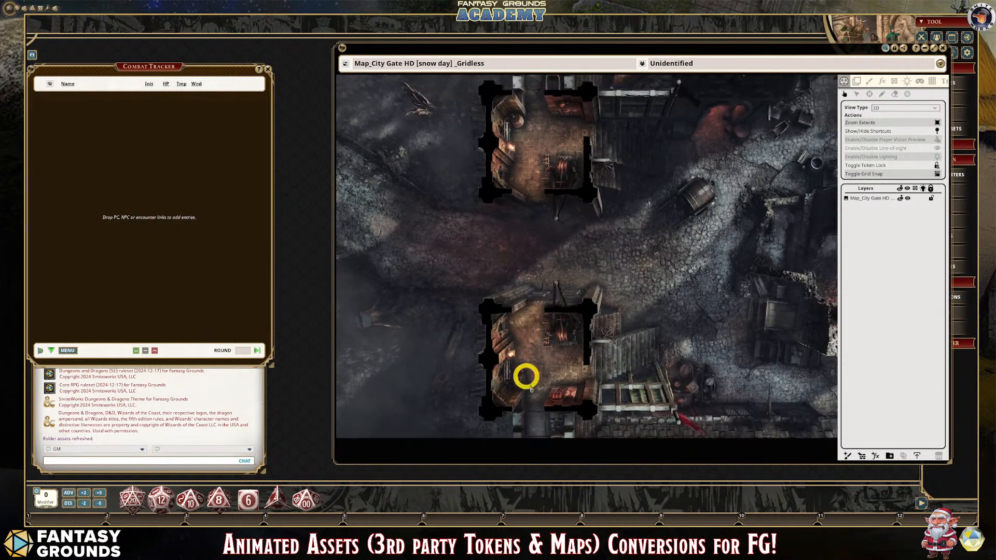
scroll(437, 166, "up", 1)
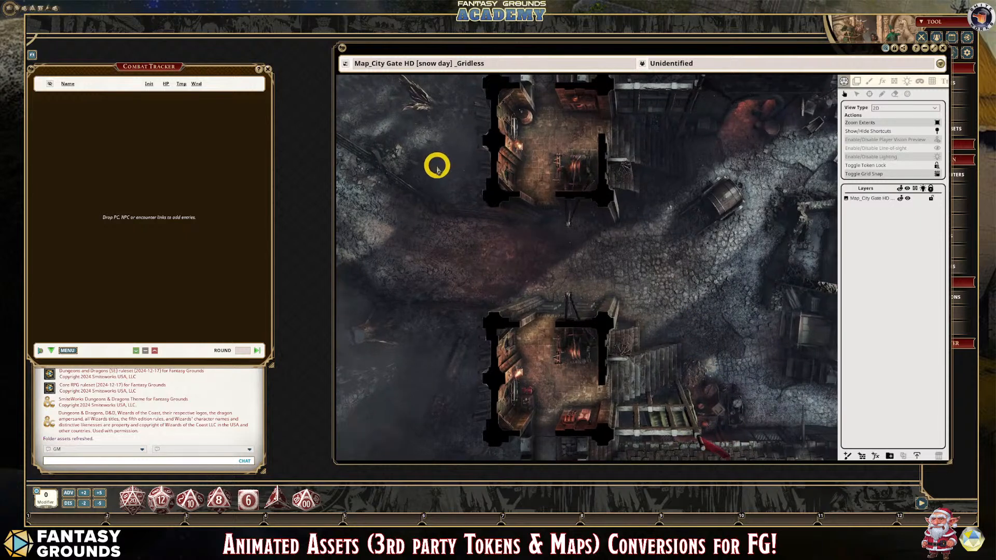
scroll(435, 169, "down", 2)
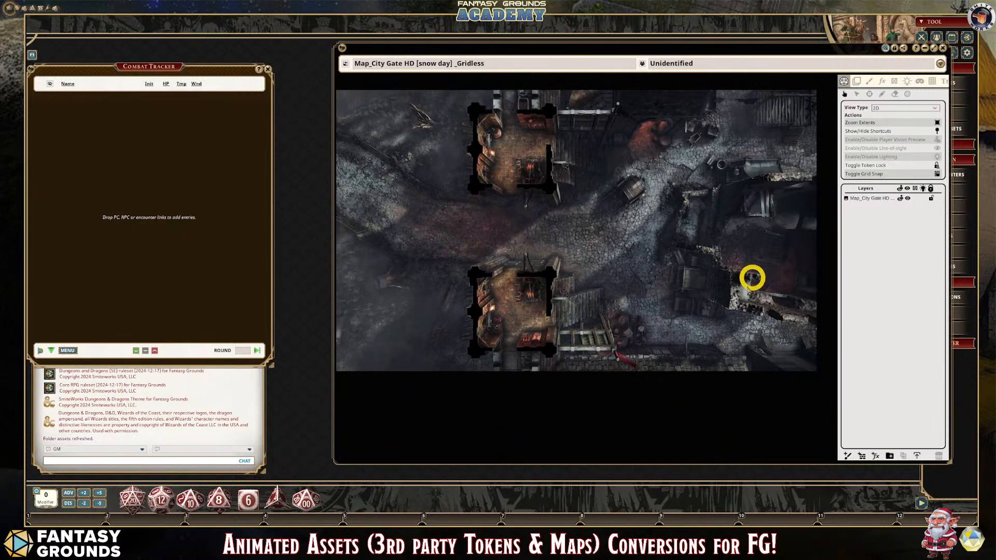
scroll(550, 198, "up", 2)
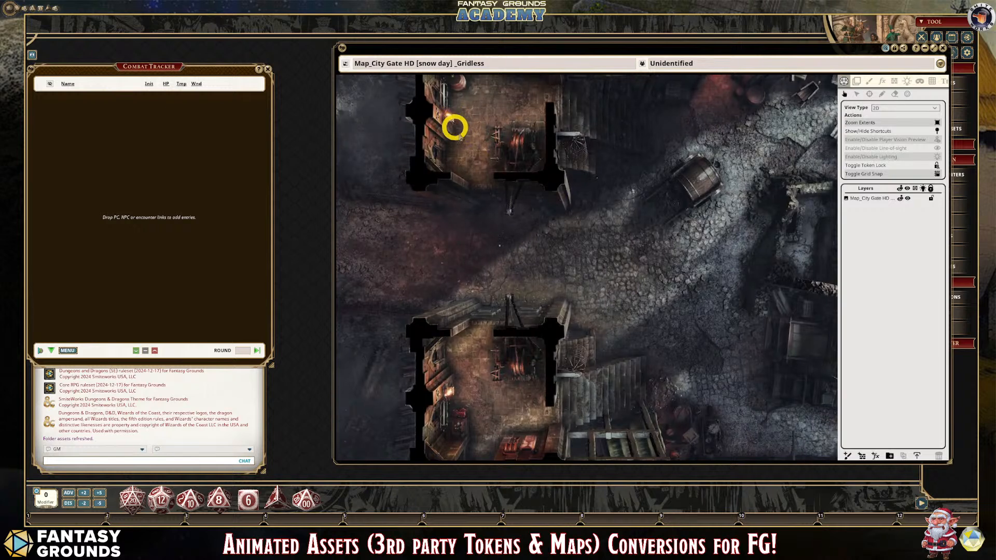
scroll(522, 202, "down", 2)
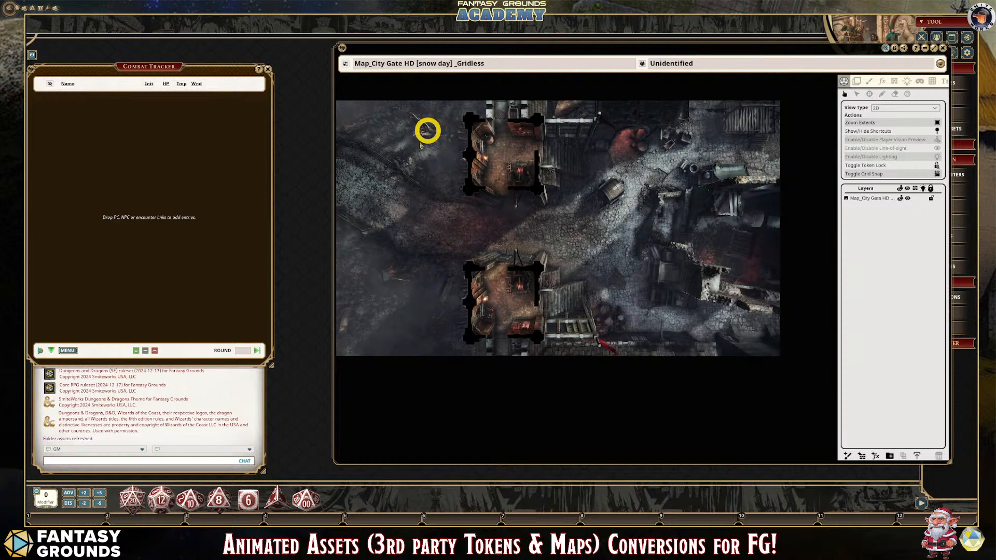
scroll(498, 229, "down", 1)
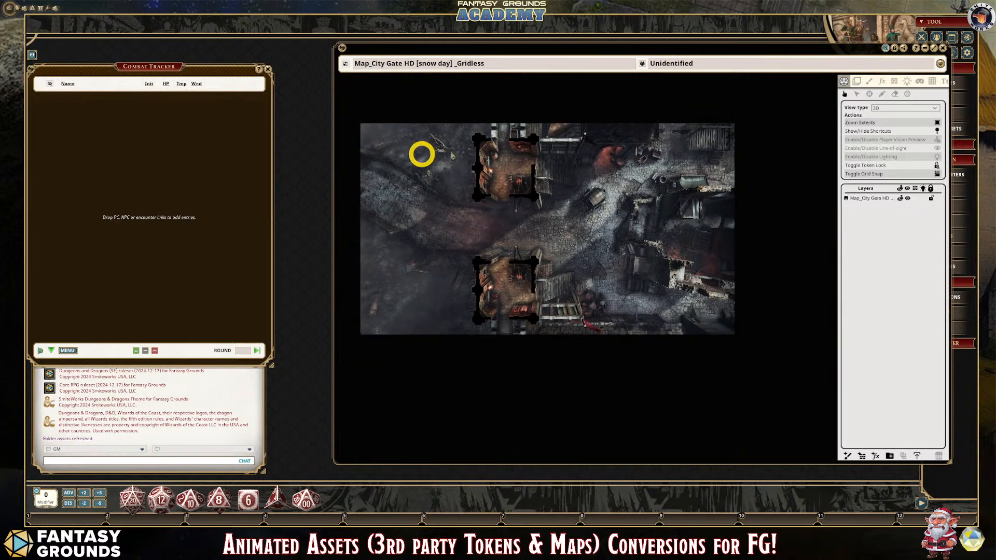
- Turn on grid visibility for the City Gate map and check how the square grid lies over it
left_click(932, 84)
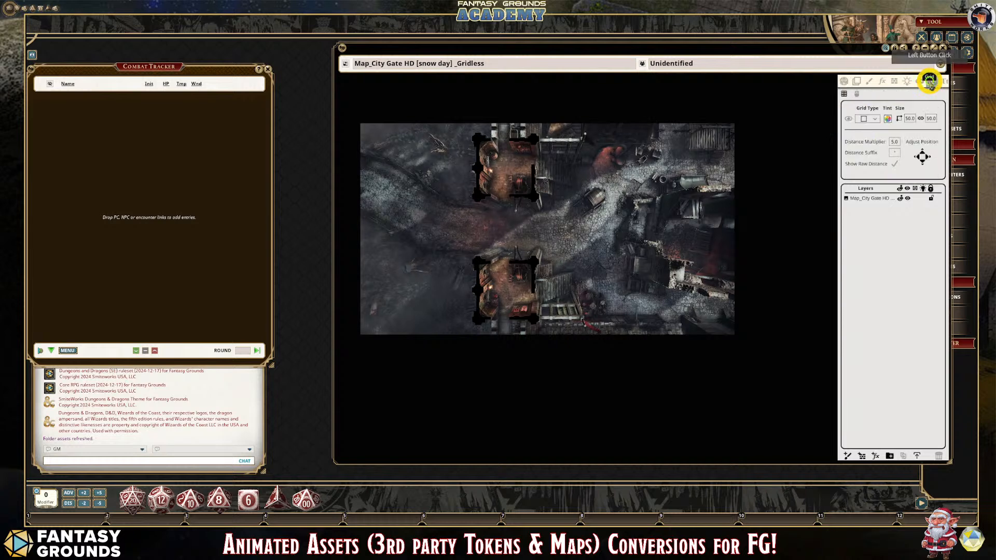
left_click(847, 118)
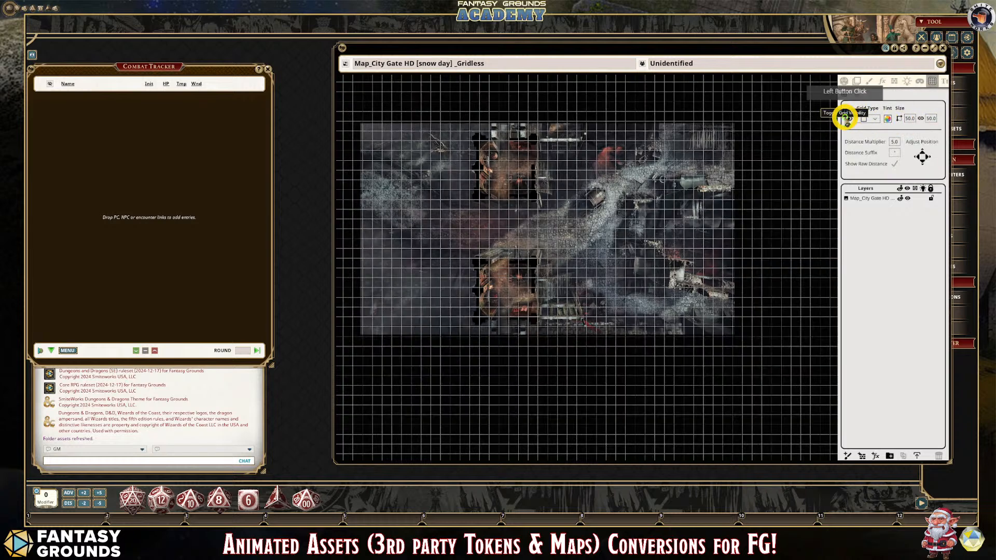
scroll(733, 333, "up", 2)
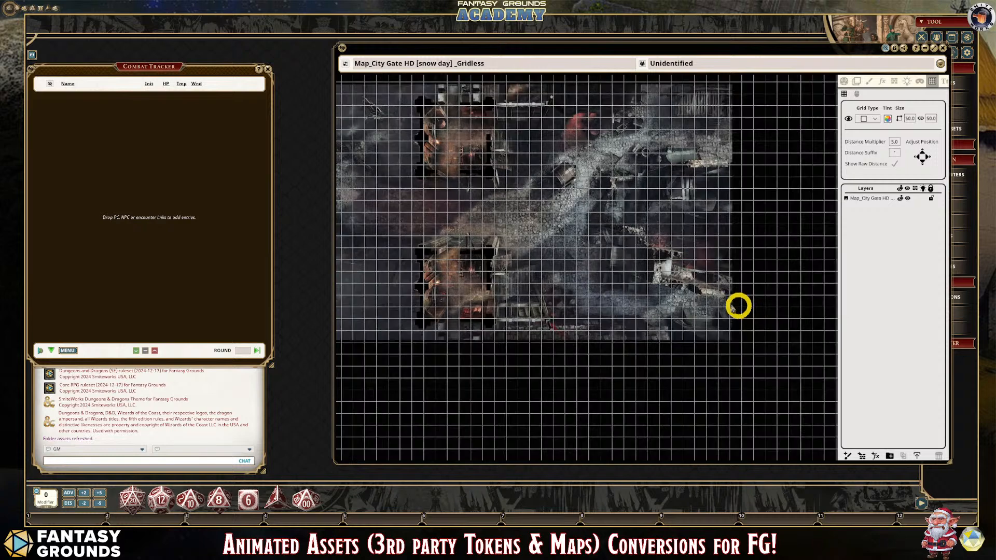
scroll(514, 267, "down", 2)
scroll(395, 218, "up", 1)
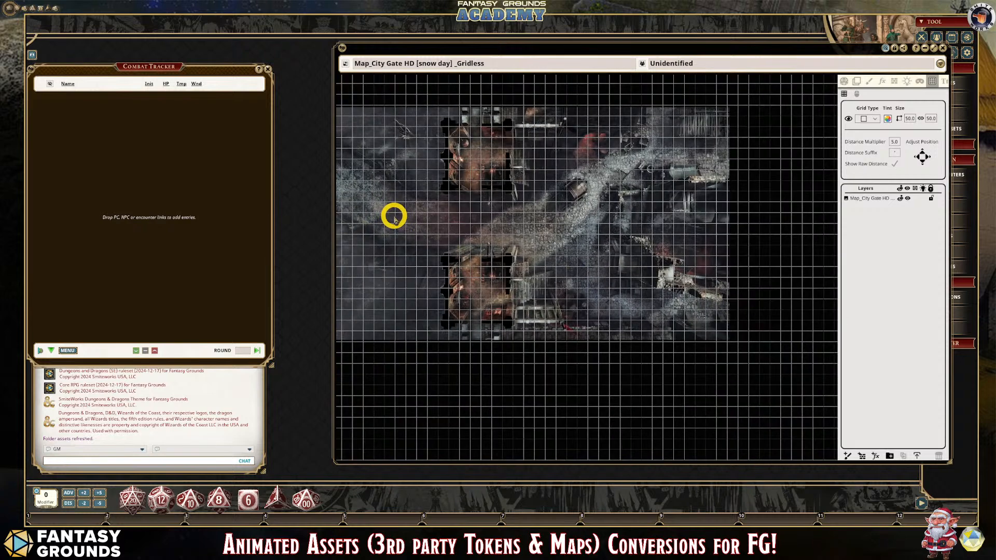
scroll(394, 218, "up", 1)
scroll(395, 217, "down", 1)
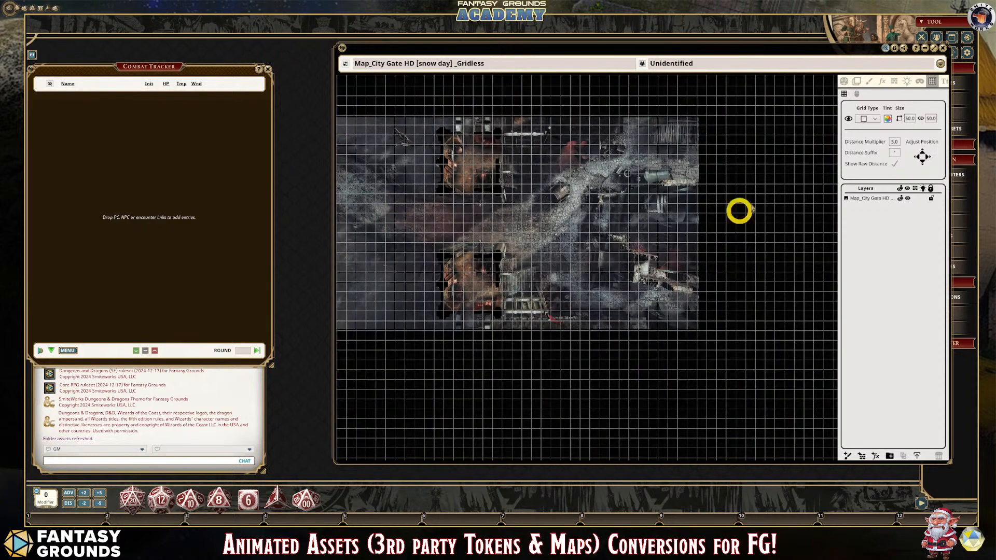
- Set the grid width and height to 70 and check how the squares line up across the City Gate map
left_click(911, 119)
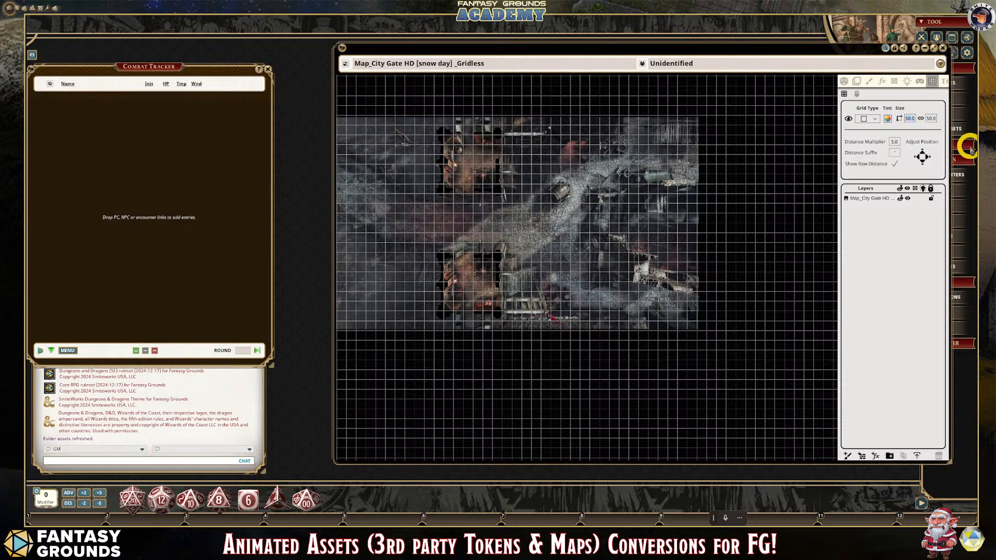
left_click(933, 120)
scroll(731, 214, "down", 1)
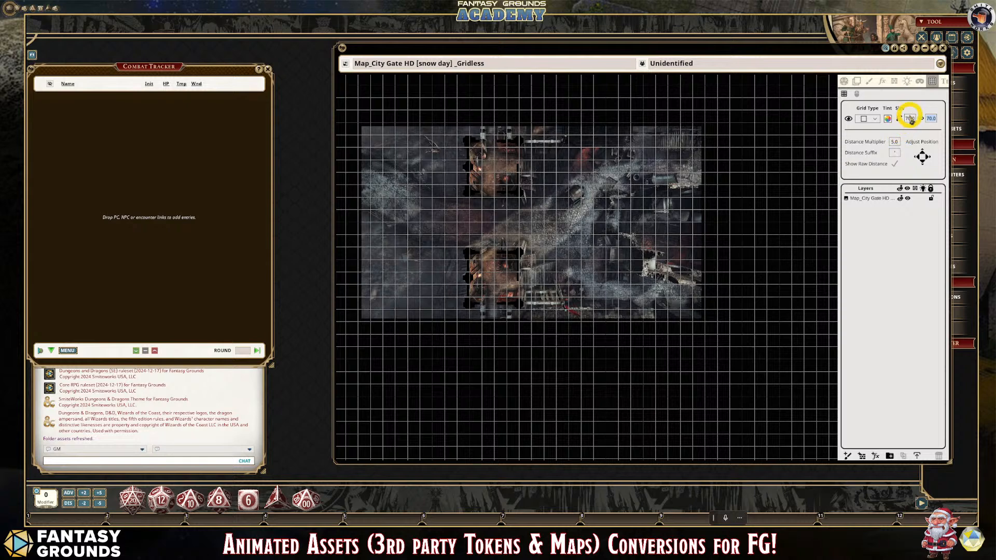
scroll(381, 227, "up", 2)
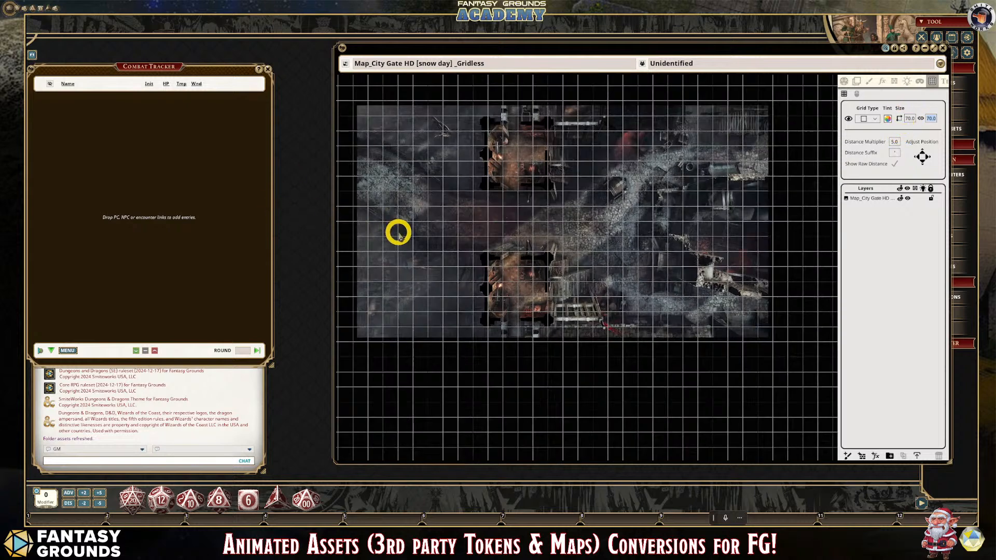
scroll(410, 240, "down", 2)
scroll(384, 300, "up", 1)
scroll(384, 299, "up", 1)
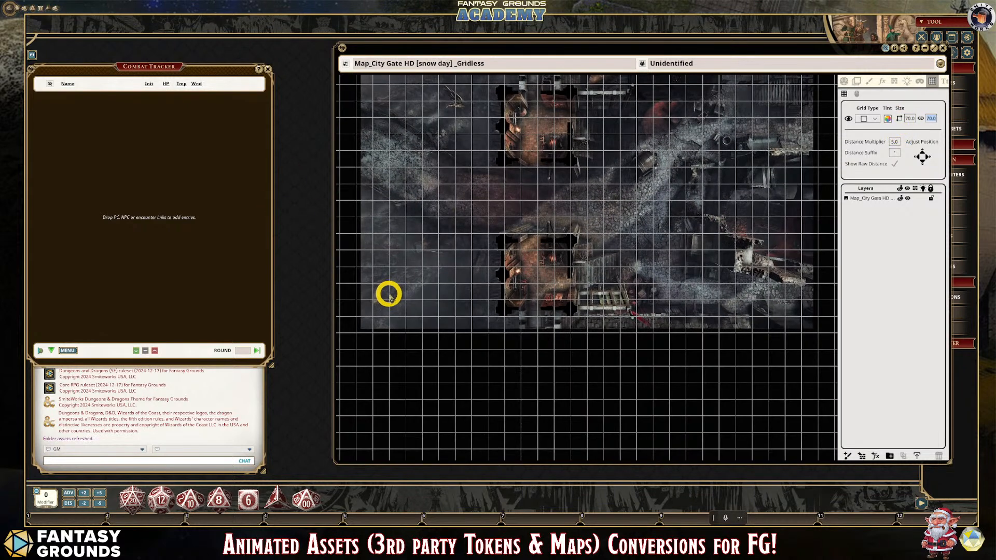
scroll(390, 294, "down", 1)
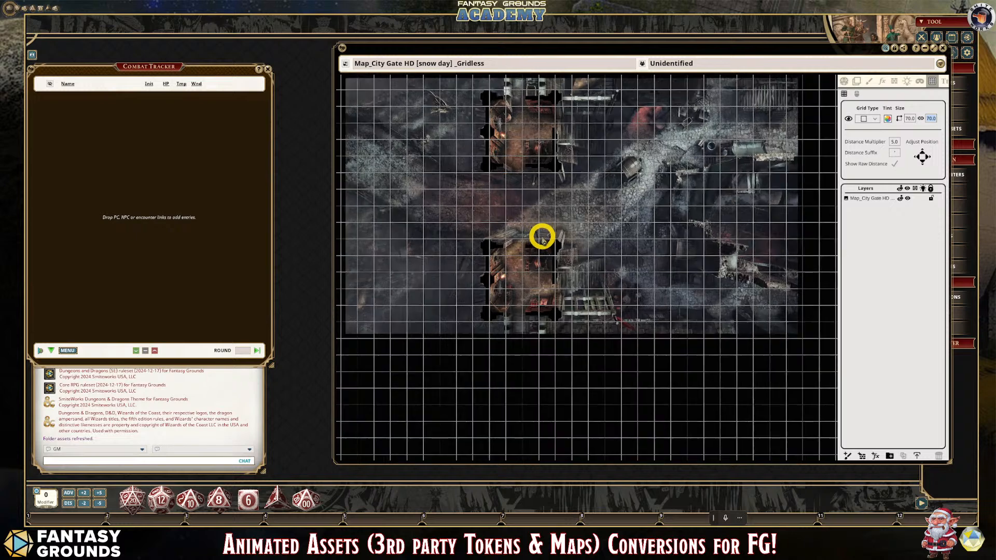
scroll(542, 237, "down", 2)
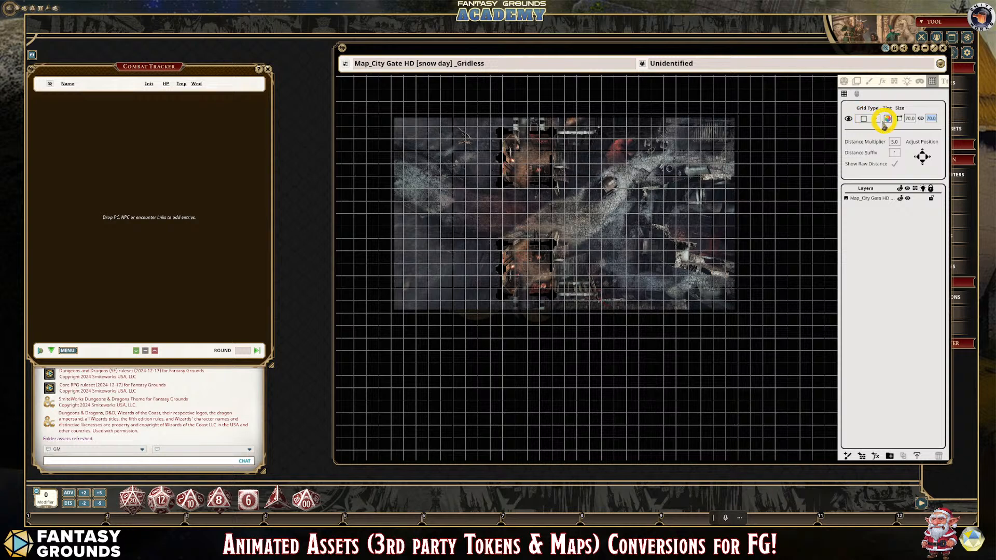
- Turn the map's grid off and examine the gatehouse walls close up for a corner to align a grid square with
right_click(615, 164)
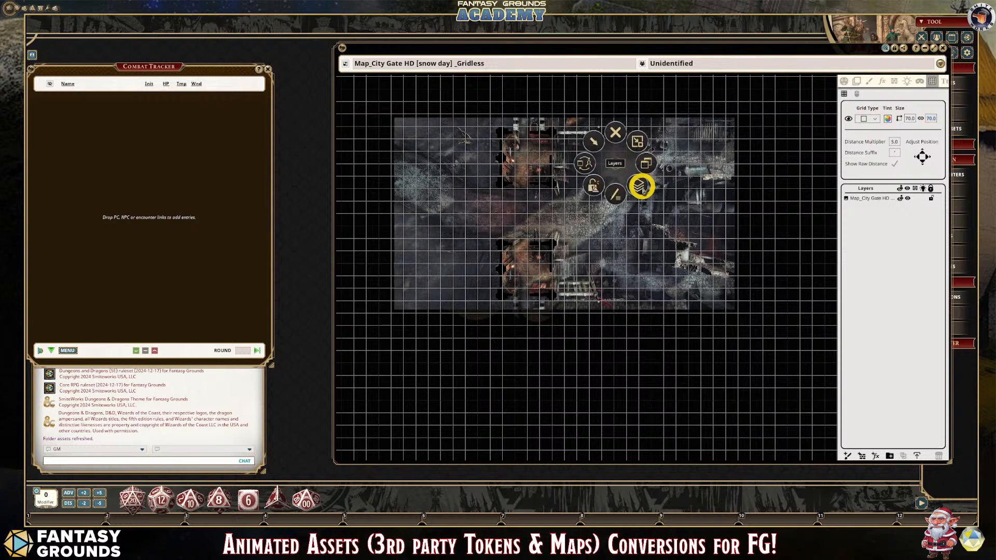
left_click(640, 185)
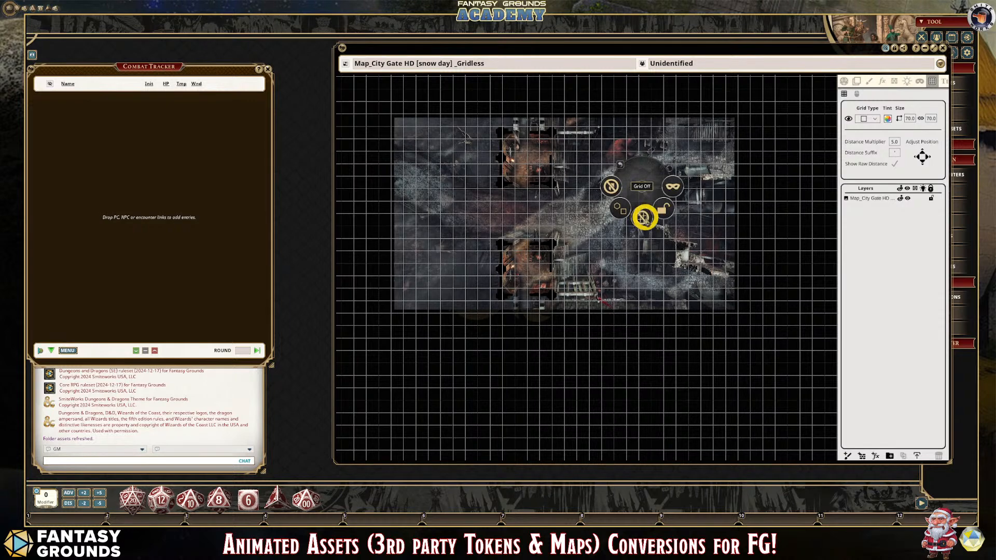
left_click(643, 217)
scroll(453, 211, "up", 5)
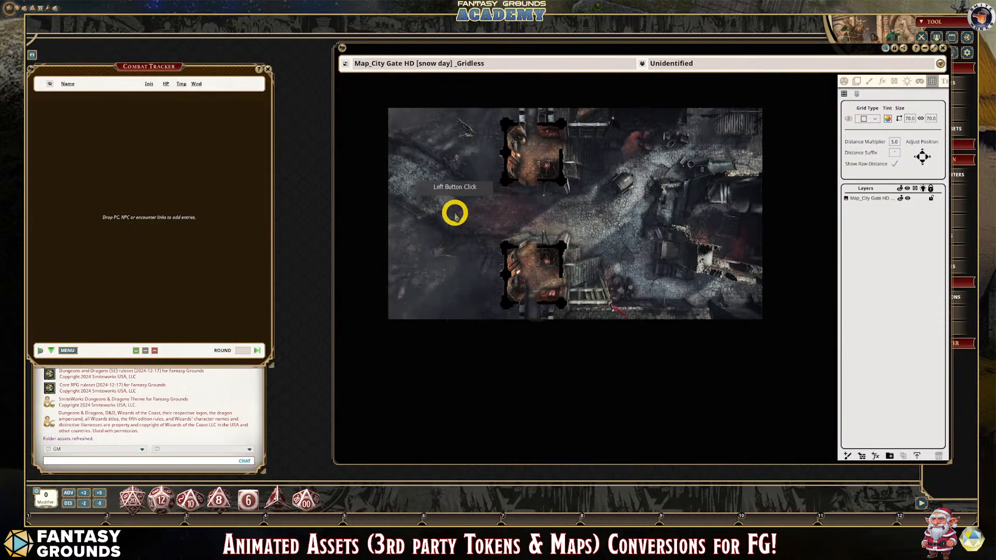
scroll(574, 188, "up", 3)
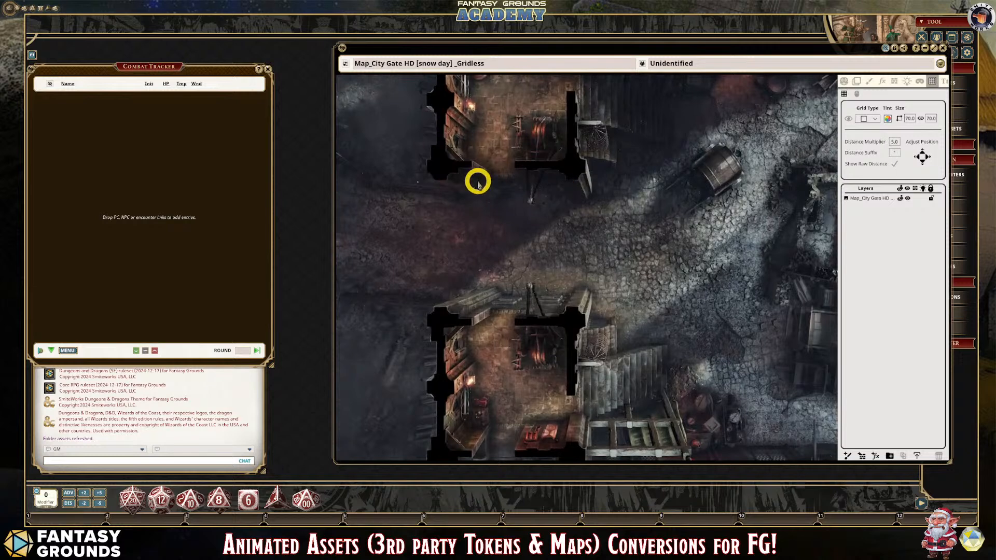
scroll(473, 175, "down", 2)
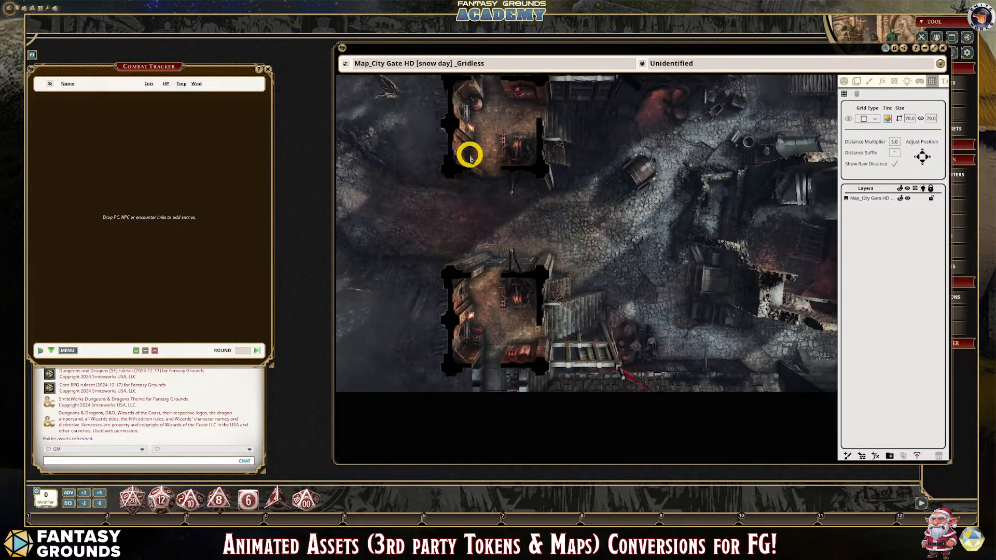
scroll(546, 189, "down", 1)
scroll(546, 189, "down", 1)
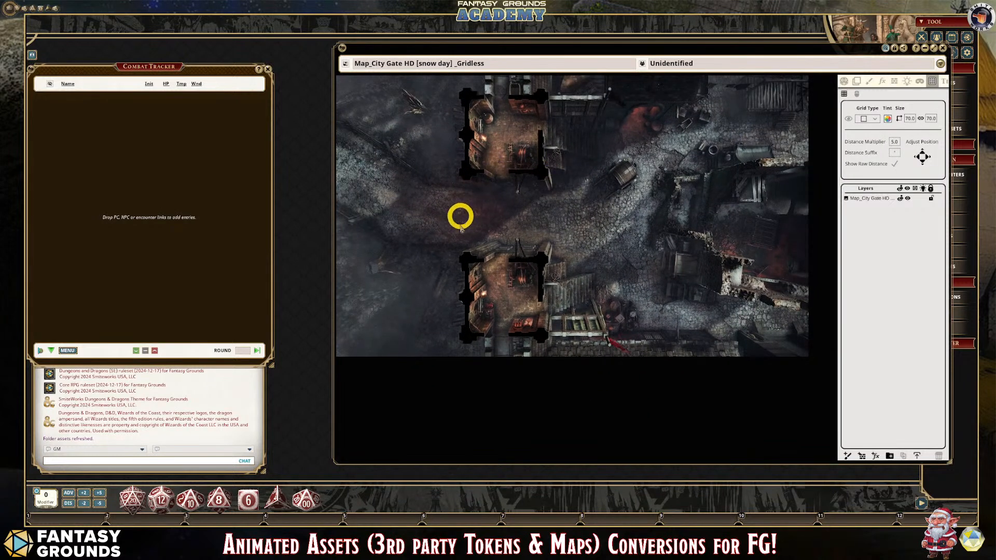
scroll(473, 258, "up", 3)
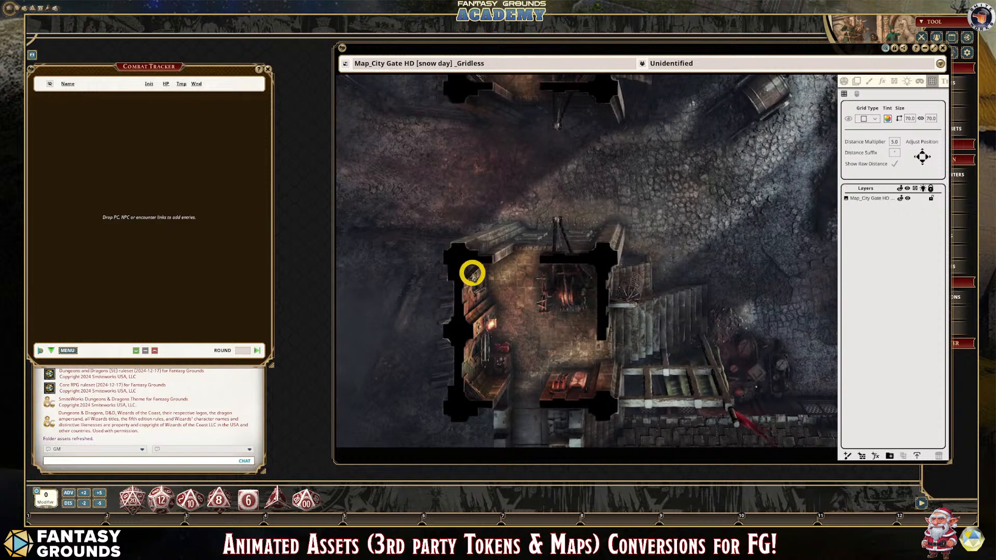
scroll(484, 263, "down", 1)
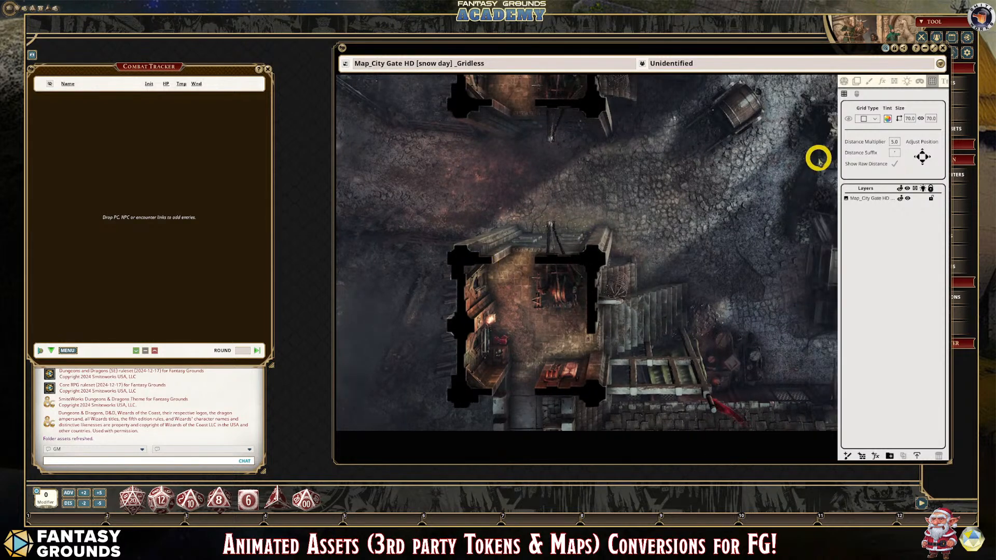
- Set a new grid by drawing a 72 by 72 square from the lower gatehouse's upper-left corner, and check its alignment across the map
right_click(507, 295)
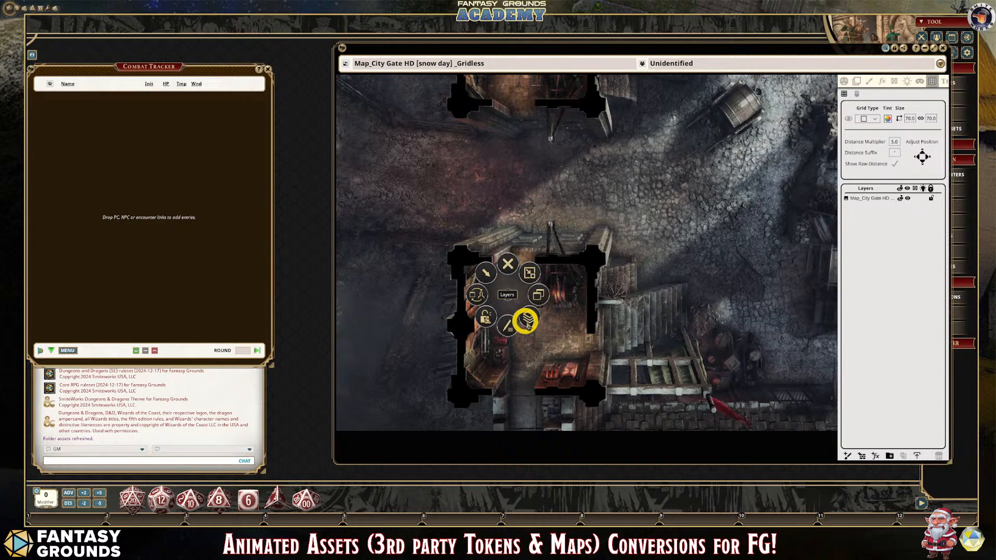
left_click(529, 317)
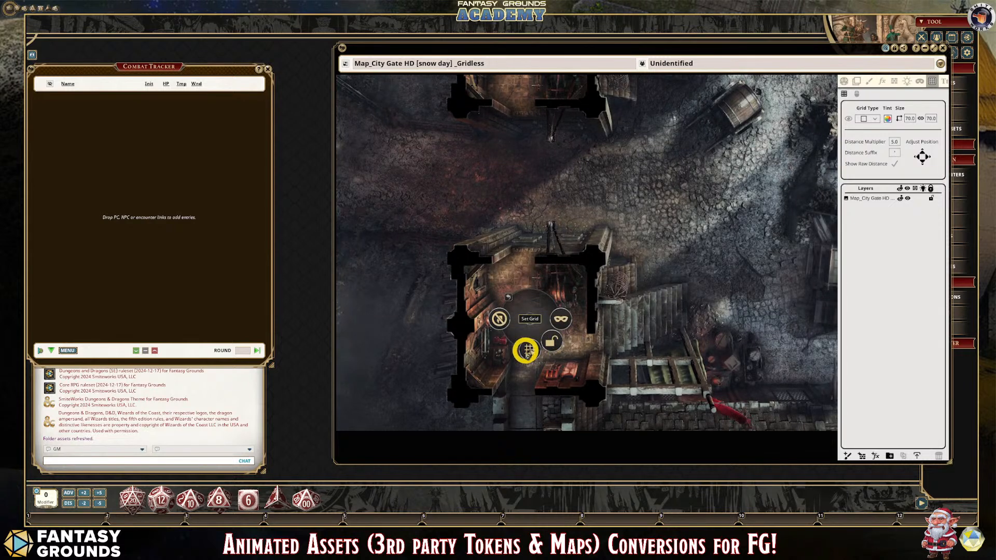
left_click(534, 349)
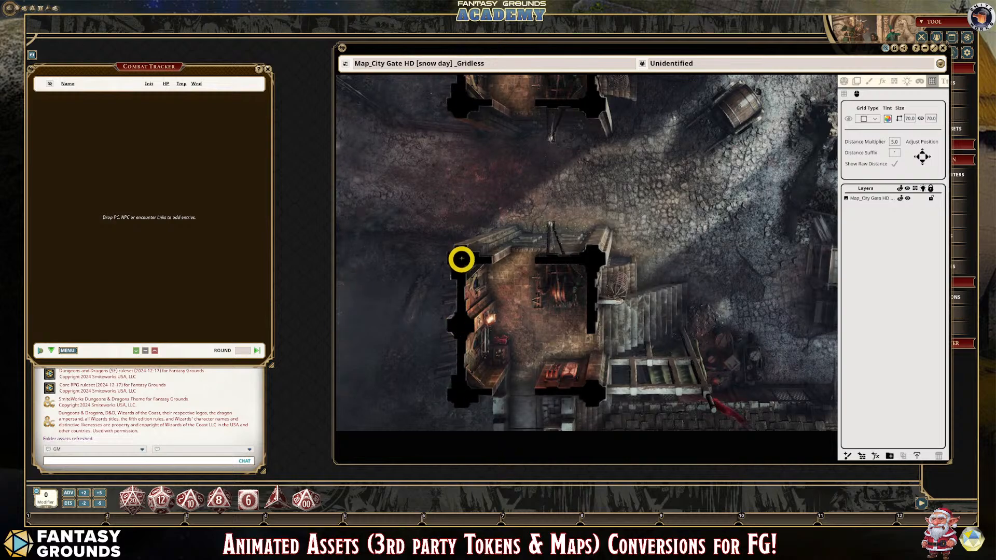
left_click_drag(462, 256, 505, 292)
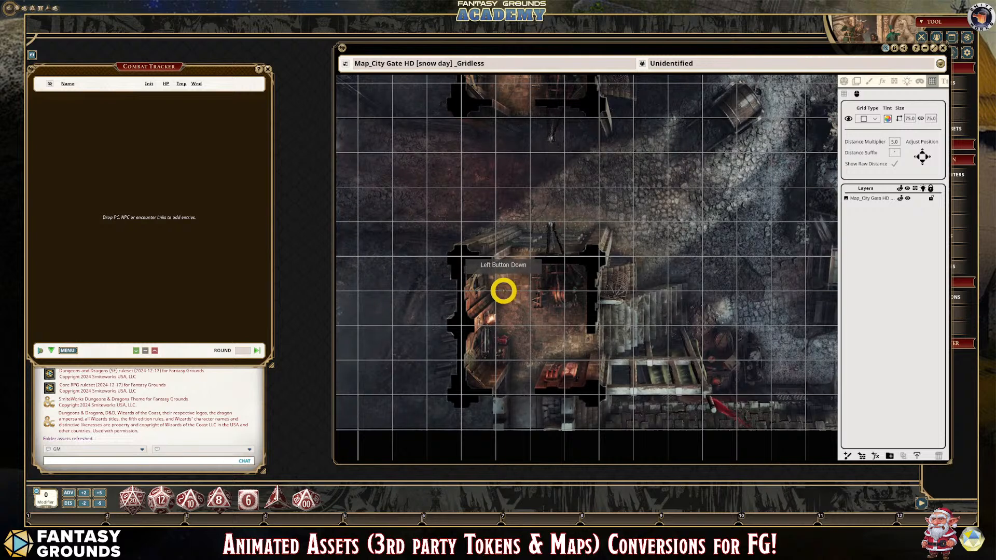
left_click_drag(503, 291, 502, 290)
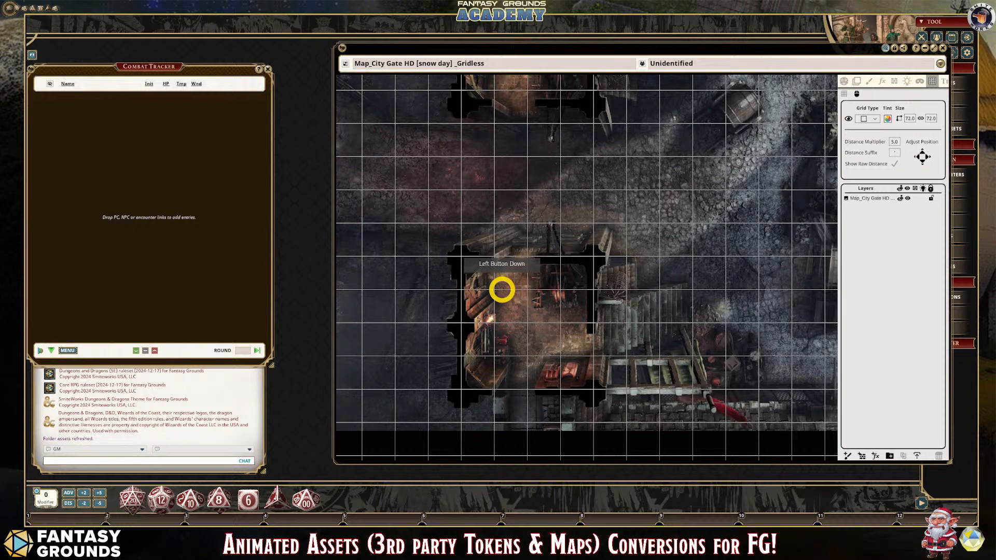
scroll(506, 294, "down", 5)
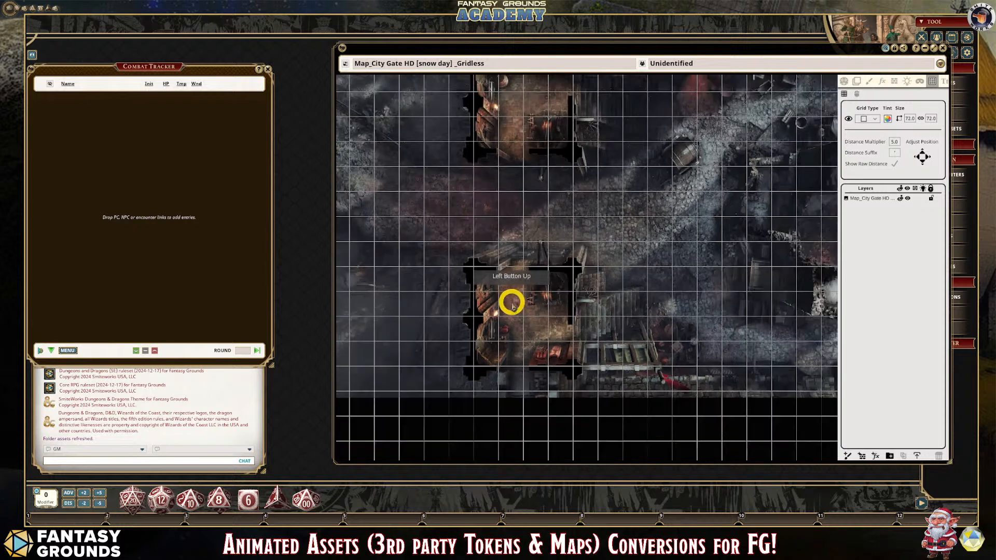
scroll(586, 293, "up", 4)
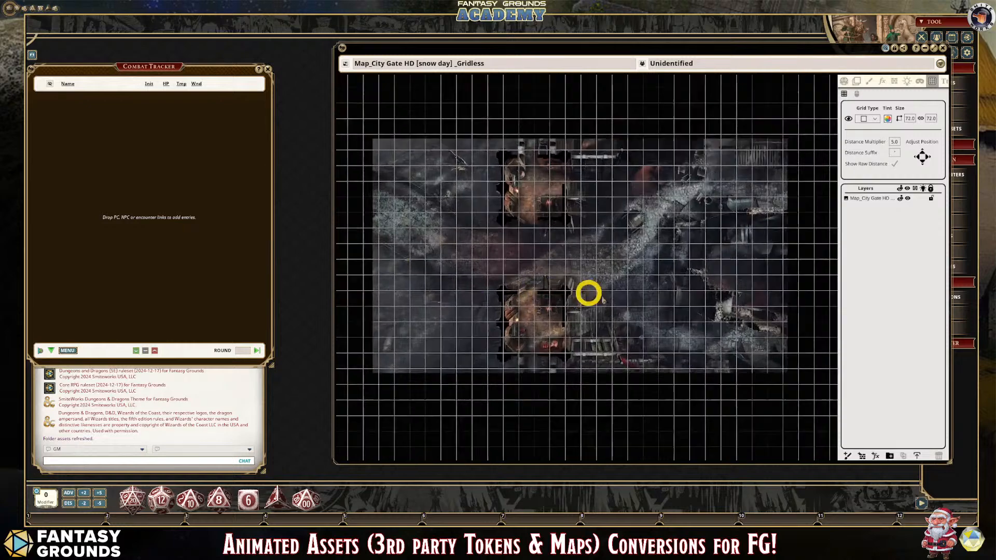
scroll(597, 293, "down", 2)
scroll(418, 192, "down", 1)
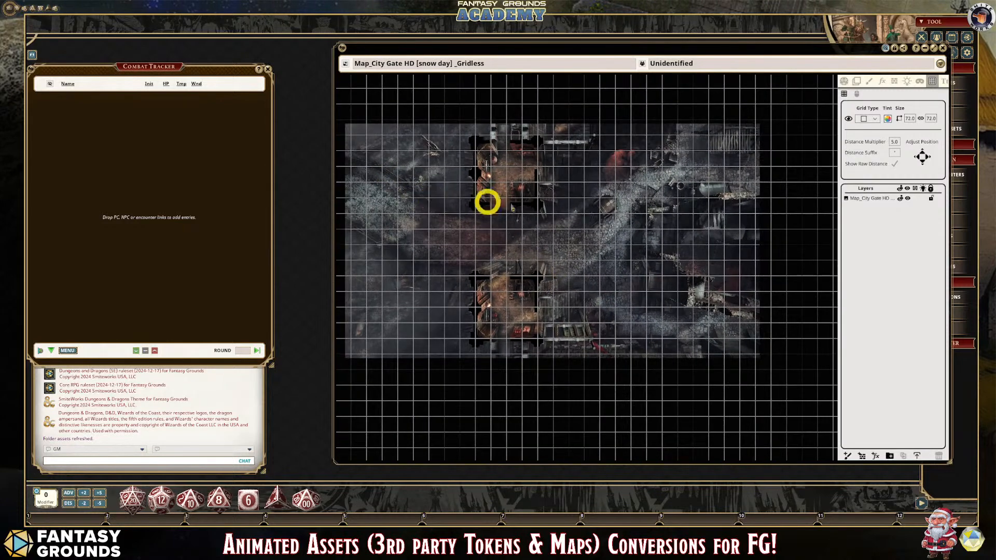
scroll(578, 205, "up", 2)
scroll(577, 208, "down", 2)
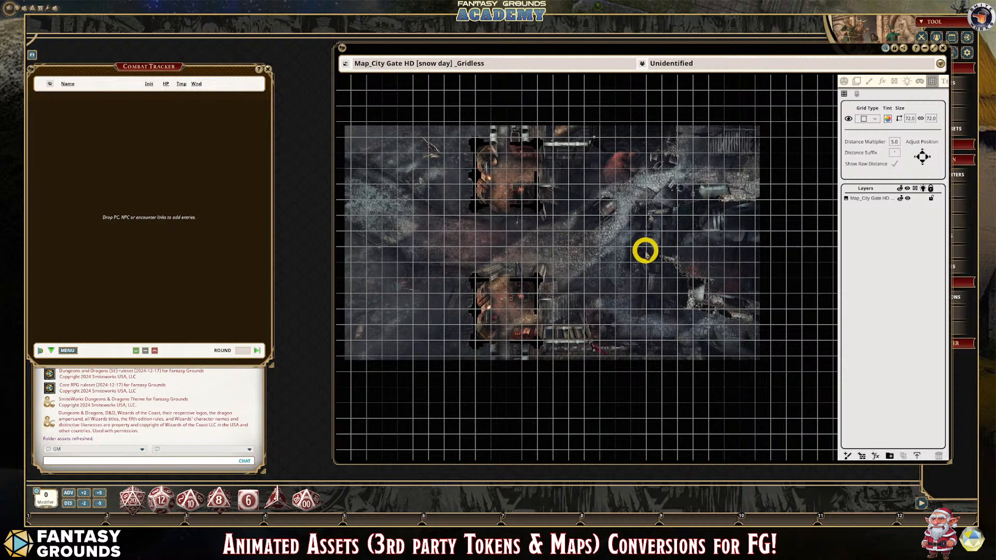
scroll(566, 297, "down", 1)
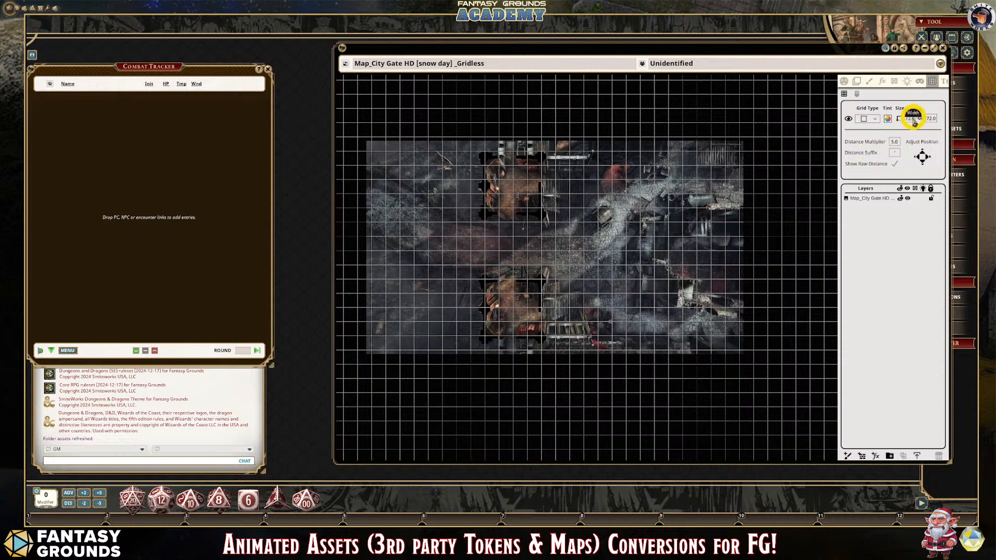
- Set the grid width and height to 74
left_click(911, 119)
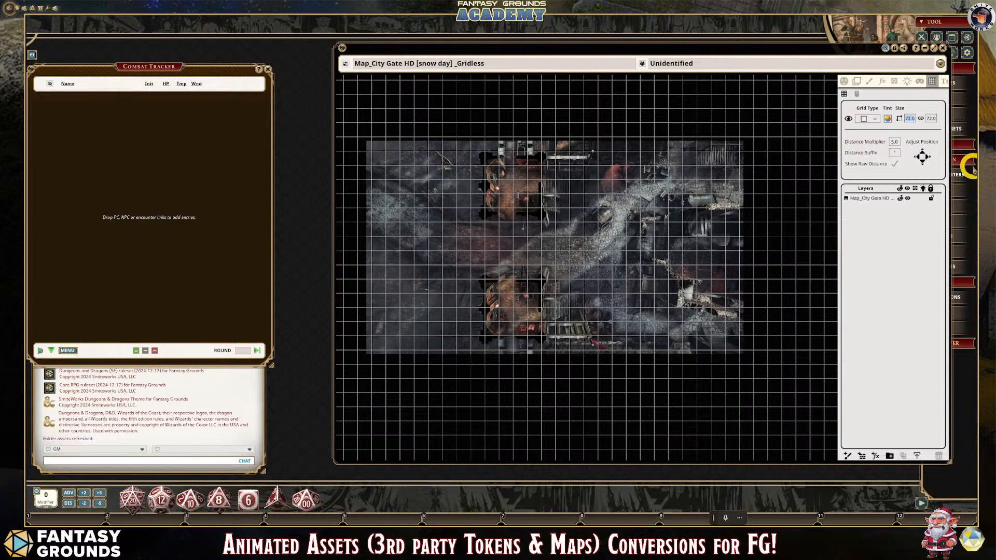
type("74")
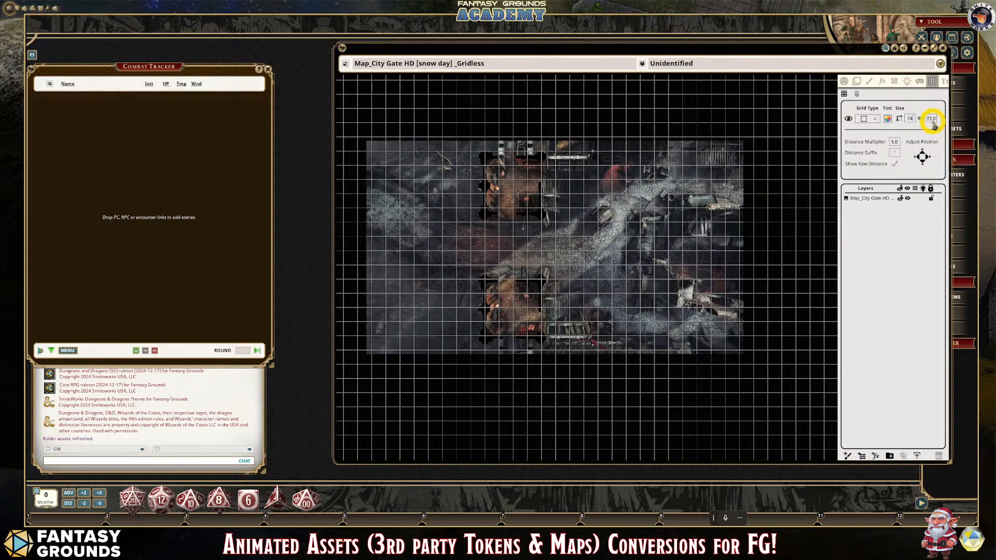
left_click(932, 118)
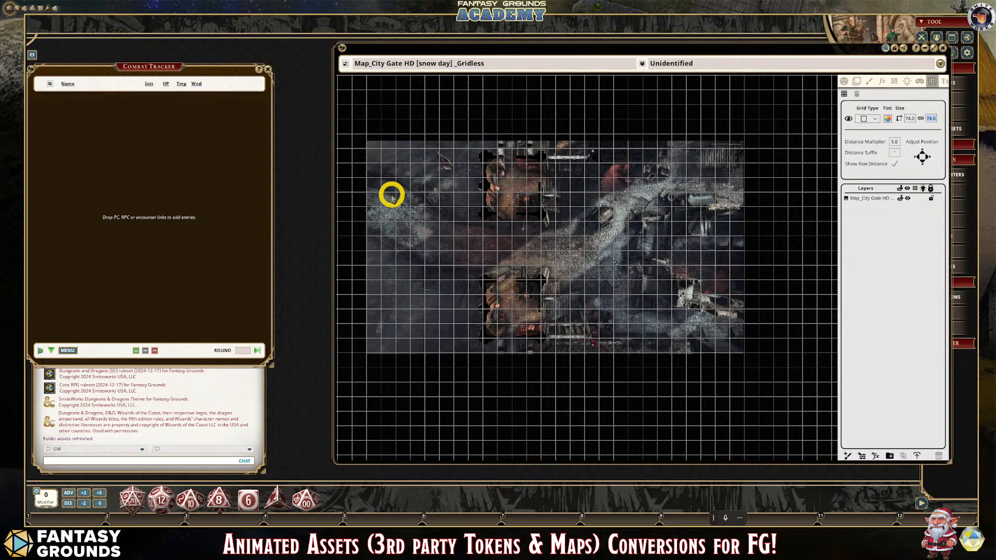
- Nudge the grid to the right in small increments against the gatehouse walls and check the fit over the whole map
scroll(431, 200, "up", 5)
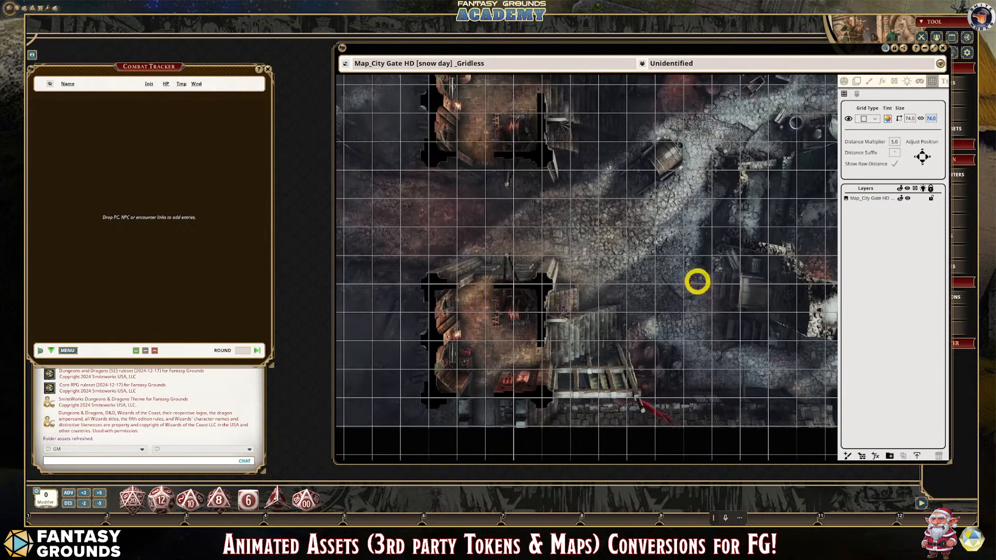
left_click(929, 156)
left_click(929, 156)
left_click(929, 156)
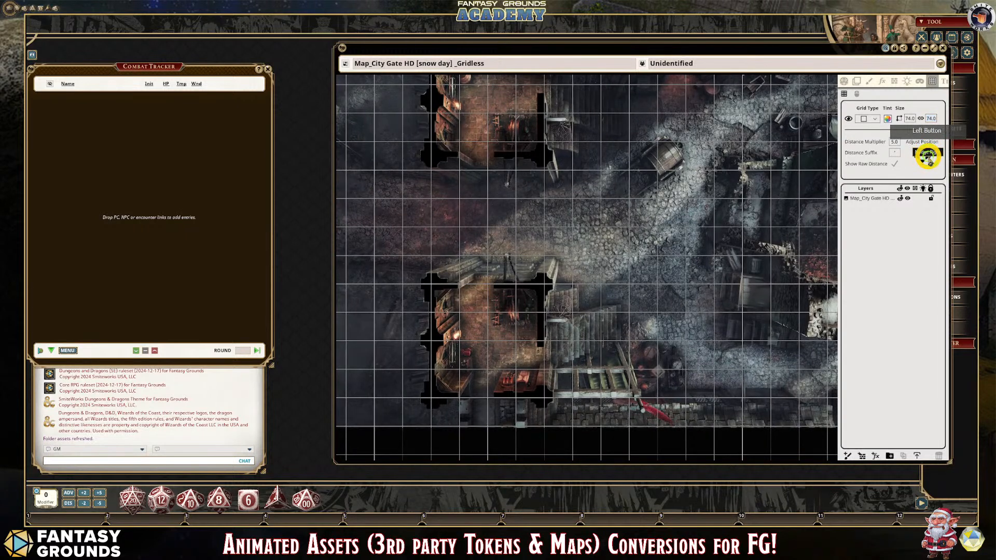
left_click(929, 156)
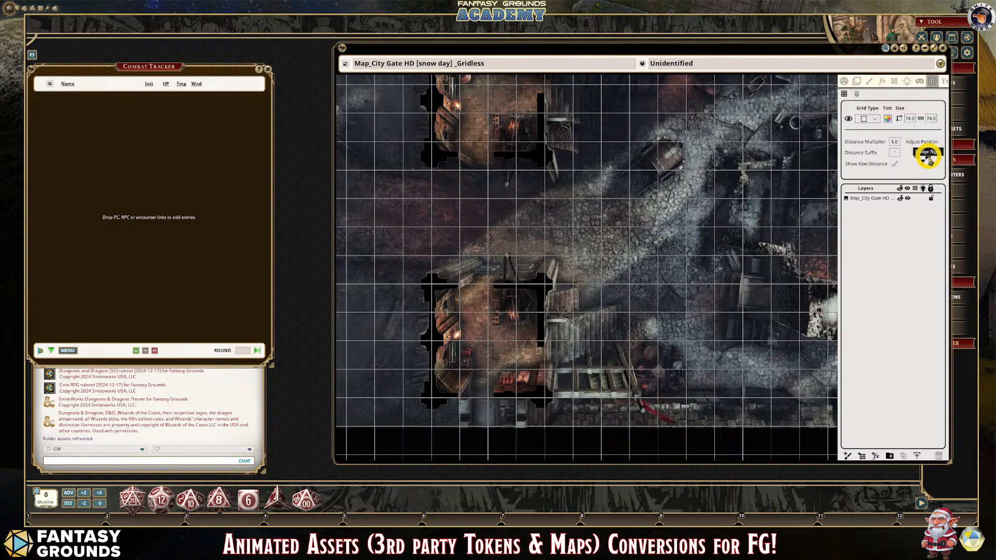
scroll(790, 229, "down", 5)
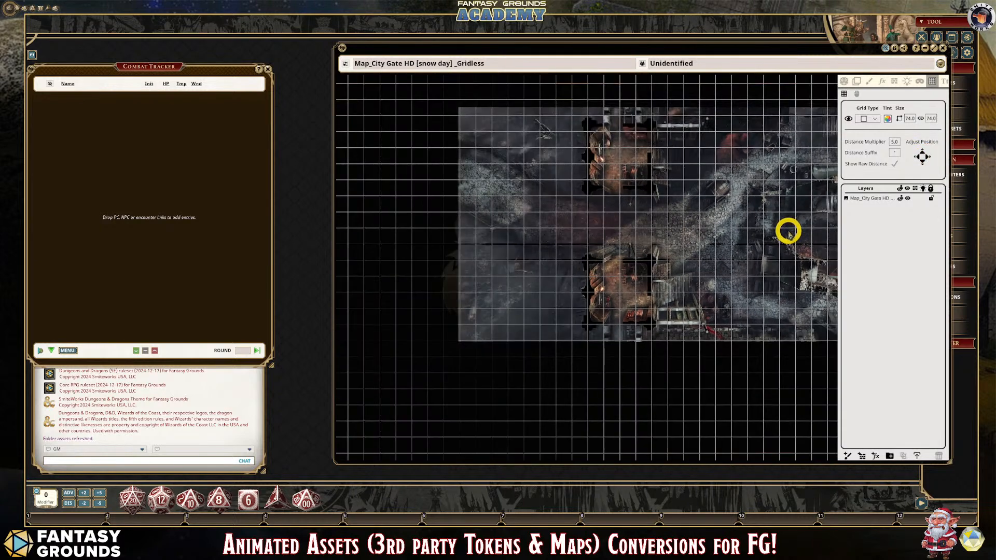
- Fine-tune the grid's horizontal position over the gatehouses with small nudges right and left
scroll(788, 232, "up", 2)
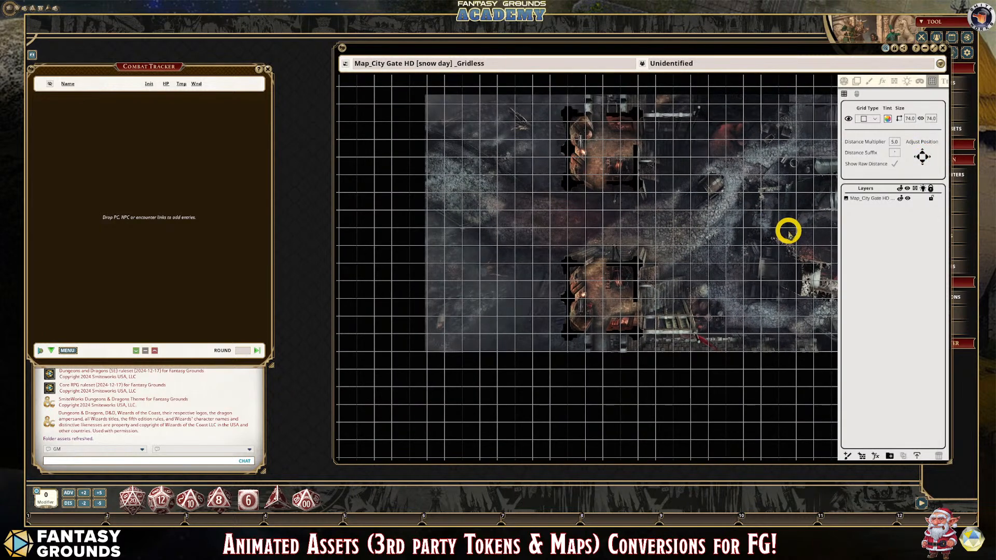
left_click(919, 157)
left_click(919, 157)
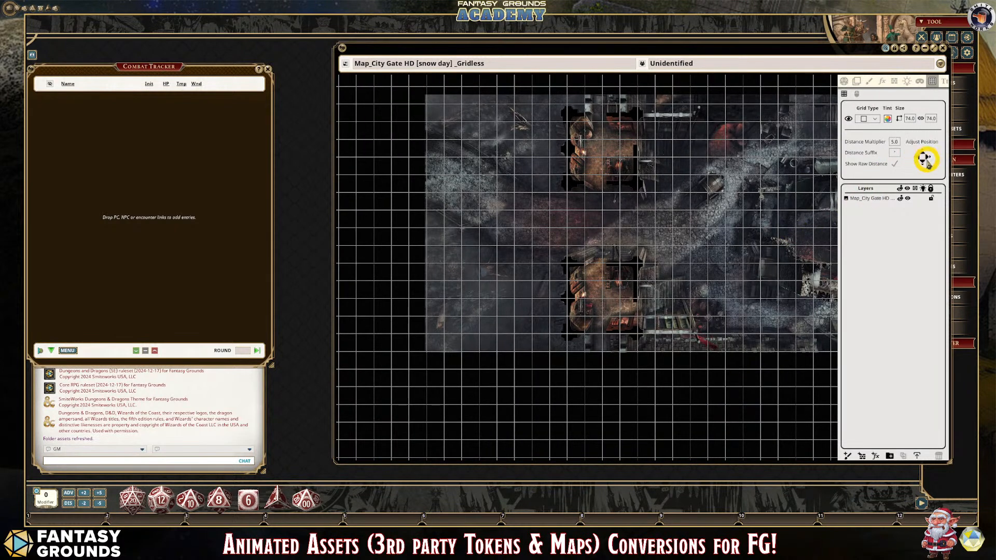
left_click(927, 158)
left_click(926, 158)
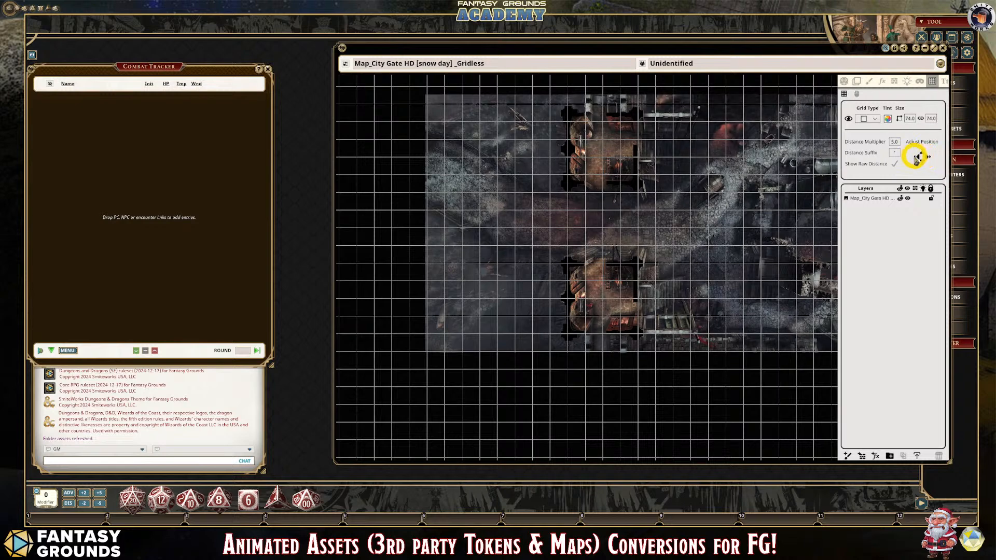
left_click(916, 157)
left_click(916, 157)
left_click(916, 157)
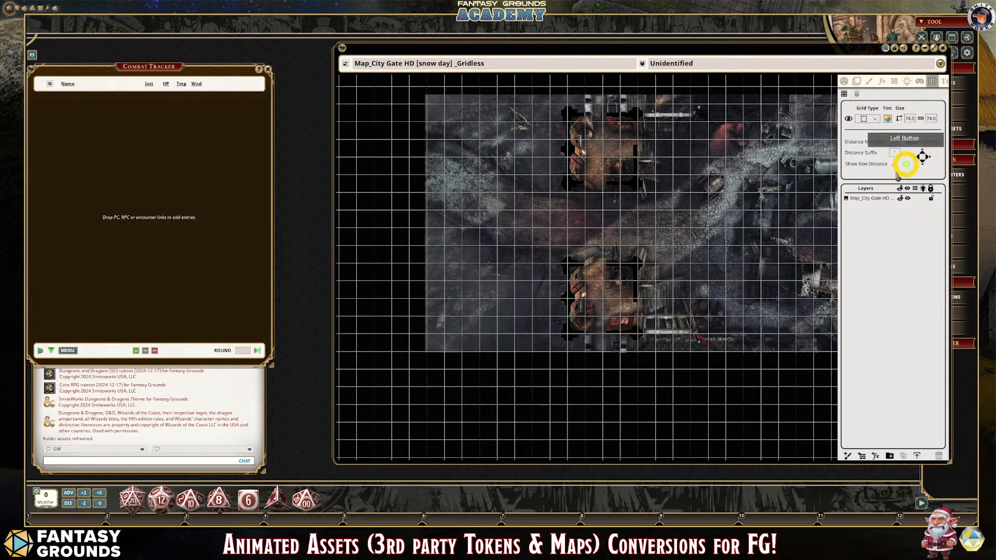
- Check the 74-unit grid over both gatehouses and turn the grid off on the map
scroll(752, 259, "up", 3)
scroll(598, 272, "down", 4)
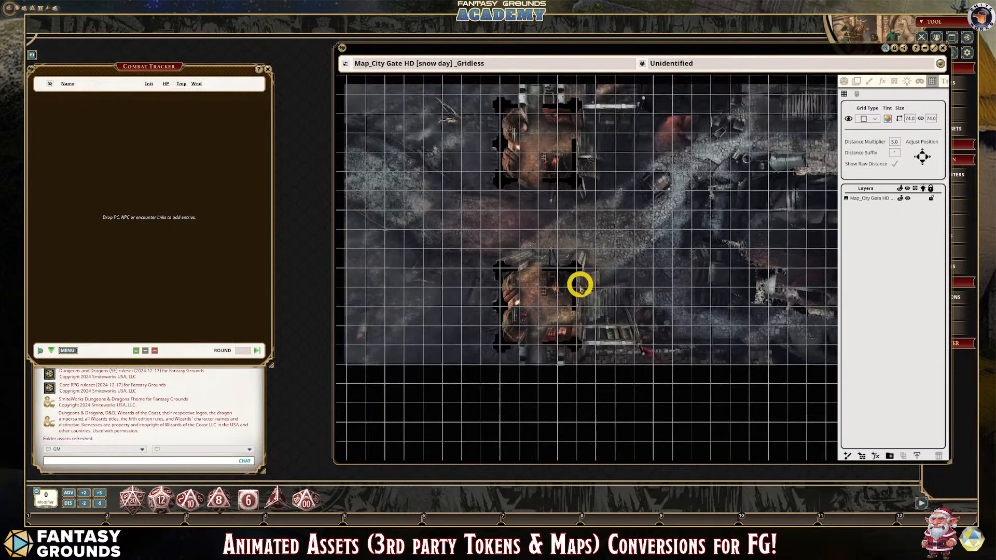
scroll(601, 305, "up", 1)
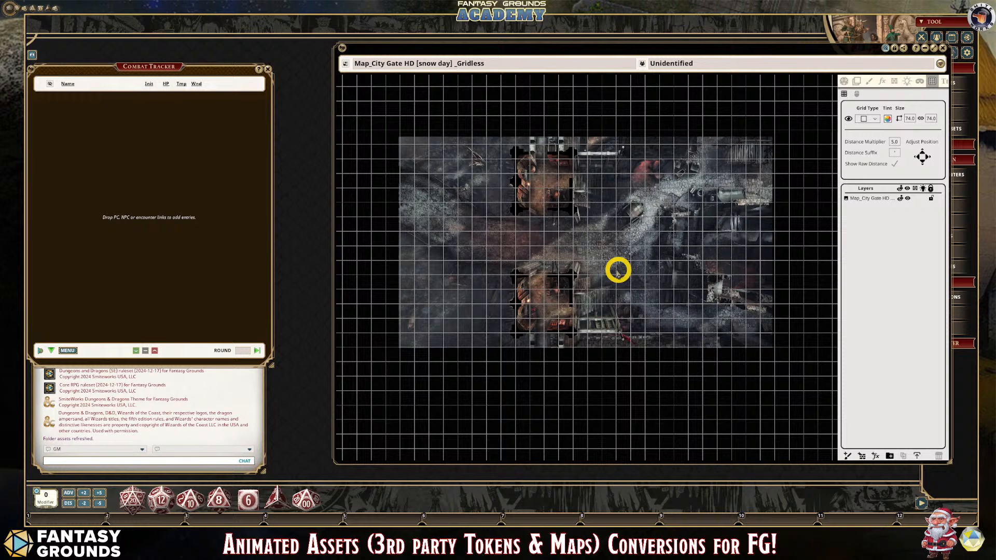
scroll(465, 303, "up", 1)
scroll(397, 134, "up", 2)
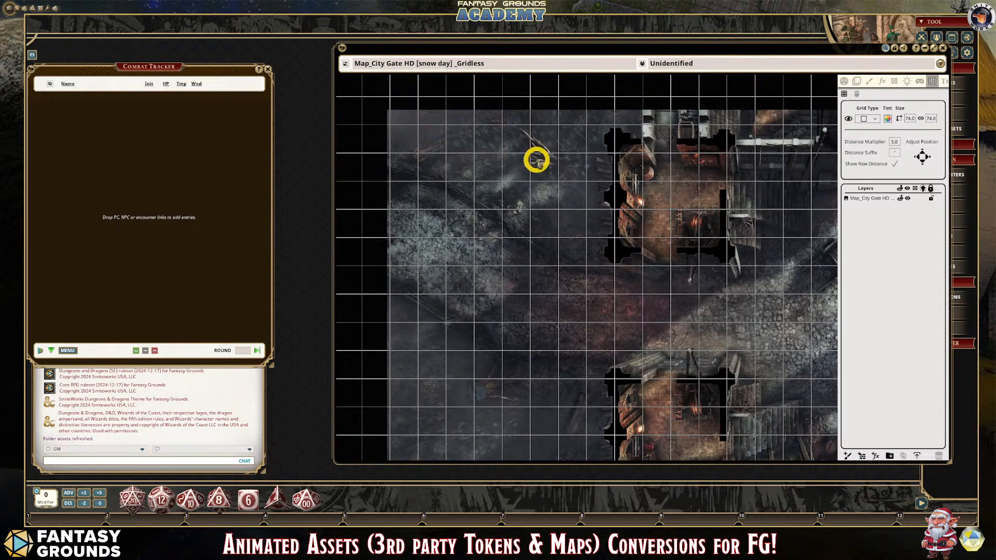
right_click(564, 156)
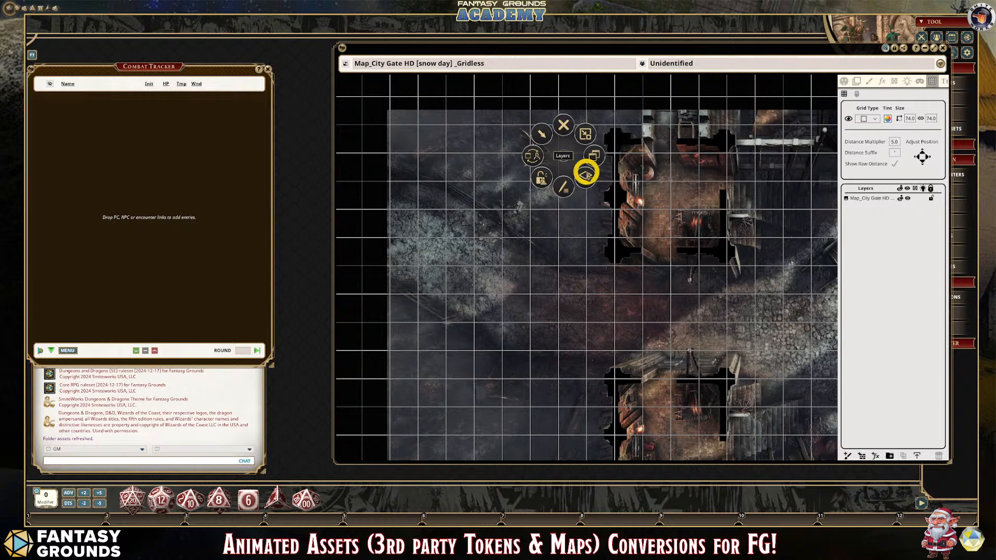
left_click(585, 173)
left_click(582, 205)
scroll(387, 119, "up", 2)
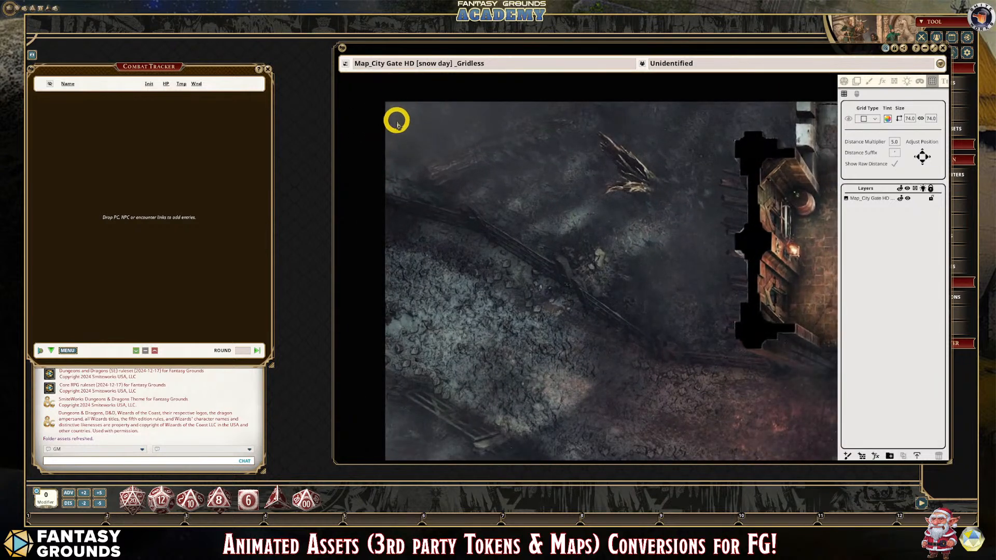
- Set a new grid by drawing a 44 by 44 square from the map's upper-left corner
scroll(564, 173, "down", 1)
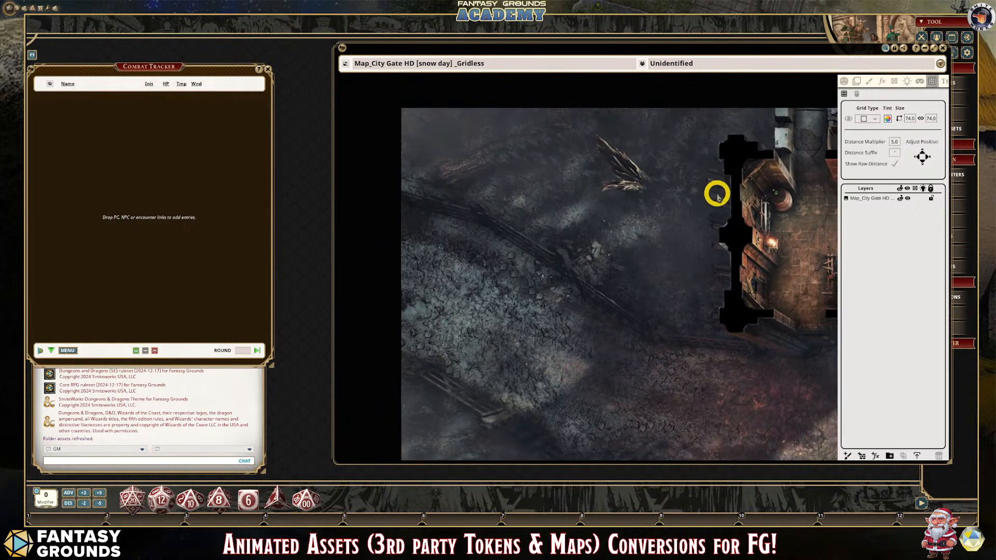
right_click(533, 199)
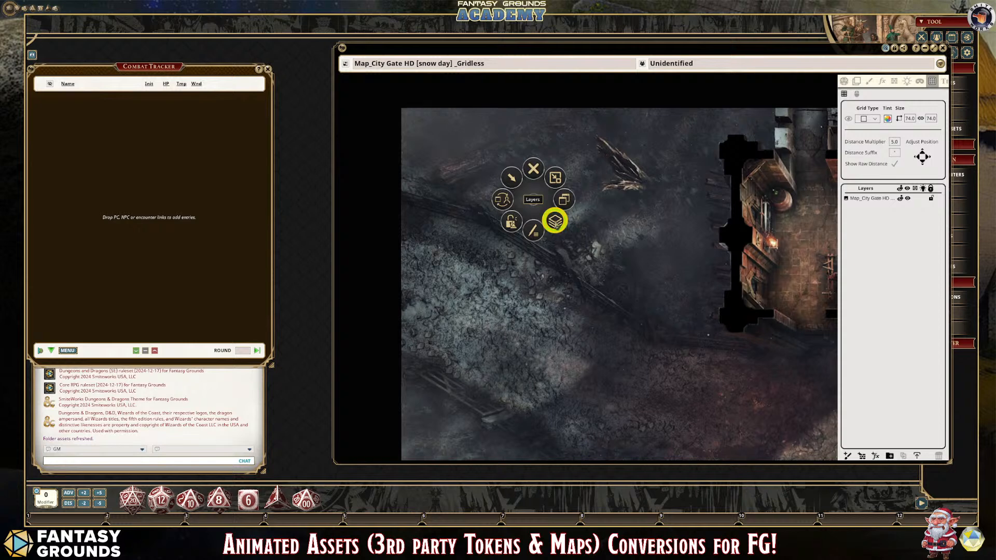
left_click(555, 221)
left_click(555, 249)
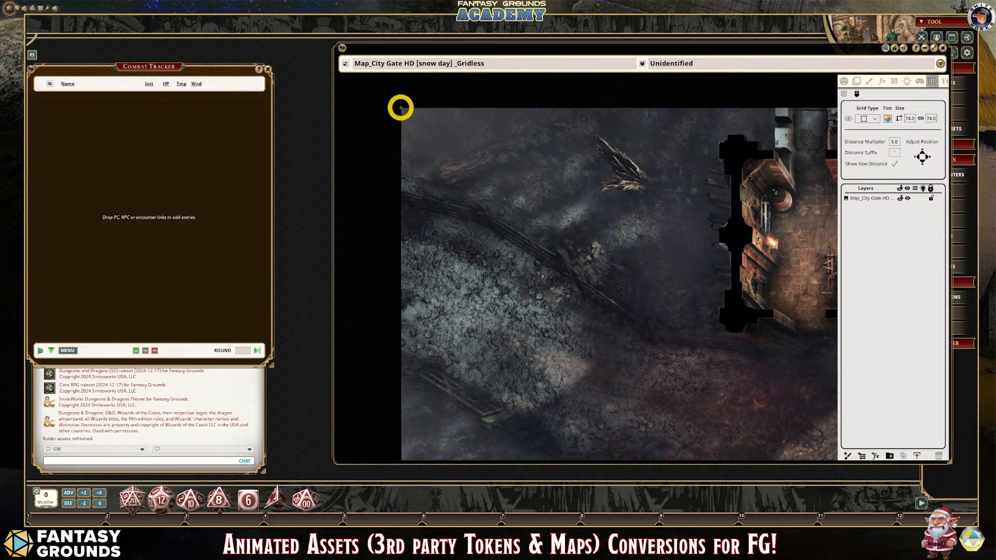
left_click_drag(401, 107, 427, 132)
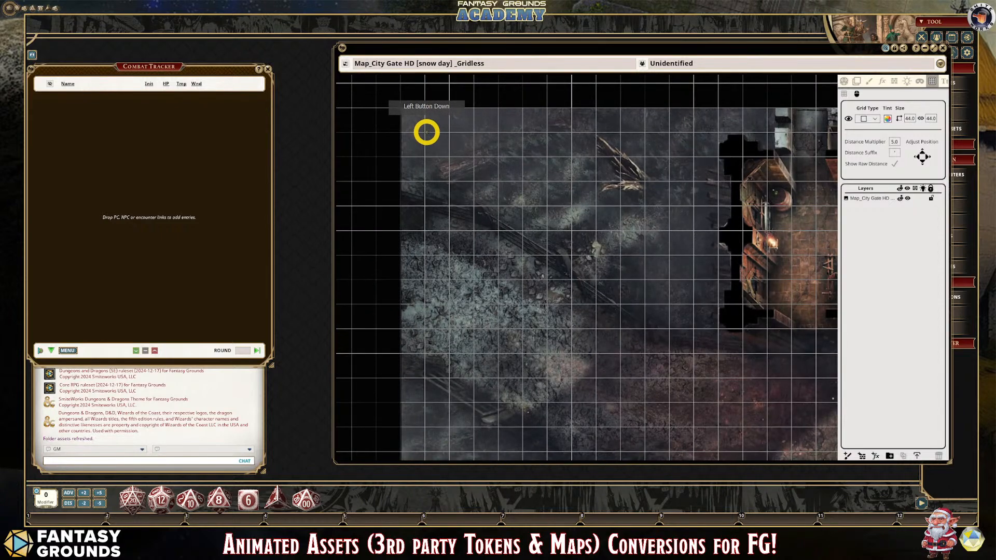
left_click_drag(427, 132, 426, 132)
- Examine the 44-unit grid's alignment with the upper gatehouse walls and the map's left and upper edges
scroll(687, 309, "down", 4)
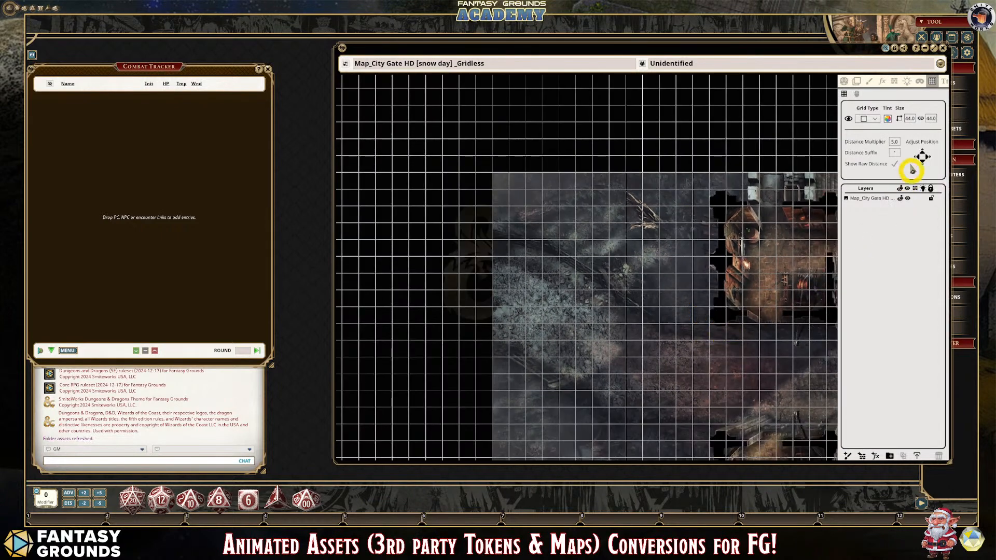
scroll(763, 373, "down", 1)
scroll(800, 433, "up", 1)
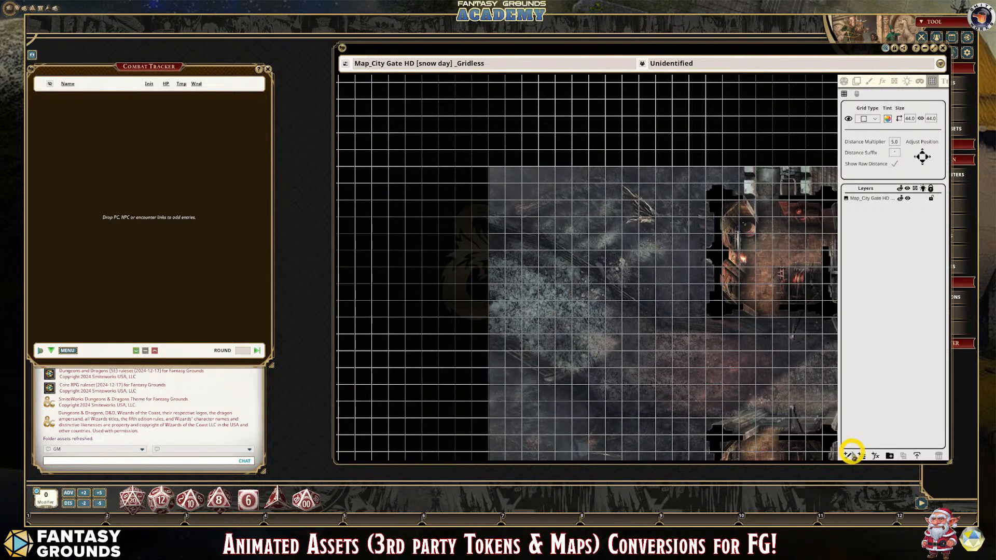
scroll(816, 389, "up", 2)
scroll(783, 358, "up", 2)
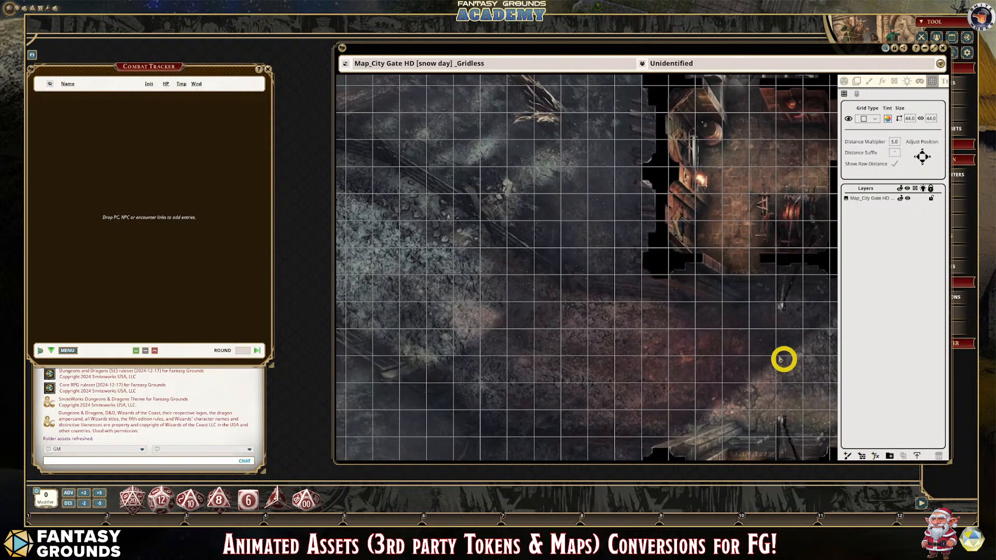
scroll(763, 348, "down", 4)
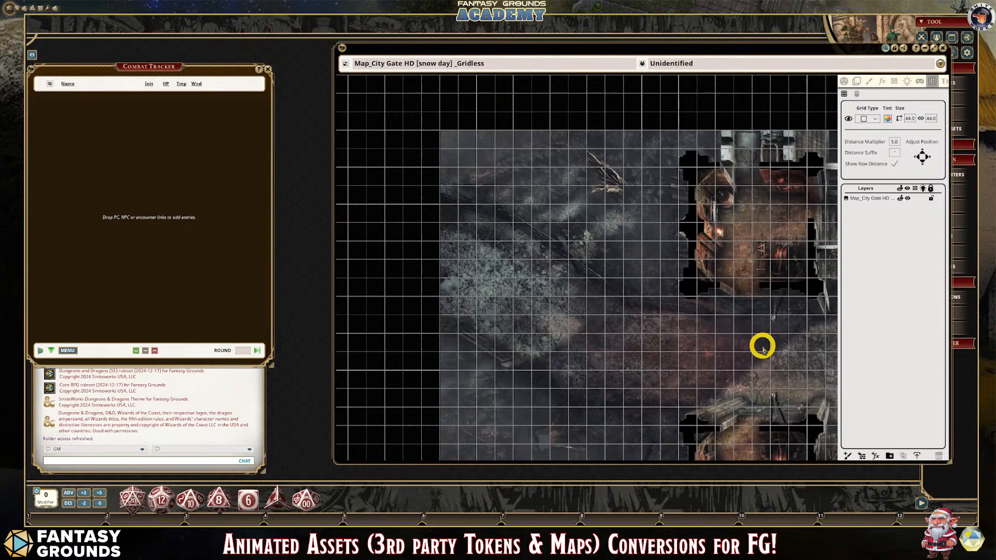
scroll(578, 322, "up", 2)
scroll(603, 353, "down", 3)
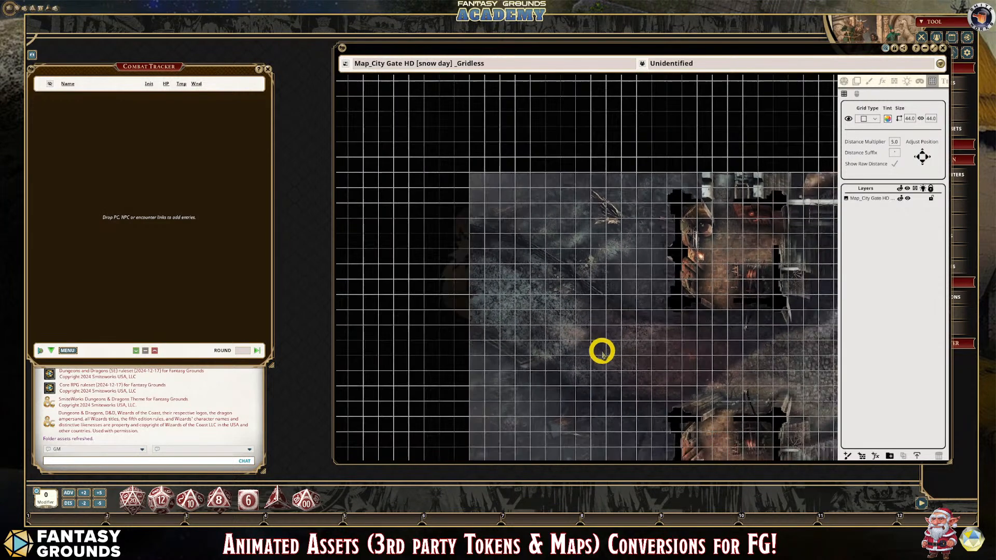
scroll(785, 356, "up", 1)
scroll(785, 355, "down", 1)
scroll(709, 311, "up", 2)
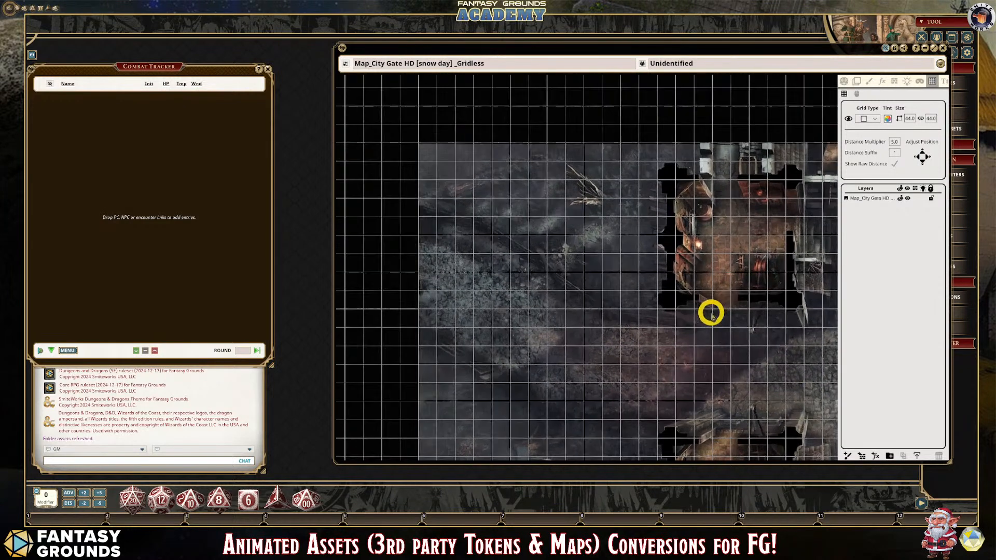
scroll(638, 315, "down", 1)
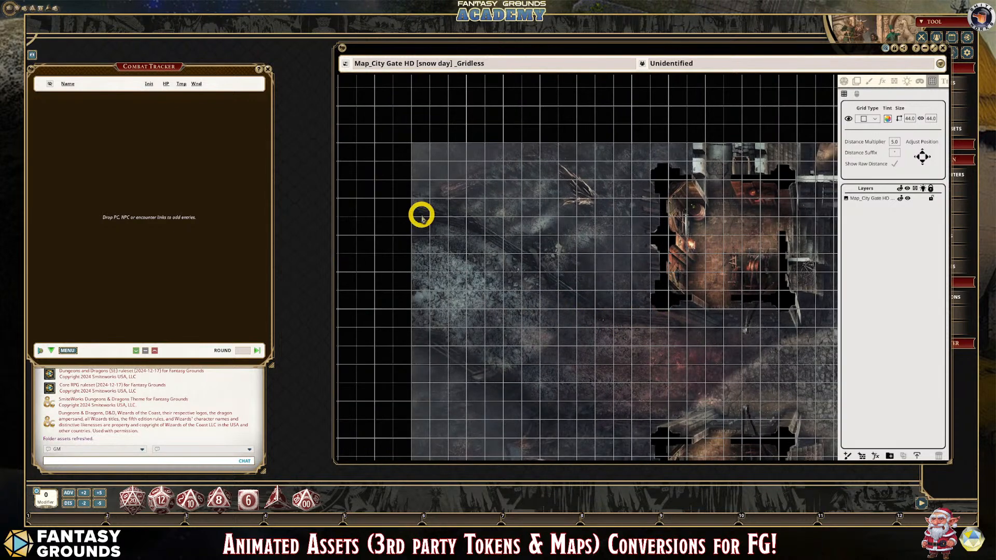
scroll(434, 240, "down", 1)
scroll(578, 304, "down", 2)
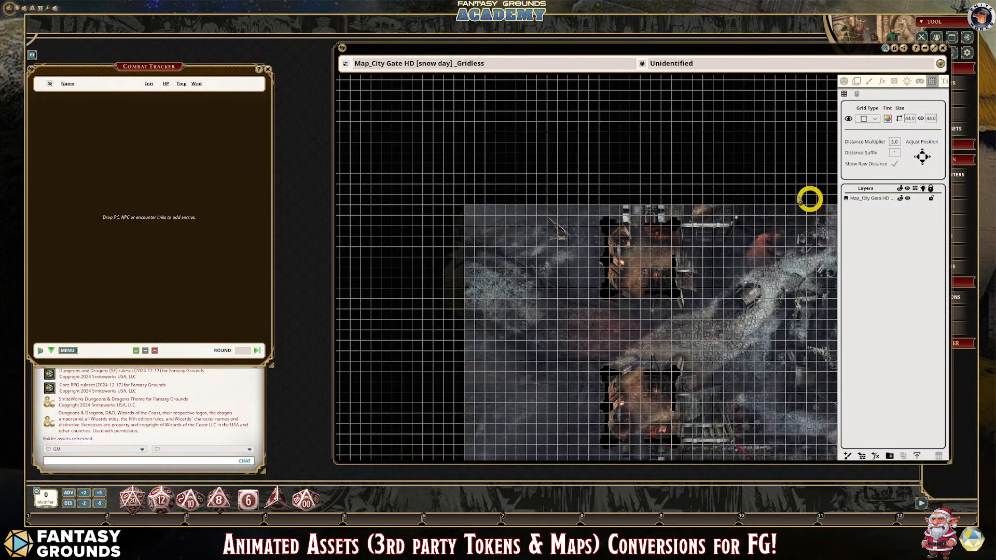
- Fit the whole map in view and inspect how the grid lines meet its outer edges and both gatehouses
right_click(710, 151)
left_click(736, 151)
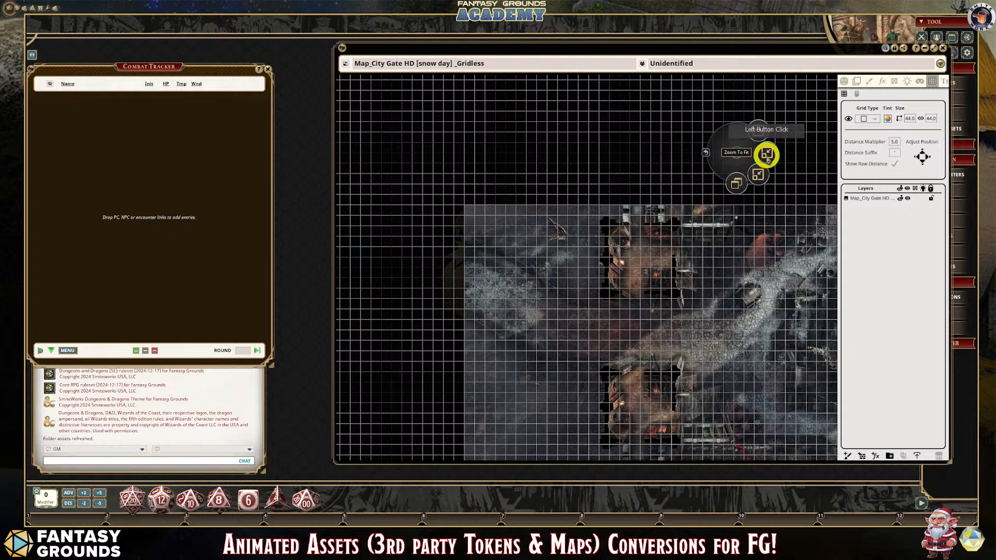
left_click(767, 157)
scroll(795, 402, "down", 1)
scroll(808, 440, "up", 1)
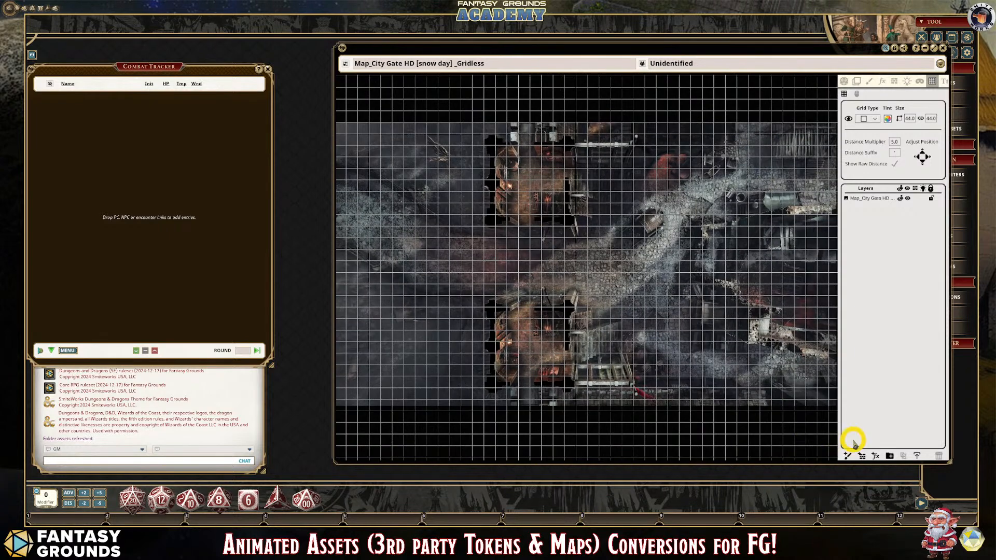
scroll(767, 386, "down", 2)
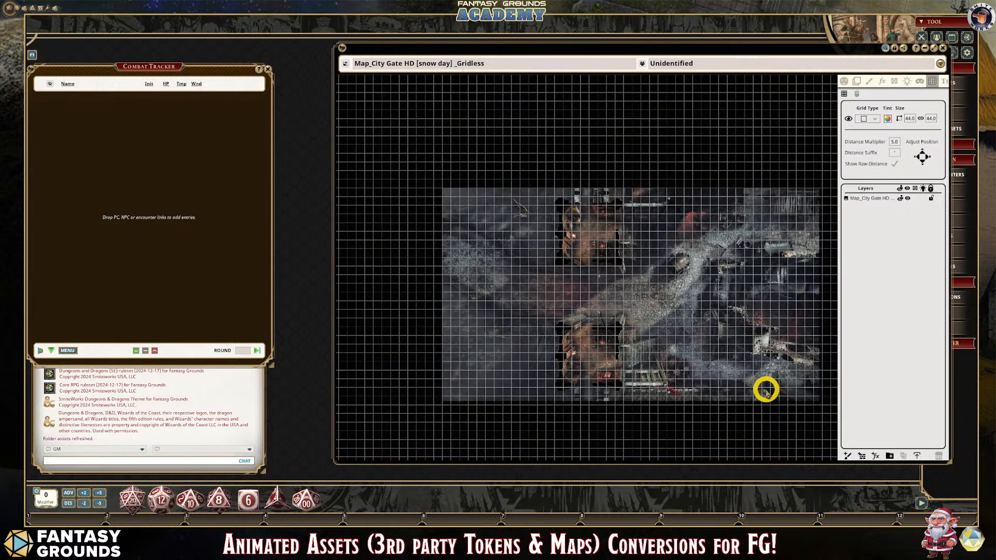
scroll(834, 216, "up", 3)
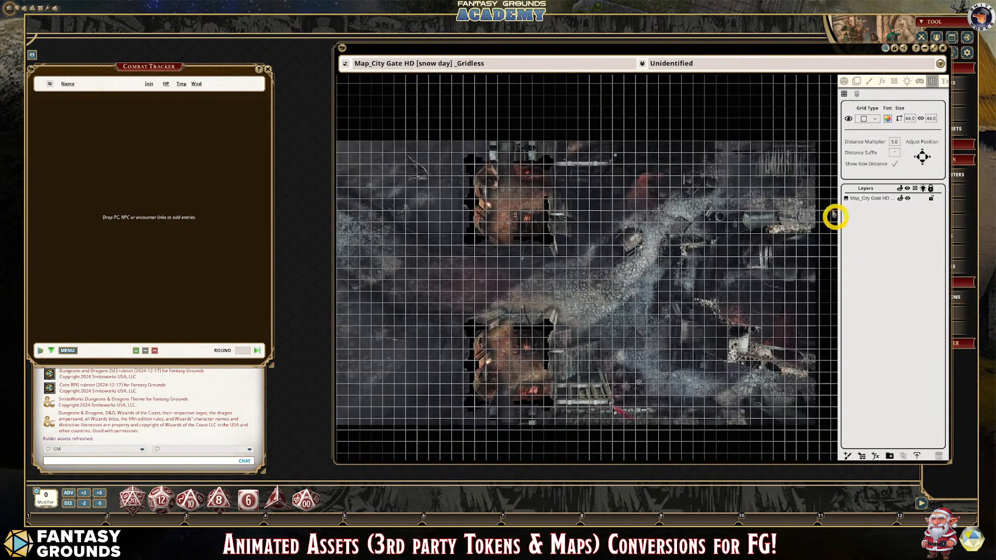
scroll(422, 244, "down", 3)
scroll(436, 226, "up", 1)
scroll(436, 226, "up", 1)
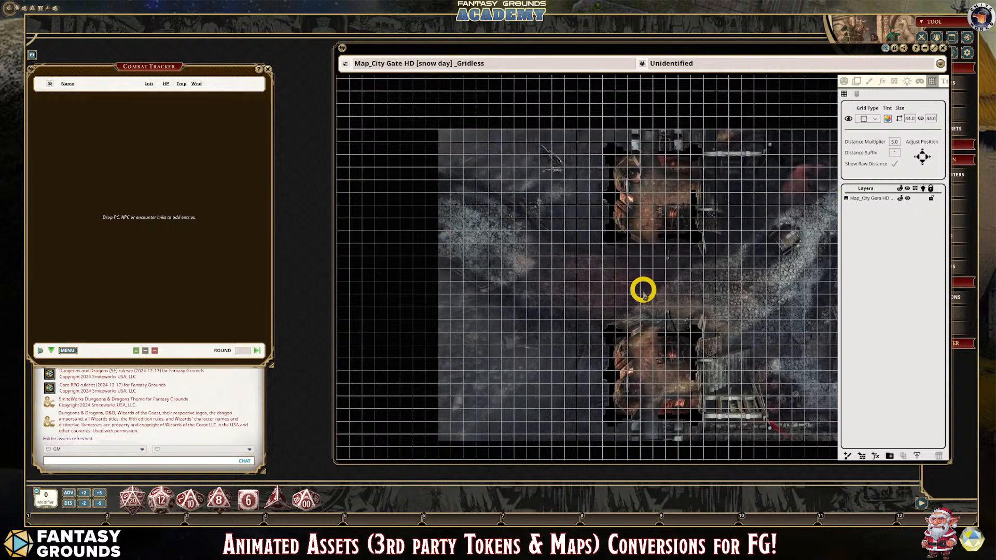
scroll(607, 332, "up", 1)
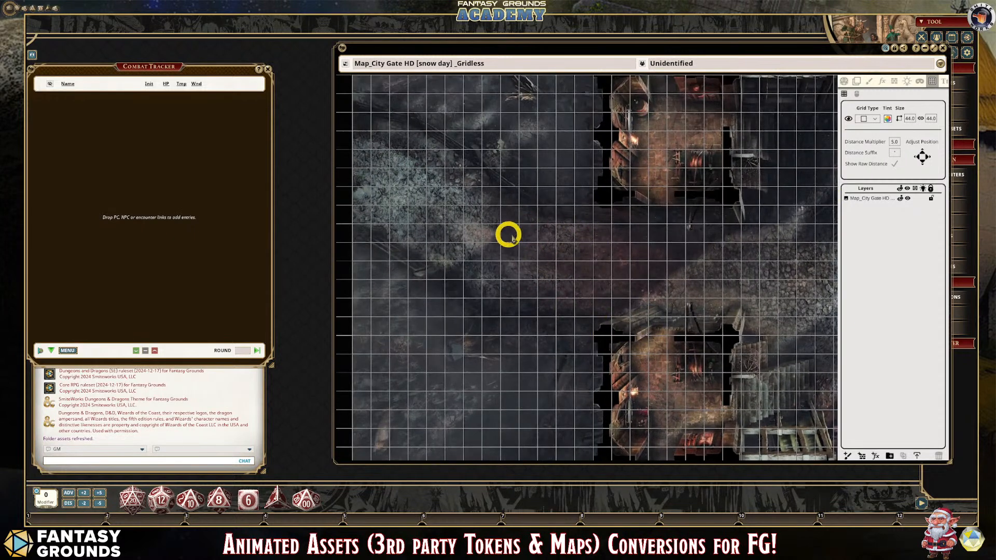
- Tint the grid light turquoise (R 87, G 255, B 236) and lower the tint's opacity
left_click(888, 119)
left_click(501, 235)
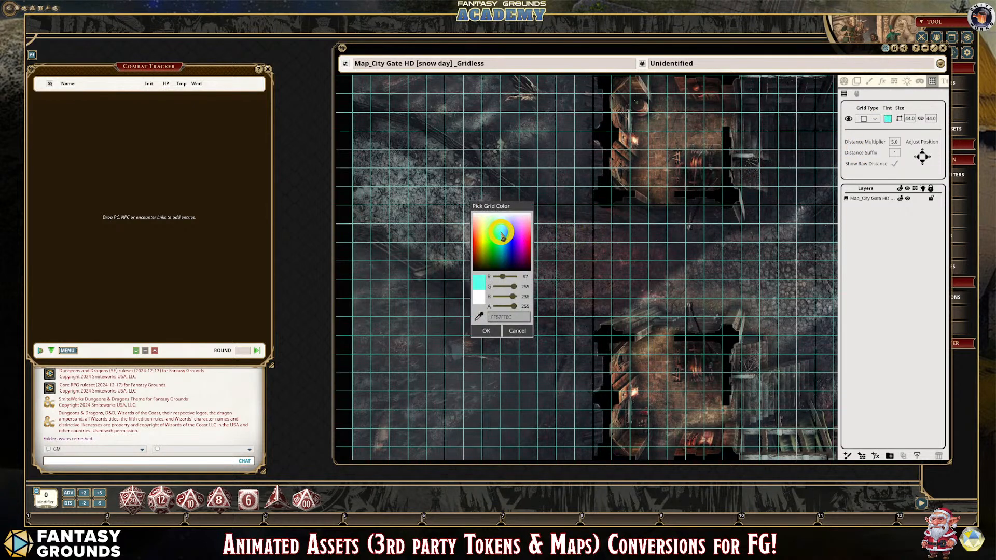
left_click_drag(513, 306, 499, 321)
left_click(492, 330)
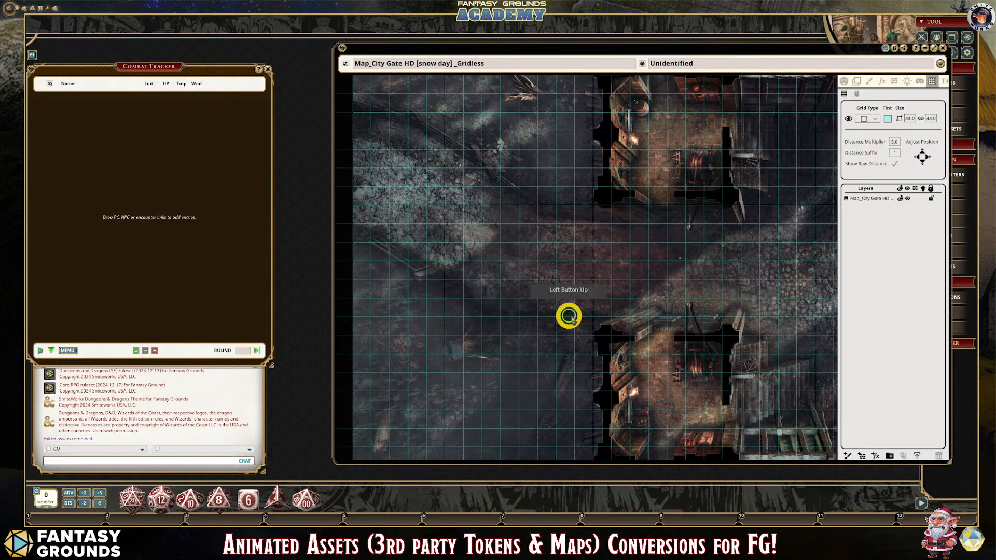
- Review the tinted grid's legibility and fit against the gatehouse walls, the road and the wooden structures
scroll(576, 325, "down", 3)
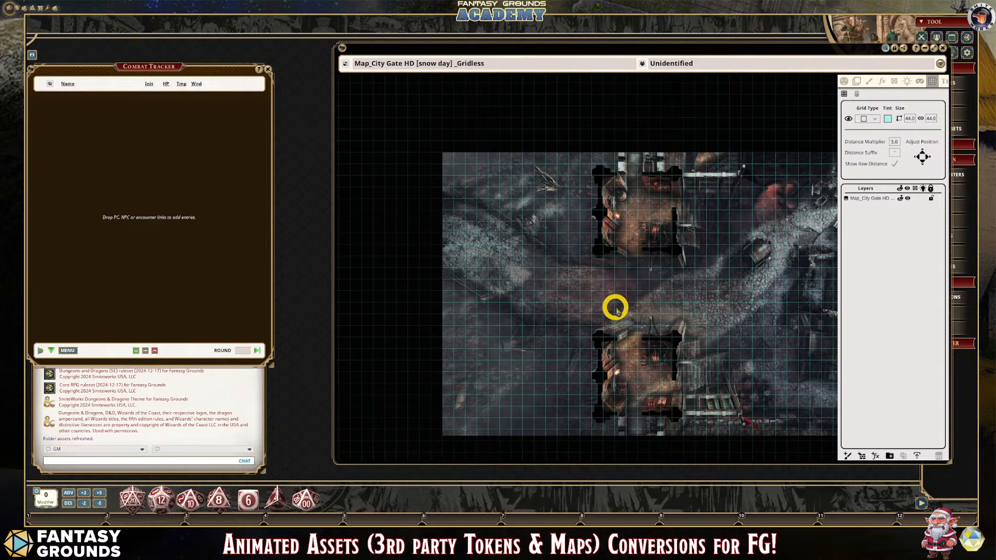
scroll(617, 310, "up", 3)
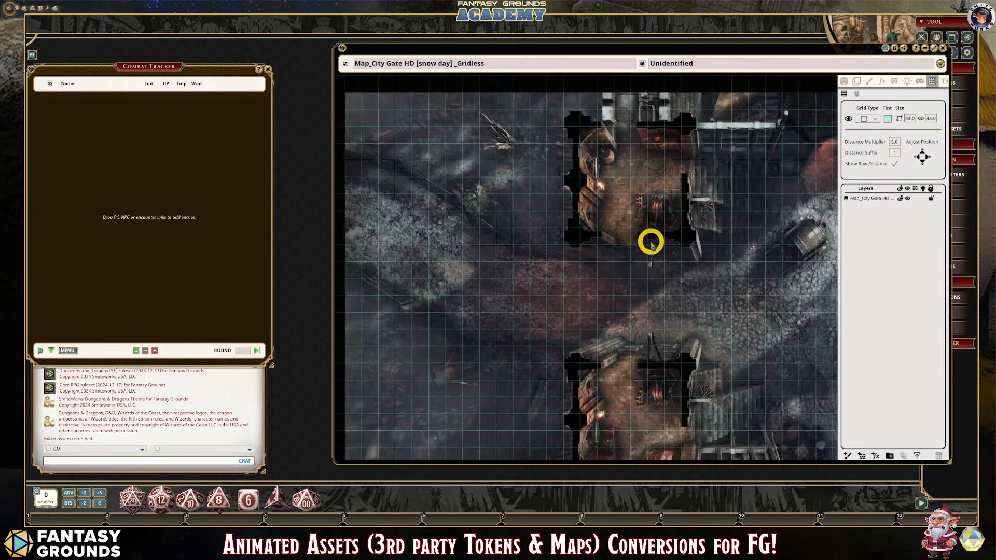
scroll(651, 243, "down", 3)
scroll(711, 318, "up", 4)
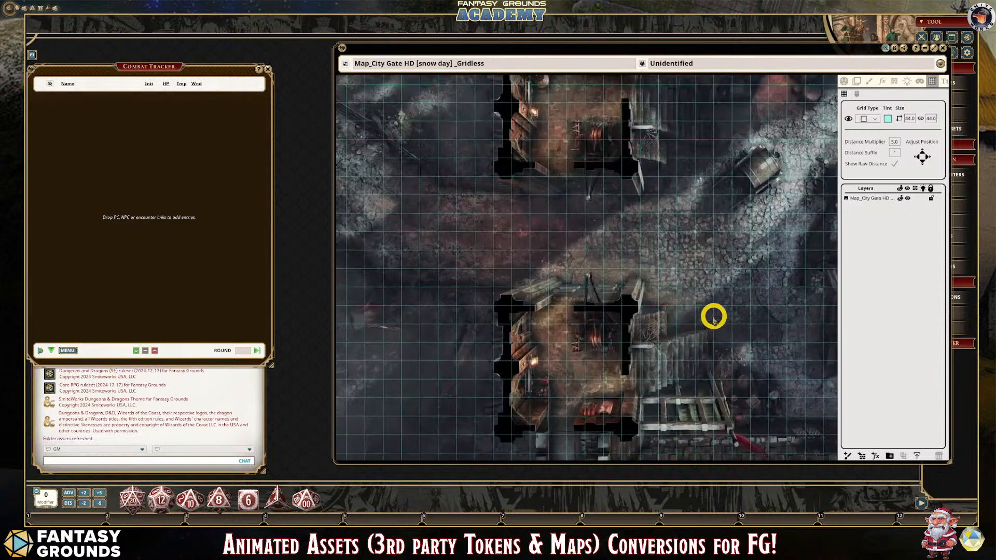
scroll(712, 315, "down", 2)
scroll(629, 327, "up", 3)
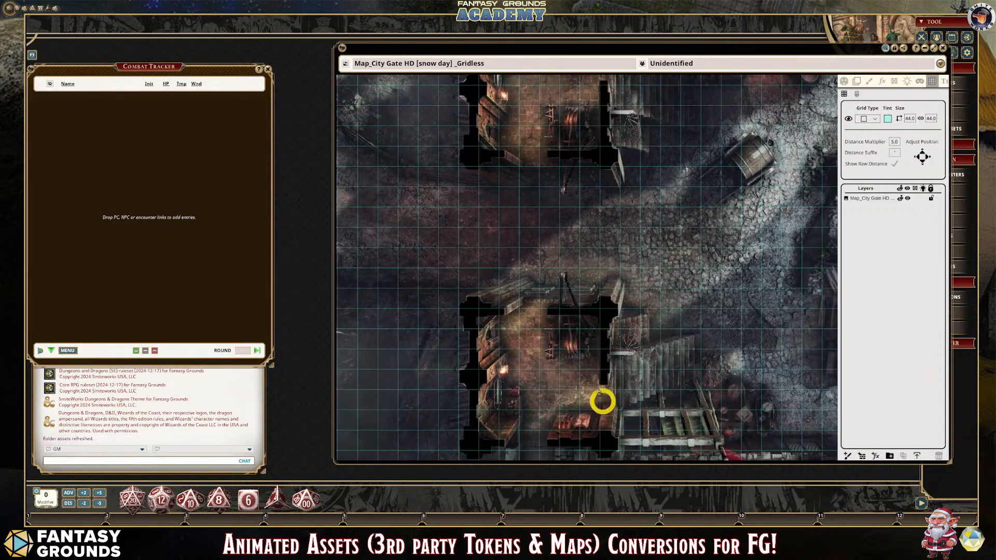
scroll(573, 343, "down", 2)
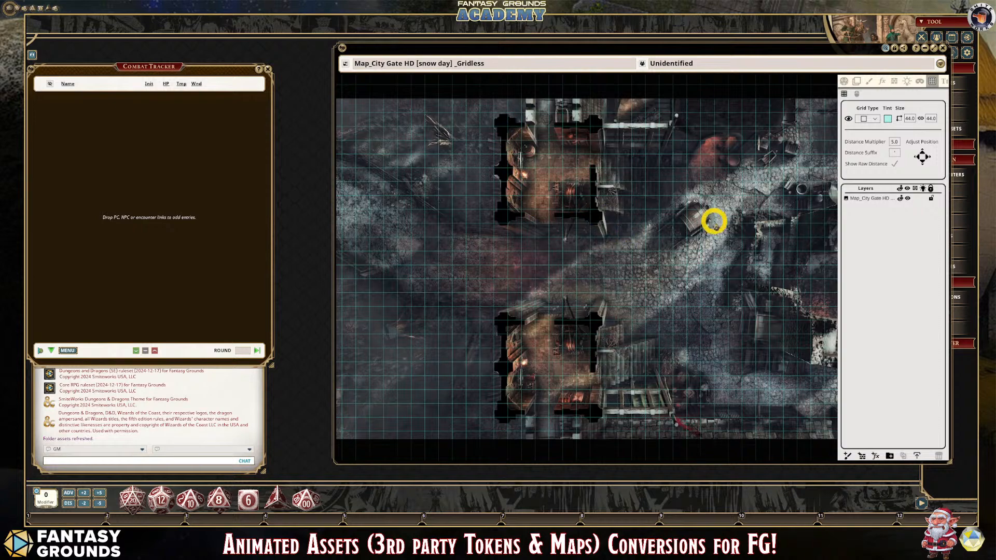
scroll(708, 210, "down", 2)
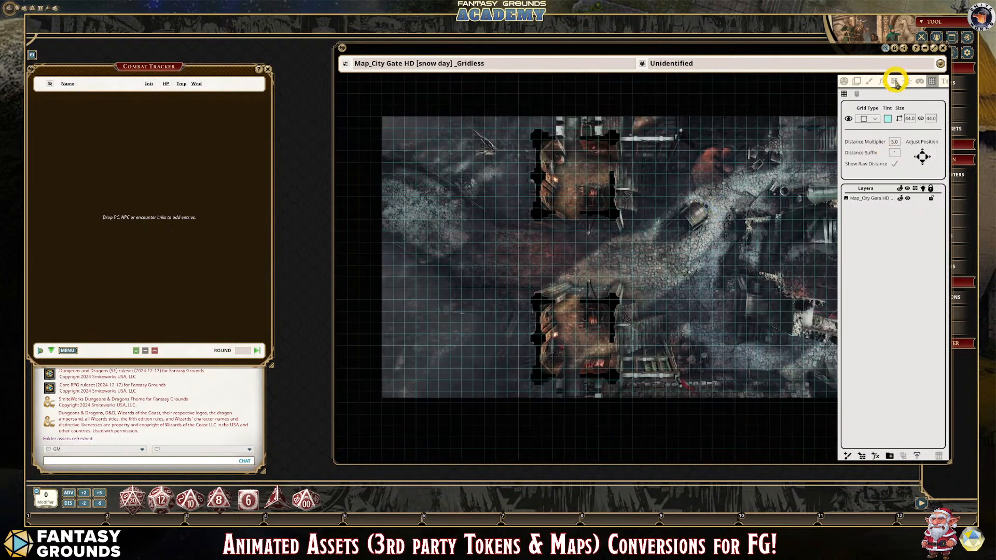
scroll(547, 173, "up", 2)
scroll(732, 389, "down", 1)
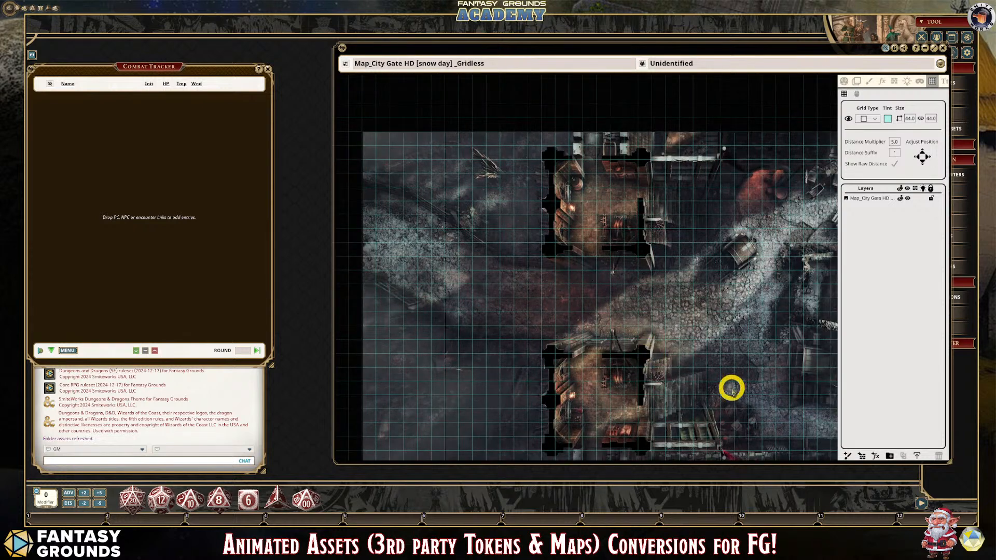
- Switch from grid editing to the map's line-of-sight occluder tools
left_click(896, 81)
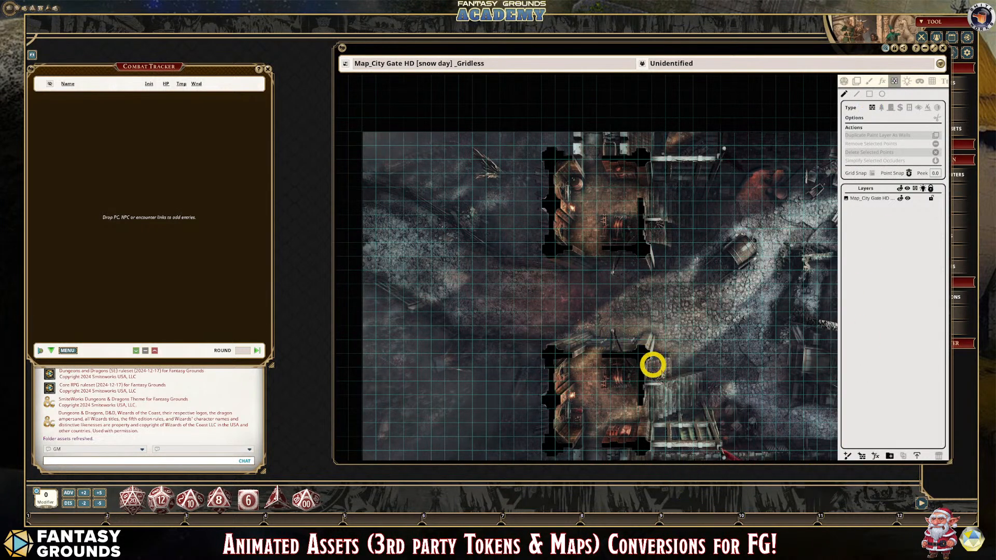
scroll(643, 419, "down", 1)
scroll(636, 425, "up", 2)
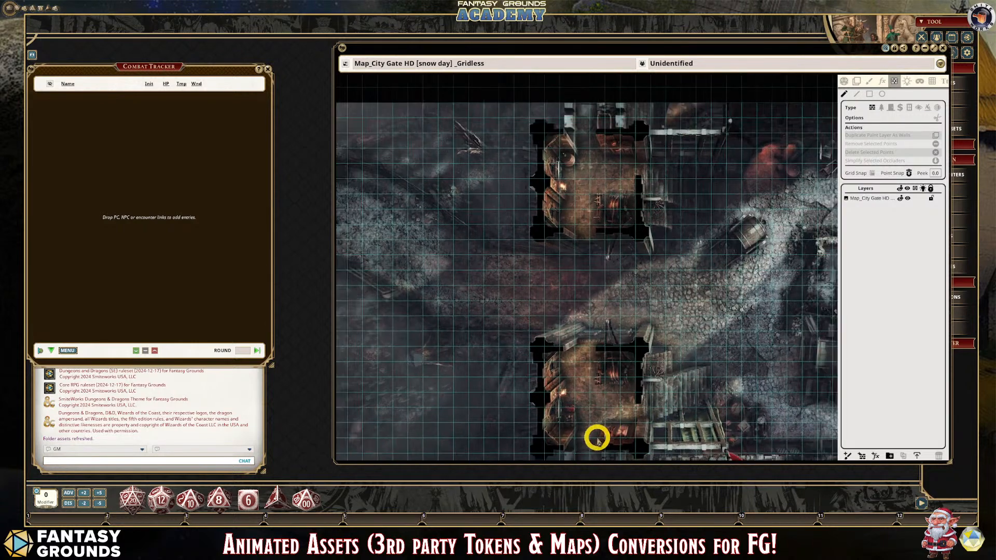
scroll(675, 399, "down", 1)
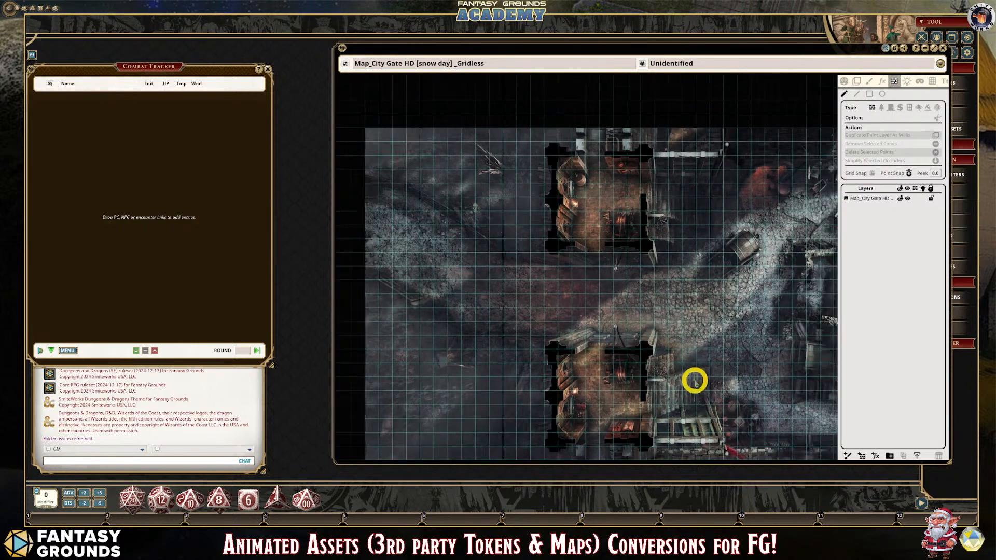
- Draw a rectangular wall occluder along the four walls of the lower gatehouse with the Rectangle tool
left_click(870, 94)
scroll(645, 391, "up", 1)
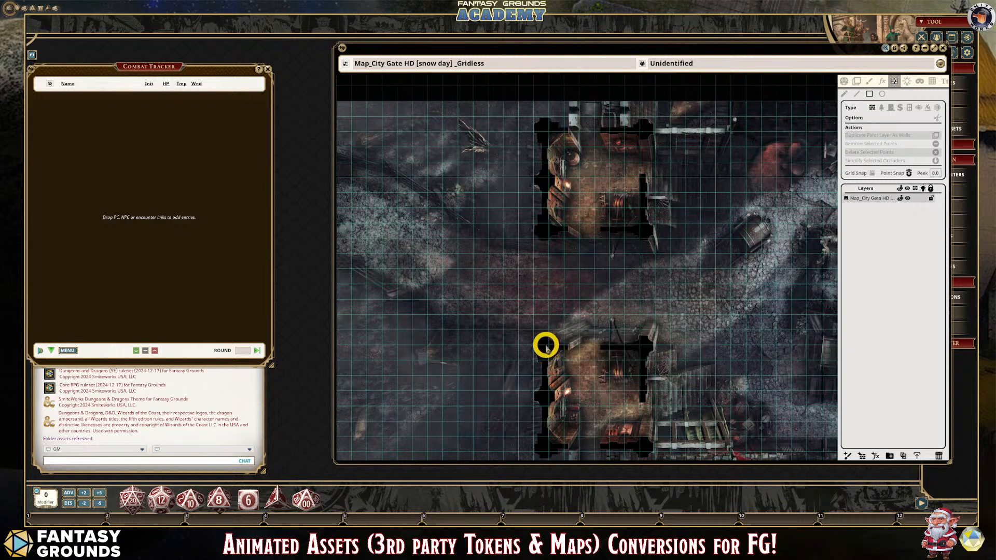
left_click_drag(545, 345, 644, 449)
scroll(718, 428, "up", 3)
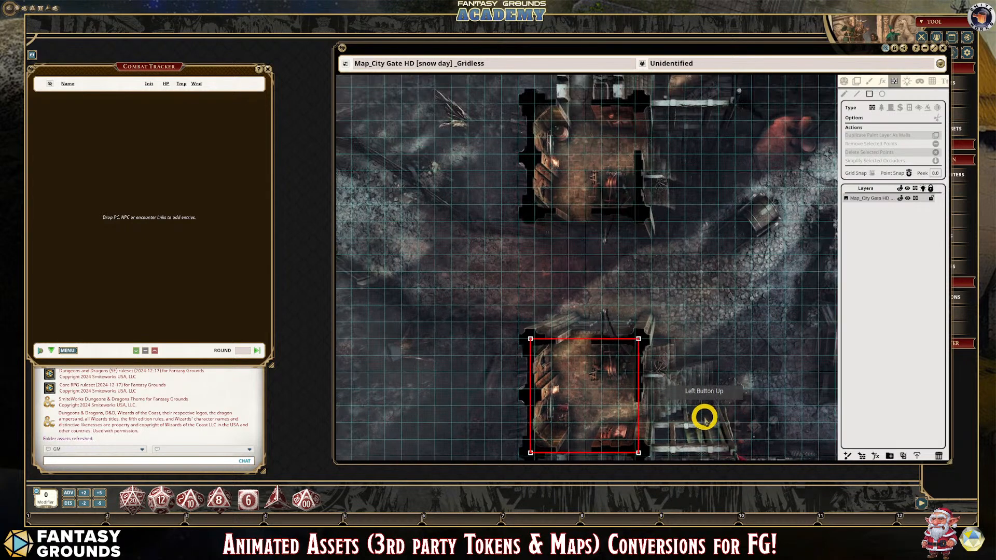
scroll(635, 357, "up", 2)
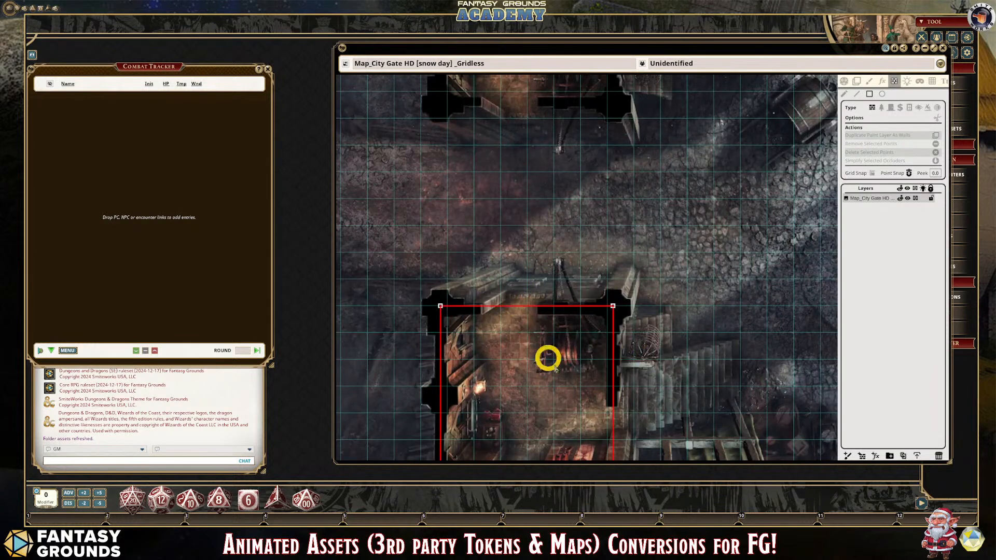
- Set the occluder type to door and show the map's toolbar and navigation controls to bring the lower gatehouse fully into view
scroll(649, 434, "down", 1)
scroll(630, 418, "down", 1)
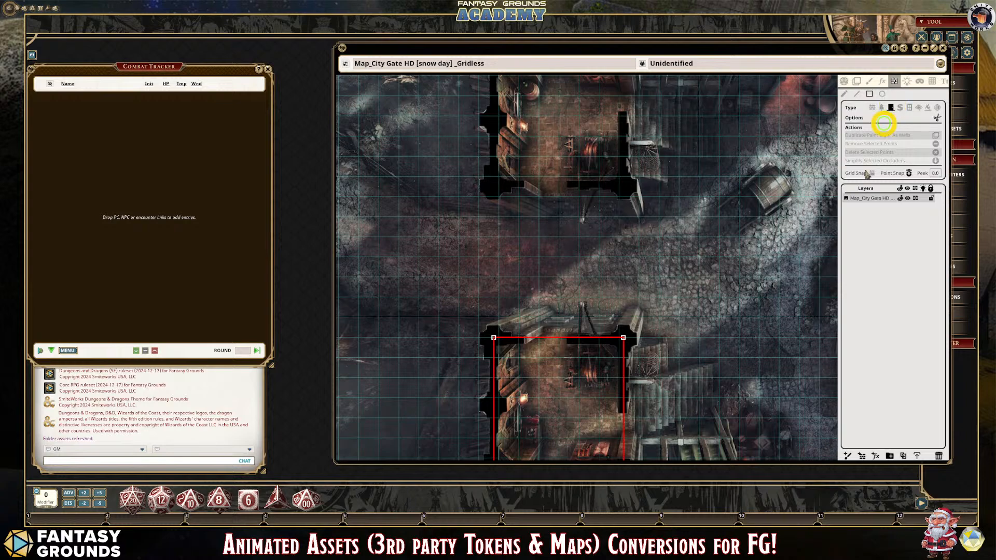
scroll(742, 438, "up", 2)
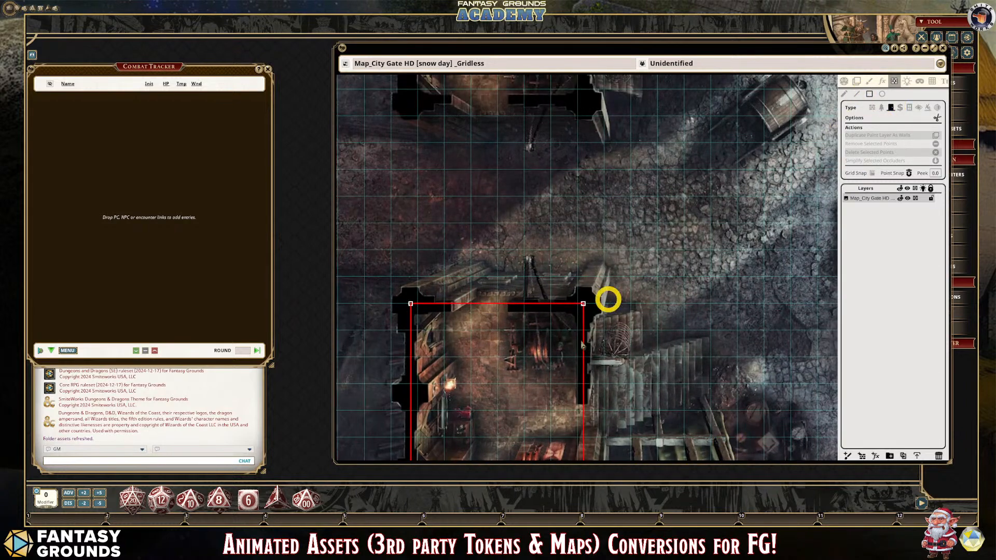
scroll(604, 430, "down", 1)
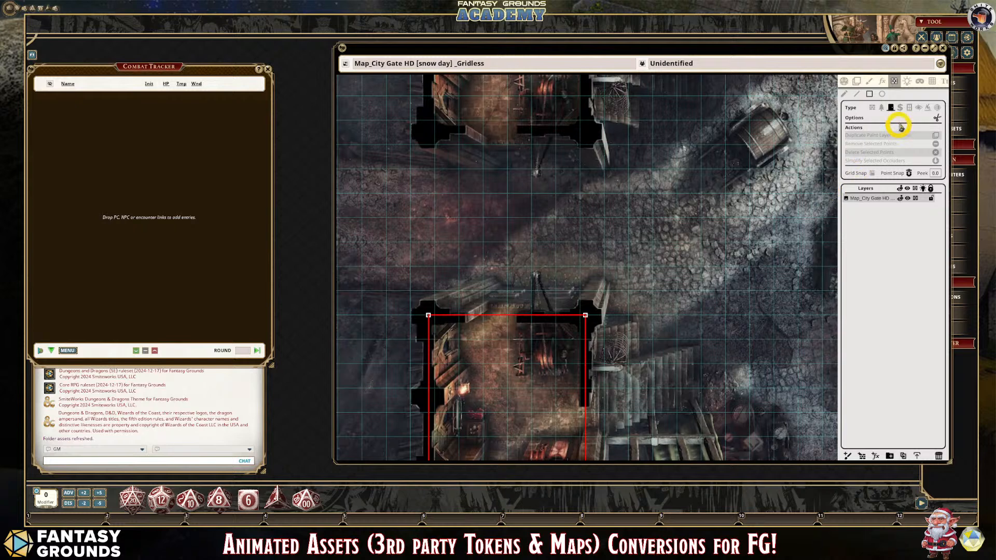
left_click(940, 63)
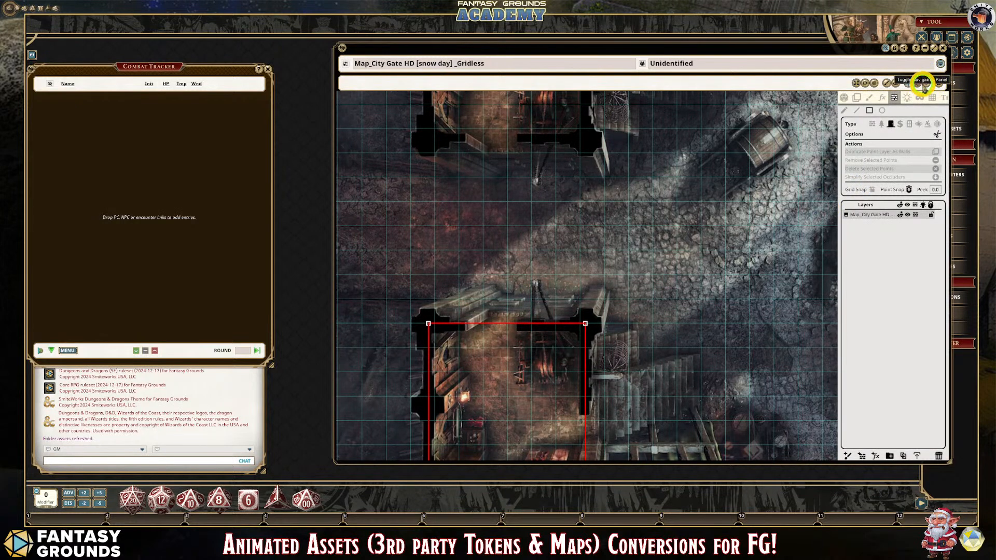
left_click(920, 97)
left_click(863, 216)
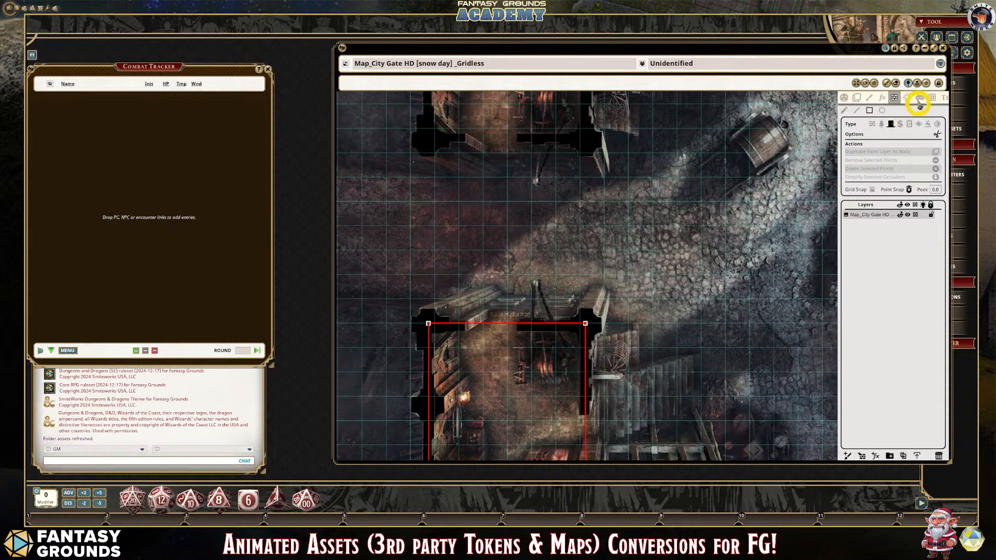
left_click(926, 83)
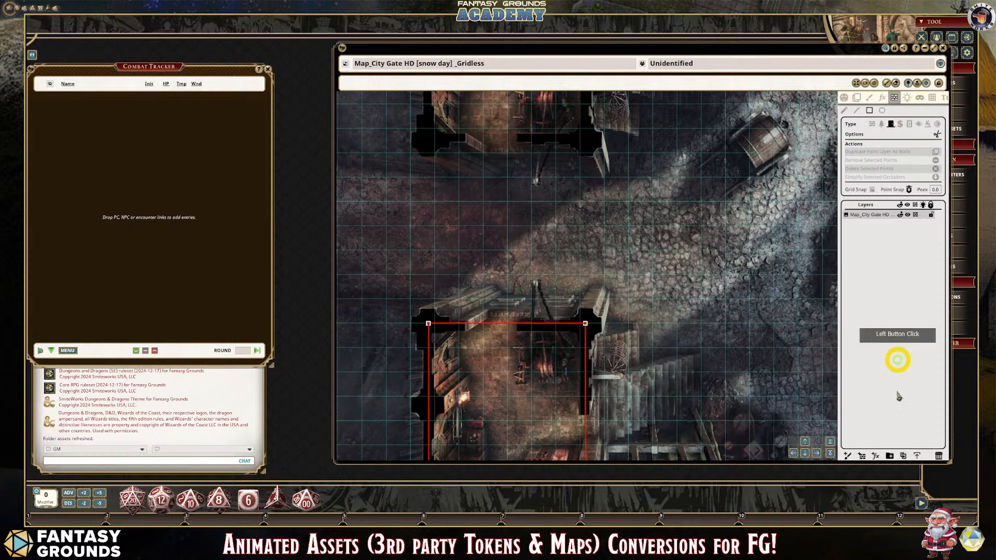
left_click(805, 453)
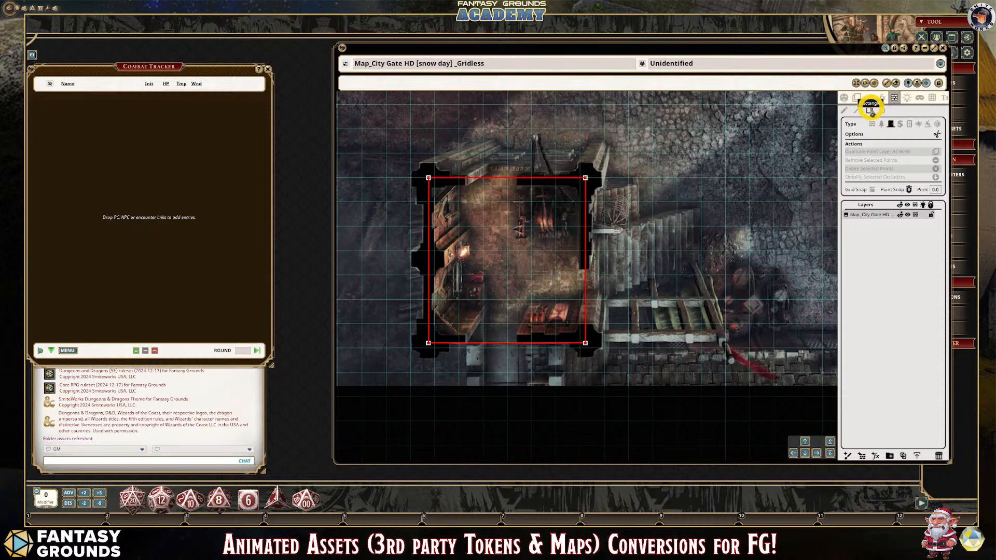
- Draw a narrow rectangular door occluder across the opening in the lower gatehouse's east wall, beside the wooden structure
left_click(870, 110)
scroll(586, 289, "up", 2)
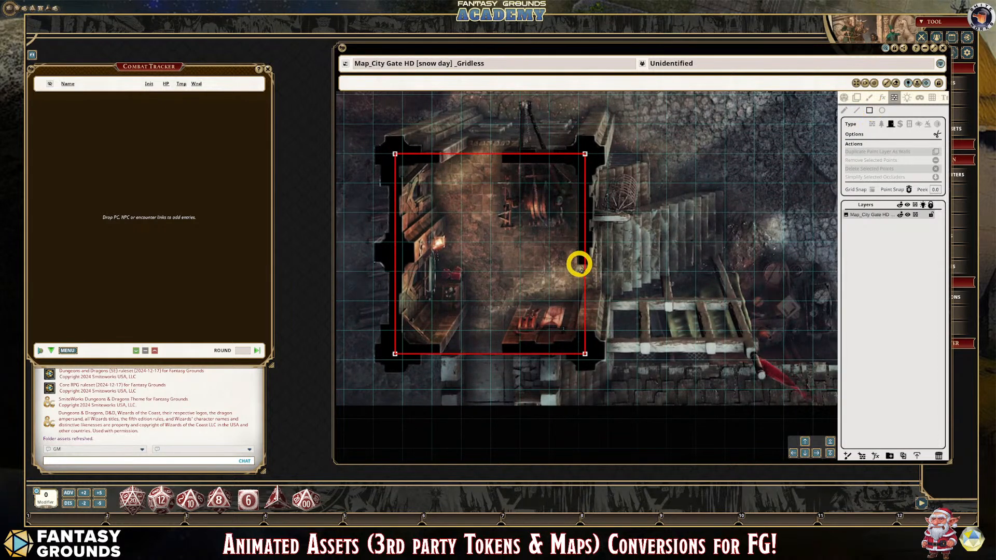
left_click_drag(578, 265, 591, 330)
scroll(640, 323, "down", 1)
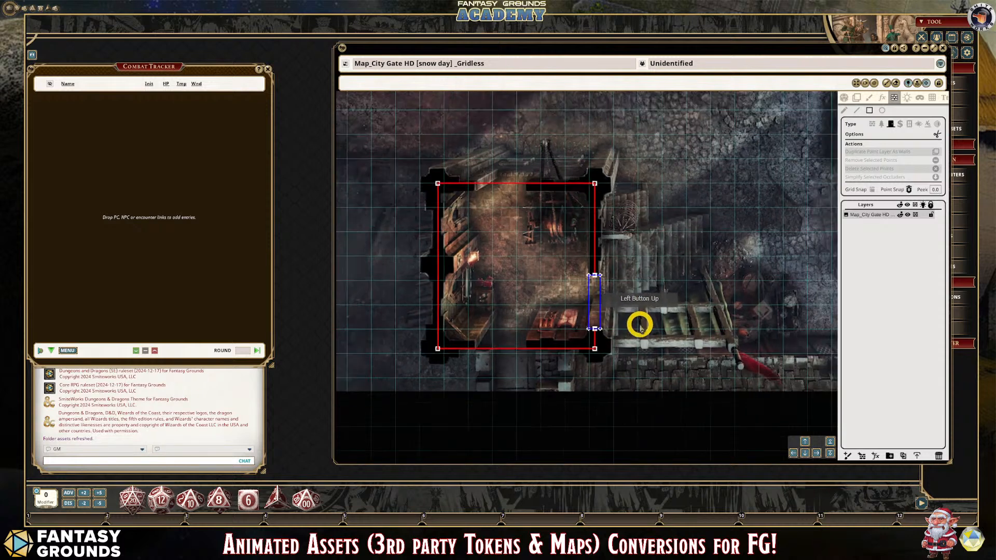
scroll(493, 177, "up", 1)
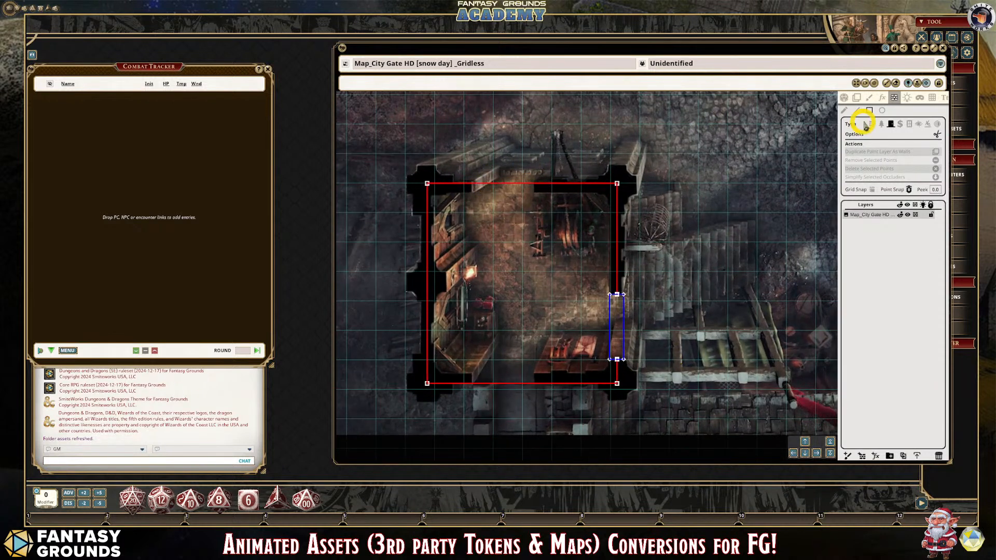
- Draw a thin rectangular window occluder across the opening in the lower gatehouse's north wall
left_click(910, 125)
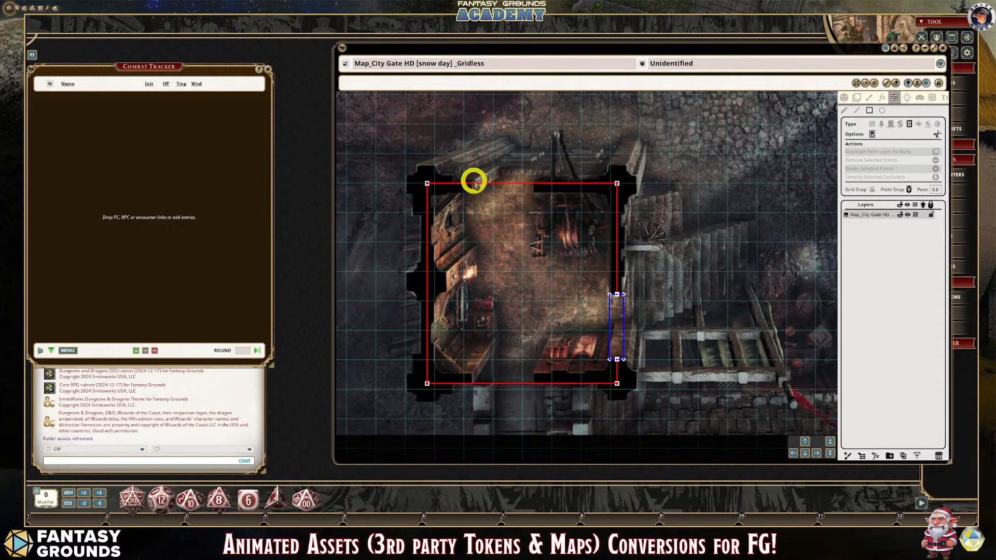
left_click_drag(473, 181, 535, 194)
scroll(560, 249, "down", 5)
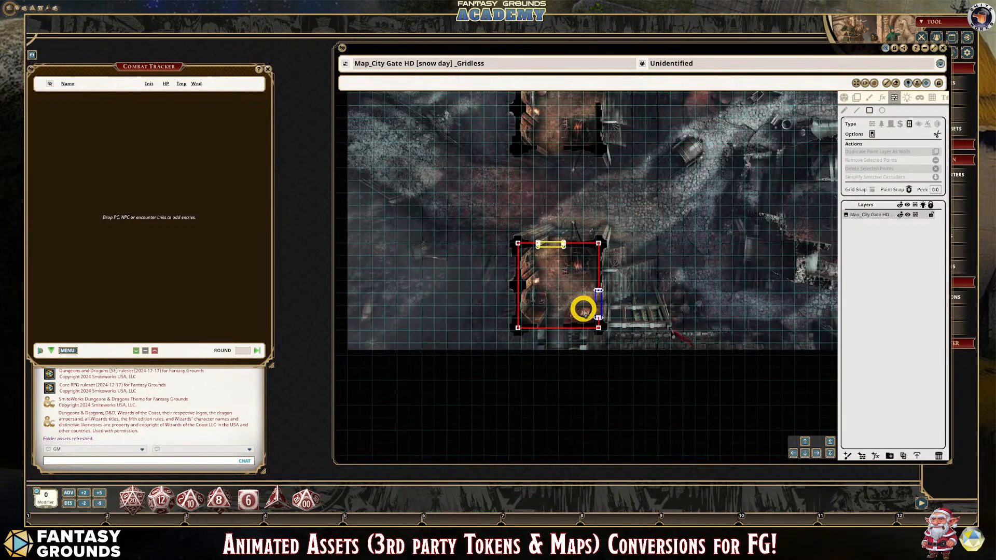
scroll(622, 311, "up", 2)
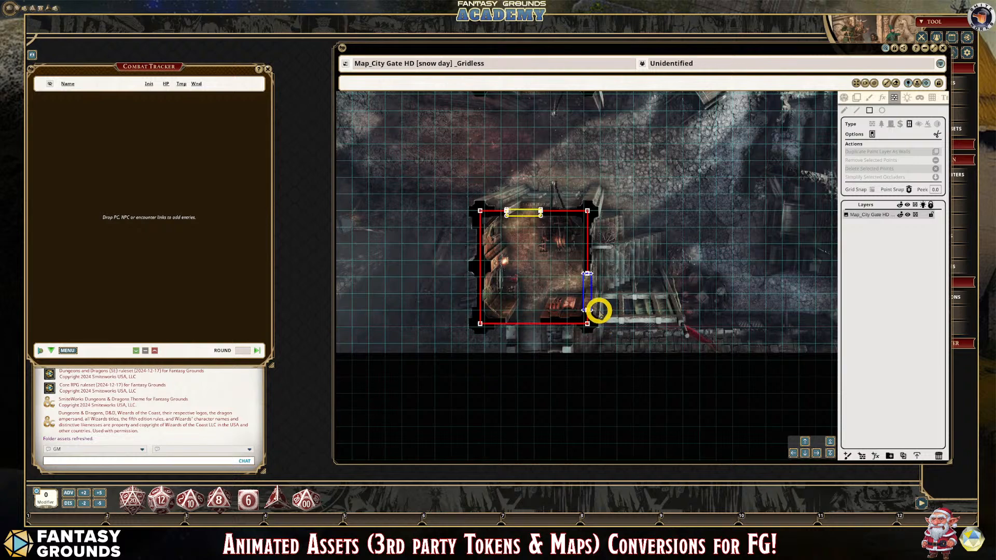
scroll(600, 310, "up", 1)
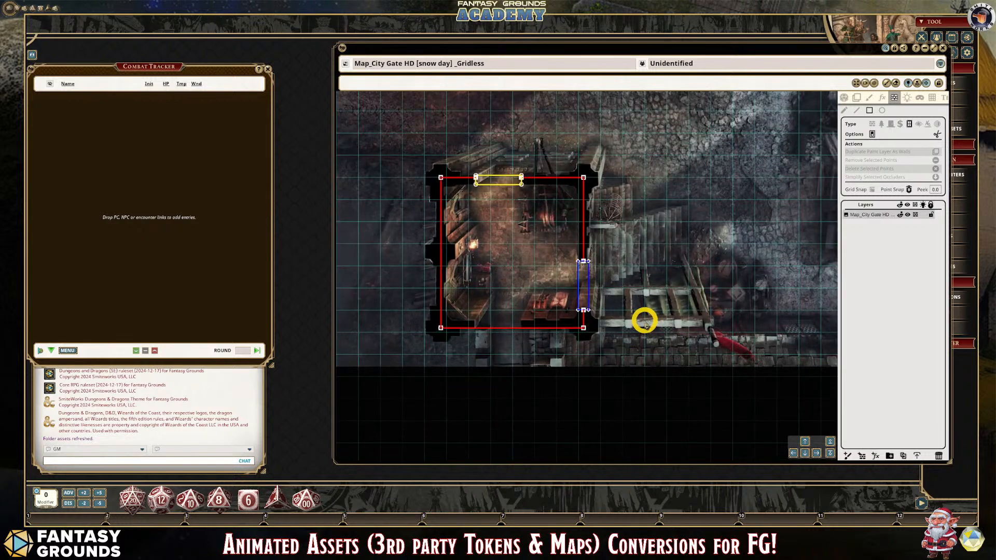
- Review how the lower gatehouse's wall, door and window occluders fit the map at several magnifications
scroll(645, 323, "down", 4)
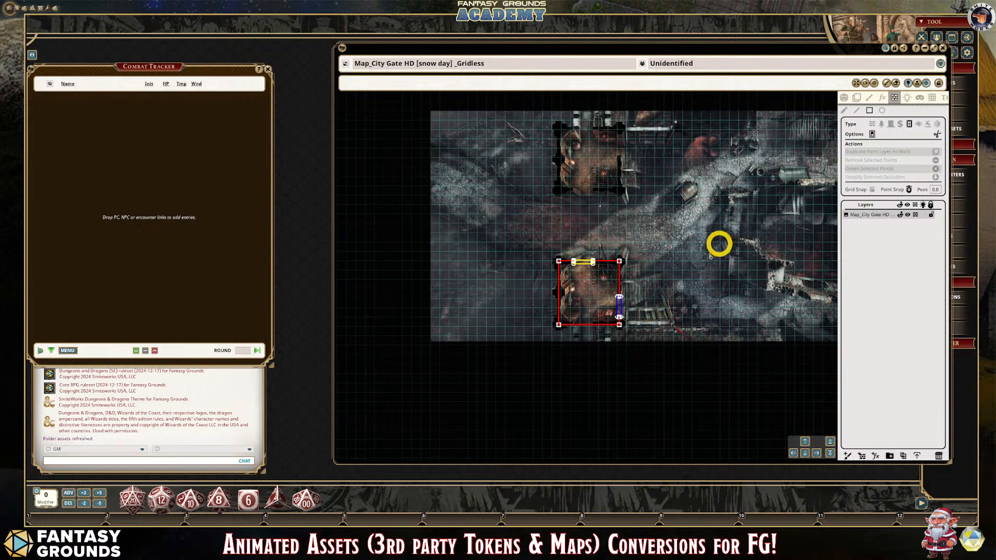
scroll(613, 266, "up", 3)
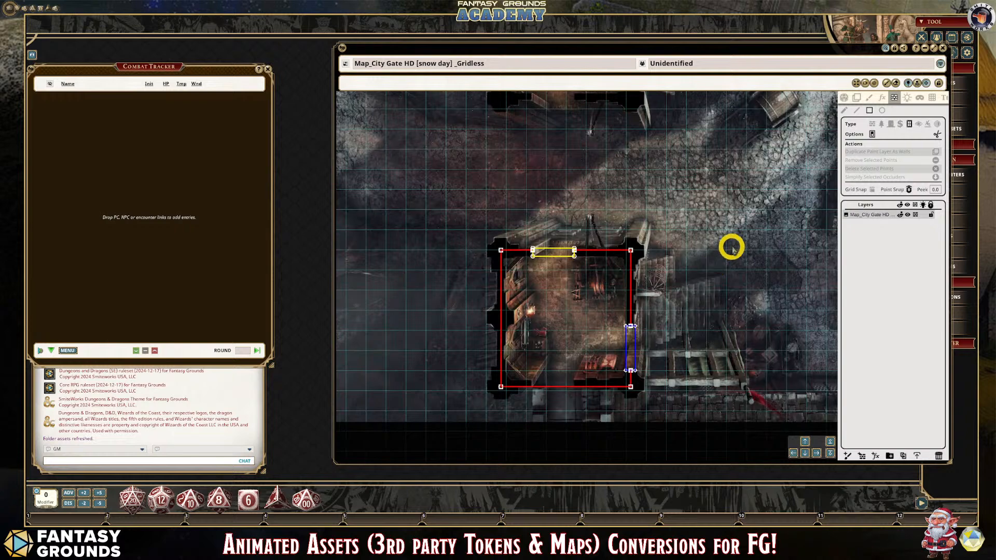
scroll(729, 249, "down", 2)
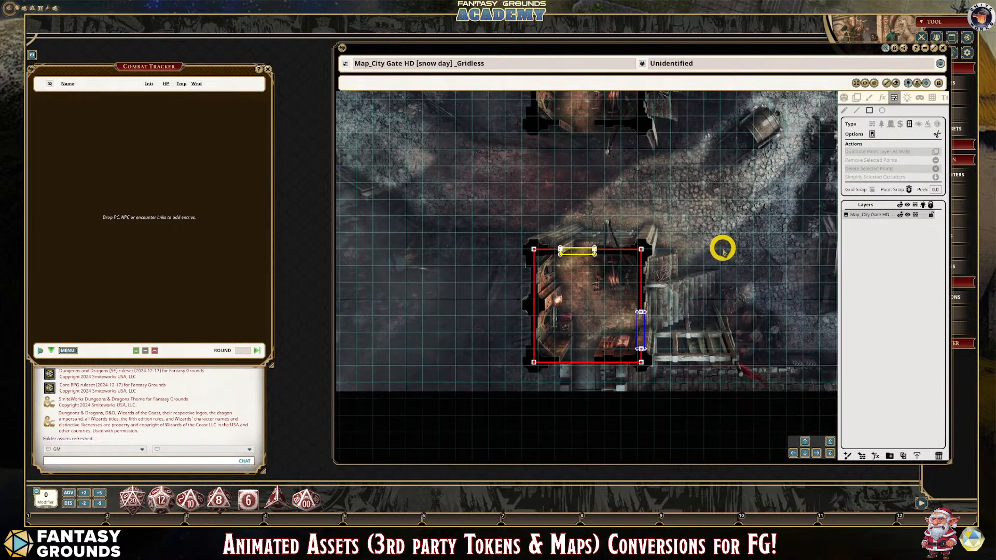
scroll(723, 249, "down", 2)
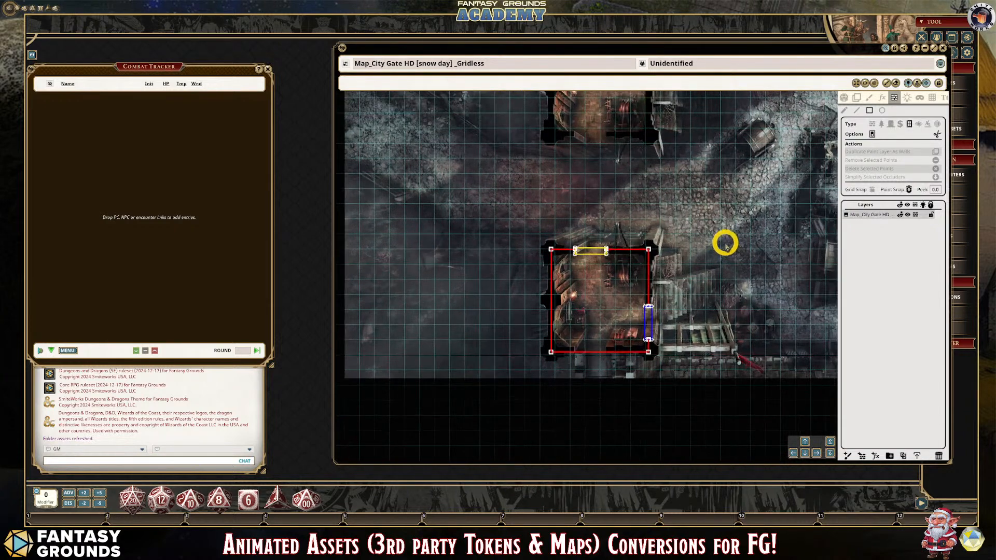
scroll(727, 242, "up", 3)
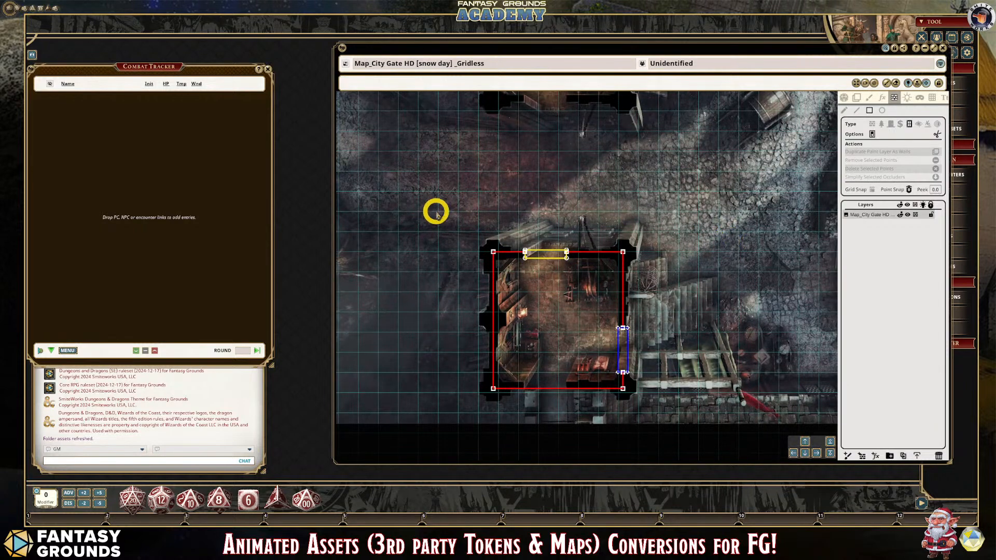
scroll(439, 210, "up", 1)
scroll(450, 198, "down", 4)
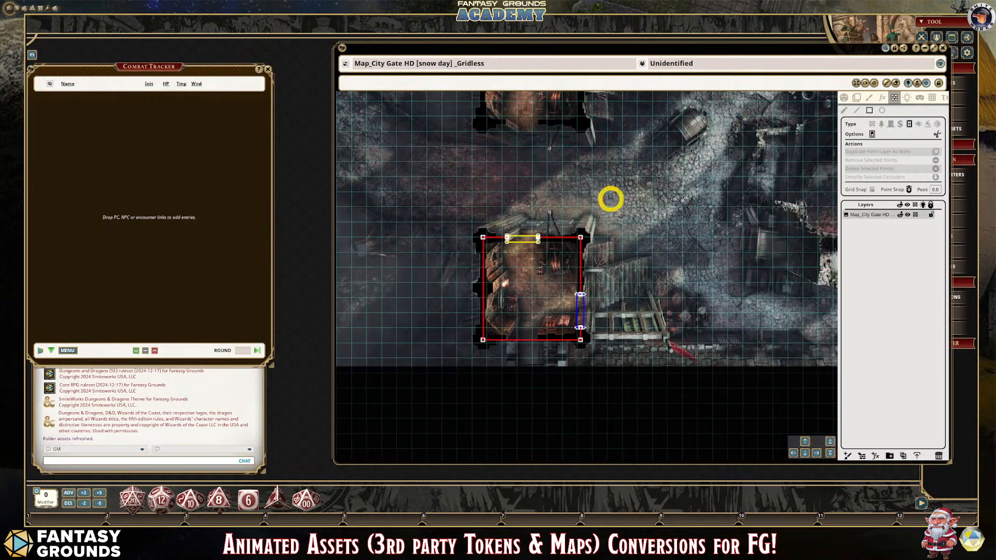
scroll(617, 207, "down", 2)
left_click(805, 442)
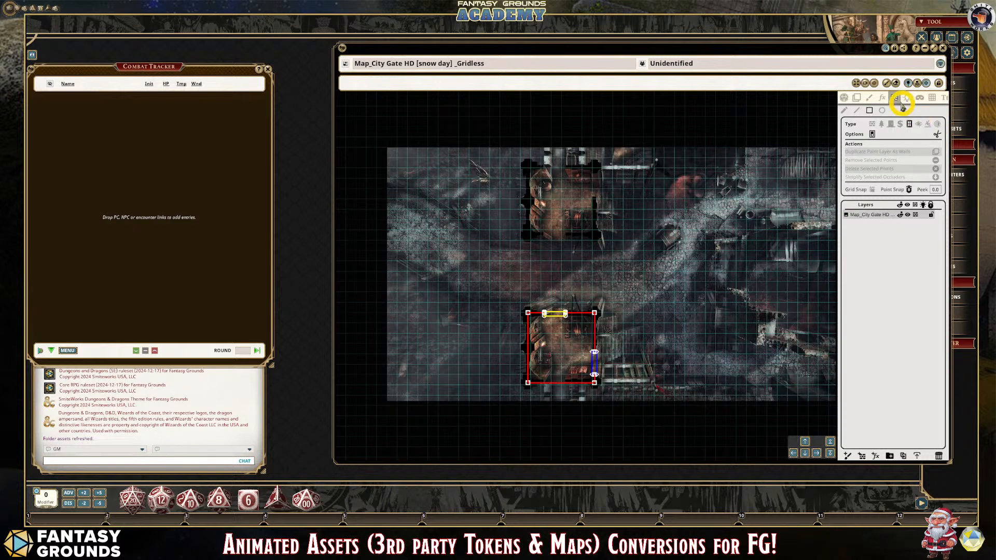
- Apply a Blizzard effect over the map and set its speed to 51
left_click(882, 98)
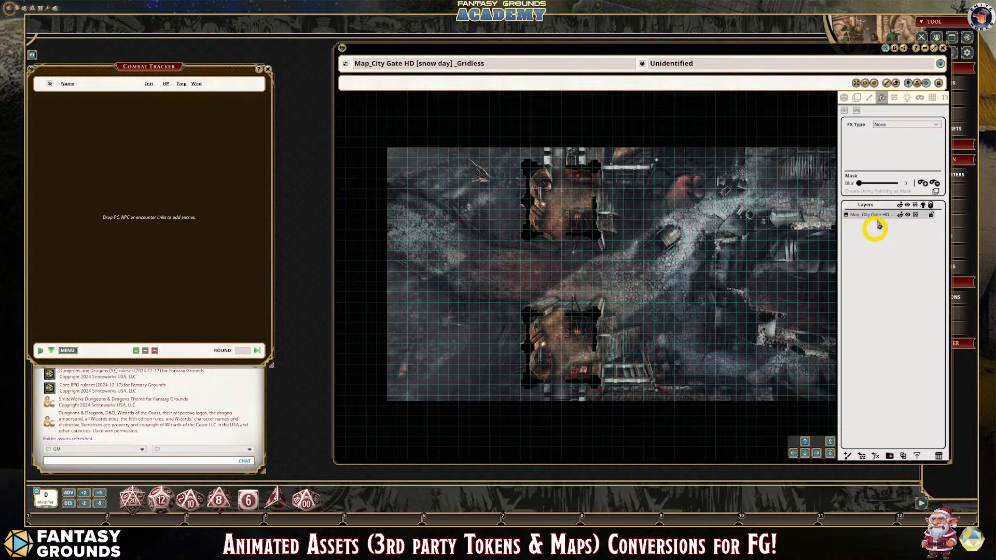
left_click(935, 125)
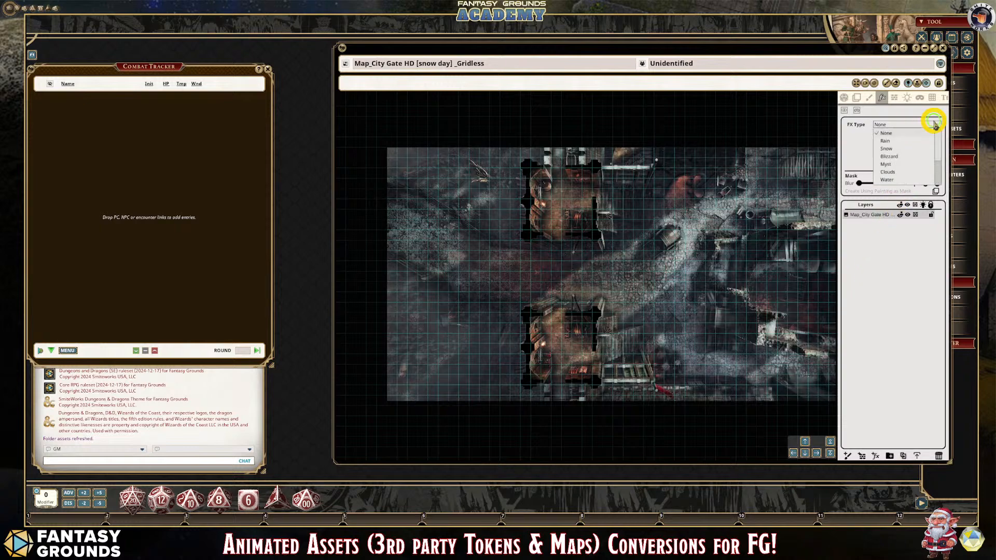
left_click(901, 156)
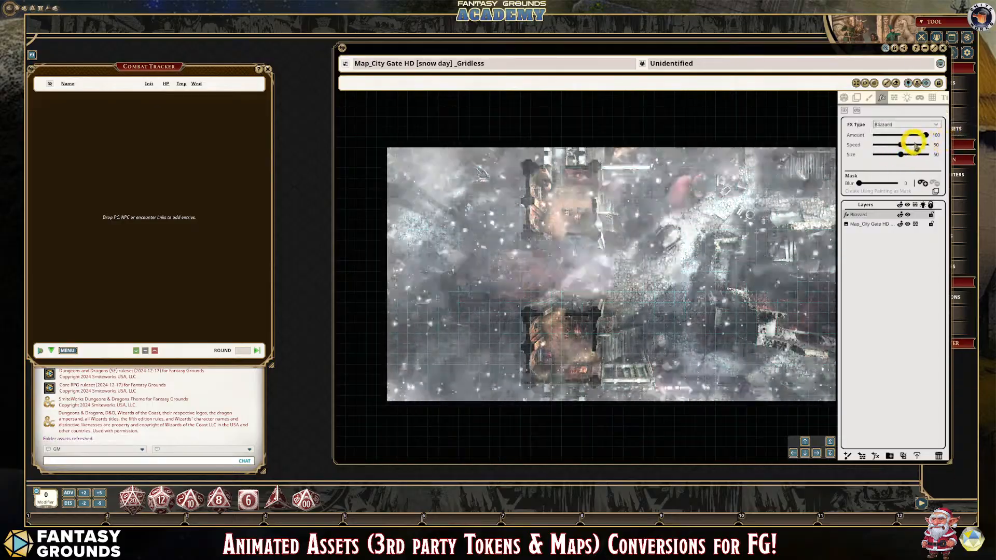
left_click_drag(901, 145, 903, 147)
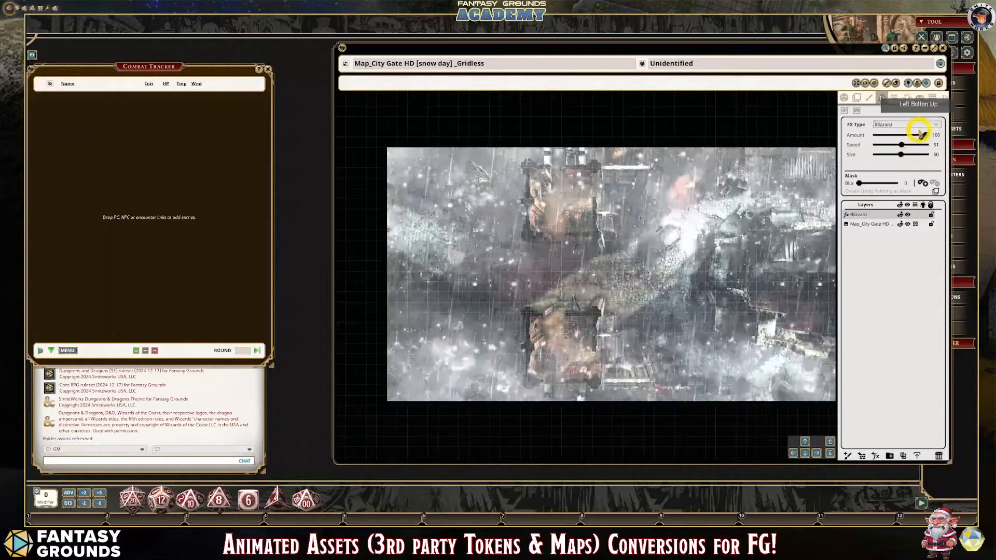
- Apply a Snow effect over the map with amount 38, intensity 68, speed 28 and size 10
left_click(922, 126)
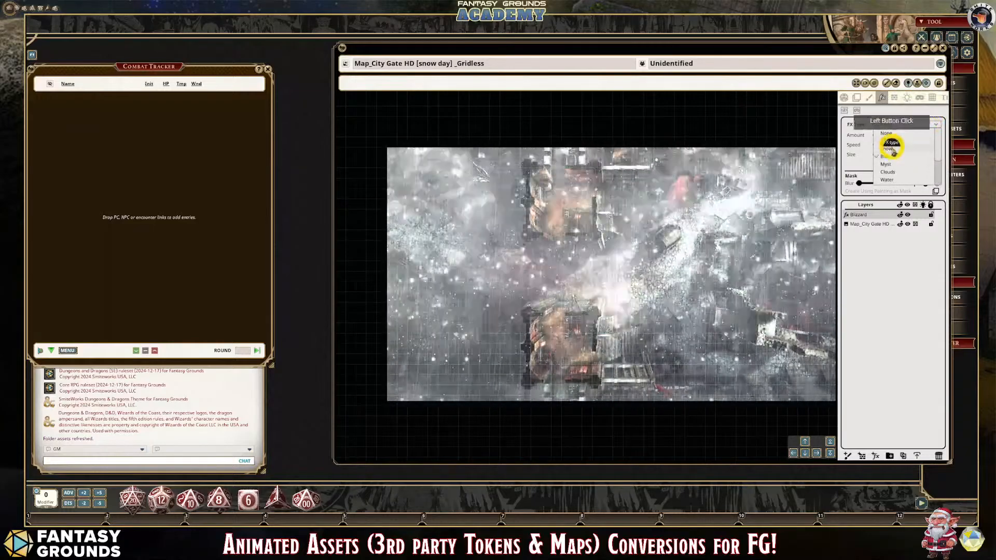
left_click(888, 149)
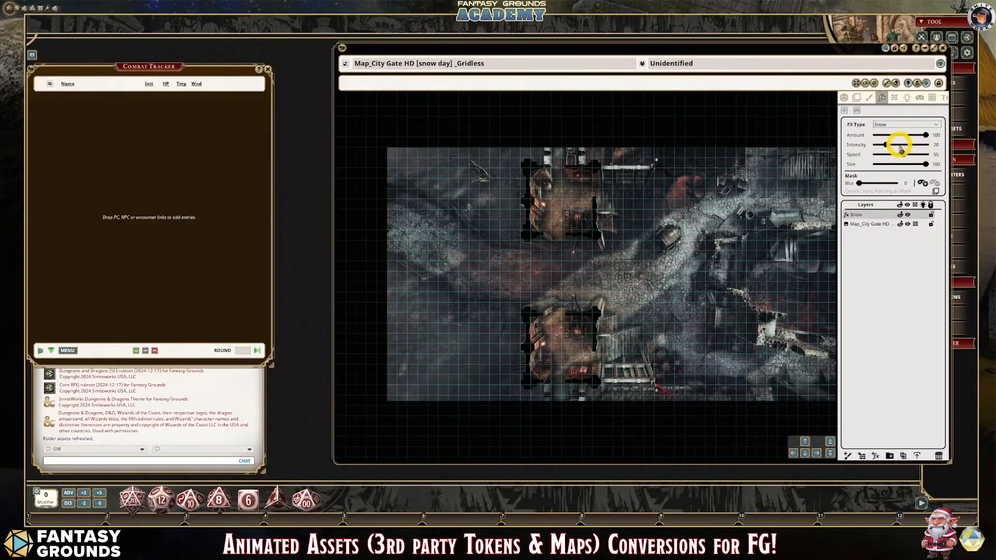
left_click_drag(926, 136, 881, 166)
scroll(680, 307, "up", 3)
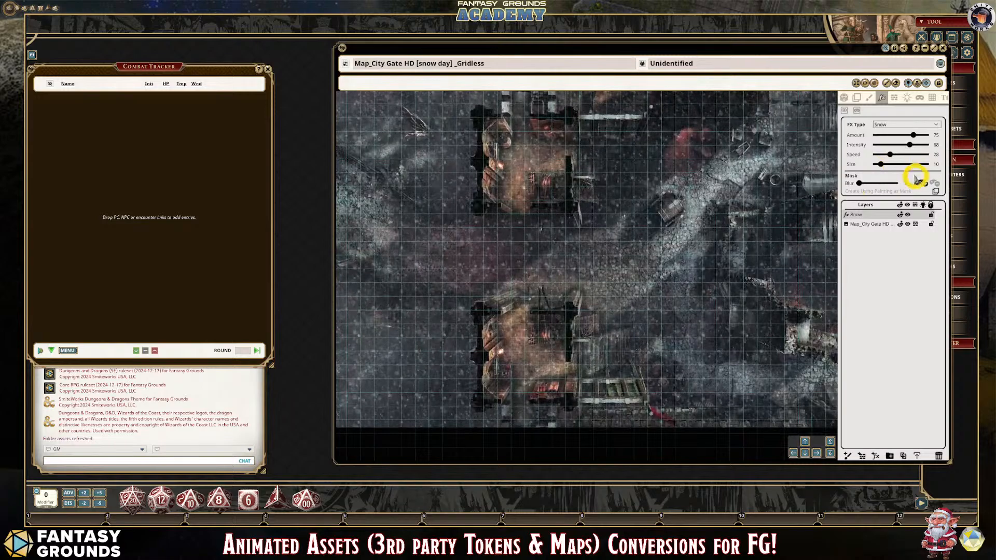
left_click_drag(914, 136, 895, 138)
- Examine the snowfall over the gatehouses and the road, and return to the map's general view tools
scroll(514, 305, "down", 2)
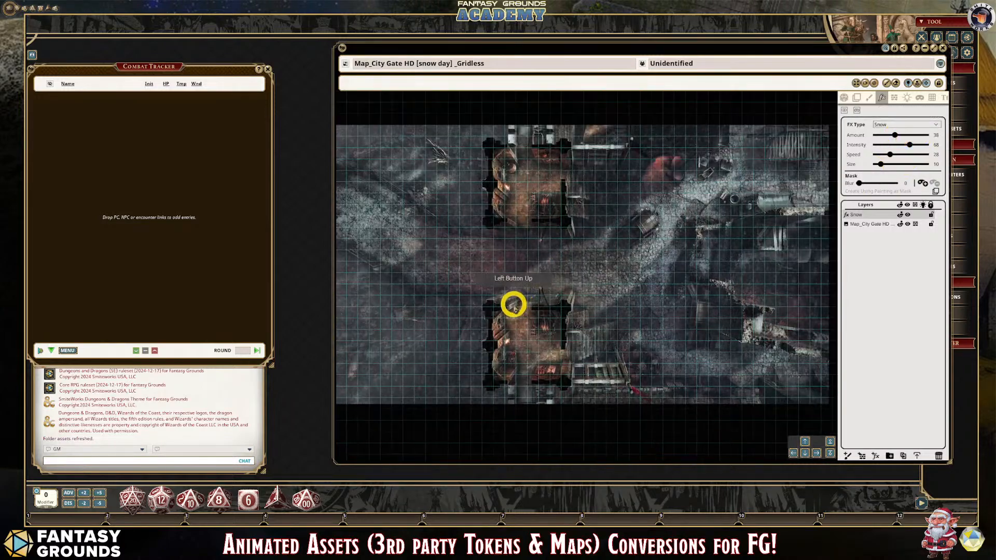
scroll(515, 302, "up", 4)
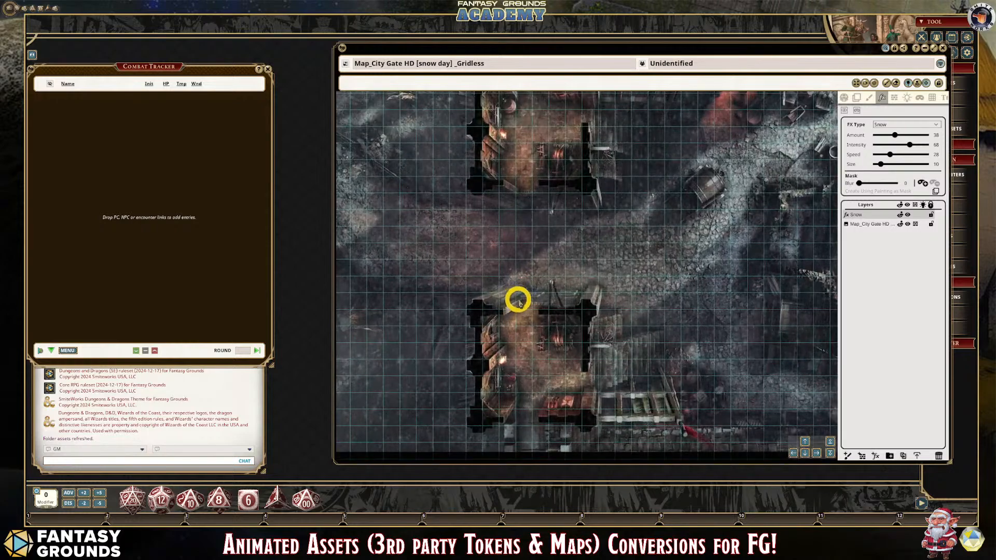
scroll(519, 299, "down", 2)
scroll(520, 299, "up", 2)
scroll(418, 254, "down", 2)
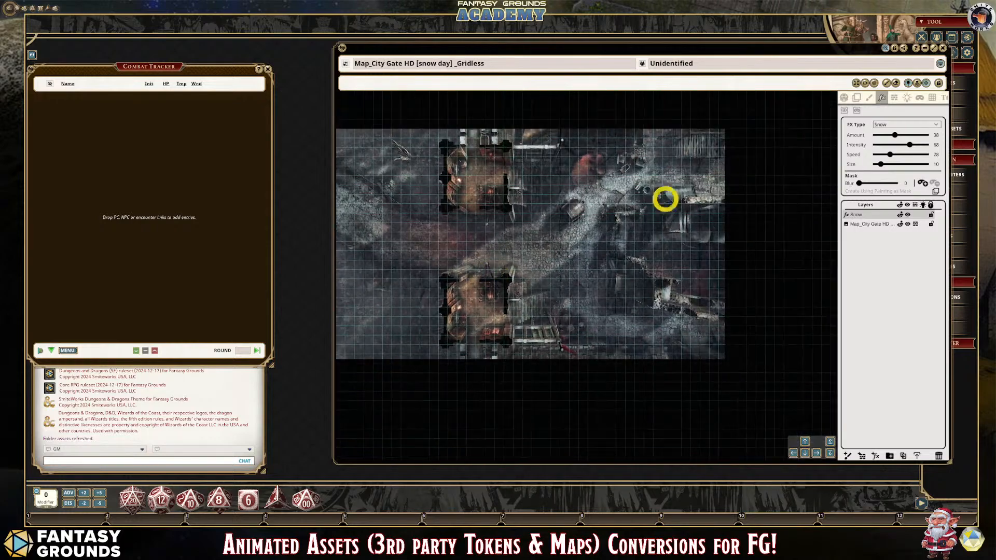
left_click(844, 98)
scroll(424, 334, "up", 2)
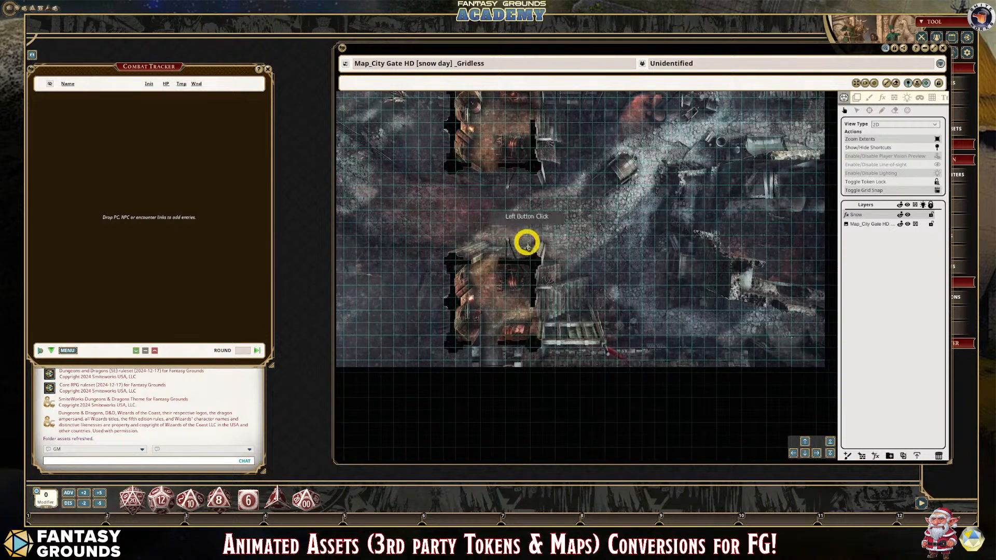
- Set the map's unidentified name to "City Gate"
scroll(516, 252, "down", 2)
scroll(473, 246, "up", 2)
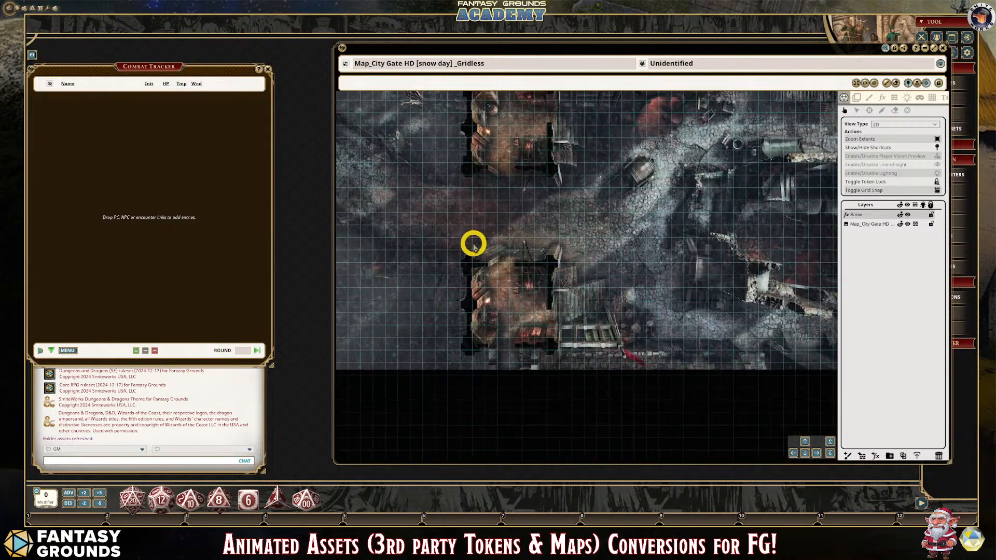
scroll(474, 246, "down", 1)
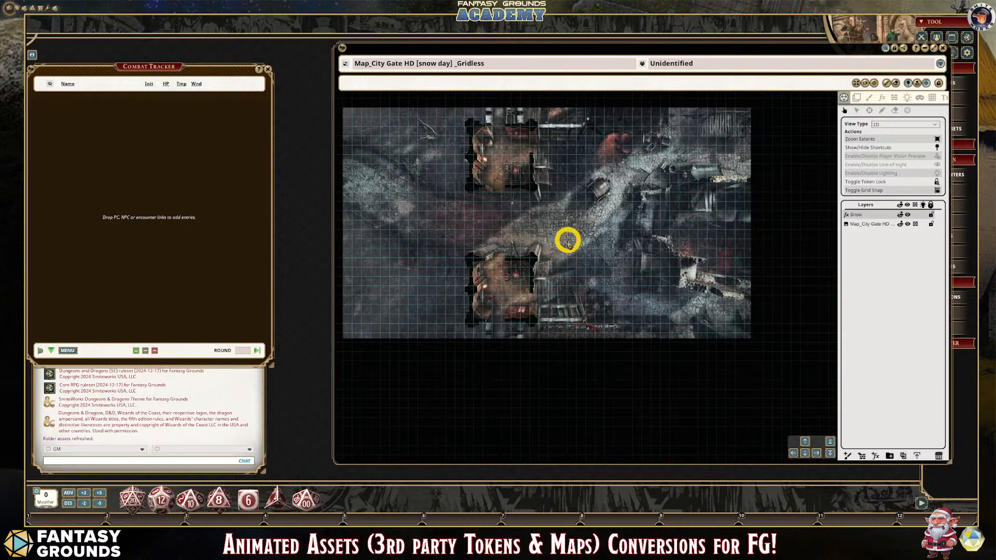
scroll(567, 240, "down", 1)
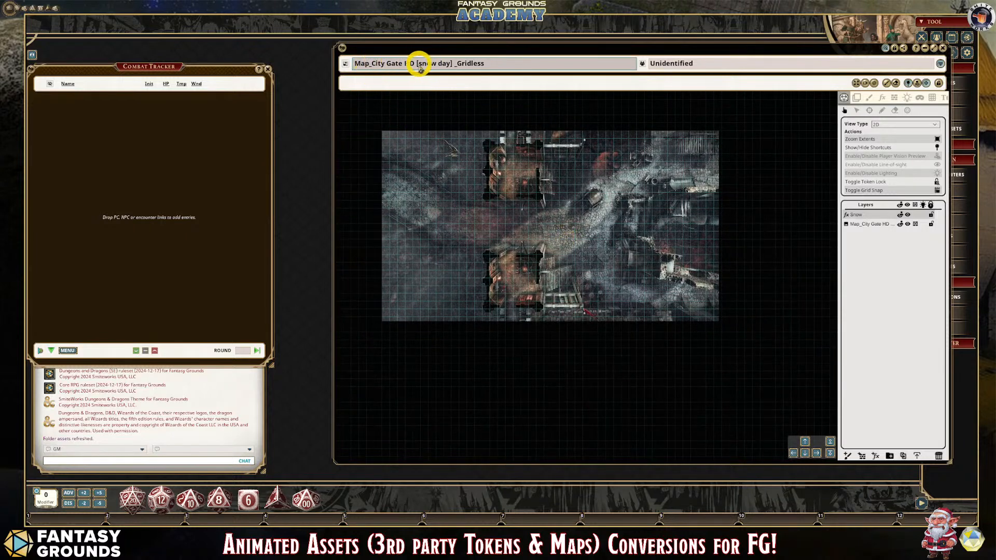
left_click(704, 64)
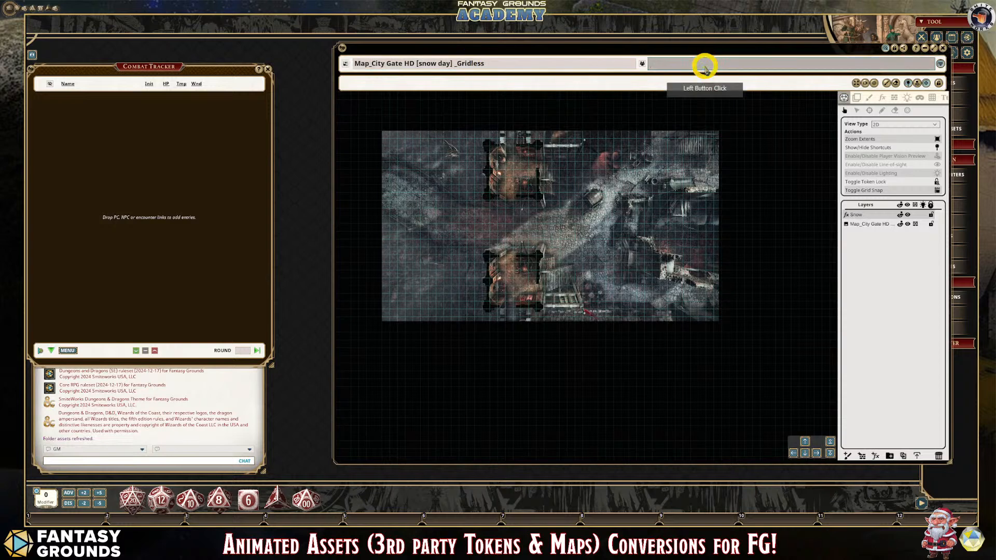
type("Cit")
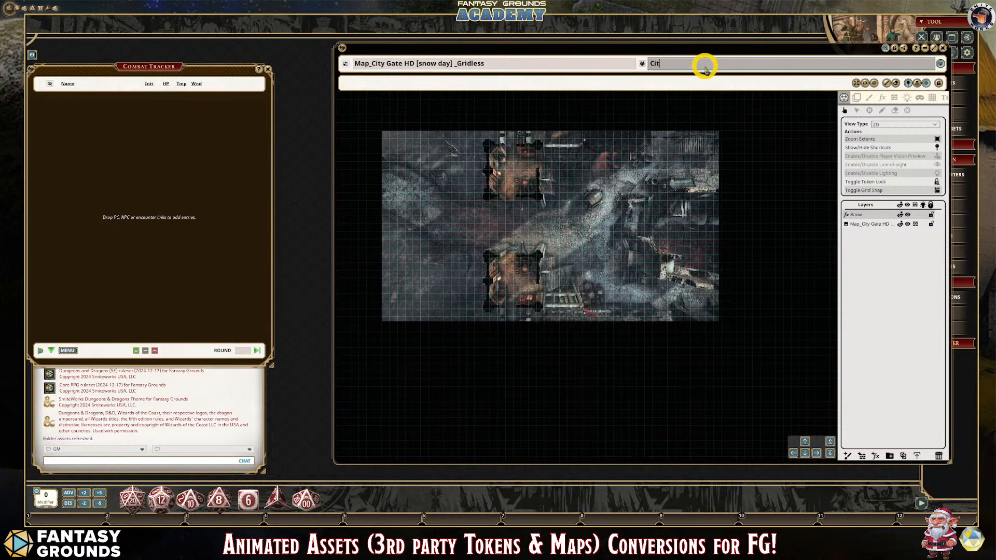
type("y Gatew")
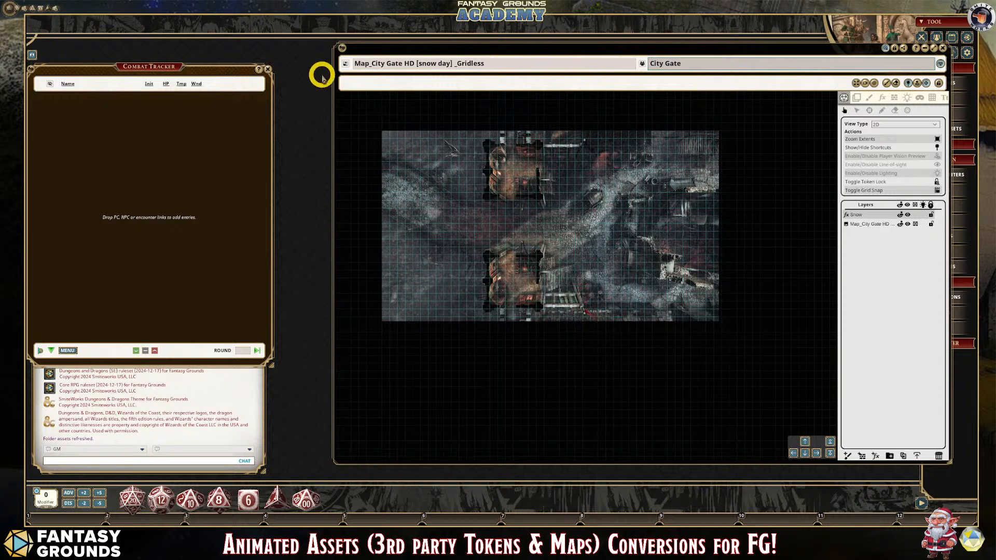
key("Return")
left_click(881, 65)
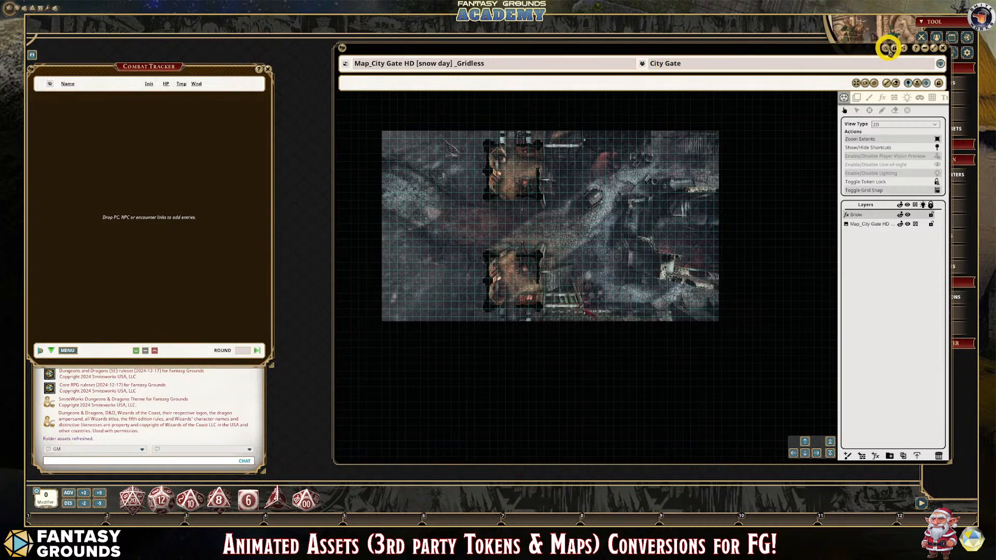
left_click(705, 67)
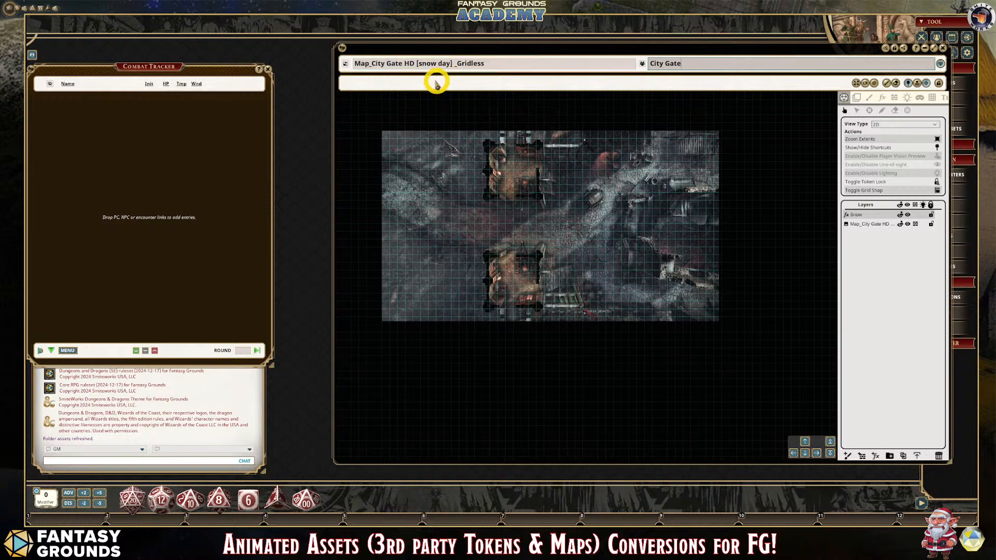
- Lock the Snow effect layer of the map
scroll(512, 243, "up", 2)
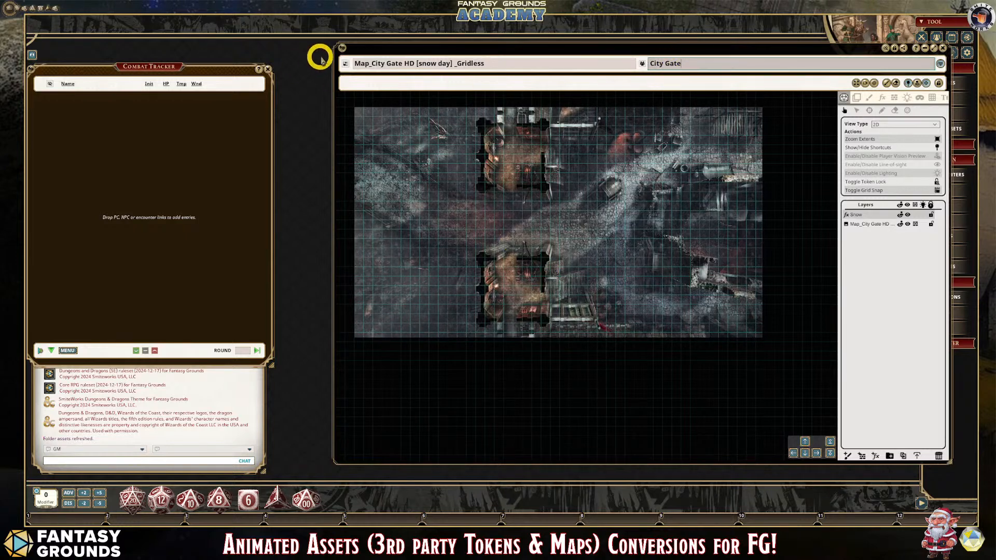
scroll(779, 171, "down", 1)
scroll(586, 207, "up", 4)
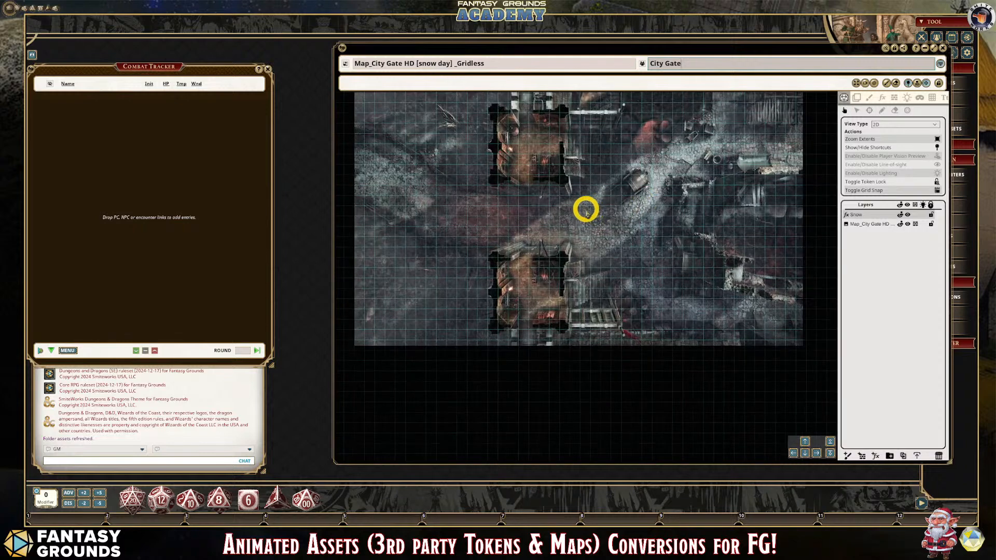
scroll(586, 207, "down", 2)
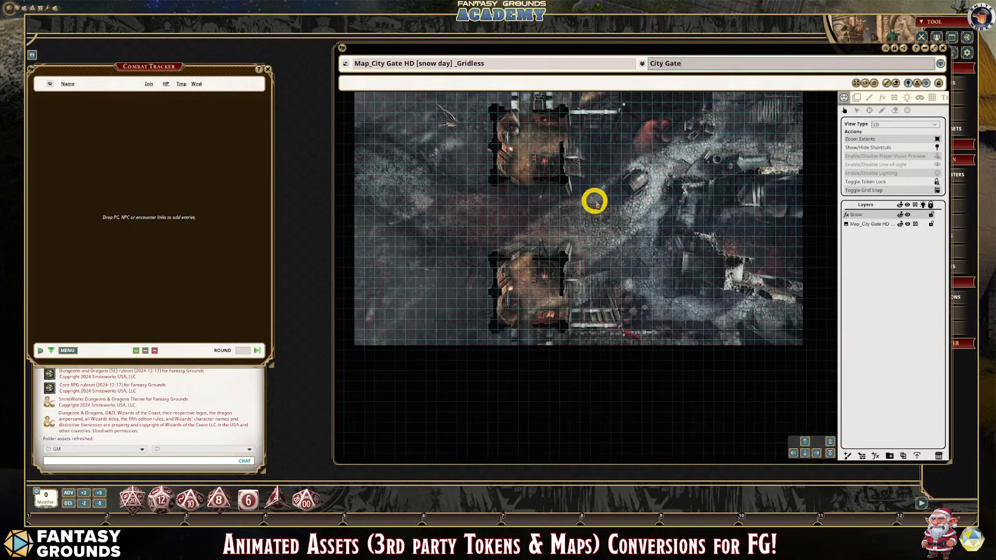
left_click(932, 213)
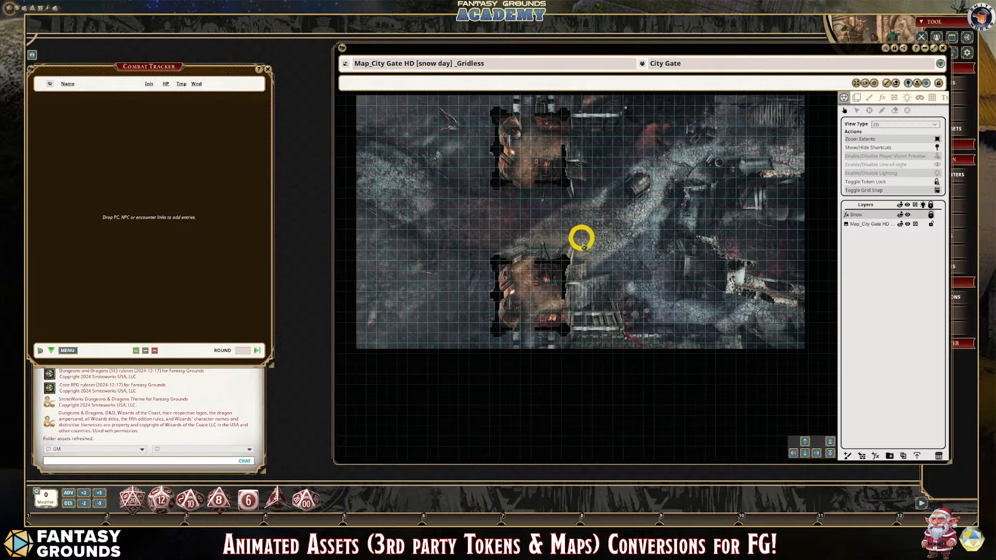
- Examine the snowfall over the gatehouses, the road and the ruins at several magnifications, bringing the whole map into view
scroll(585, 249, "down", 2)
scroll(642, 272, "up", 1)
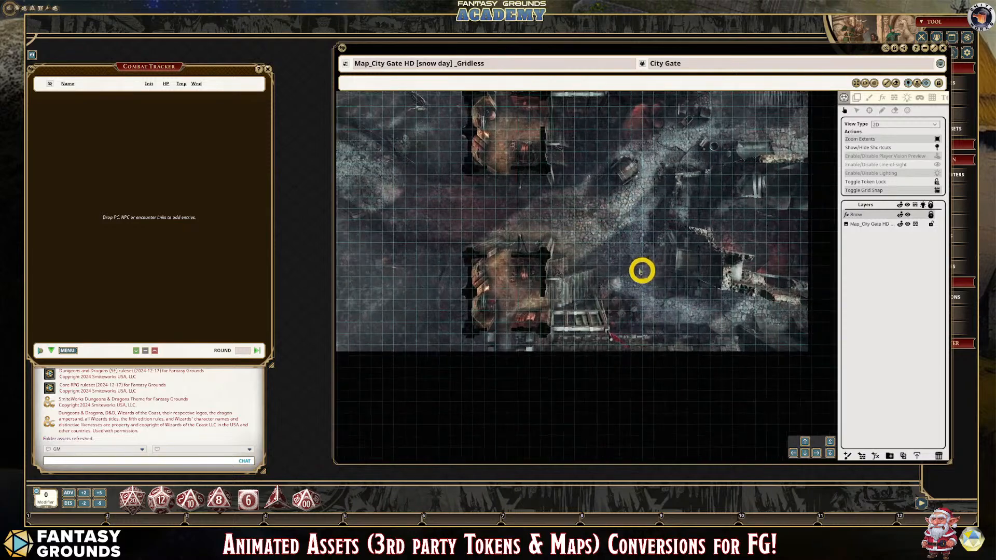
scroll(381, 147, "down", 2)
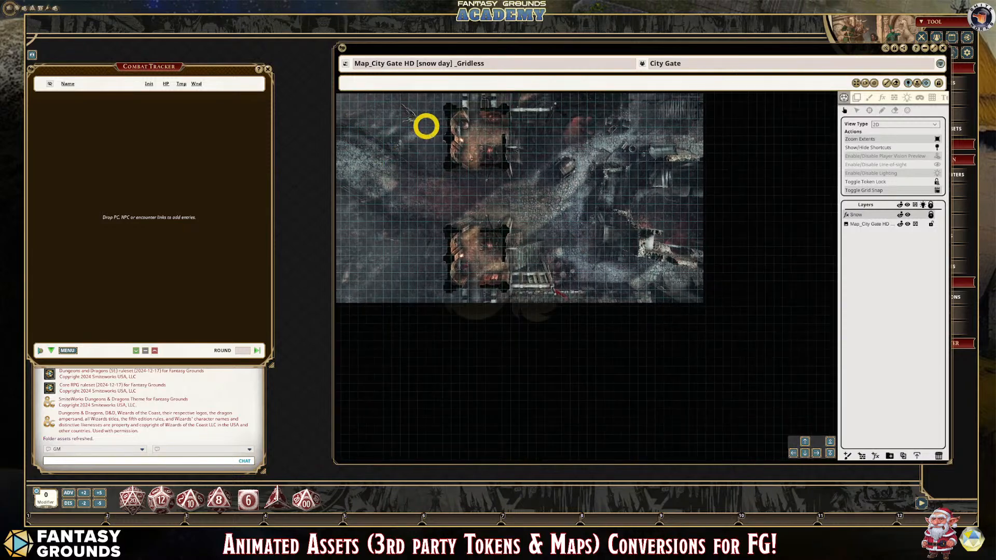
left_click(805, 442)
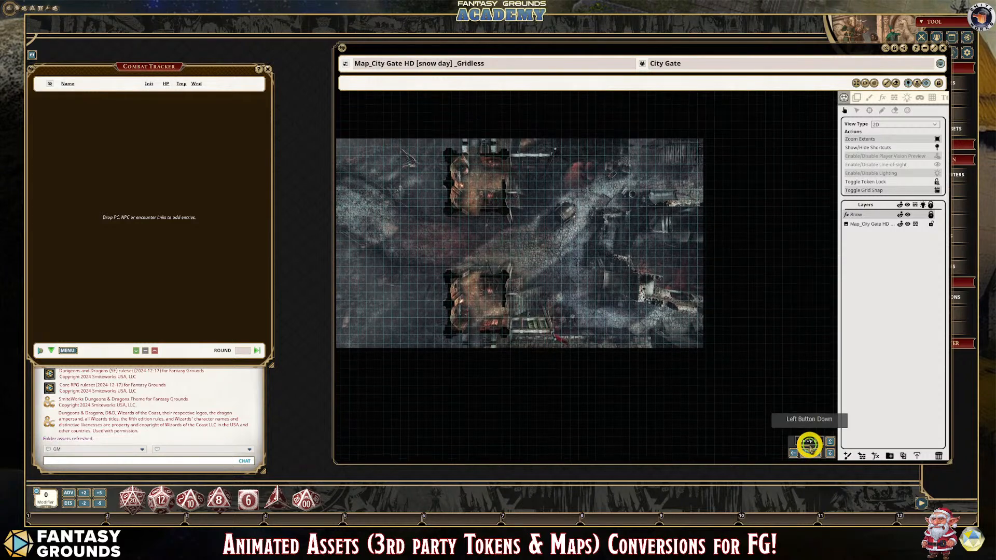
left_click(793, 454)
scroll(671, 334, "up", 3)
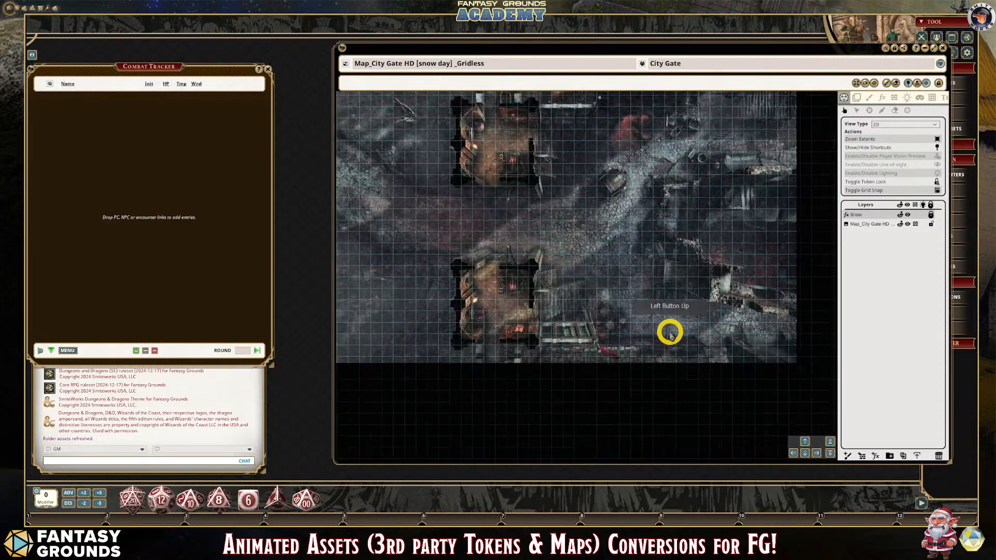
scroll(474, 294, "down", 2)
scroll(430, 256, "up", 2)
scroll(434, 255, "down", 2)
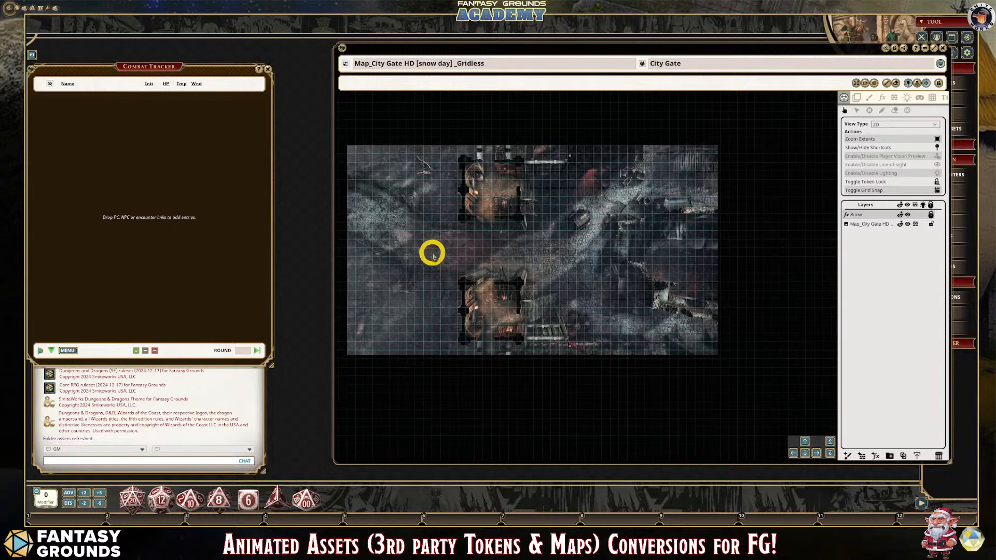
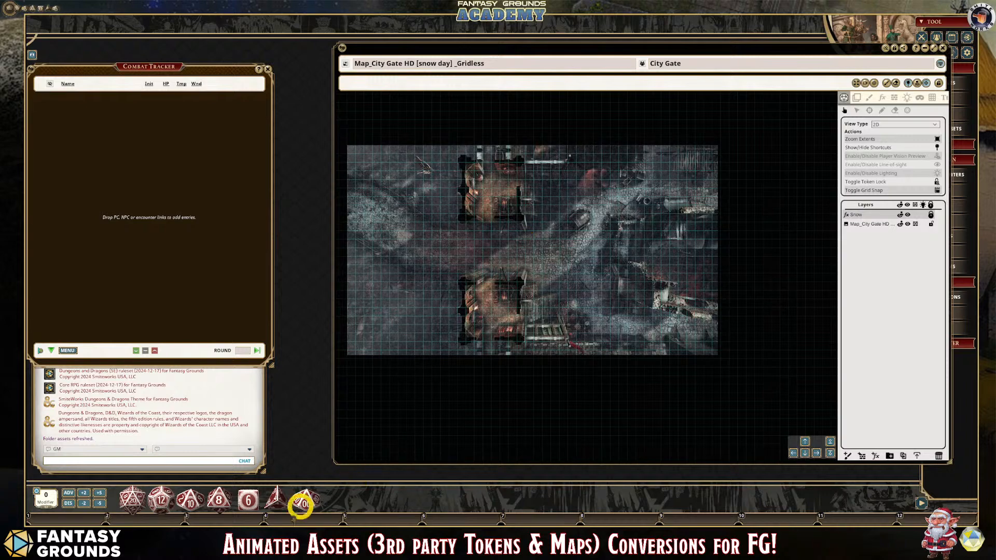
scroll(418, 289, "up", 2)
scroll(418, 289, "down", 1)
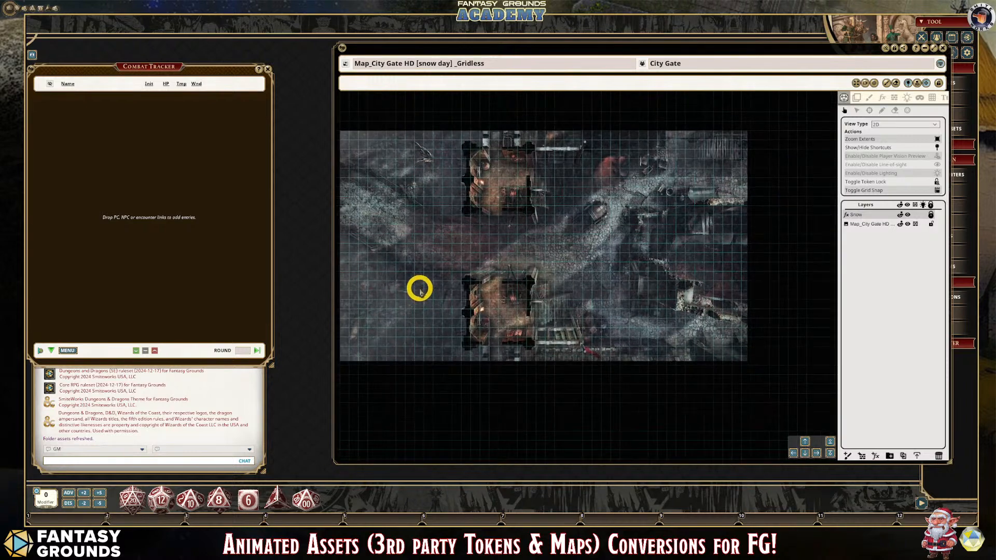
- Switch to File Explorer and open the inner 033_yeti folder under beneos_assets, beneos_tokens in Downloads
left_click(176, 541)
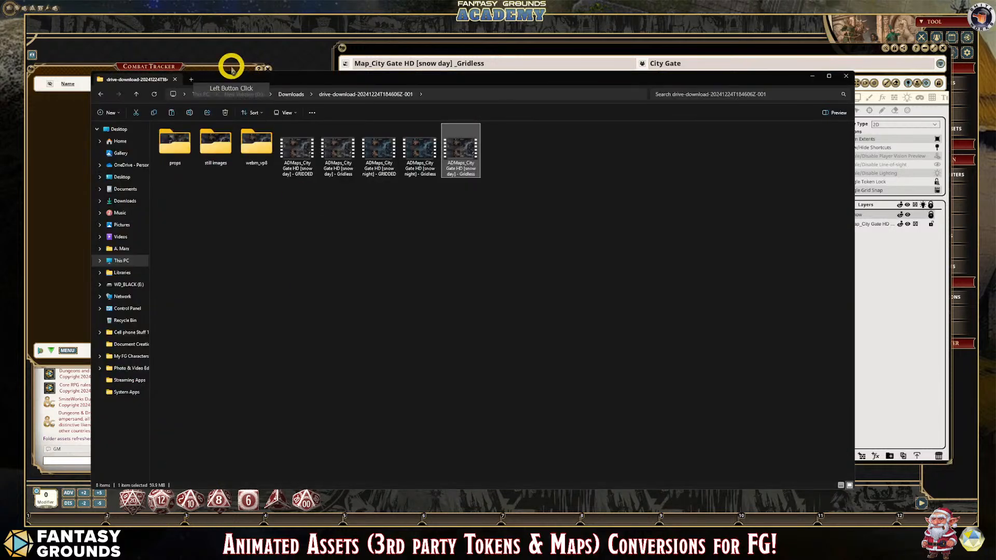
left_click(286, 94)
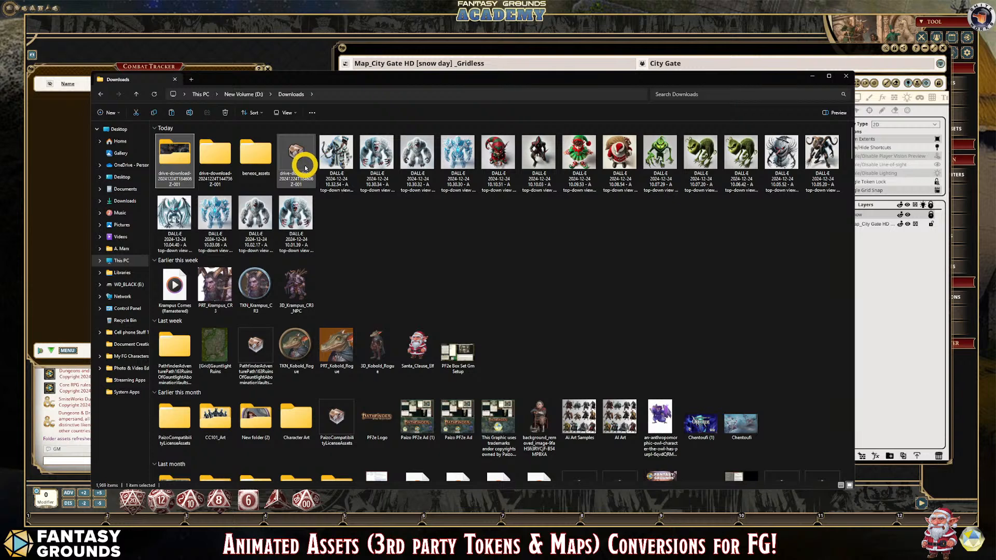
double_click(260, 158)
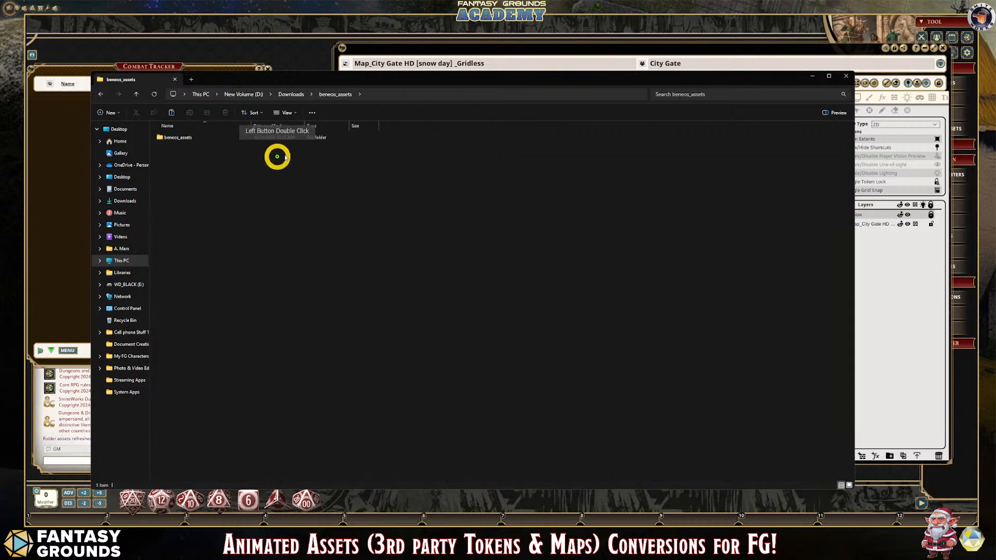
left_click(181, 139)
double_click(182, 140)
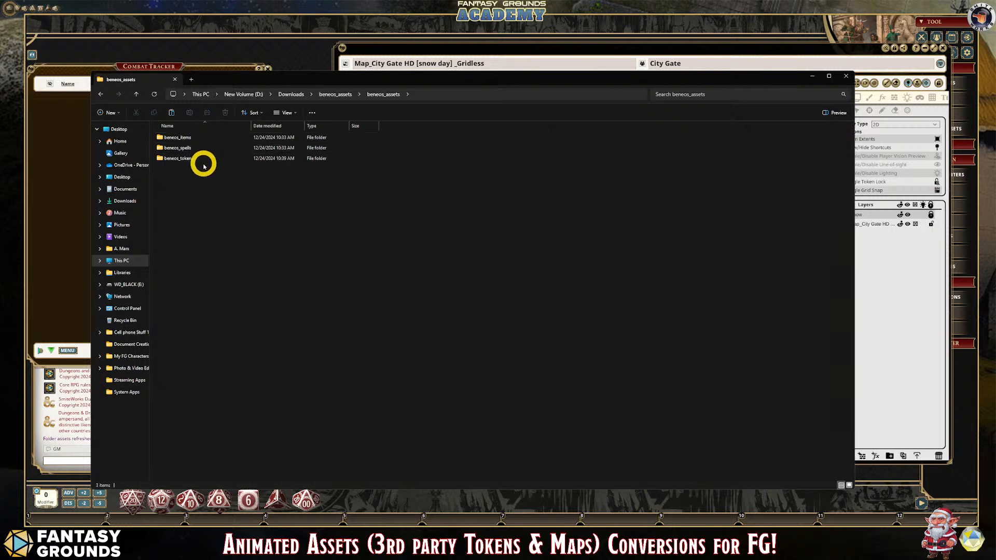
double_click(190, 159)
double_click(174, 137)
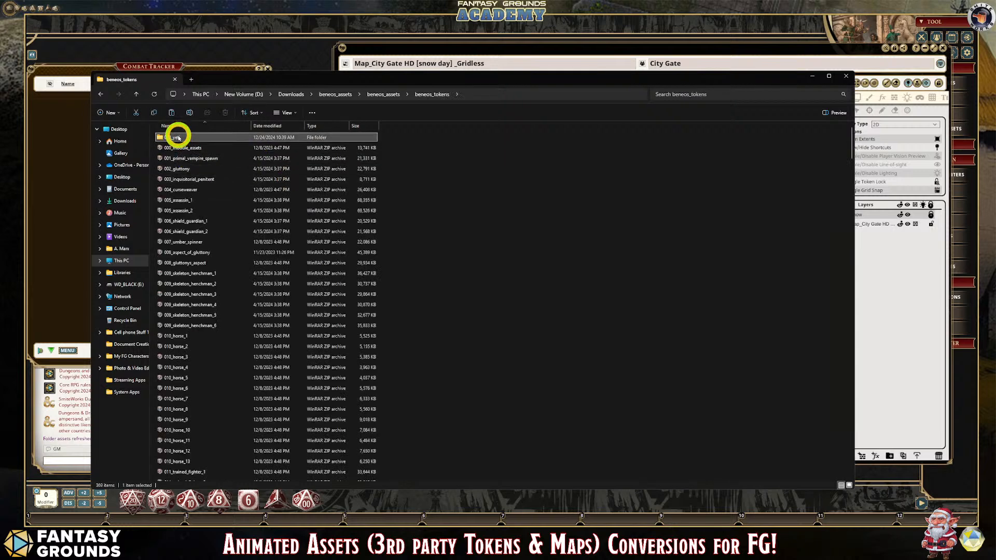
double_click(179, 138)
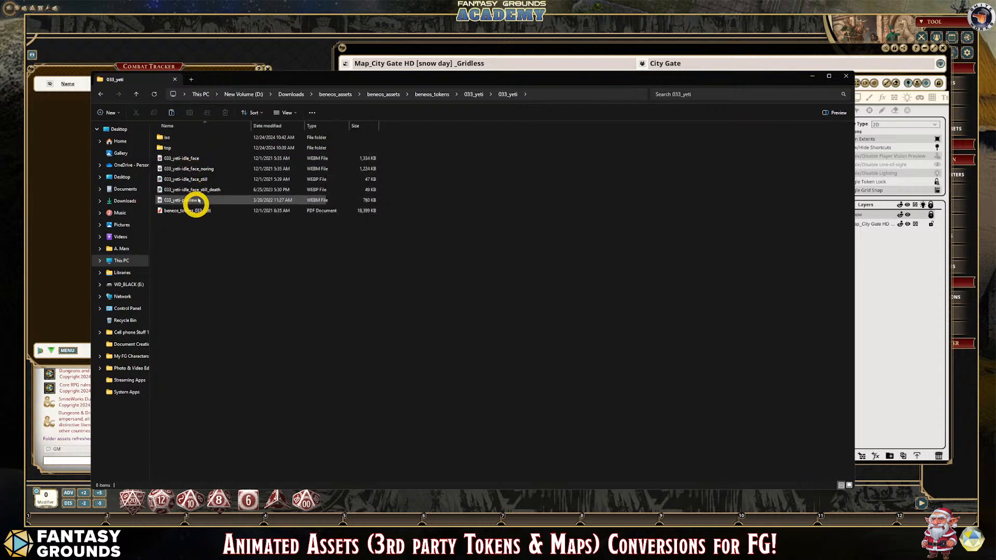
- Play the 033_yeti-idle_face, 033_yeti-idle_face_noring and 033_yeti-preview animations to examine the yeti's portrait and preview videos
double_click(192, 159)
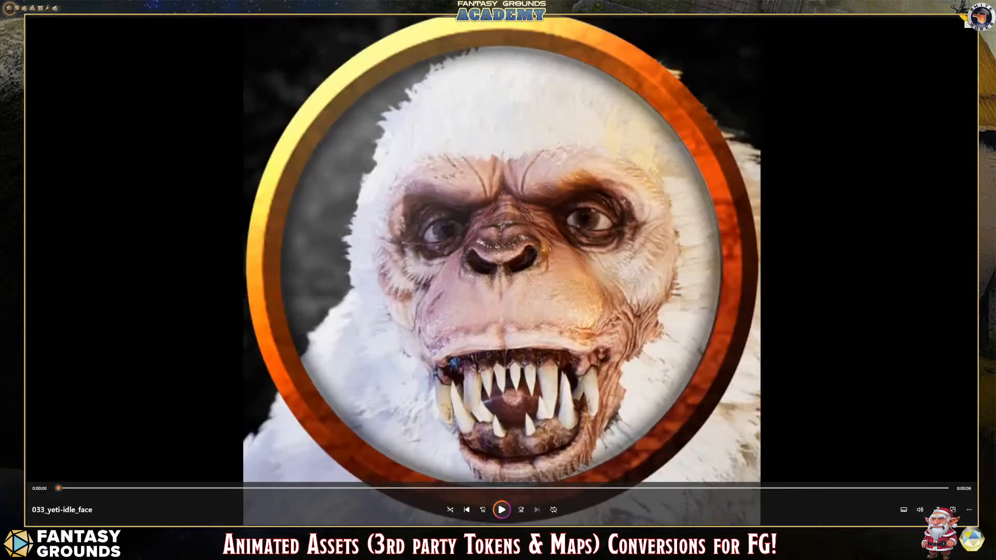
left_click(969, 18)
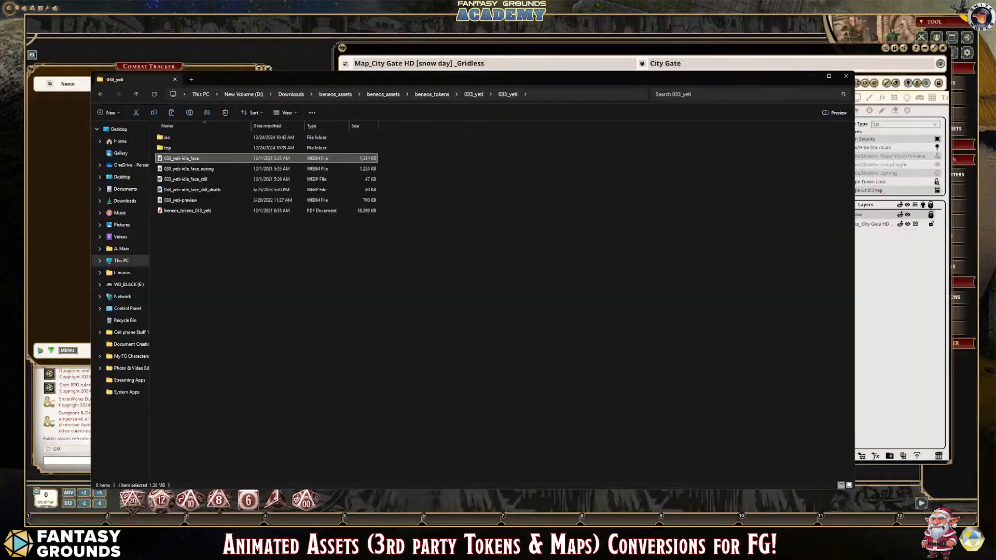
double_click(182, 169)
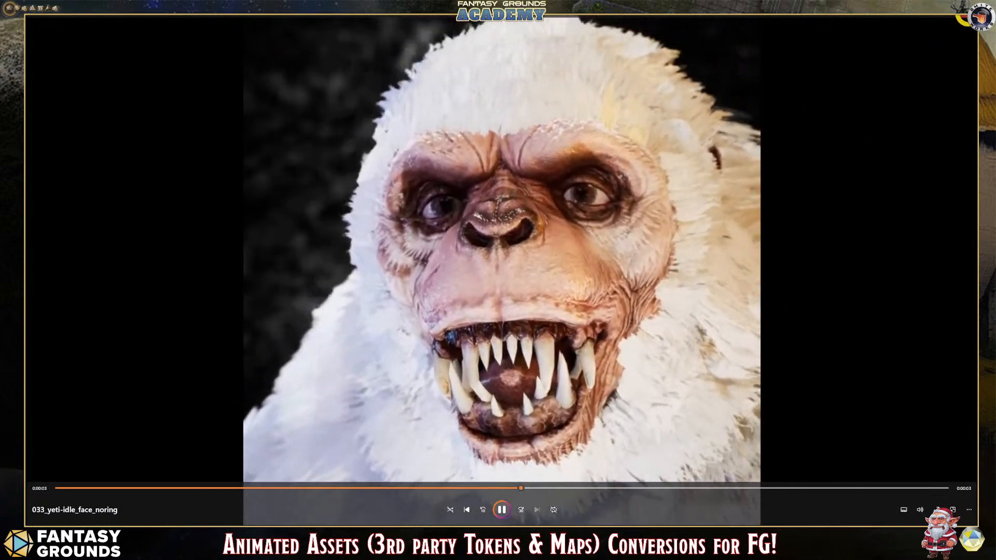
left_click(941, 27)
left_click(507, 185)
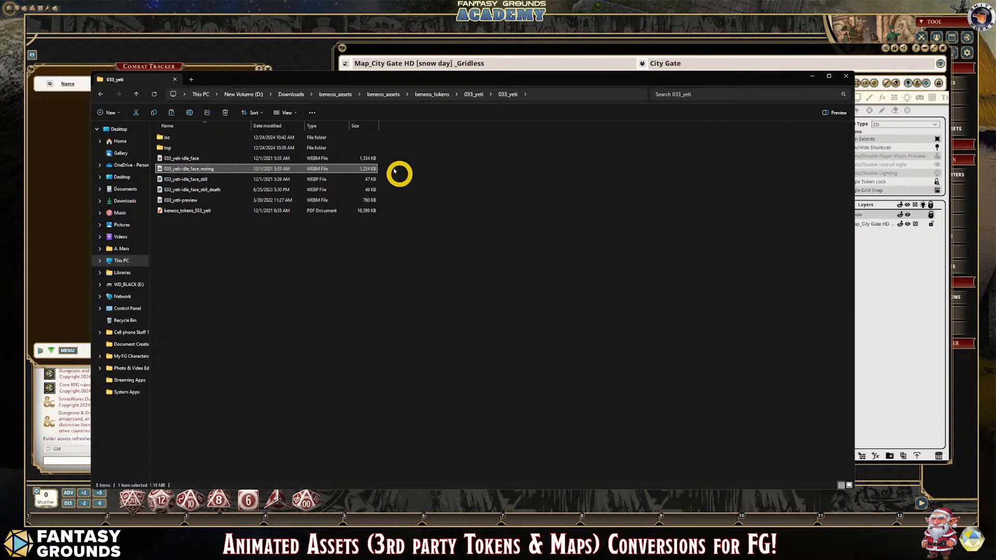
double_click(194, 204)
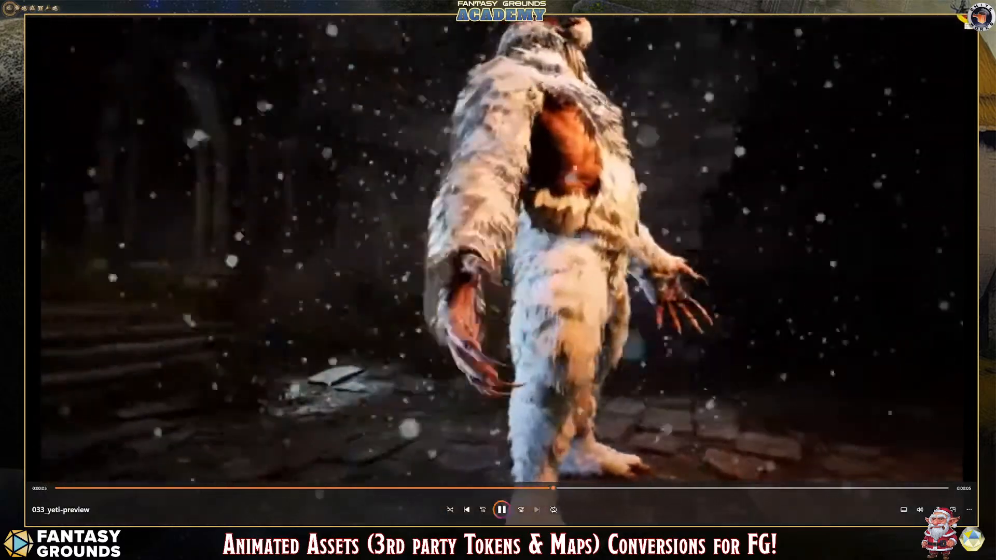
left_click(971, 19)
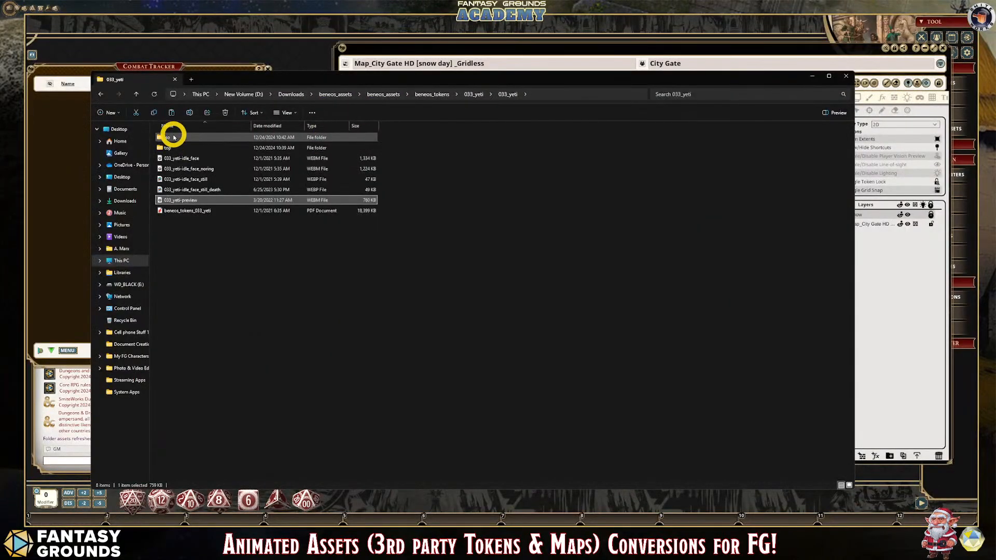
- Play the 033_yeti-idle_iso animation in the yeti's iso folder
double_click(173, 137)
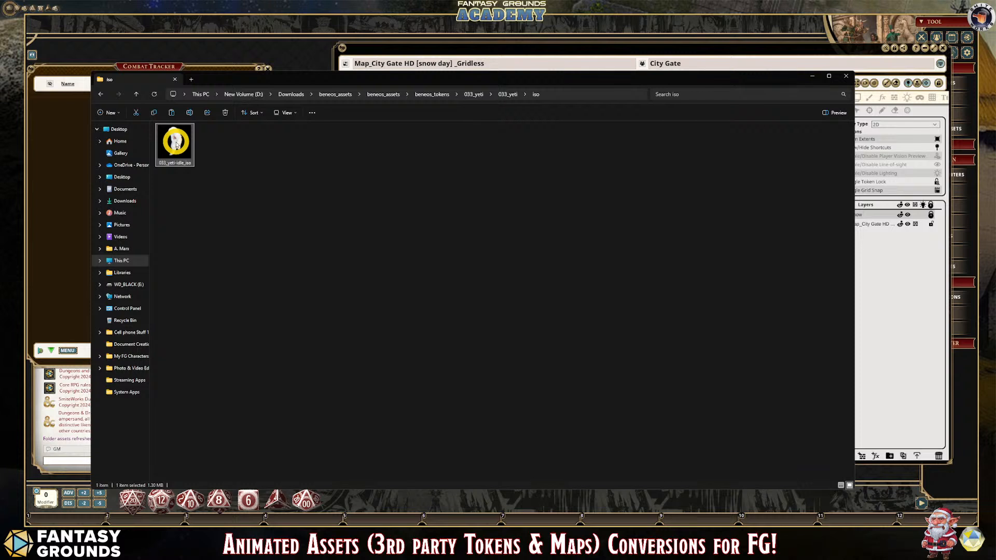
left_click(102, 96)
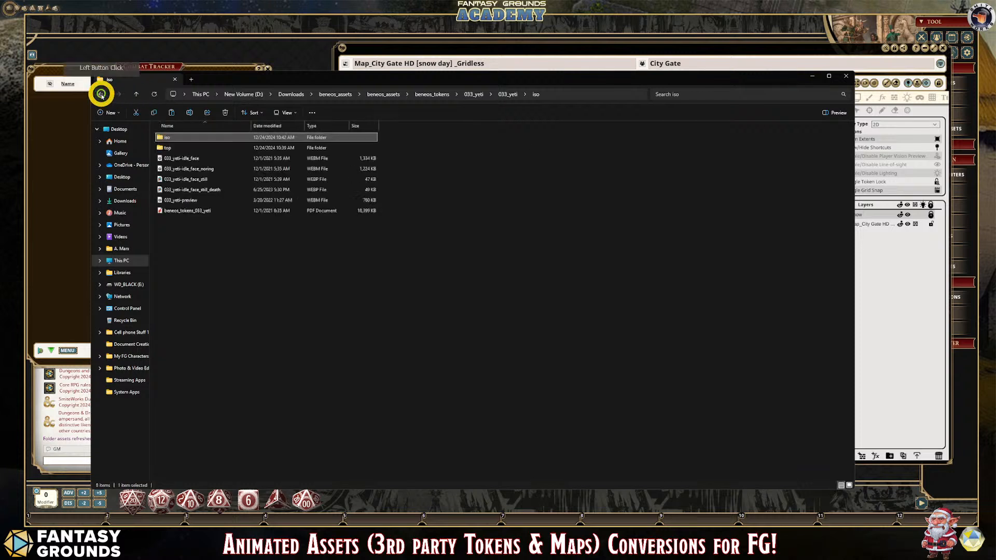
double_click(174, 136)
double_click(176, 139)
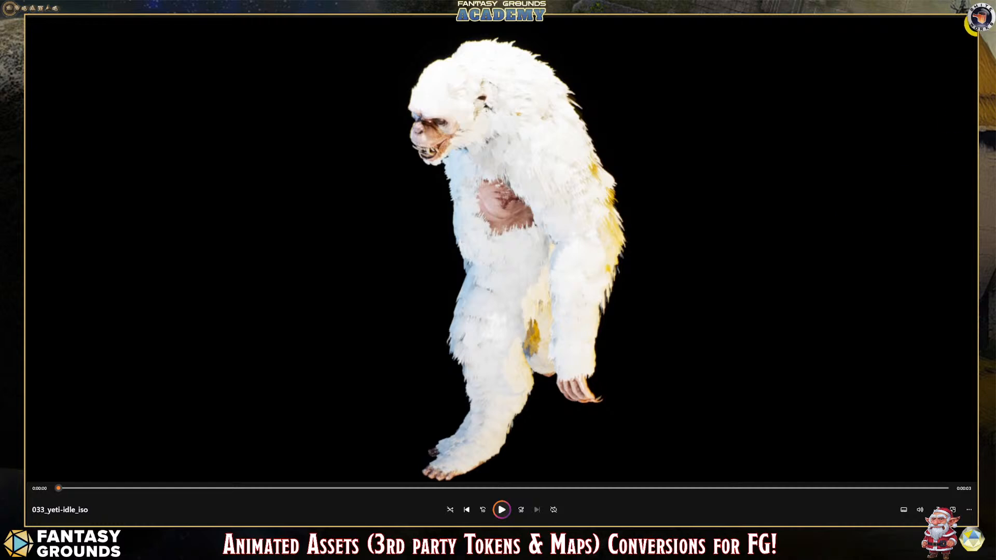
left_click(972, 17)
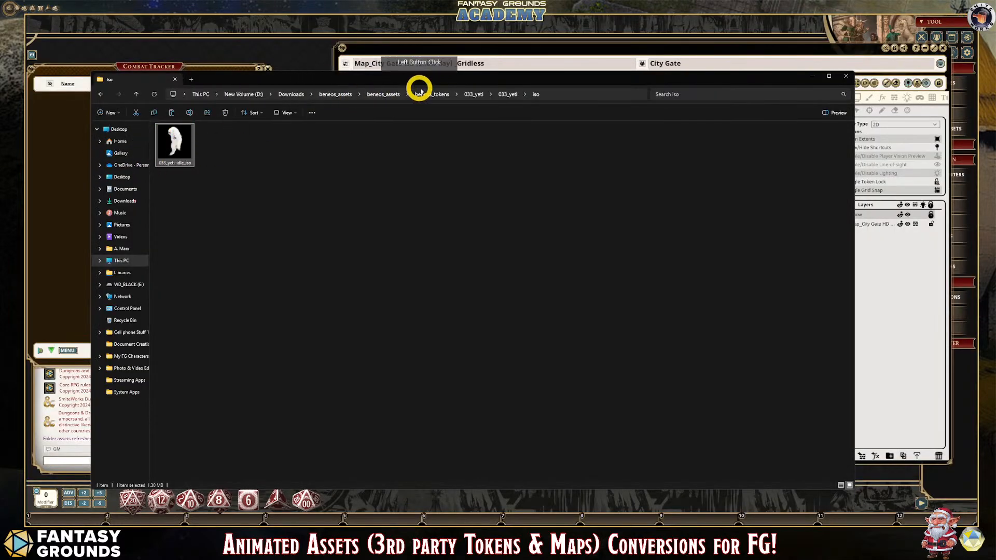
- Go back to the 033_yeti folder and open its top subfolder
left_click(506, 95)
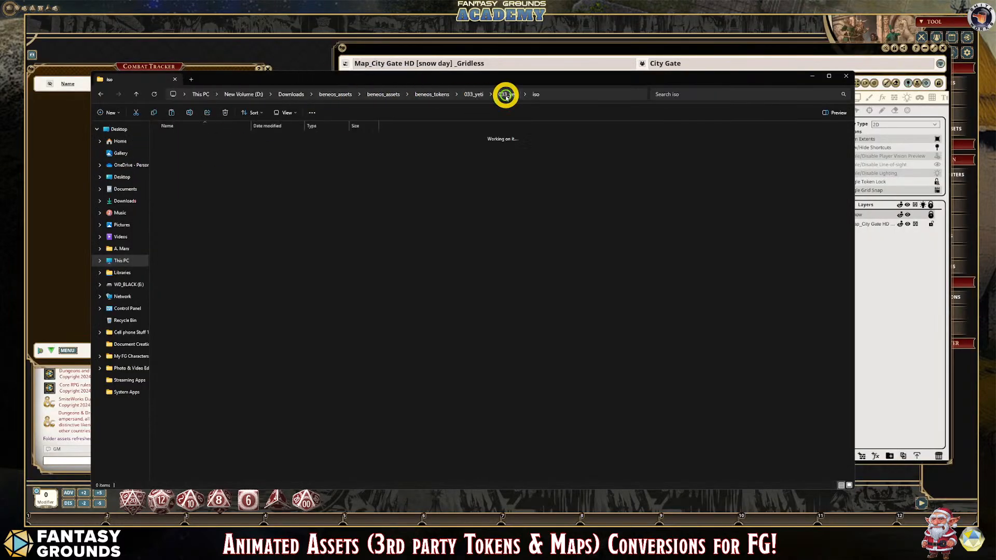
left_click(172, 149)
double_click(171, 149)
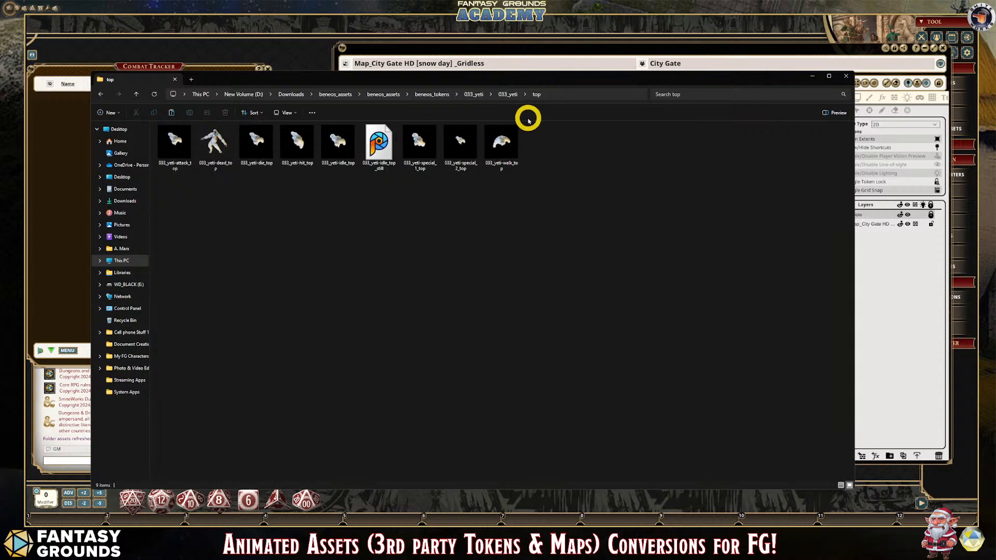
- Play the top-down animations 033_yeti-special_2_top and 033_yeti-walk_top
double_click(471, 144)
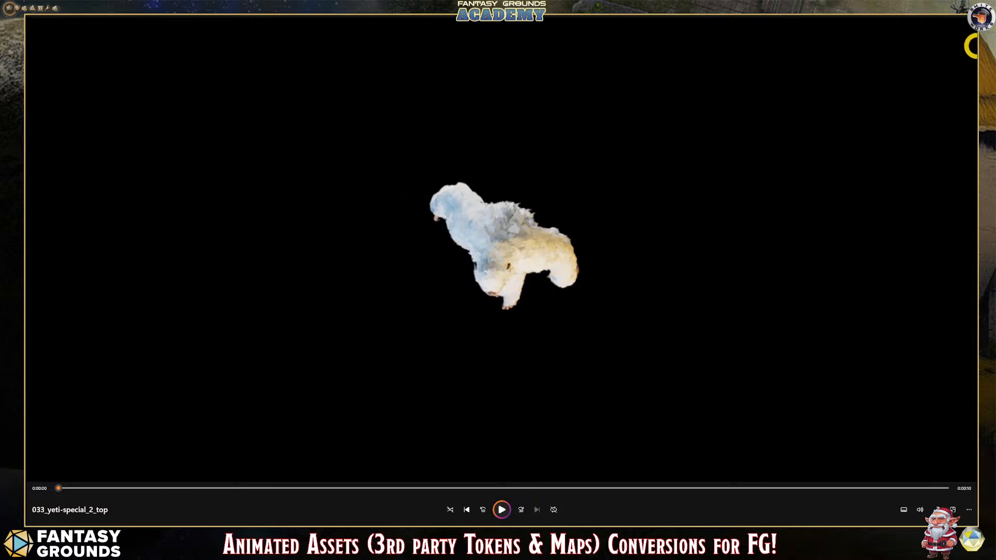
key("alt+F4")
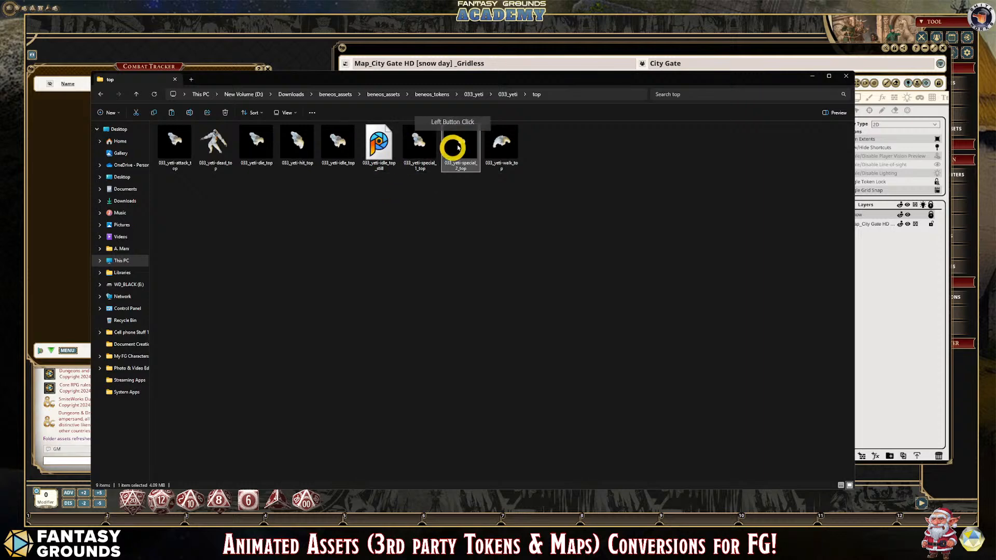
double_click(497, 150)
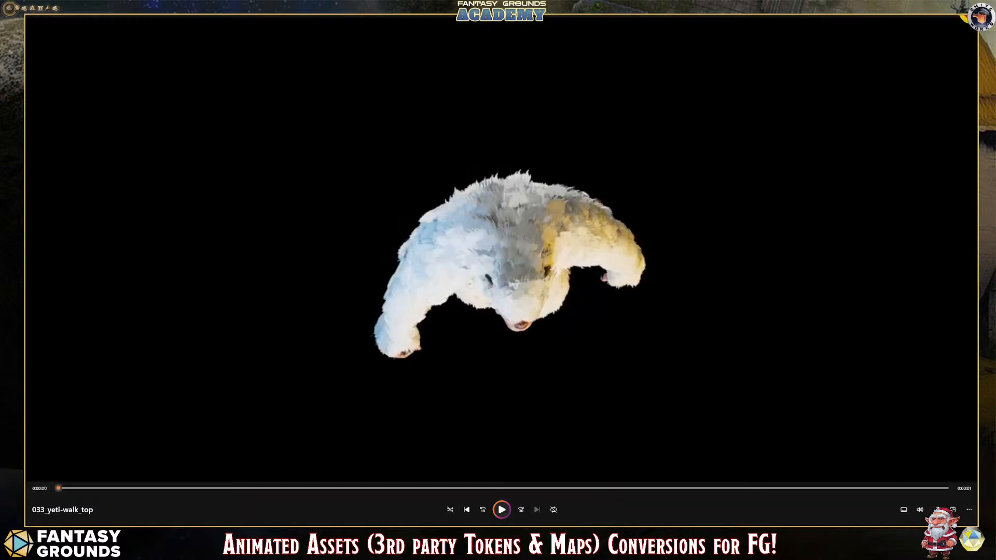
left_click(826, 21)
left_click(498, 148)
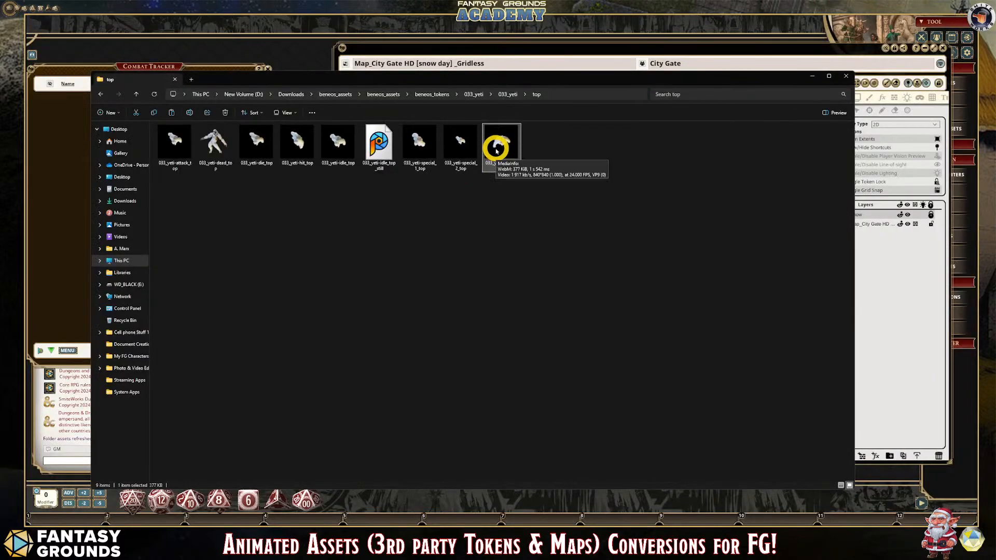
- Copy the 033_yeti-special_2_top and 033_yeti-walk_top files together
left_click(502, 152)
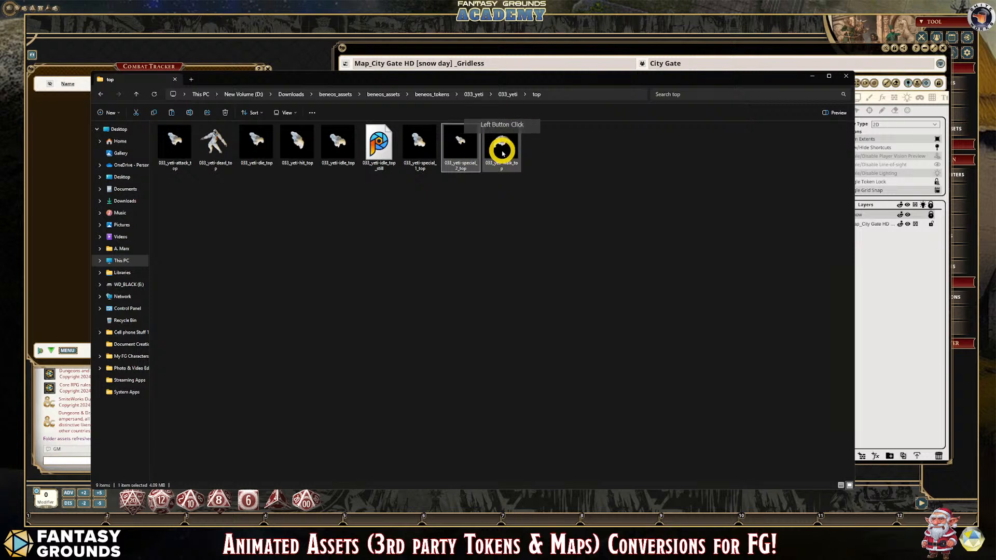
left_click_drag(550, 156, 464, 139)
right_click(463, 138)
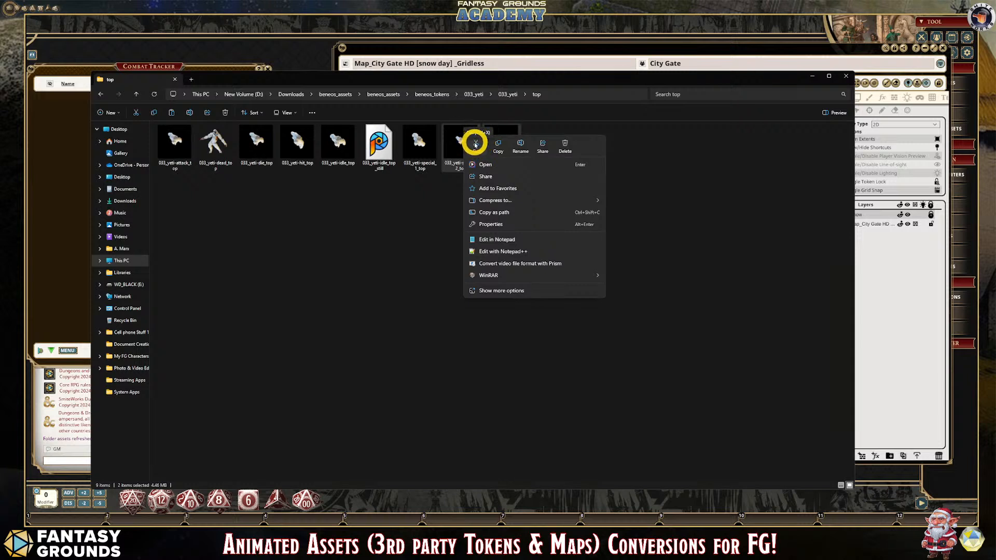
left_click(497, 147)
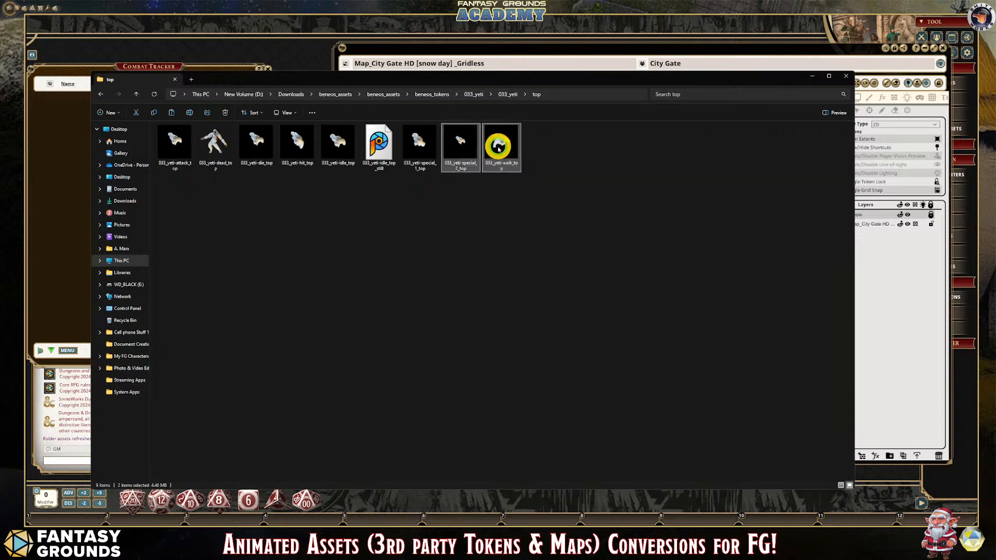
- Return to Fantasy Grounds, add the City Gate map to a hotkey slot and close the map
left_click(811, 78)
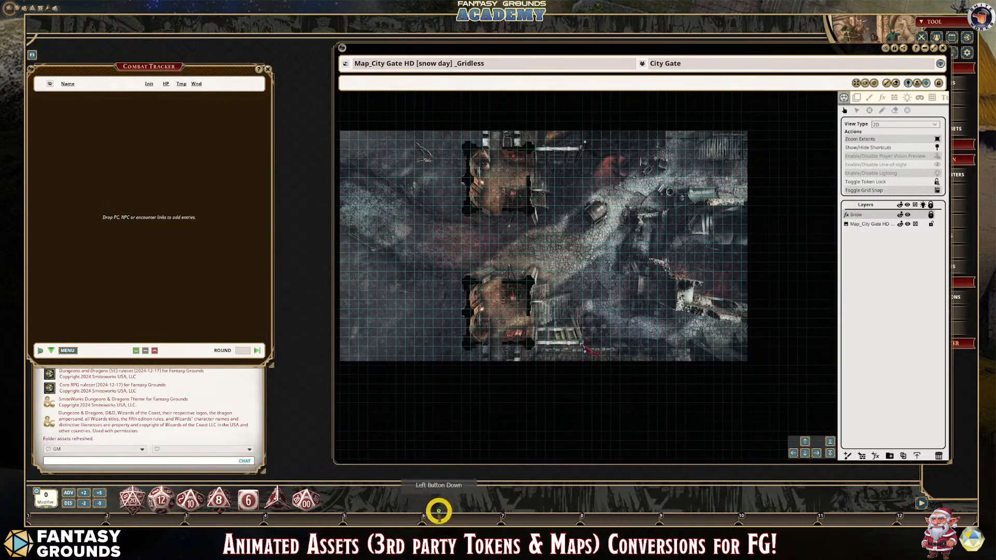
left_click(815, 62)
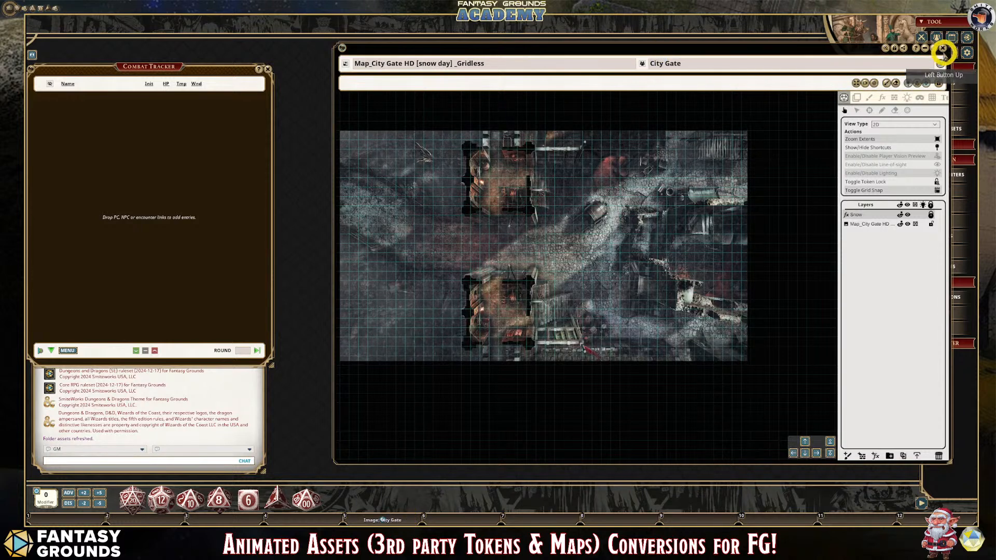
left_click(943, 48)
left_click(942, 83)
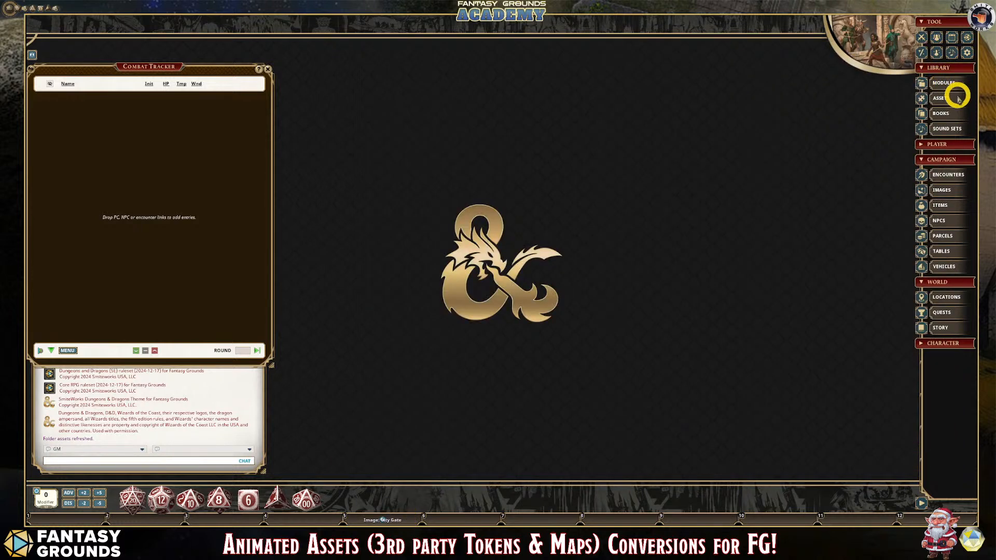
- Show the token assets and open the campaign's tokens folder on disk
left_click(950, 99)
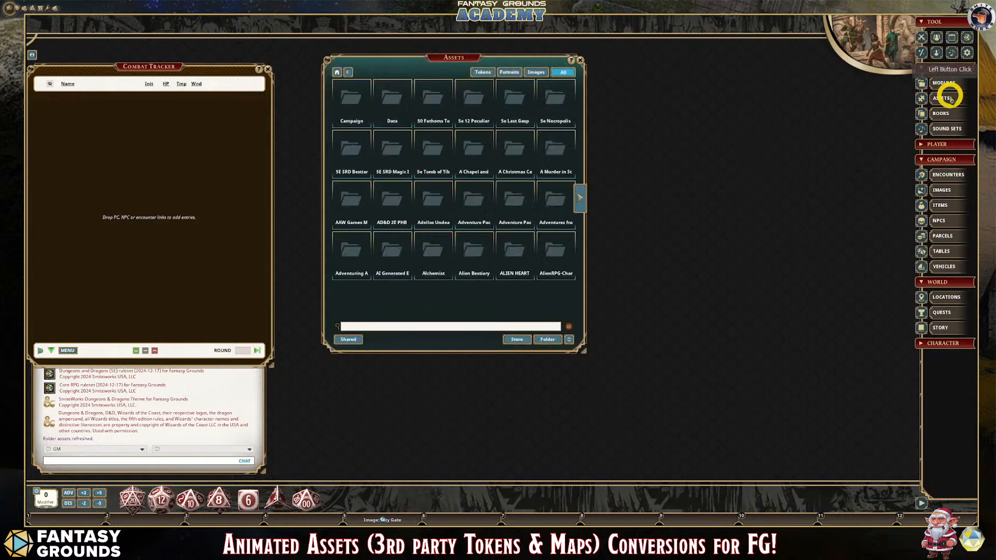
left_click(489, 75)
left_click(553, 340)
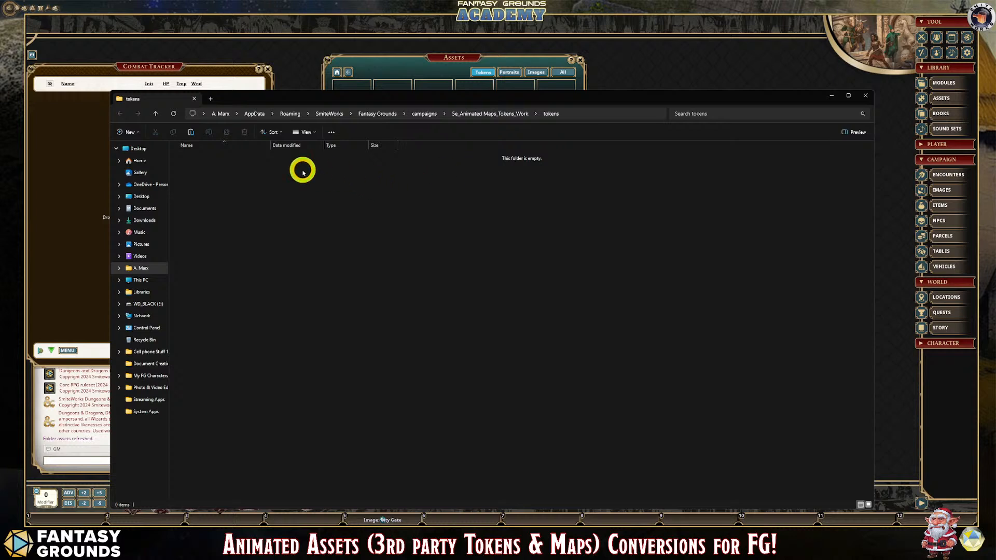
- Create a folder named Animated Tokens inside the campaign's tokens folder
left_click(472, 209)
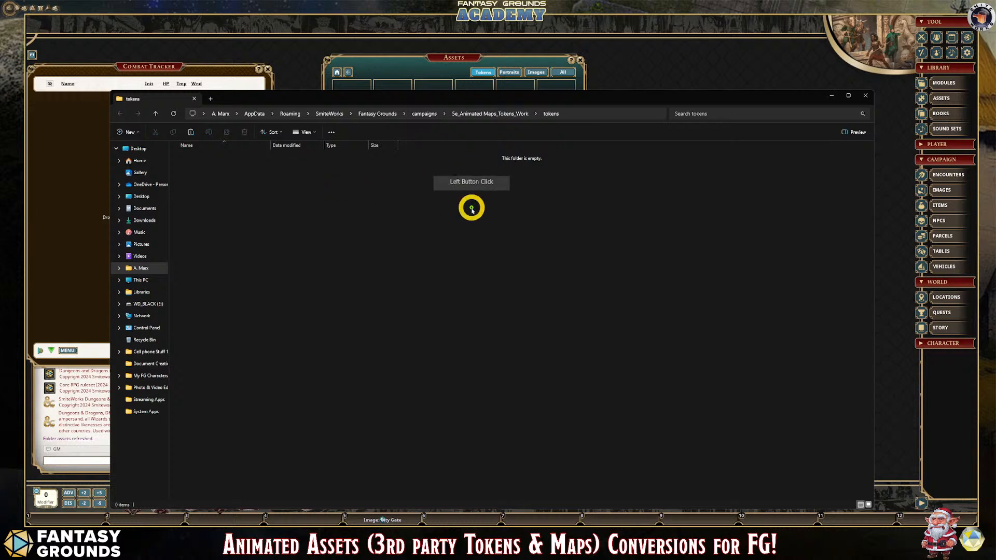
right_click(288, 190)
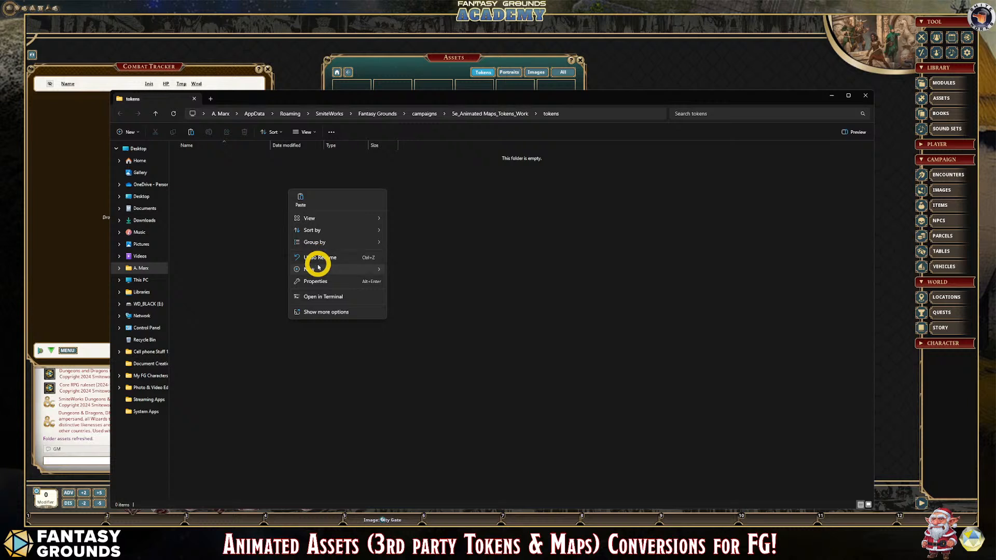
mouse_move(353, 274)
left_click(403, 265)
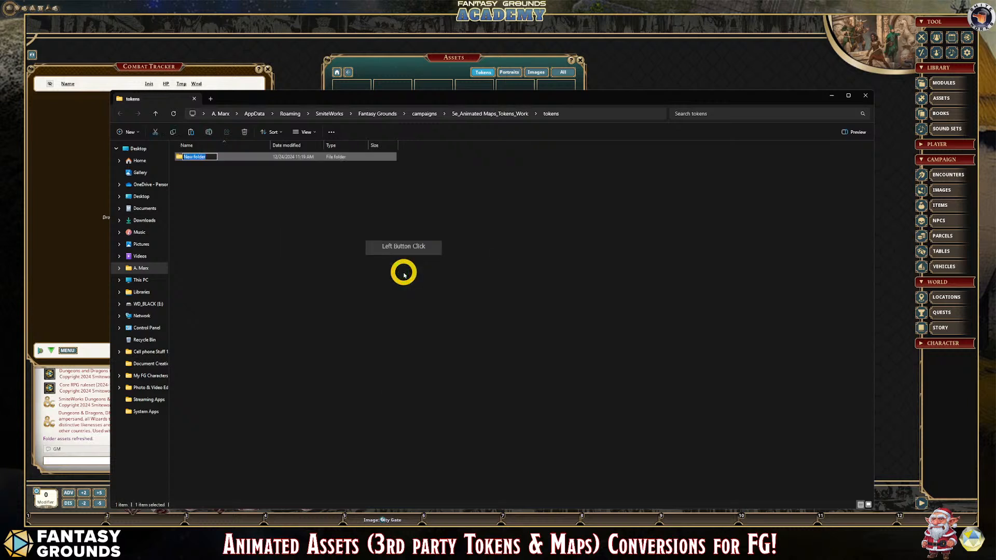
type("Animated Tokens")
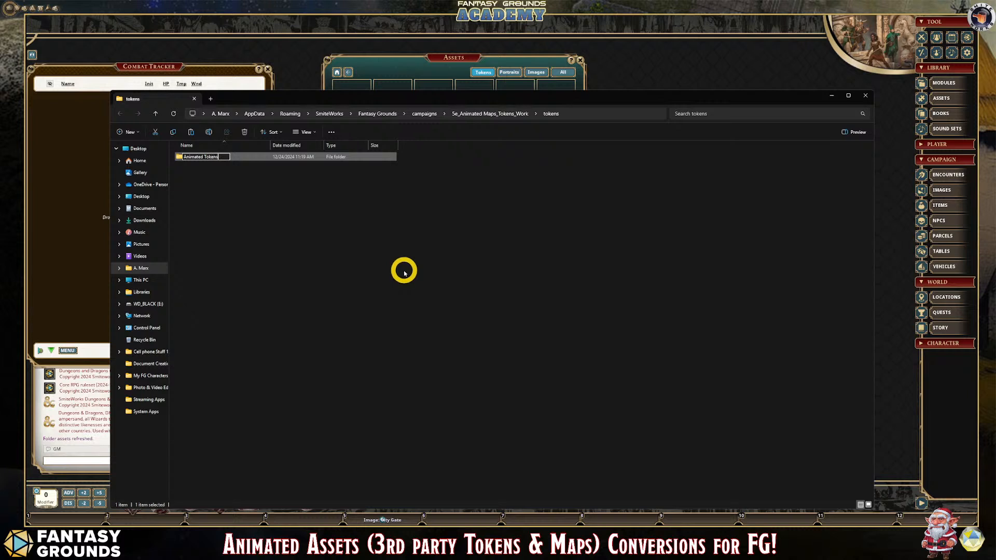
key("Return")
- Paste the two copied yeti animation files into the Animated Tokens folder and close the file window
double_click(205, 156)
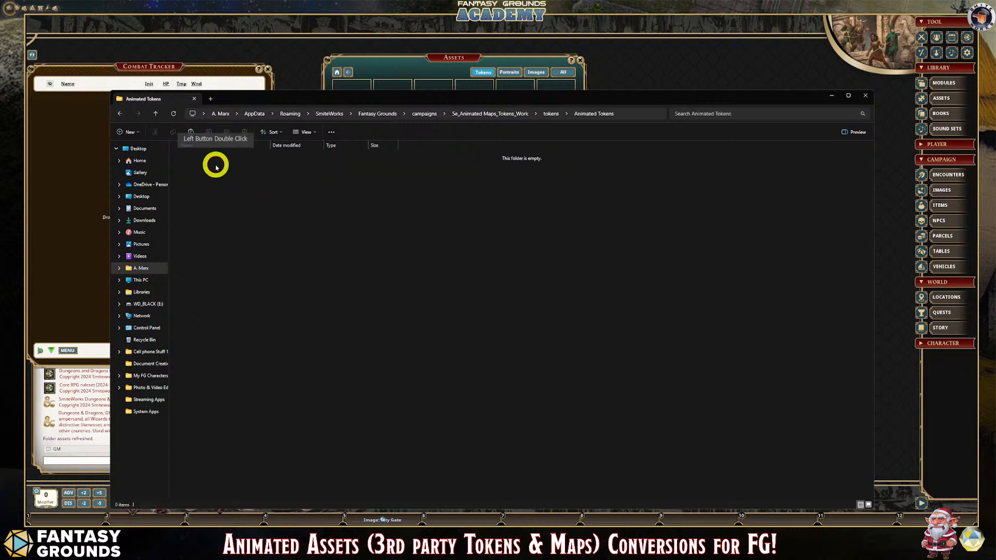
key("ctrl+v")
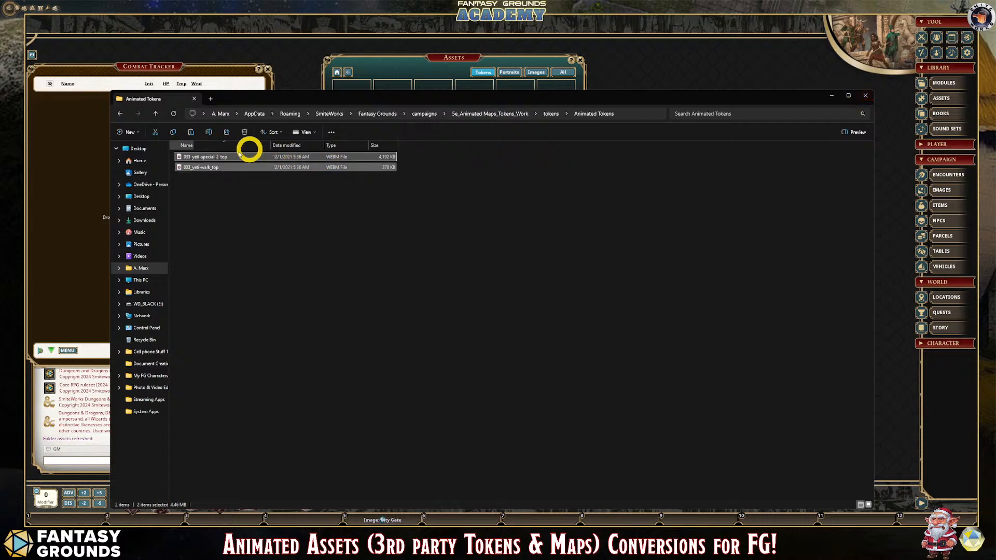
left_click(867, 96)
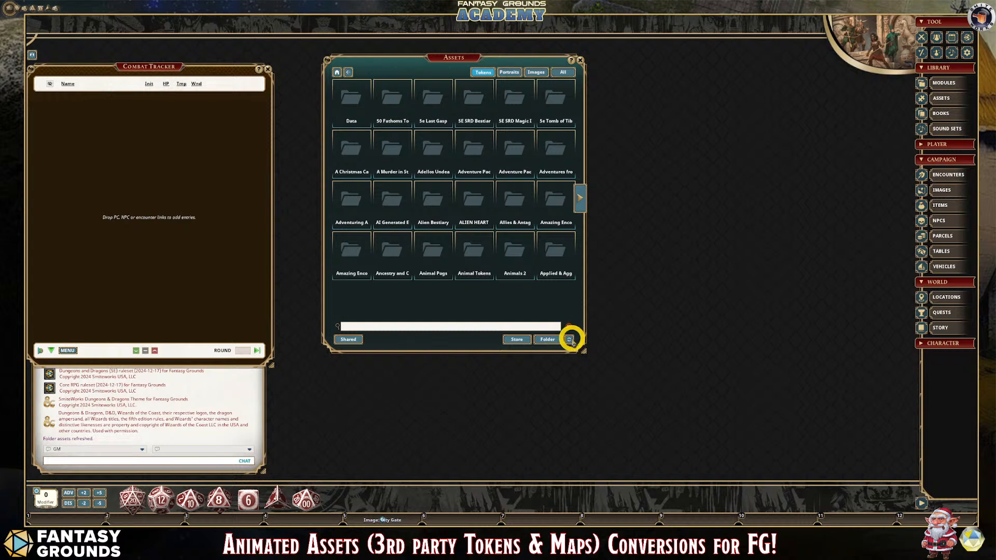
- Refresh the token assets, open the campaign's Animated Tokens folder, preview the 033_yeti-special_2_top token and close the preview
left_click(570, 340)
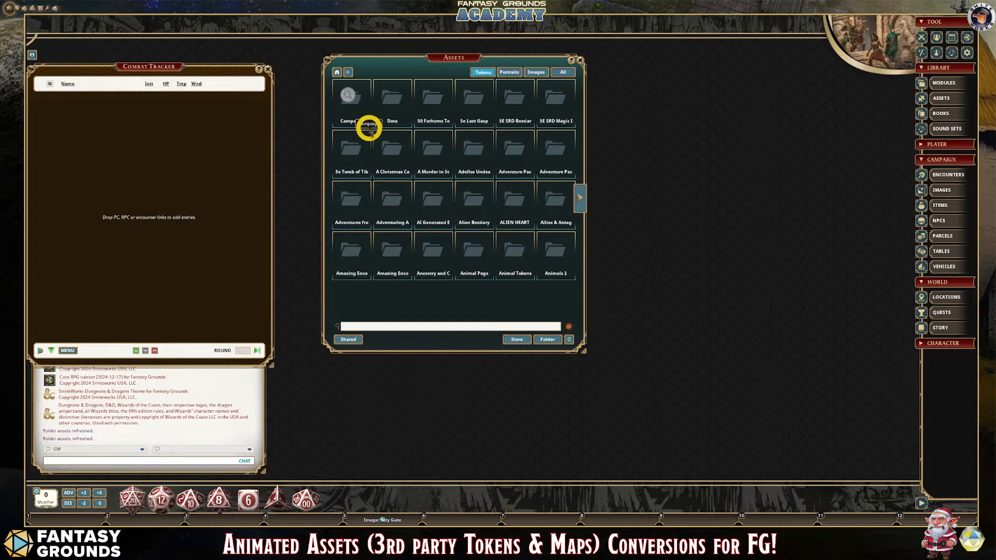
left_click(354, 90)
left_click(355, 106)
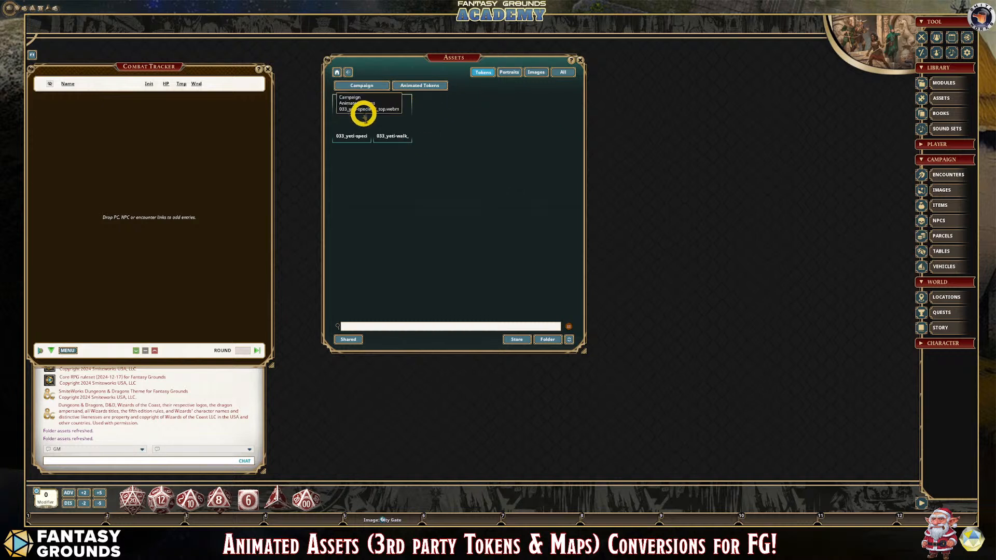
left_click(362, 114)
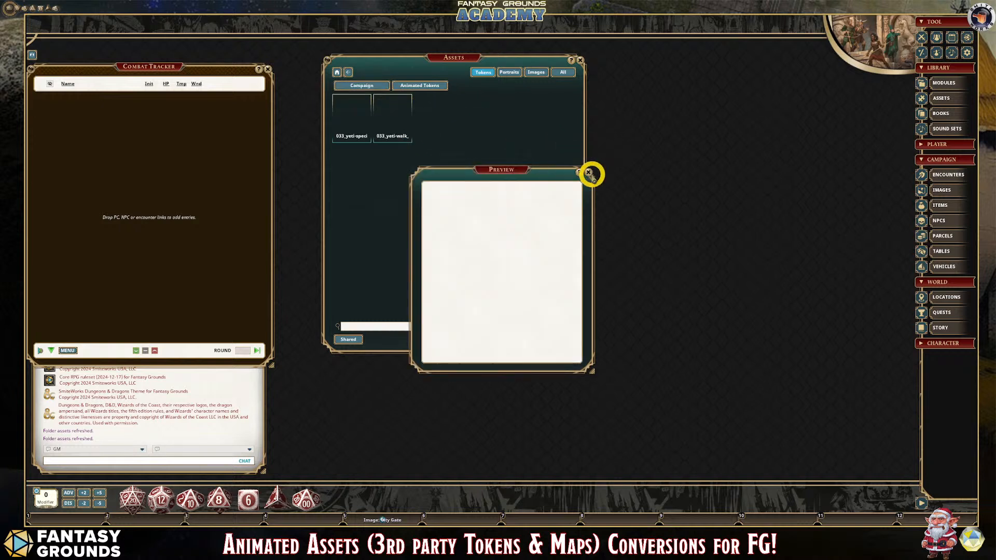
left_click(589, 172)
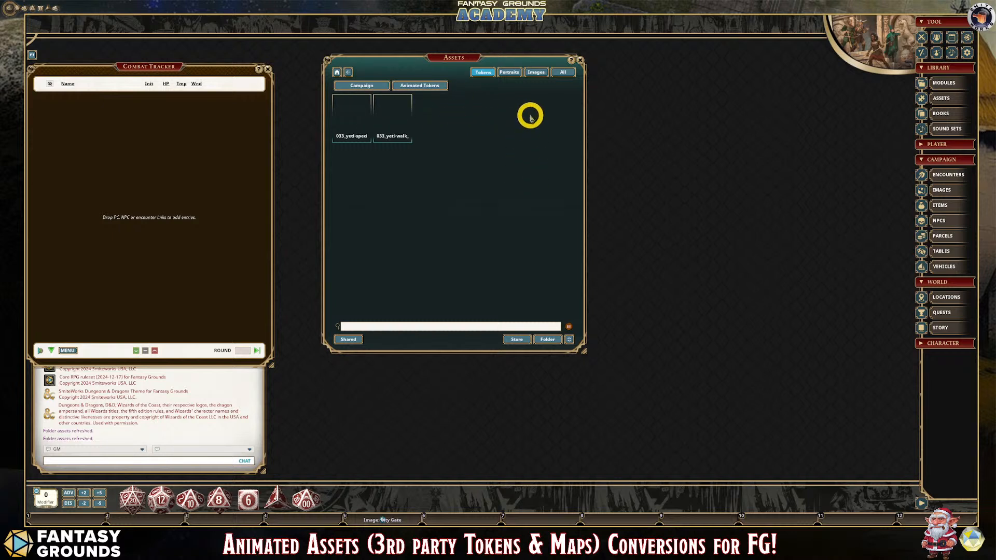
- Open the campaign's Animated Tokens folder on disk and inspect the two yeti animation files
left_click(548, 340)
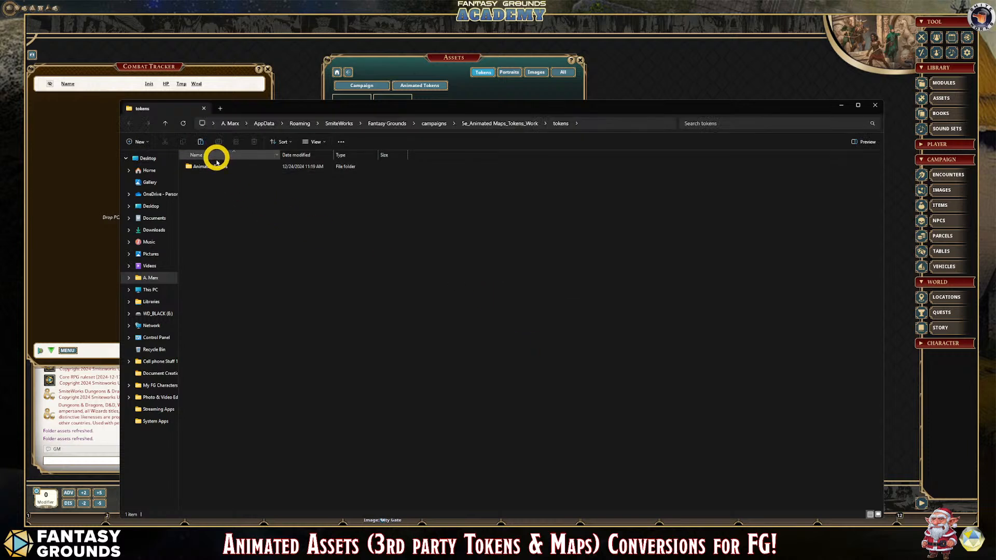
double_click(215, 165)
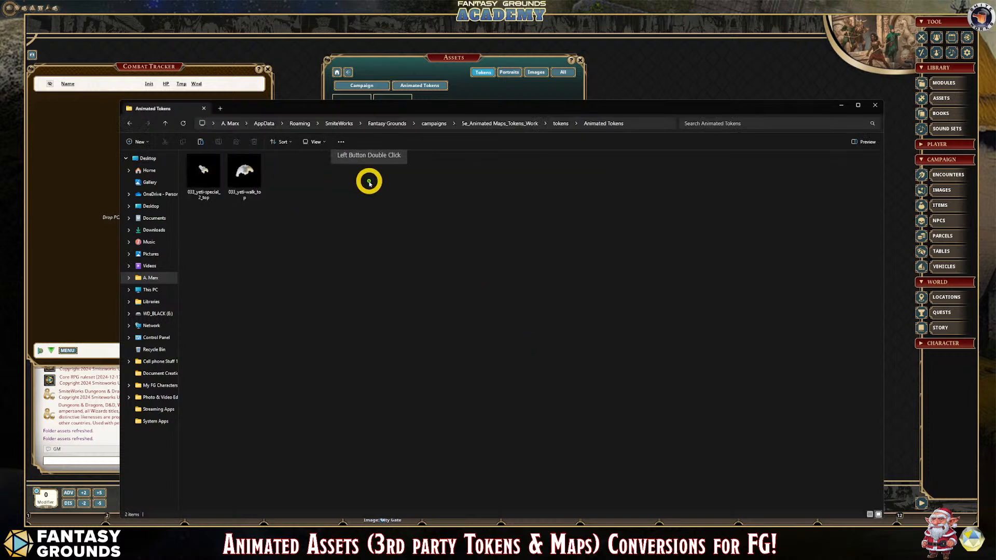
left_click(210, 180)
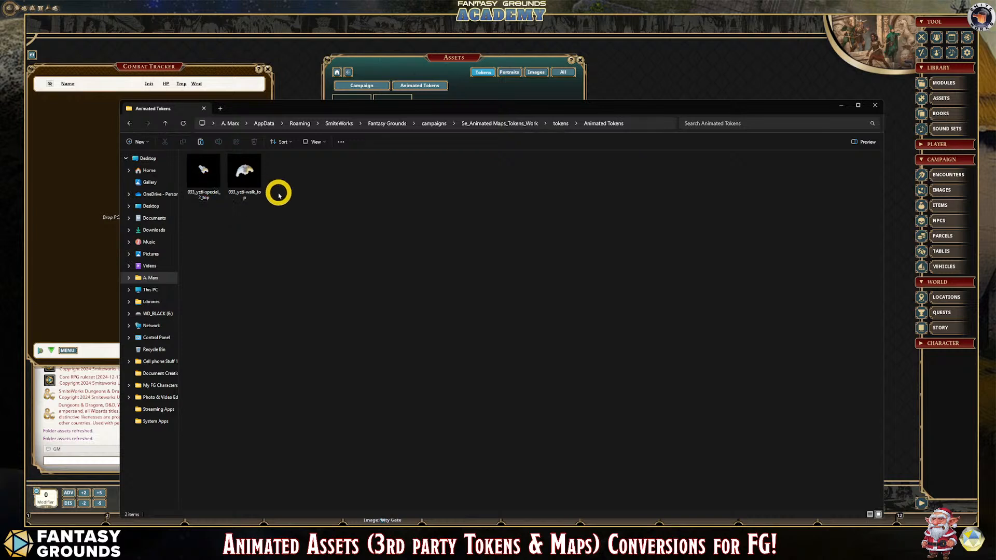
left_click(243, 173)
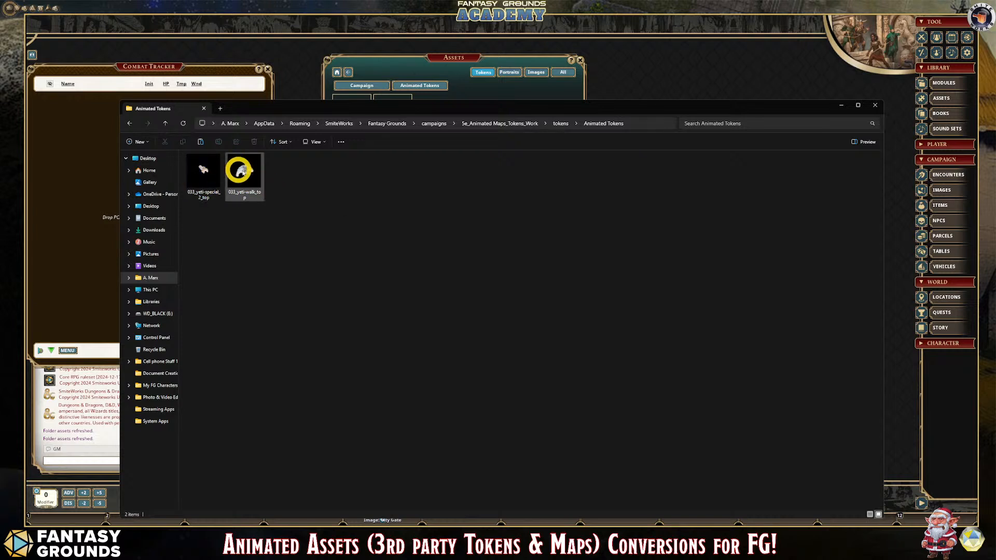
left_click(215, 174)
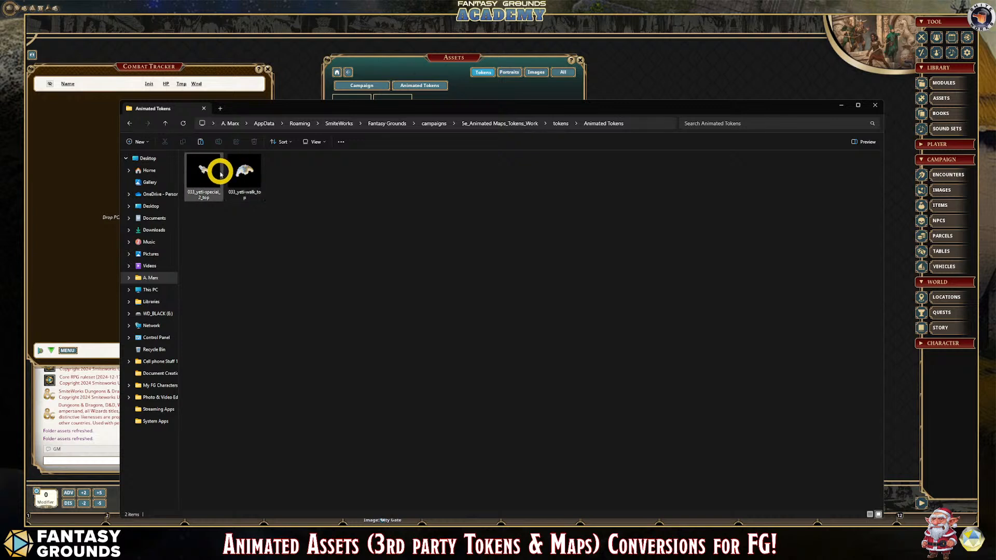
- Bring up Shutter Encoder and add 033_yeti-special_2_top and 033_yeti-walk_top to its file list
left_click(329, 394)
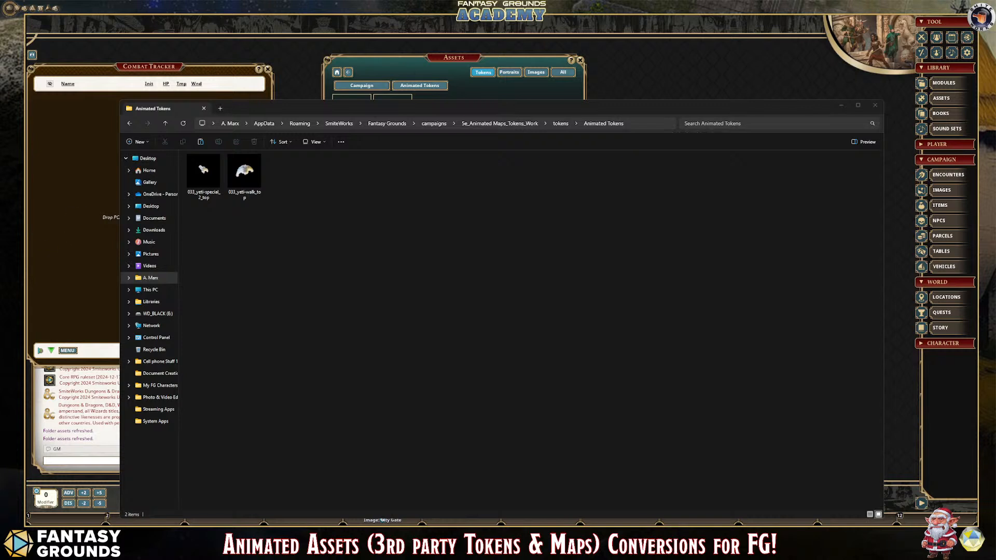
left_click_drag(0, 101, 421, 155)
left_click_drag(210, 170, 439, 197)
left_click_drag(244, 174, 438, 215)
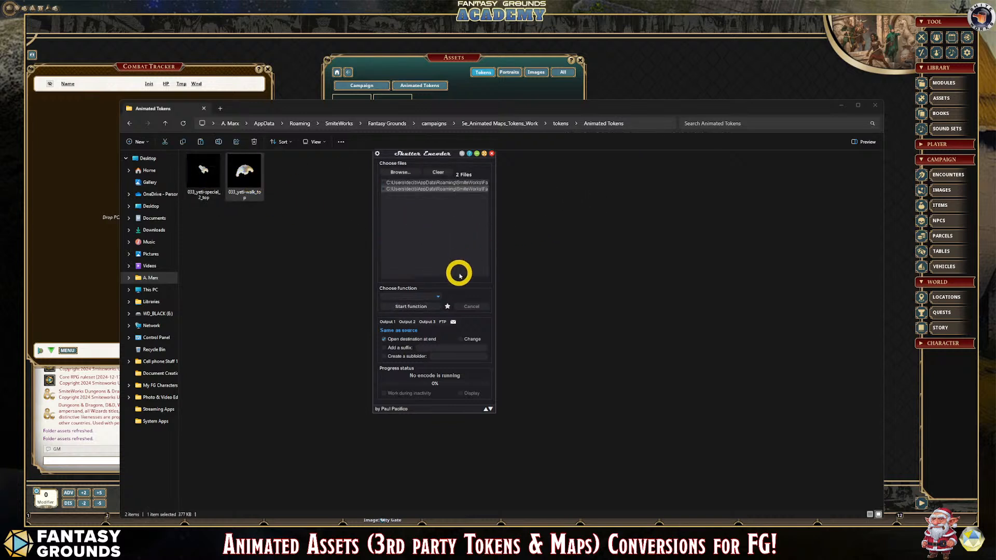
- Choose VP8 as the conversion function and enable the alpha channel in the advanced features
left_click(438, 299)
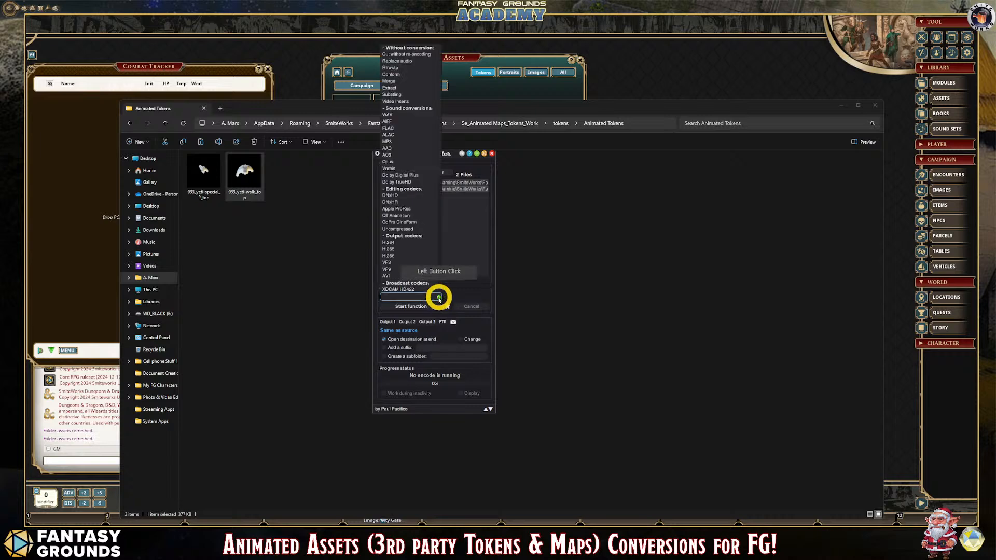
left_click(404, 265)
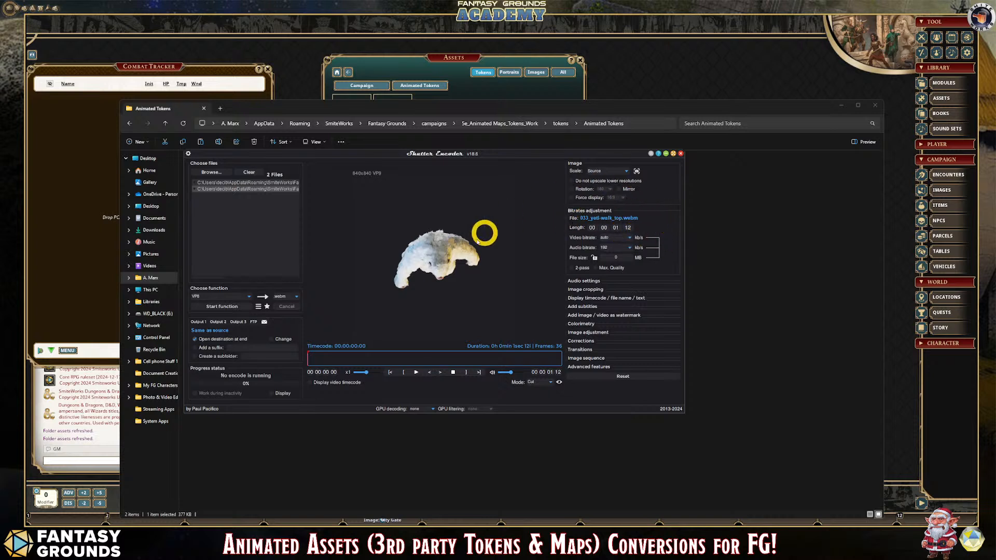
left_click(602, 367)
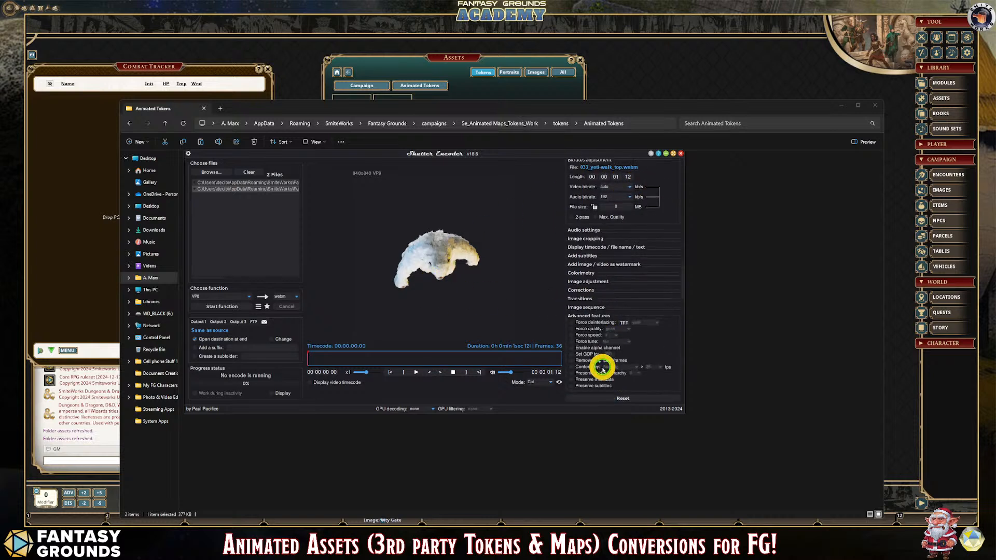
left_click(571, 348)
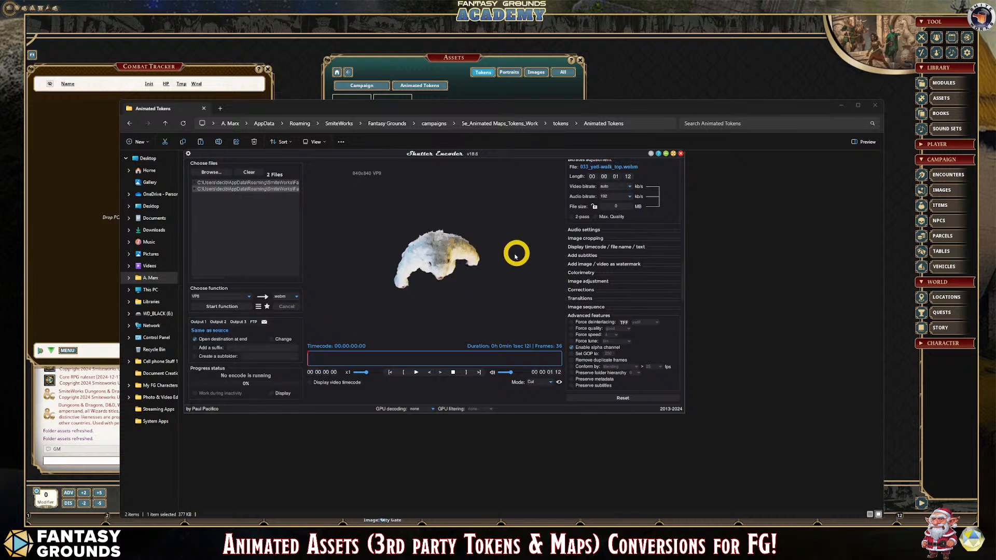
- Set the audio conversion to No audio and start the VP8 conversion of both yeti files
left_click(278, 183)
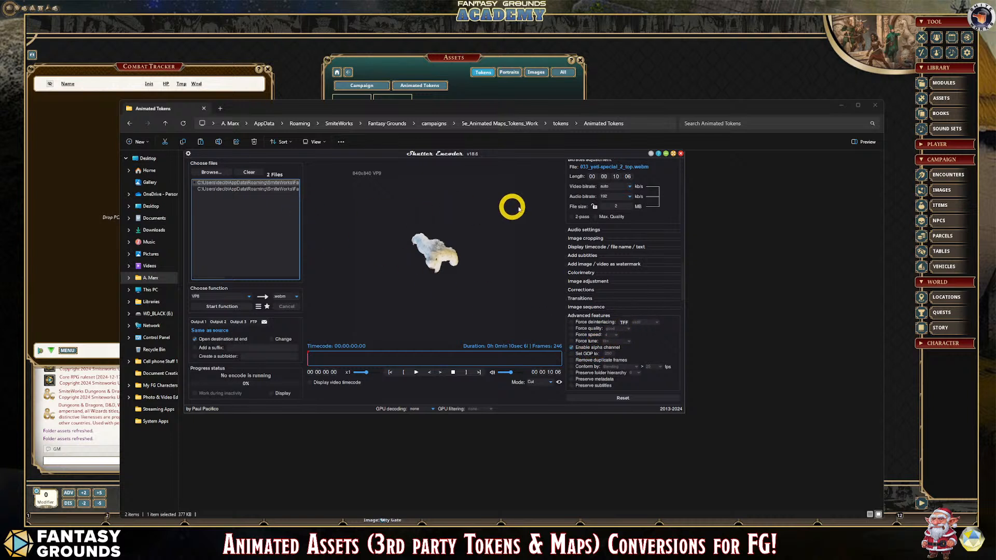
left_click(601, 231)
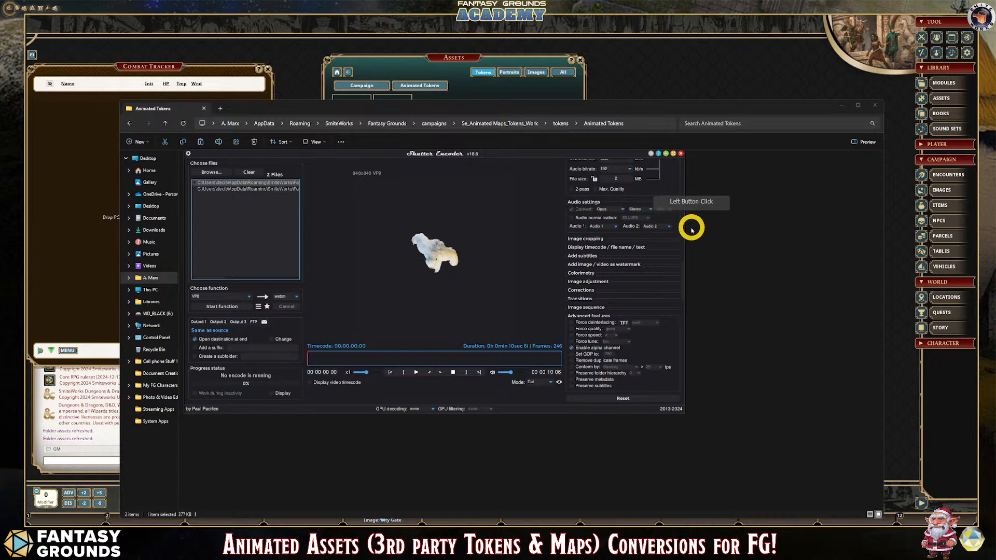
left_click(617, 209)
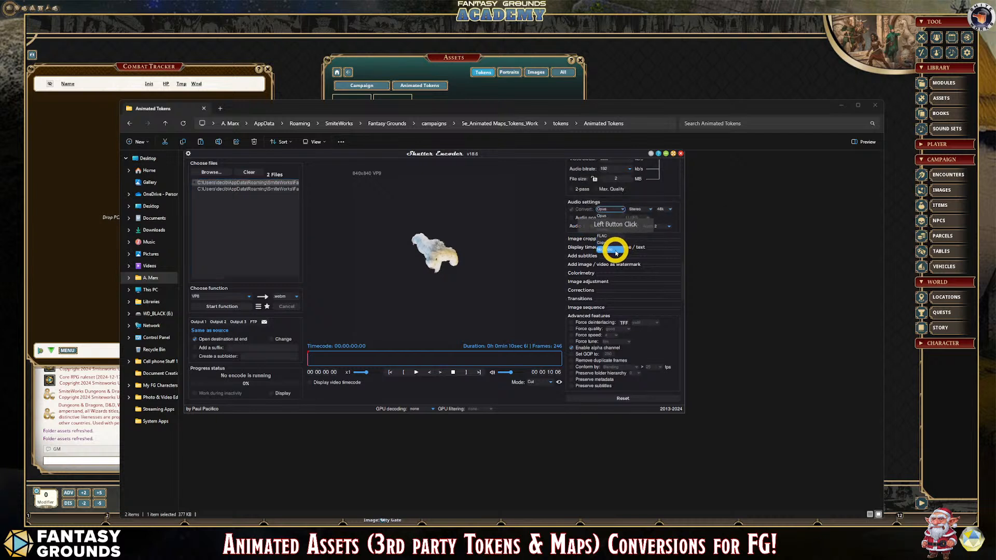
left_click(612, 249)
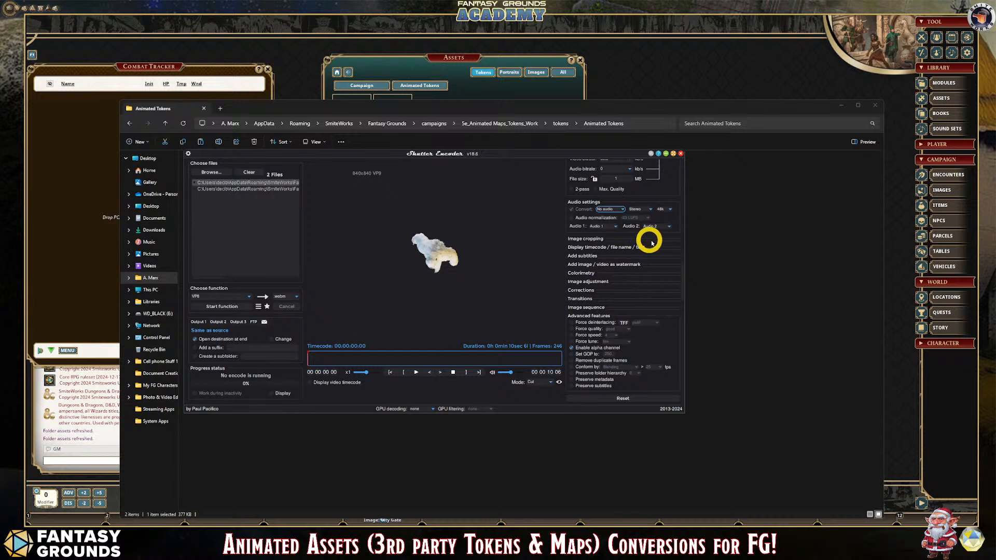
left_click(271, 190, "shift")
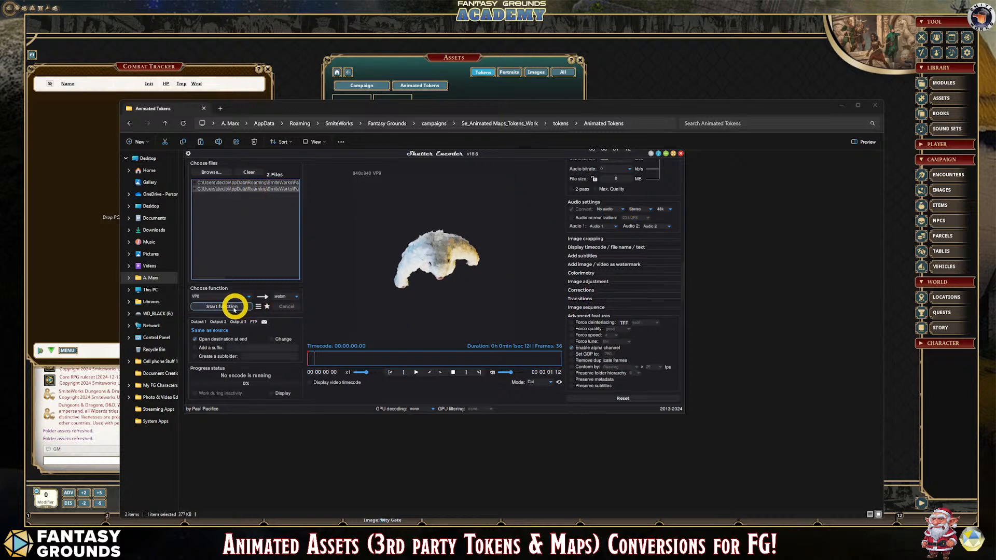
left_click(231, 309)
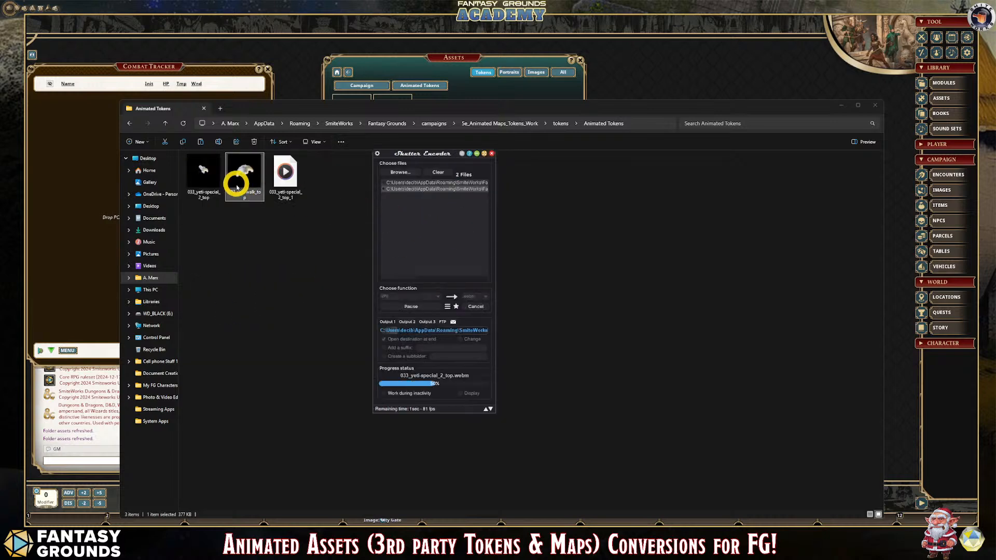
- Delete the original 033_yeti-special_2_top and 033_yeti-walk_top files, leaving only the converted copies in the folder
left_click(284, 202)
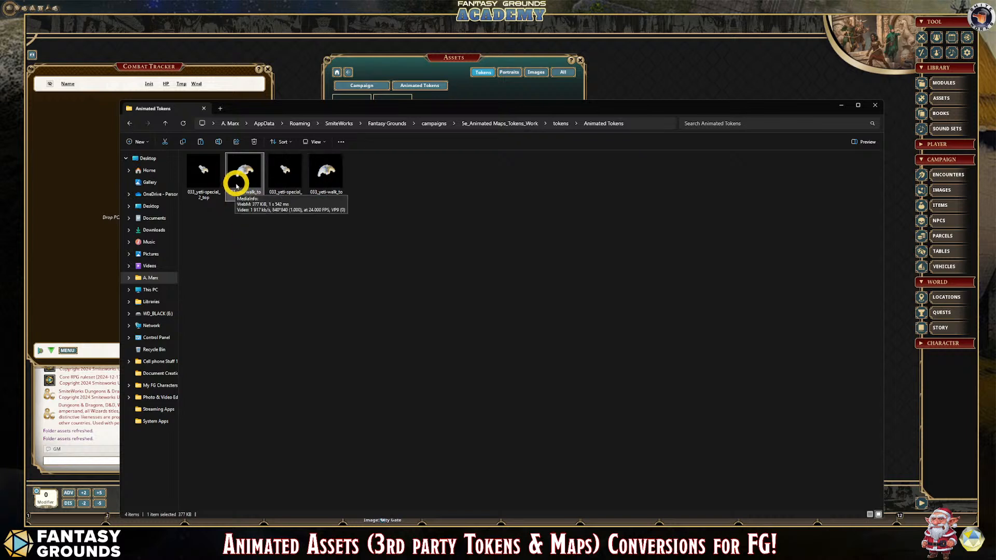
left_click(207, 174, "ctrl")
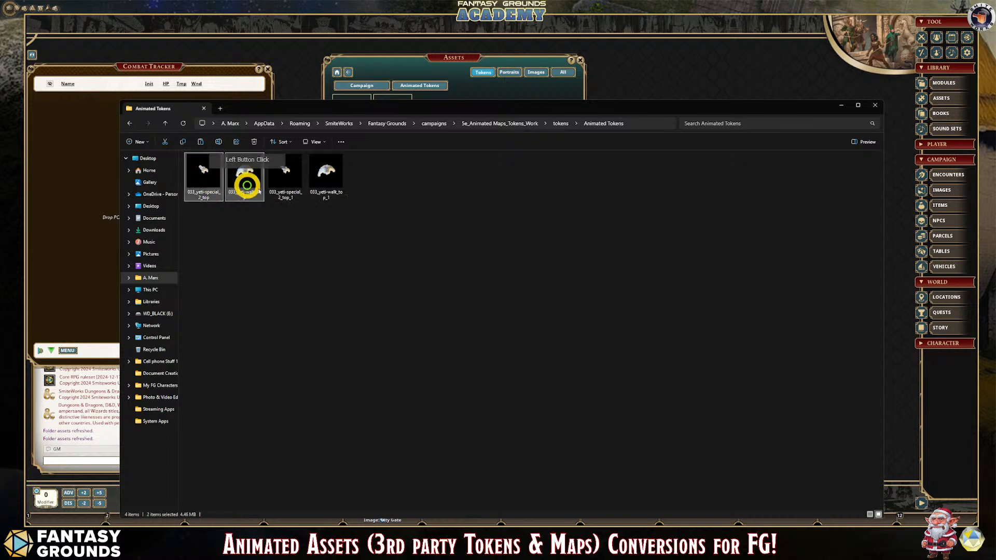
key("Delete")
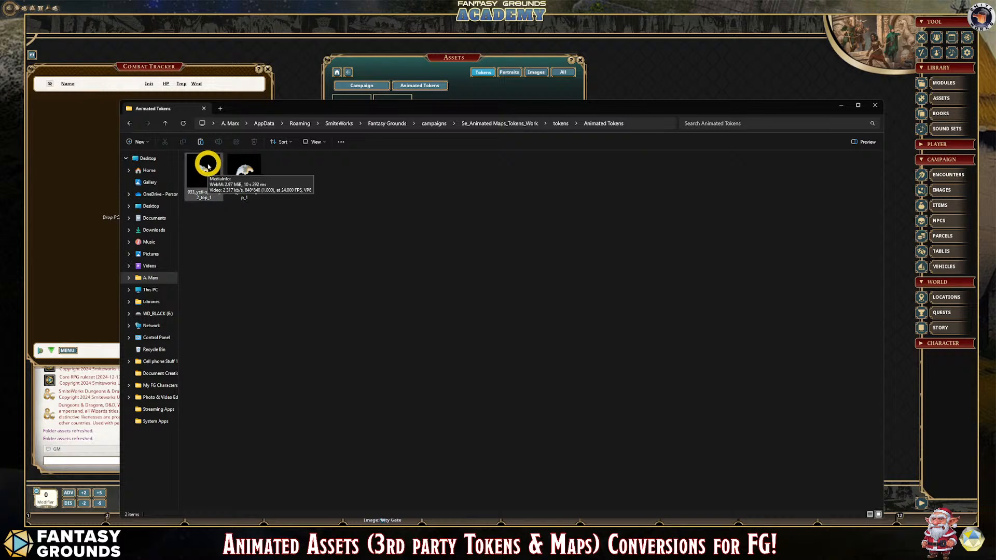
- Rename the converted 033_yeti-special_2_top_1 file to TKN_Yeti_01 and the converted 033_yeti-walk_top_1 file to TKN_Yeti_02
left_click(208, 200)
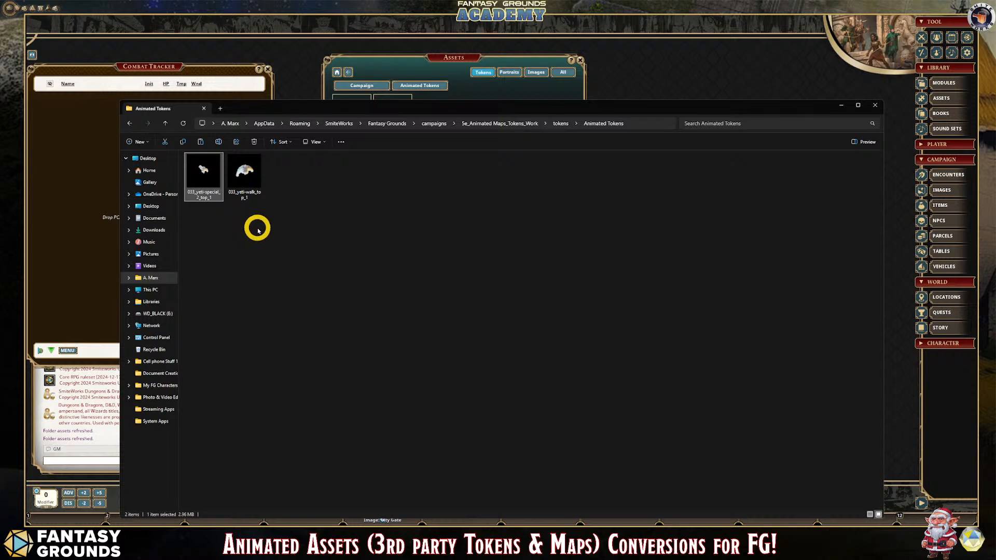
left_click(203, 195)
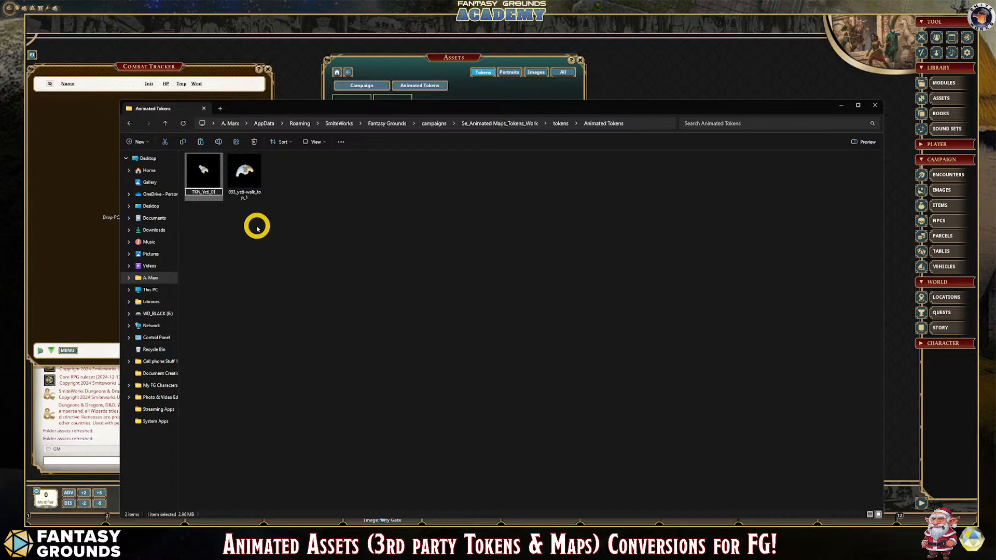
left_click(256, 226)
left_click(247, 195)
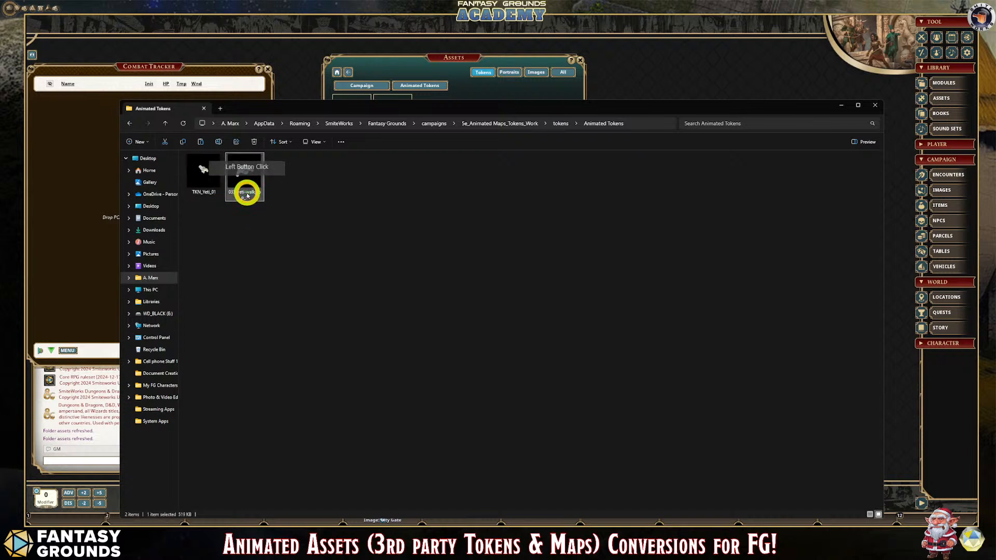
left_click(247, 196)
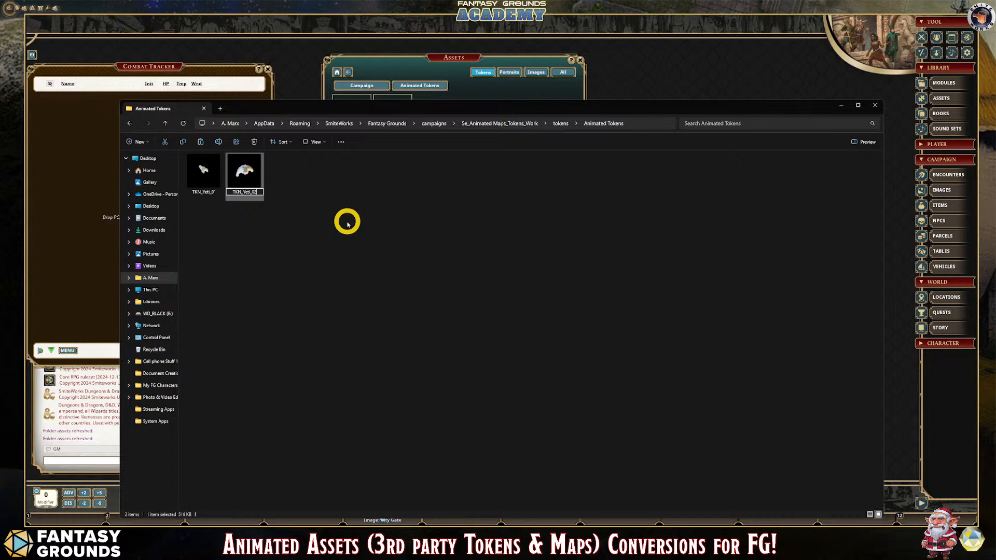
left_click(348, 224)
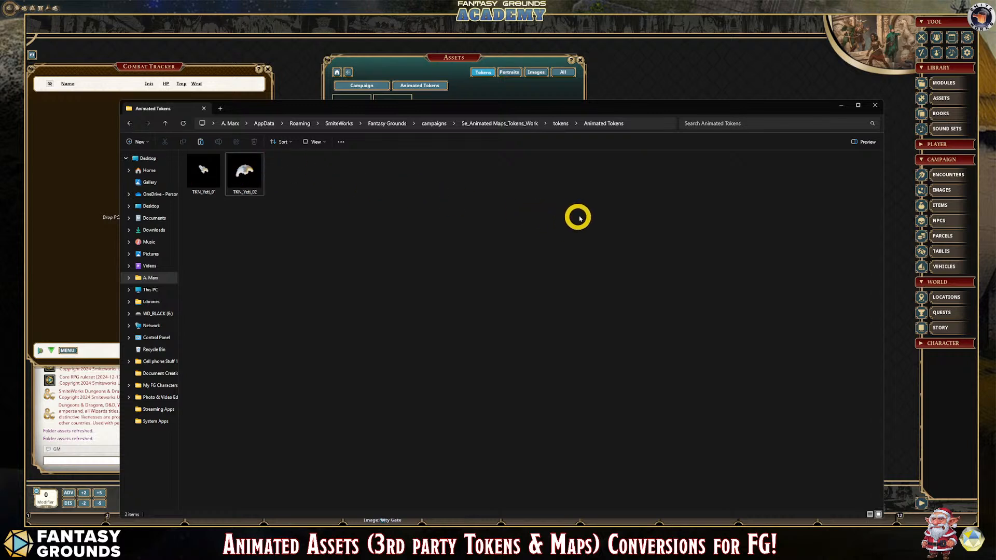
- Close the Animated Tokens folder and Shutter Encoder, and refresh the folder assets in Fantasy Grounds
left_click(875, 105)
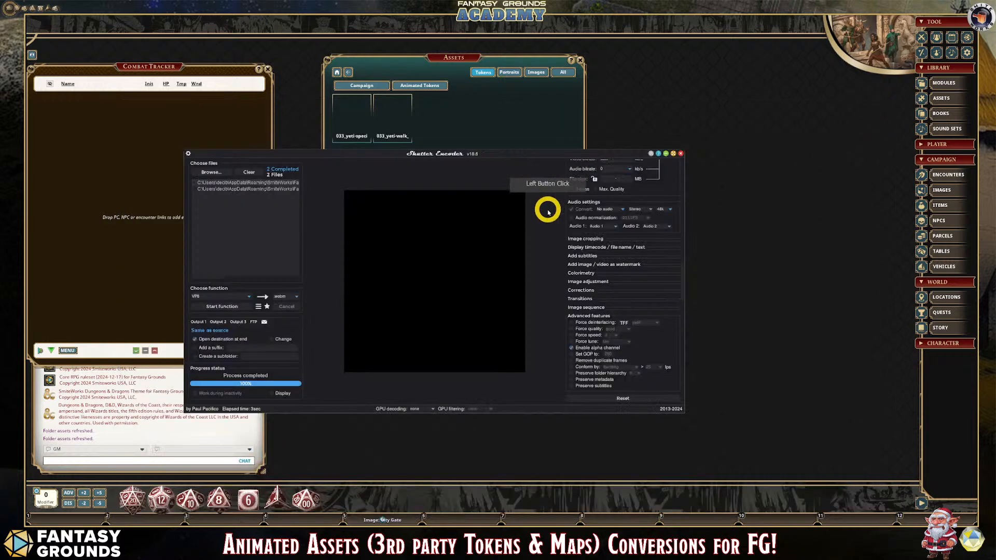
left_click(682, 154)
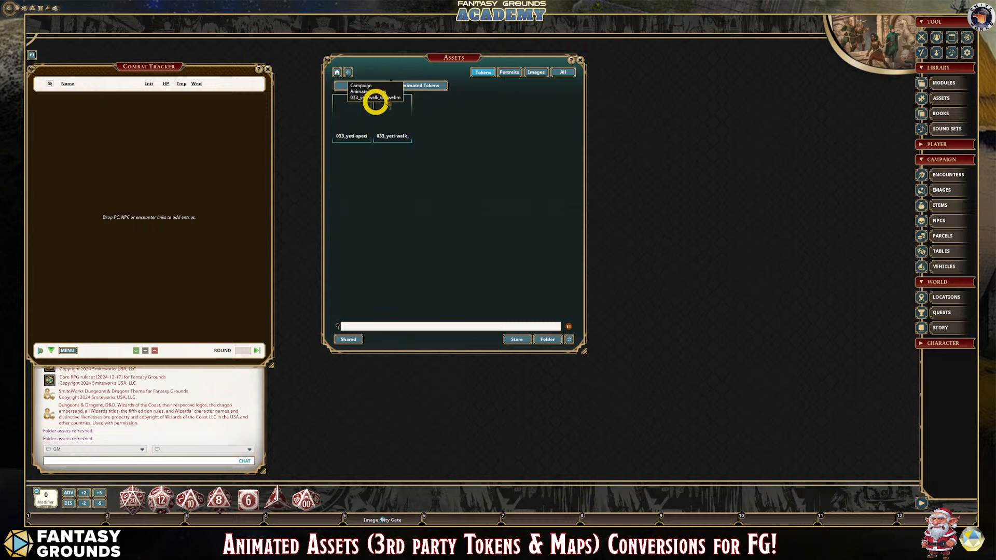
left_click(569, 342)
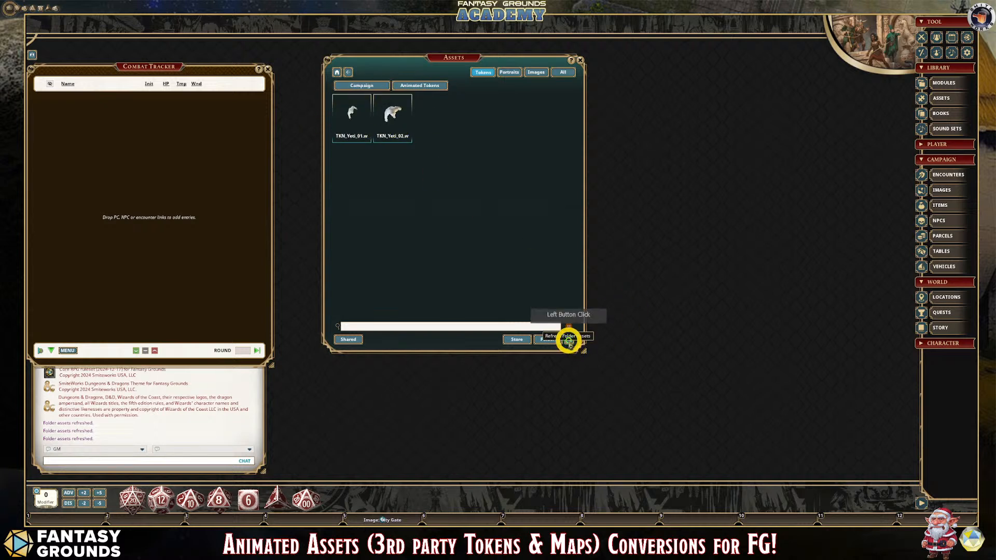
- Preview the animated yeti tokens TKN_Yeti_01 and TKN_Yeti_02 from the campaign token assets
left_click(346, 116)
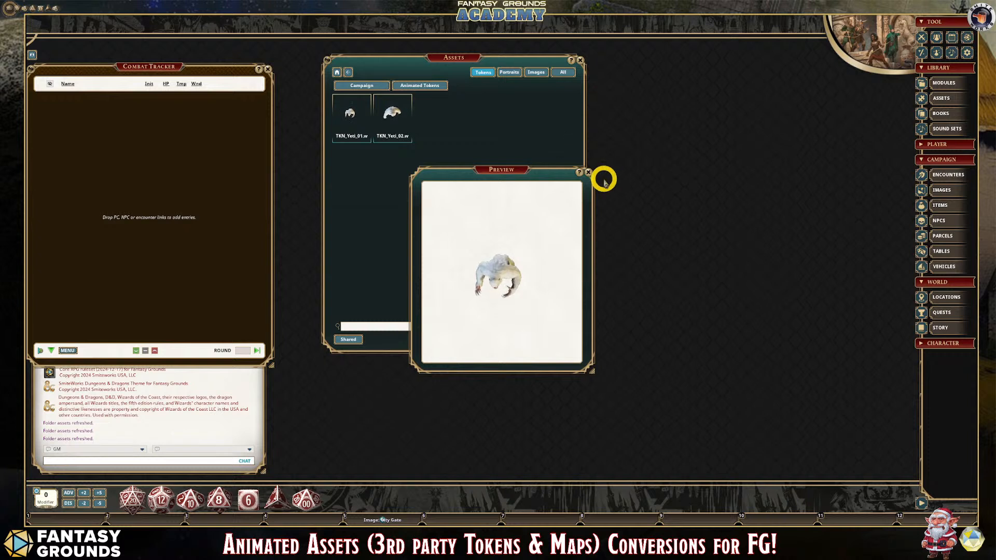
left_click(589, 172)
left_click(389, 110)
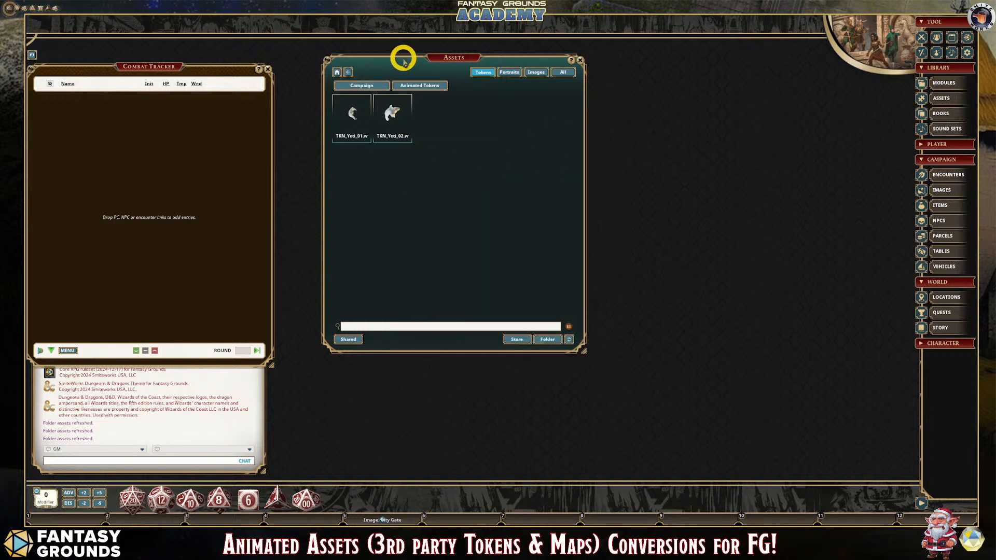
- Open the Greater Yeti record from the NPC list and arrange it beside the token assets, closing the list
left_click_drag(403, 57, 664, 59)
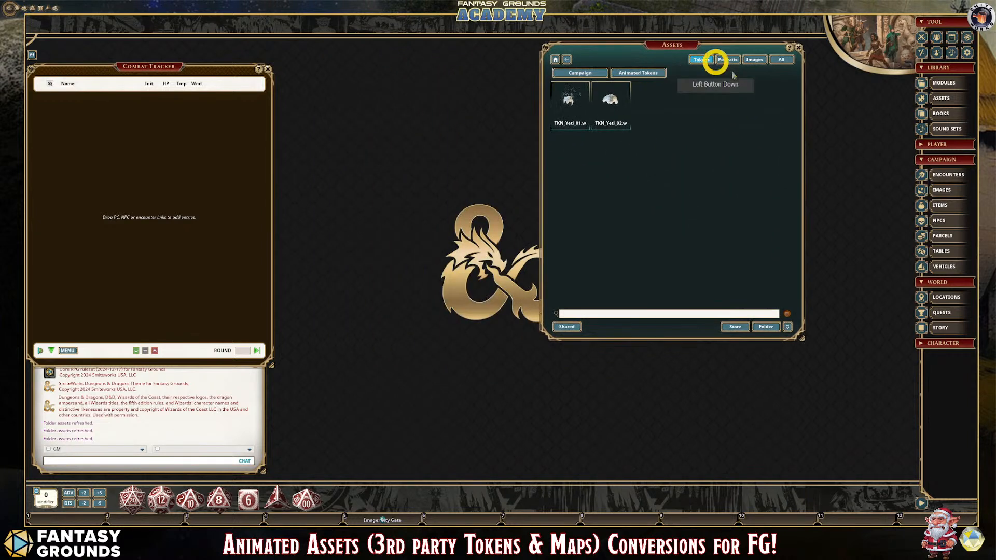
left_click(940, 220)
left_click(351, 80)
left_click_drag(351, 81, 373, 60)
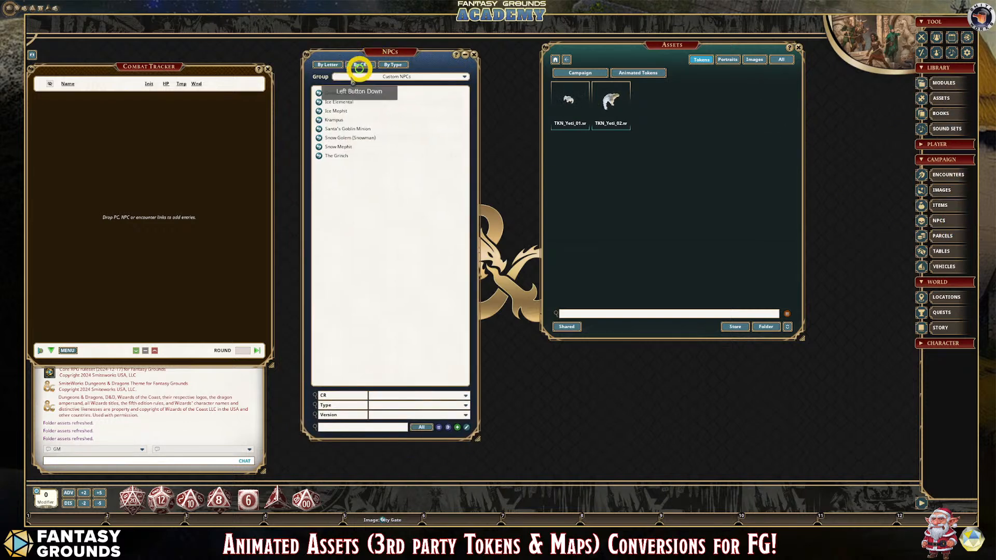
left_click(319, 93)
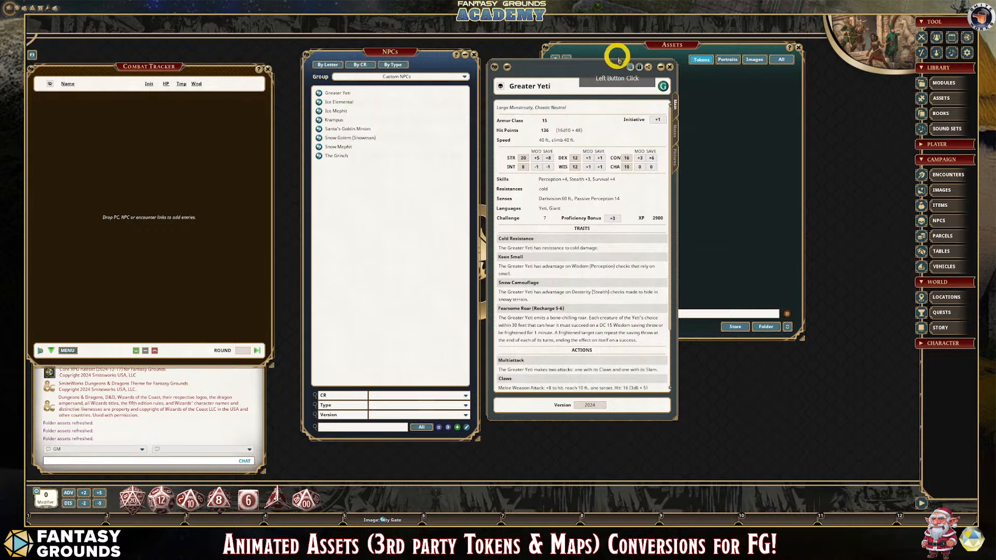
left_click_drag(600, 61, 409, 63)
left_click(473, 54)
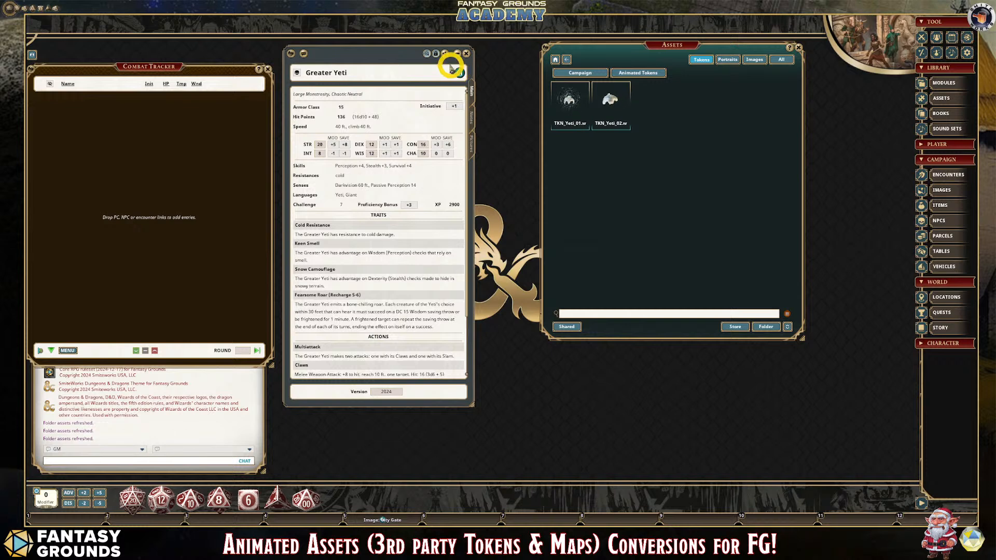
- Unlock the Greater Yeti record and replace its default flat token with TKN_Yeti_02 from the token assets
left_click(435, 56)
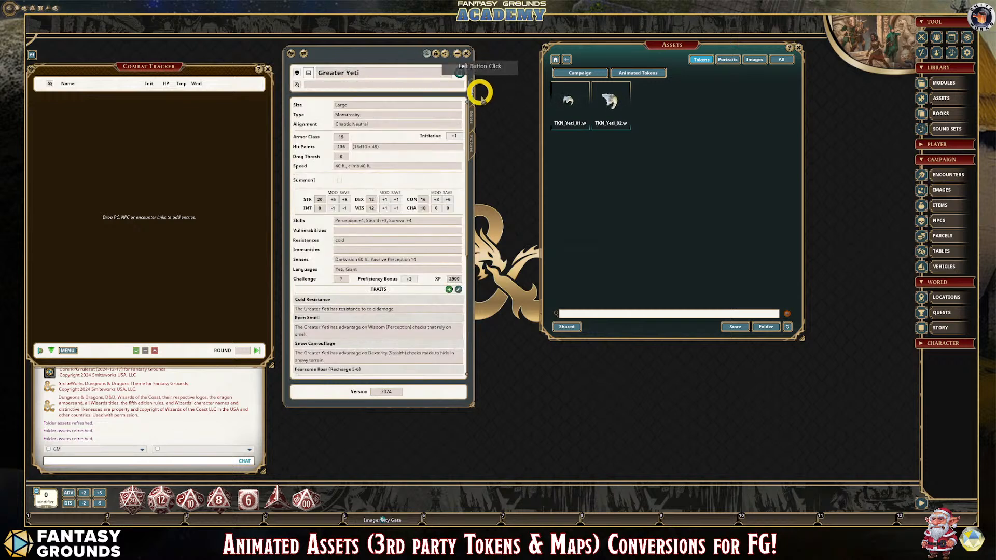
left_click(470, 146)
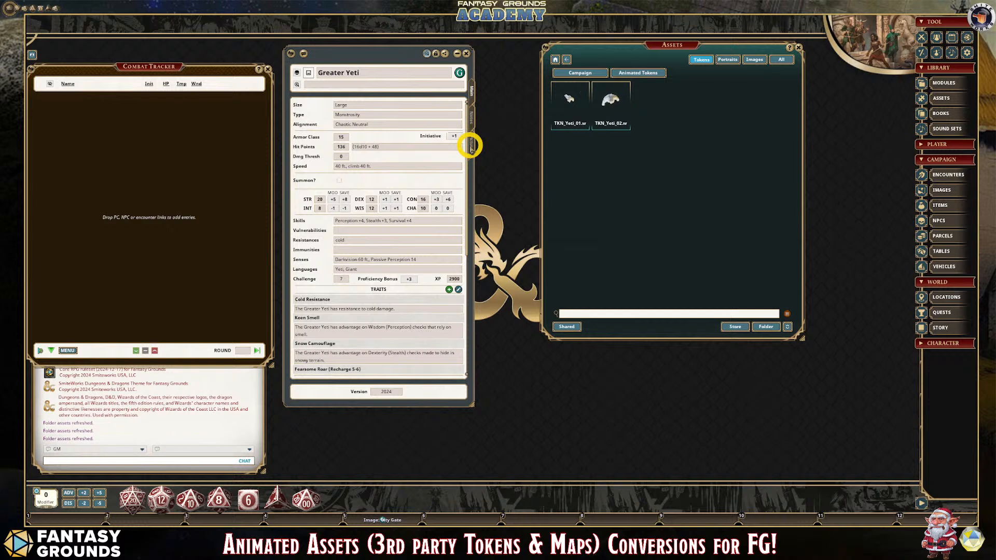
left_click(472, 148)
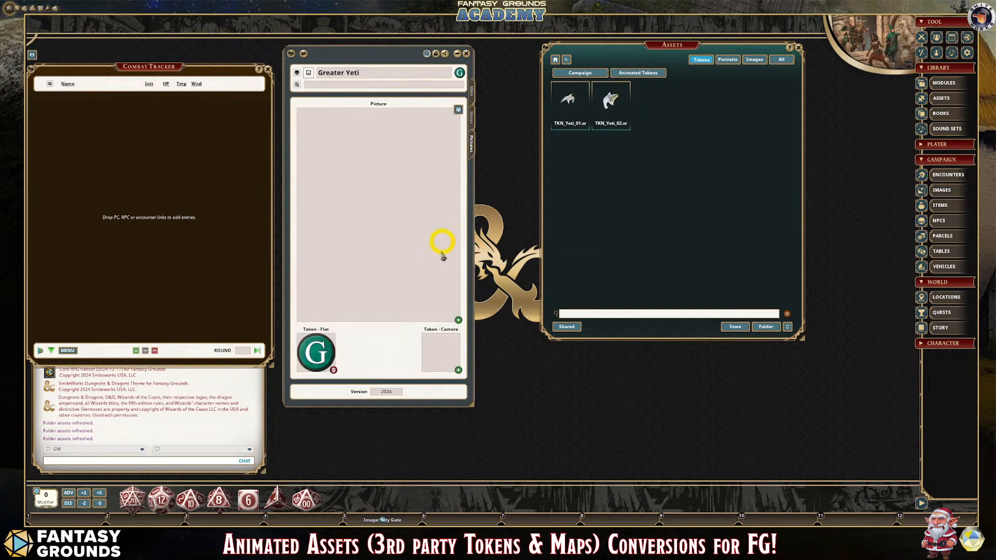
left_click(333, 370)
left_click(332, 372)
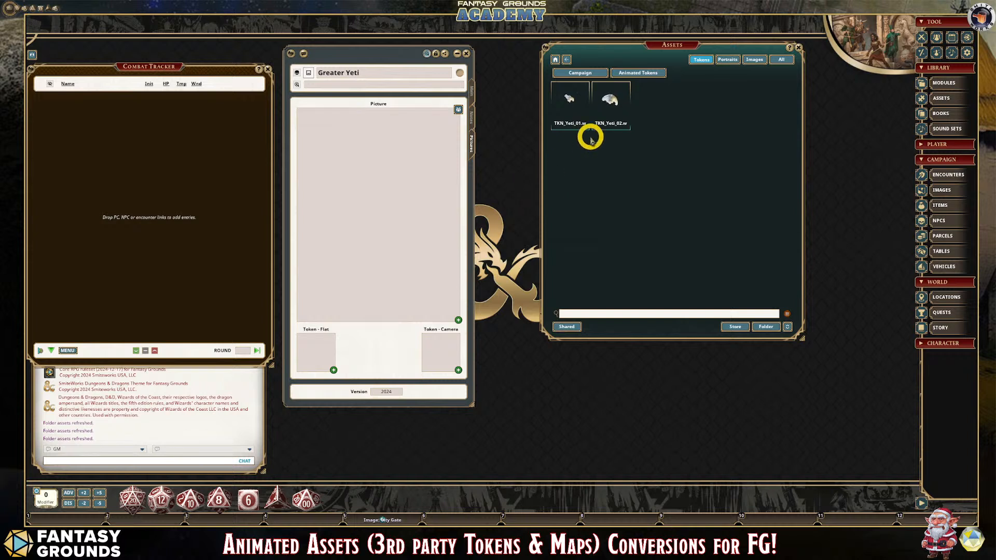
left_click_drag(614, 98, 314, 349)
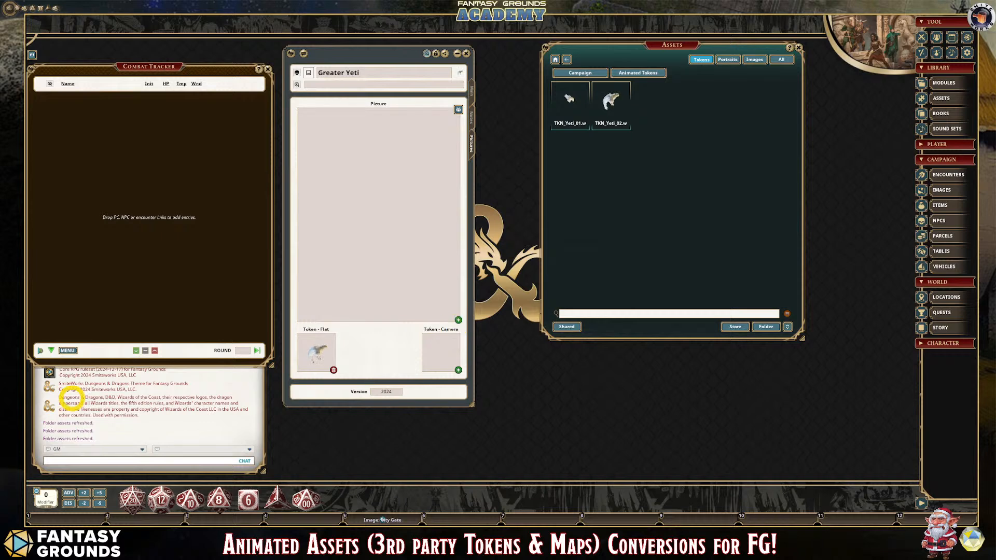
- Switch to File Explorer, go up to the 033_yeti source folder and play the 033_yeti-idle_face animation
key("alt+Tab")
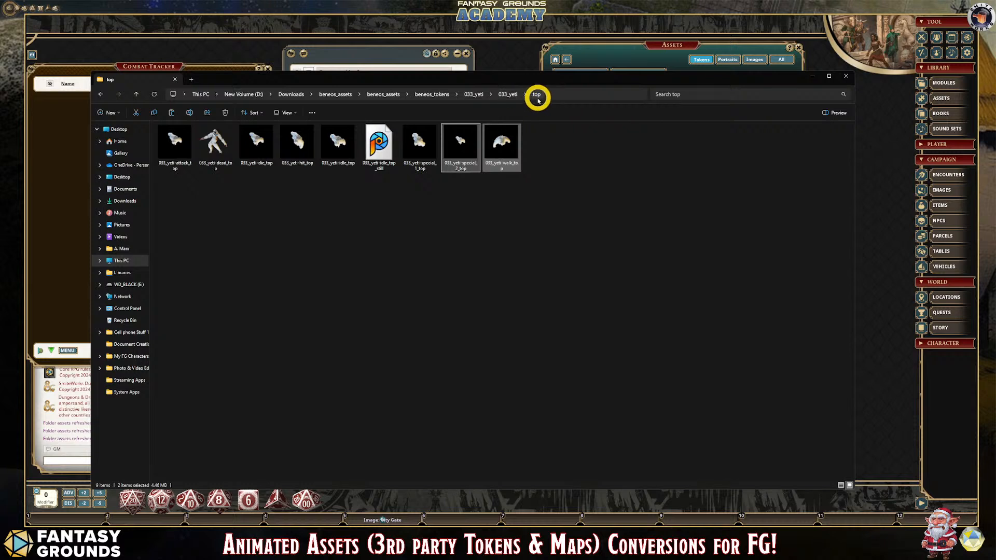
left_click(383, 146)
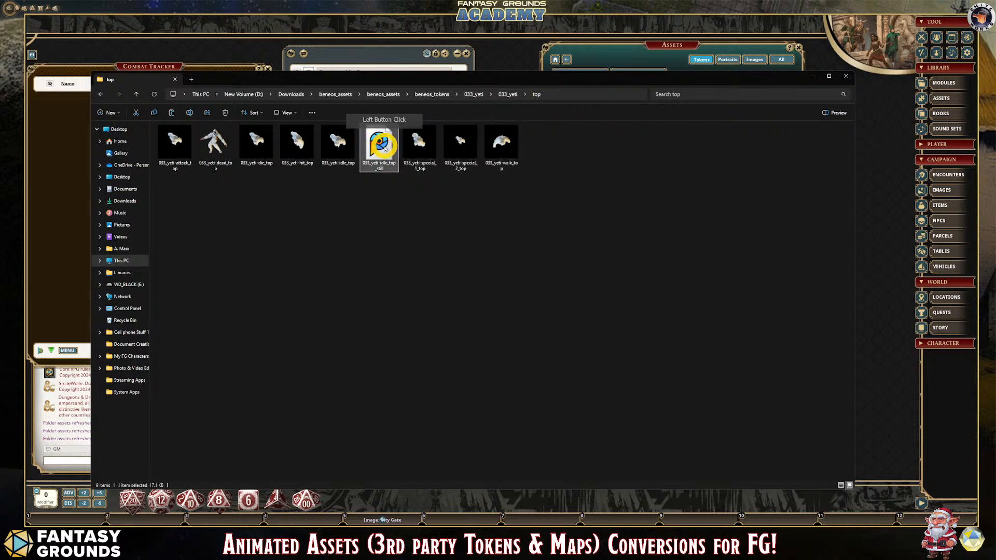
left_click(502, 95)
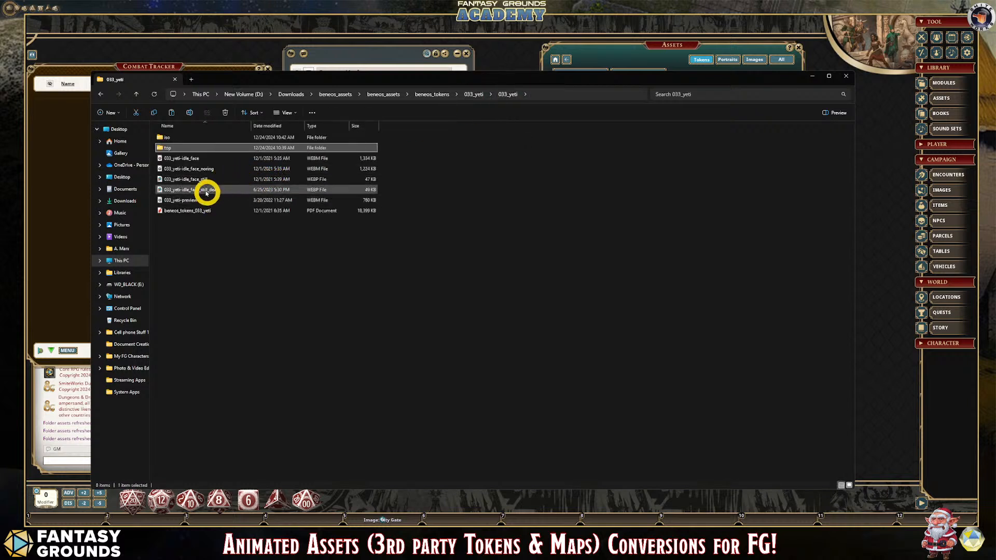
double_click(194, 159)
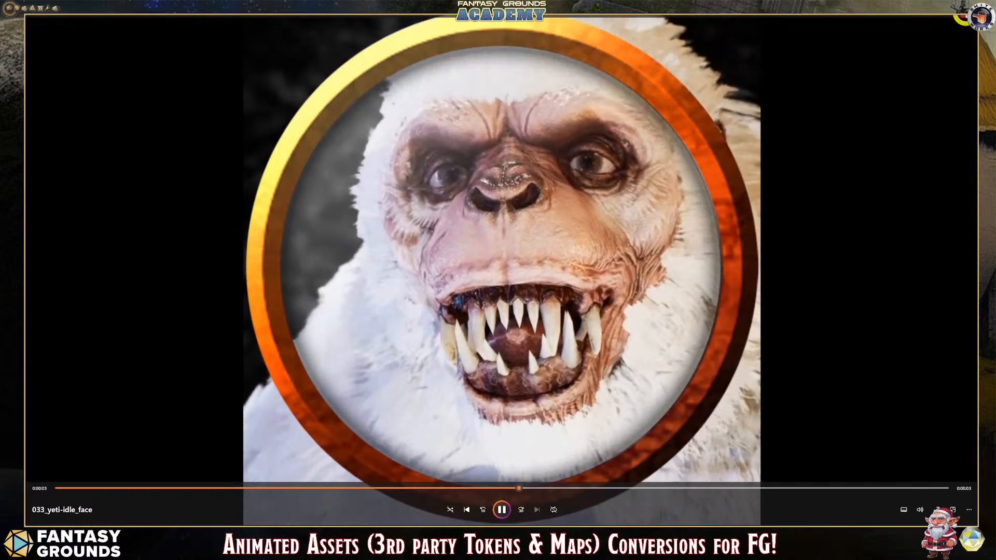
left_click(966, 20)
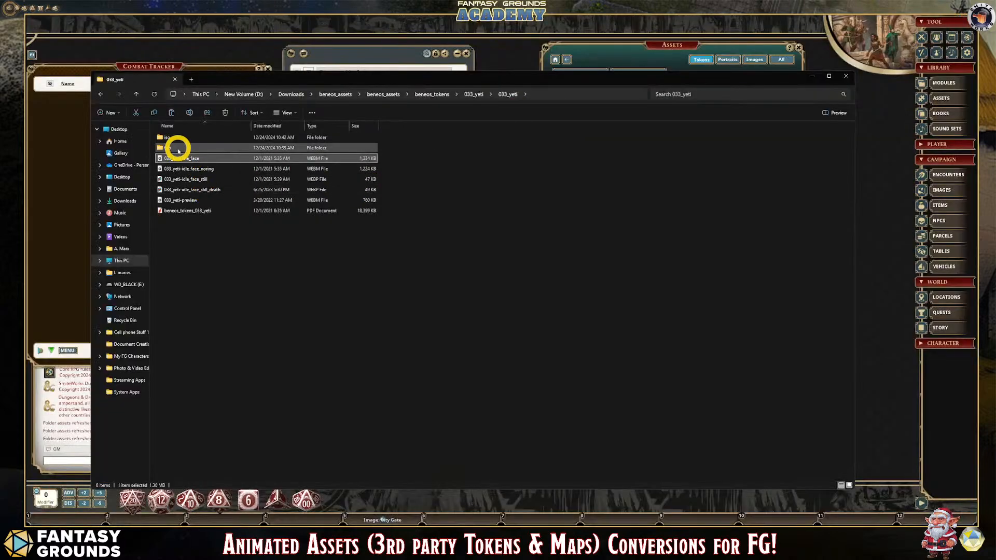
- Open the iso subfolder and play the 033_yeti-idle_iso animation to examine the full-body yeti
double_click(178, 138)
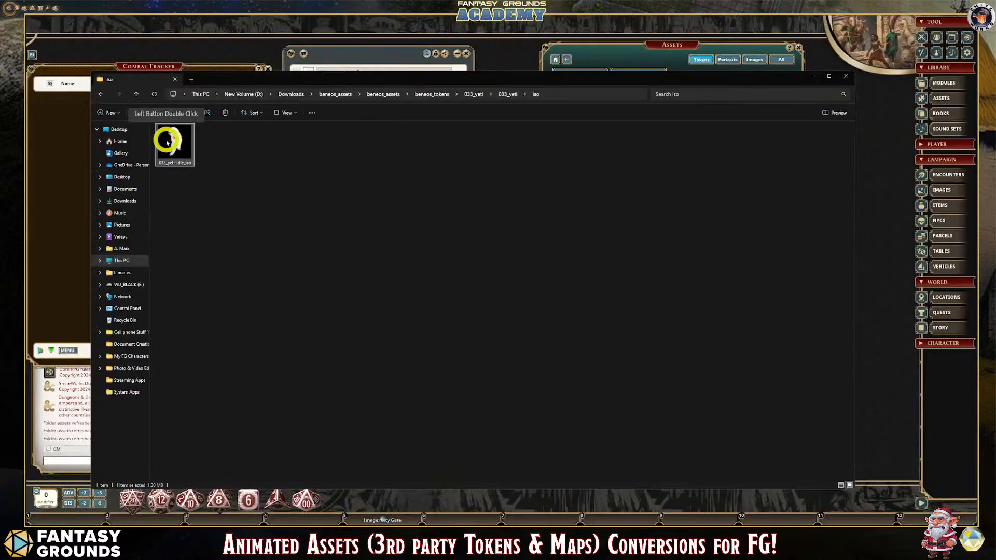
double_click(167, 141)
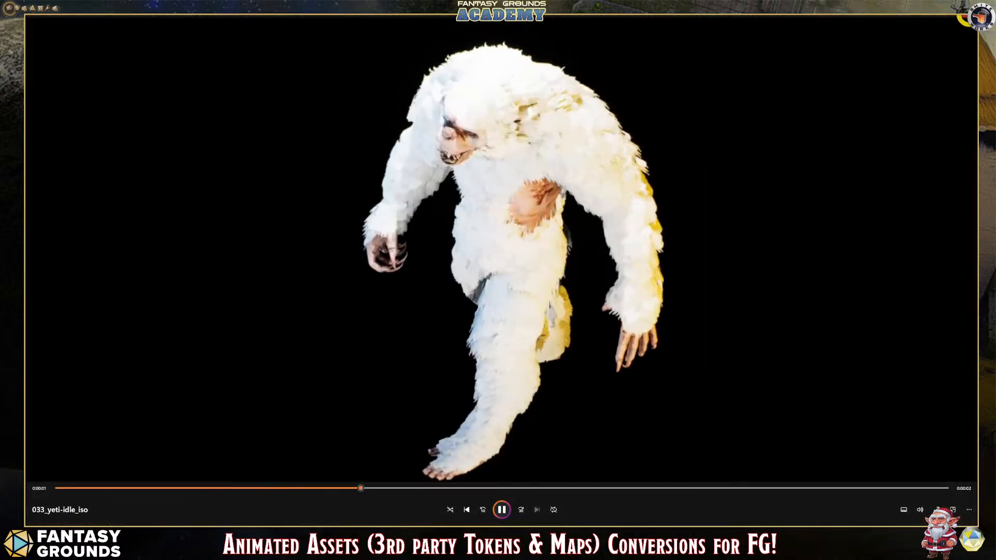
left_click(969, 16)
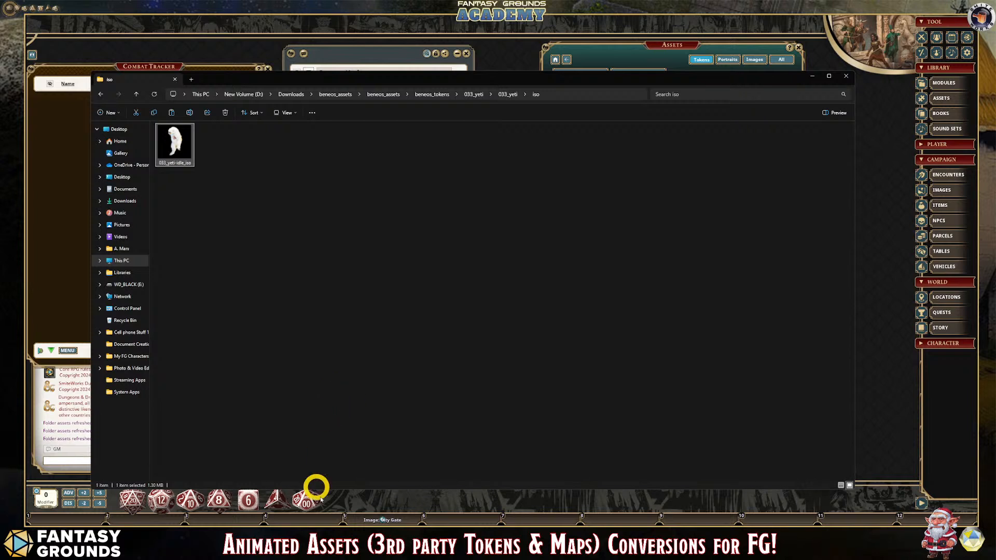
- Launch Shutter Encoder, add 033_yeti-idle_iso to its file list and position the encoder window over the folder
mouse_move(156, 525)
left_click(424, 343)
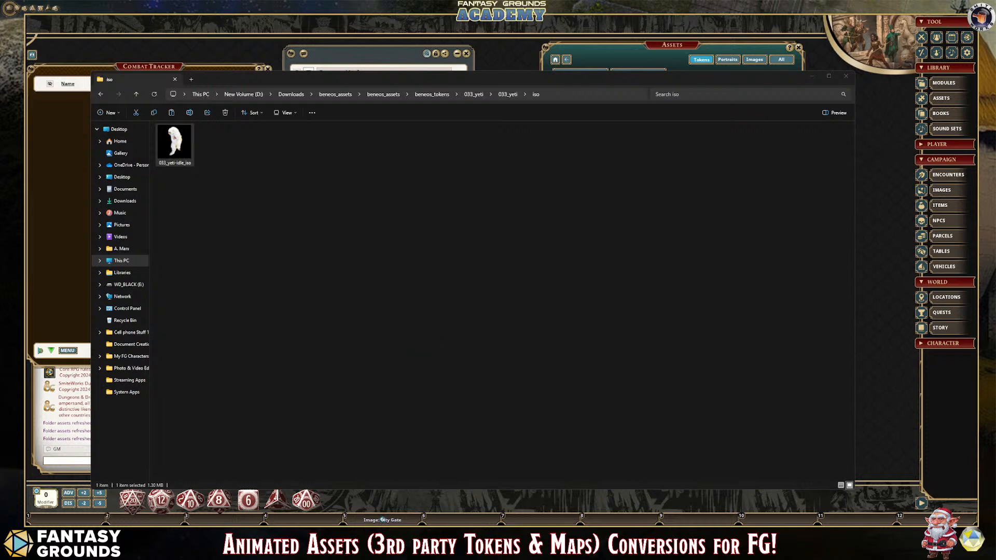
left_click_drag(456, 91, 309, 103)
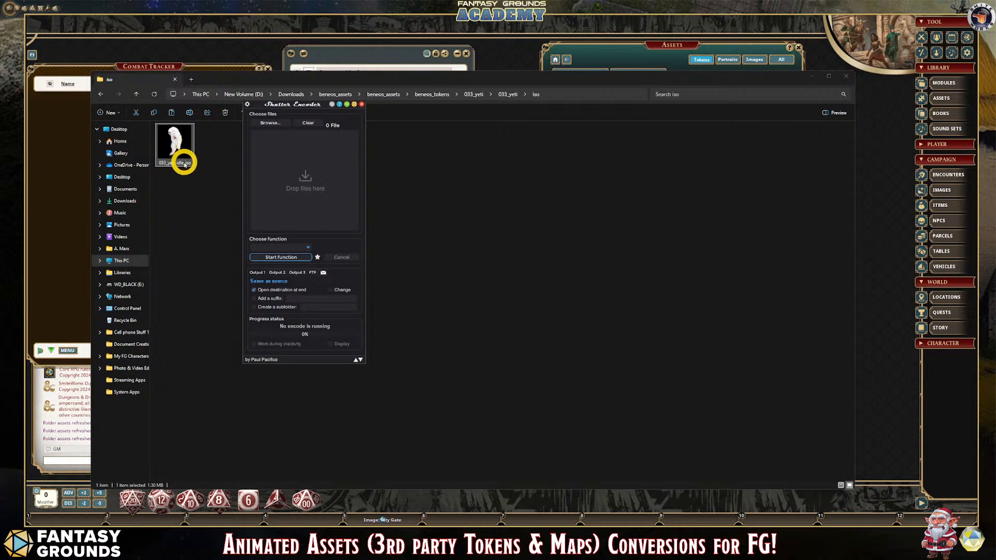
left_click_drag(302, 104, 488, 175)
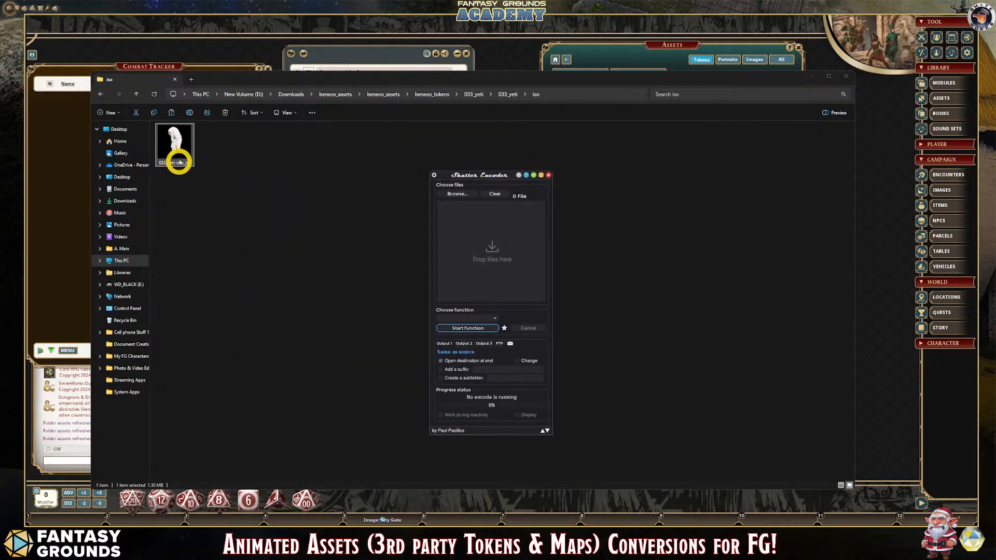
left_click(177, 160)
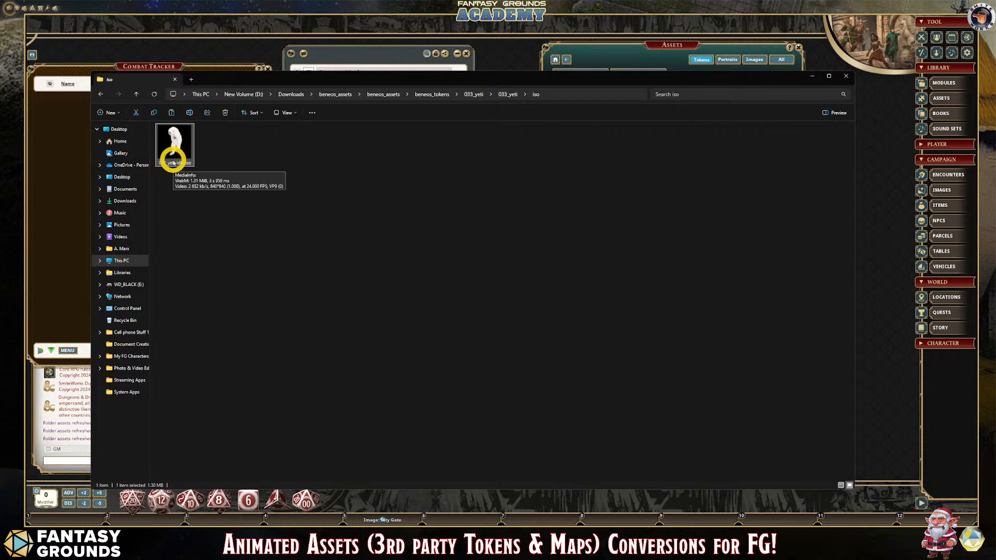
left_click(370, 540)
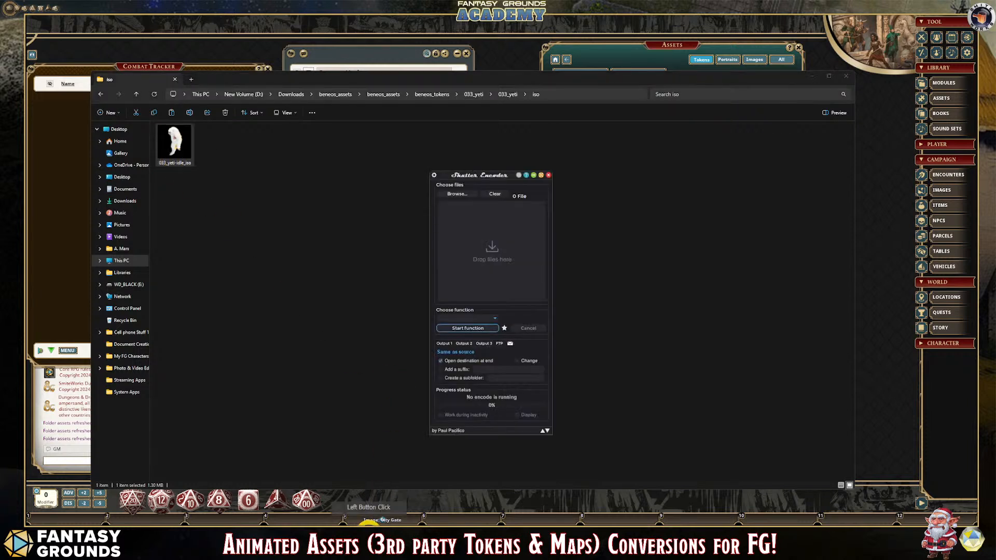
left_click_drag(172, 144, 488, 236)
left_click_drag(493, 174, 317, 141)
- Set the conversion function for 033_yeti-idle_iso to VP8 and set its audio conversion to No audio
left_click(317, 278)
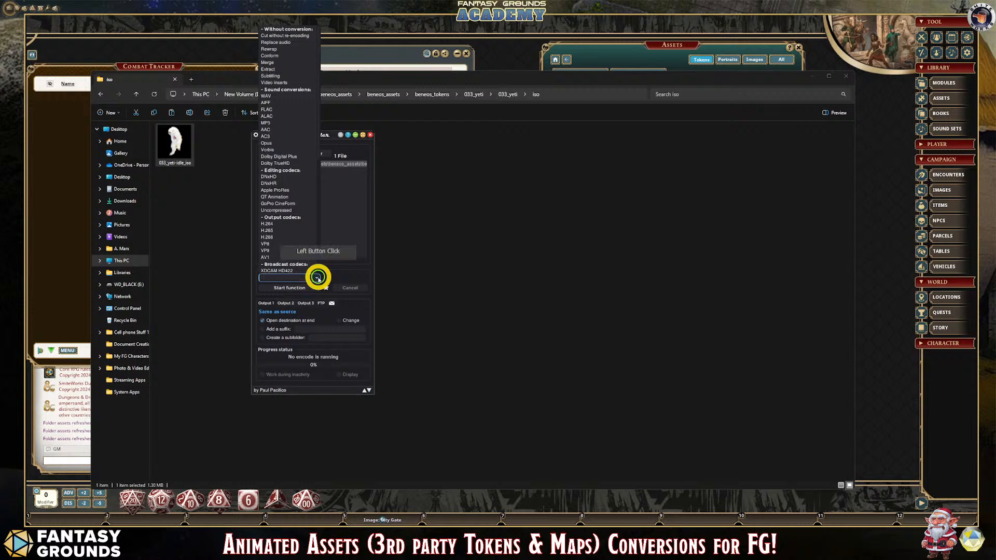
left_click(269, 244)
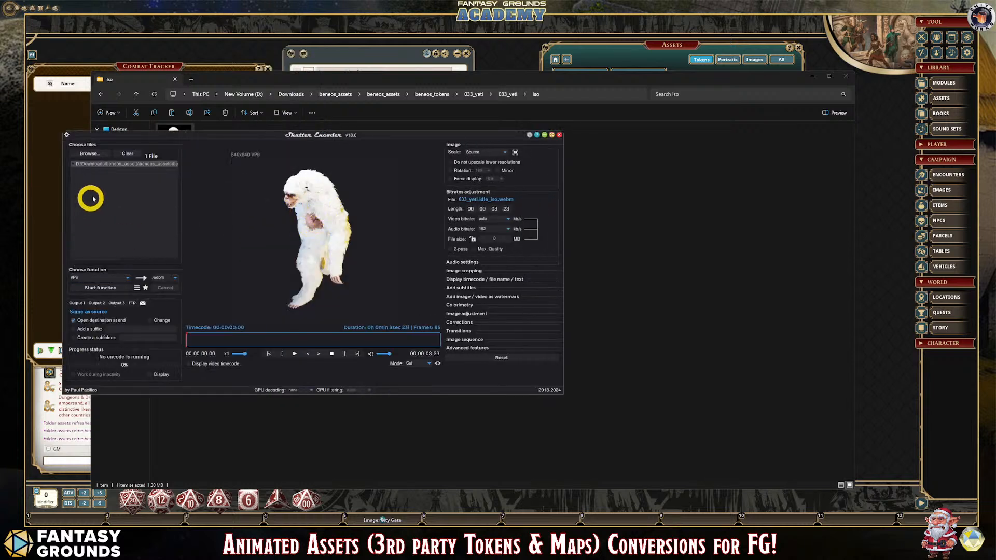
left_click(470, 262)
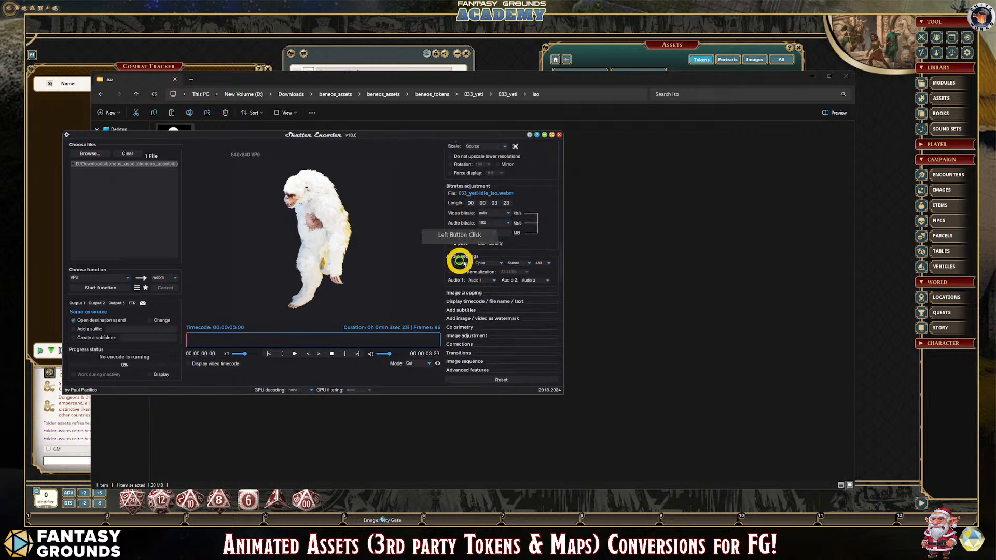
left_click(500, 264)
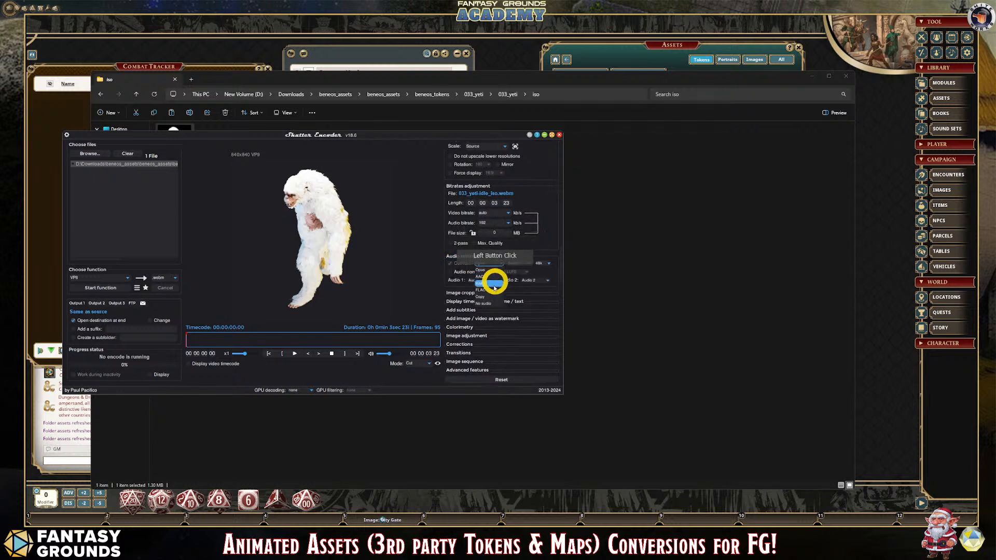
left_click(486, 305)
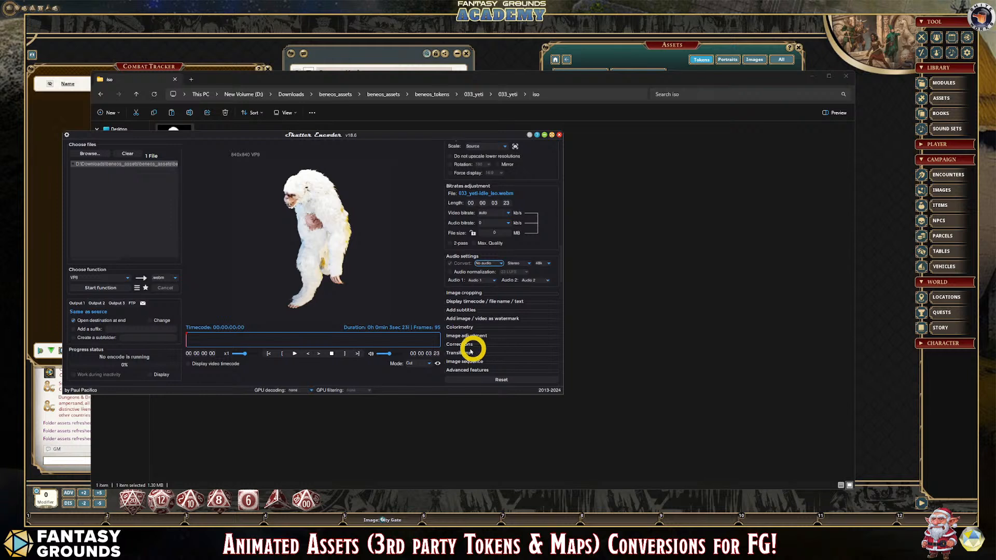
- Enable the alpha channel in the advanced features and start the VP8 conversion of 033_yeti-idle_iso
left_click(470, 370)
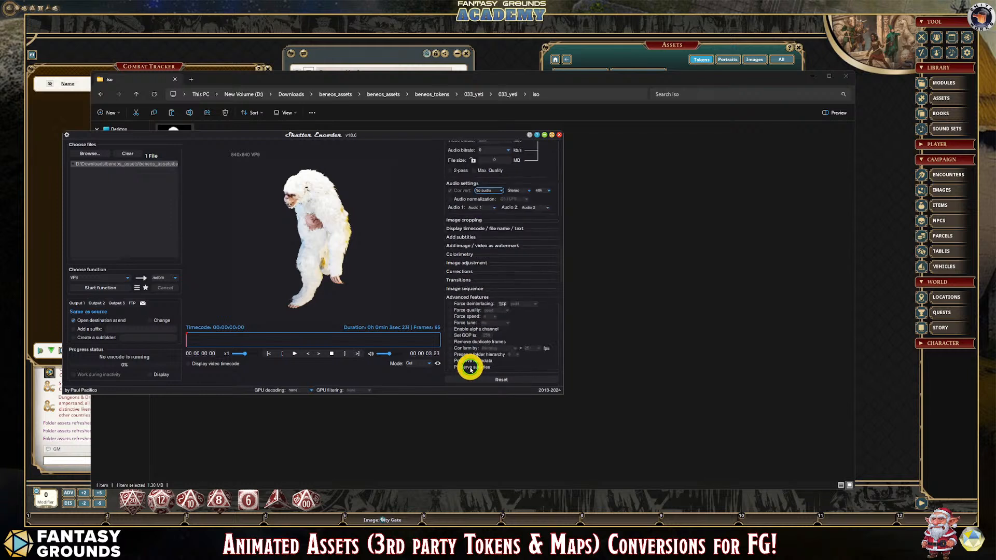
left_click(454, 328)
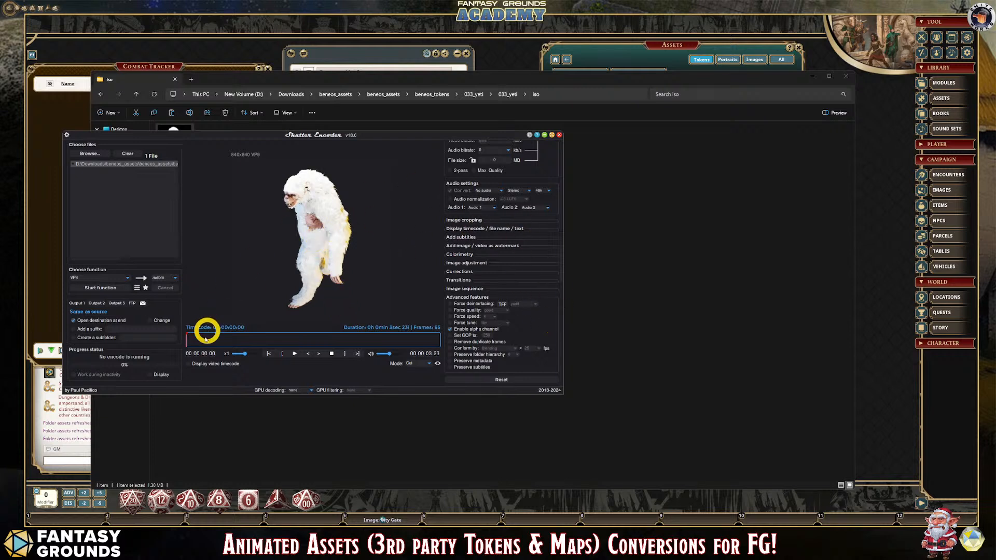
left_click(113, 288)
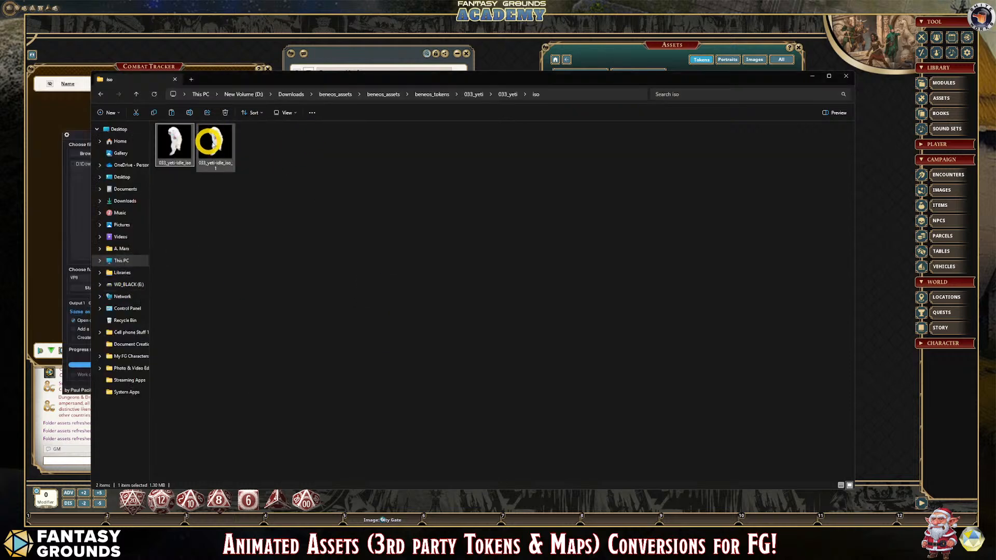
- Copy the converted 033_yeti-idle_iso_1 file and close the iso folder window
left_click(219, 156)
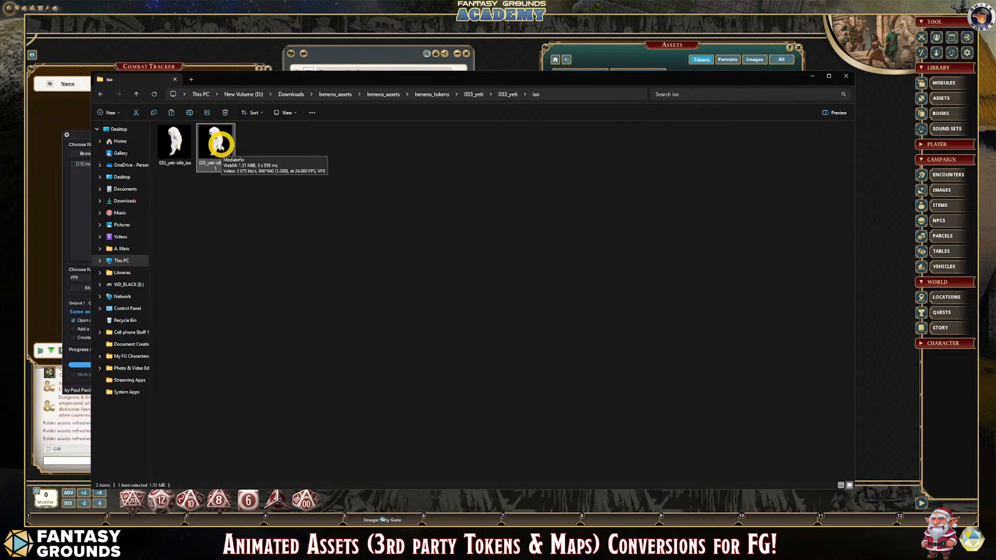
right_click(220, 147)
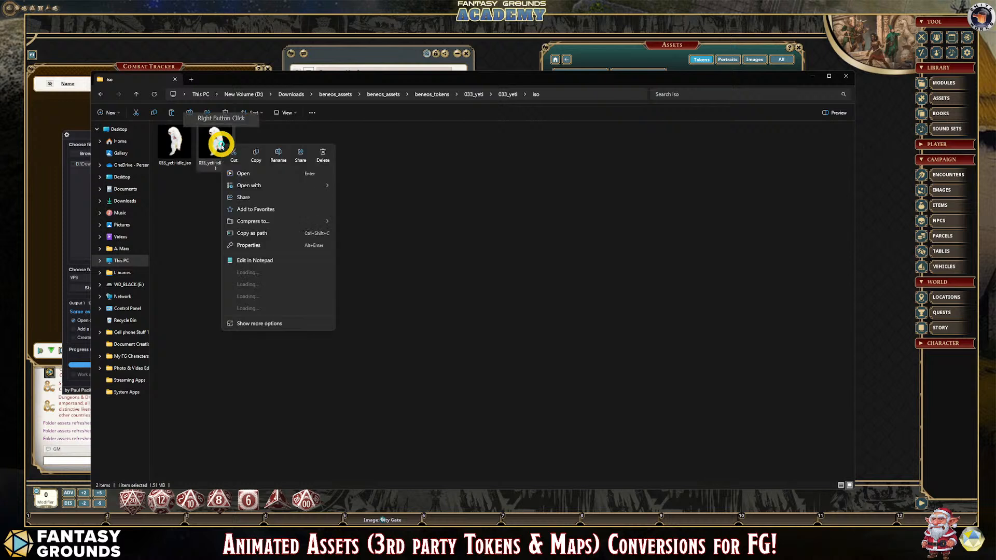
left_click(648, 125)
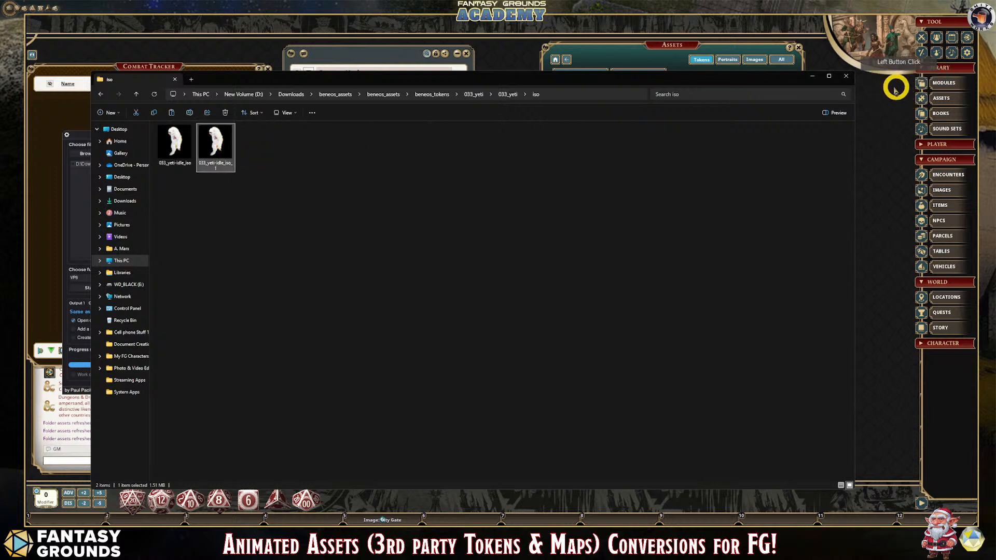
left_click(844, 81)
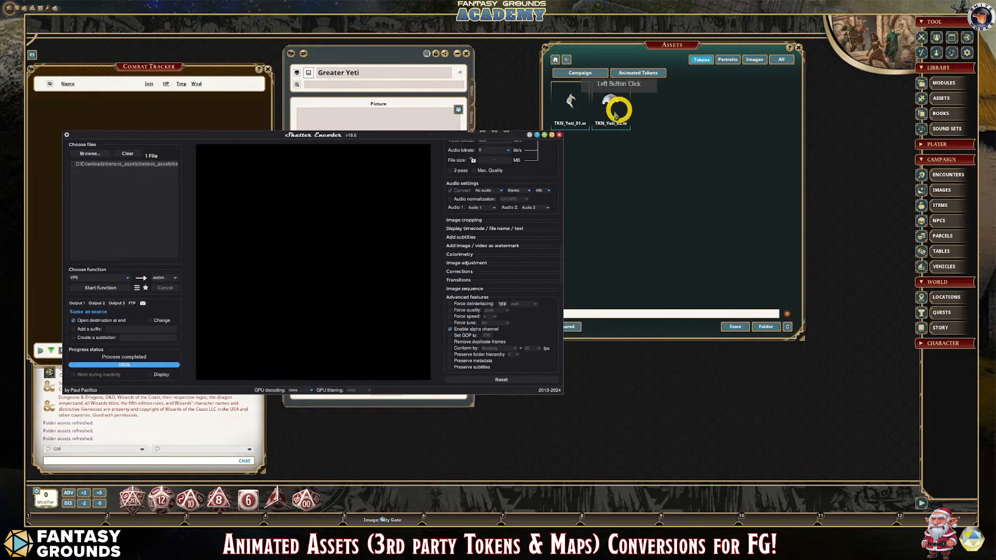
- Open the campaign's Animated Tokens folder from the Assets window, paste the converted yeti file and rename it 3D_Yeti_01
left_click(767, 326)
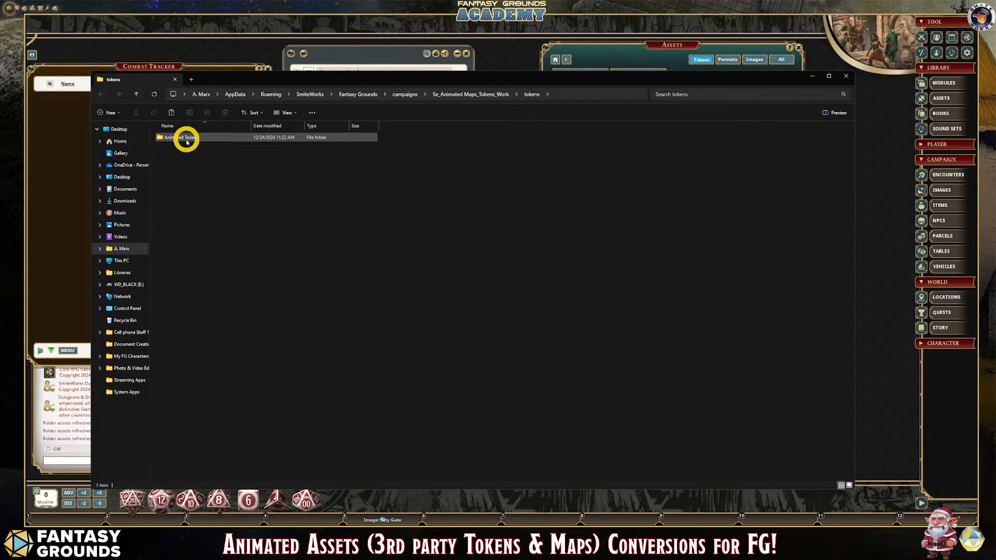
double_click(185, 139)
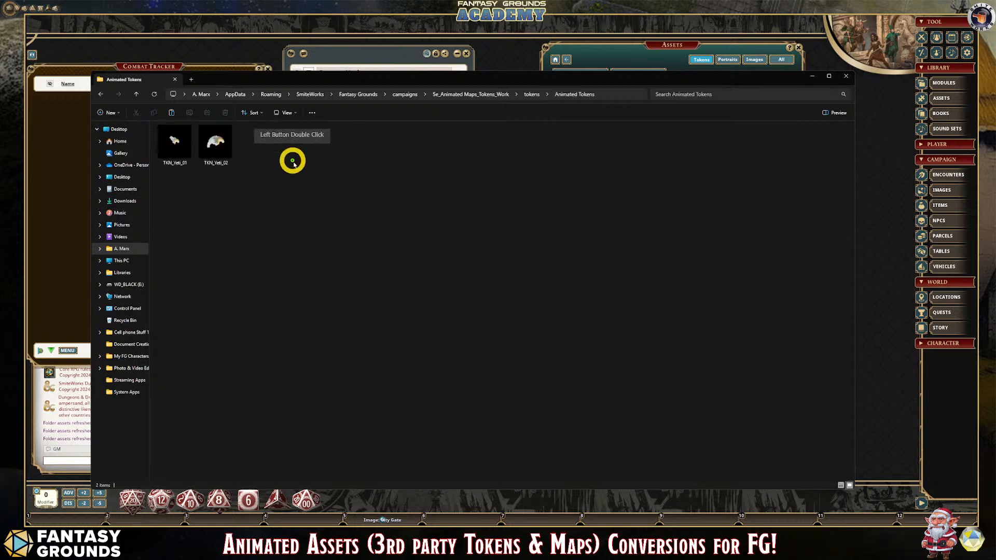
right_click(311, 156)
left_click(322, 161)
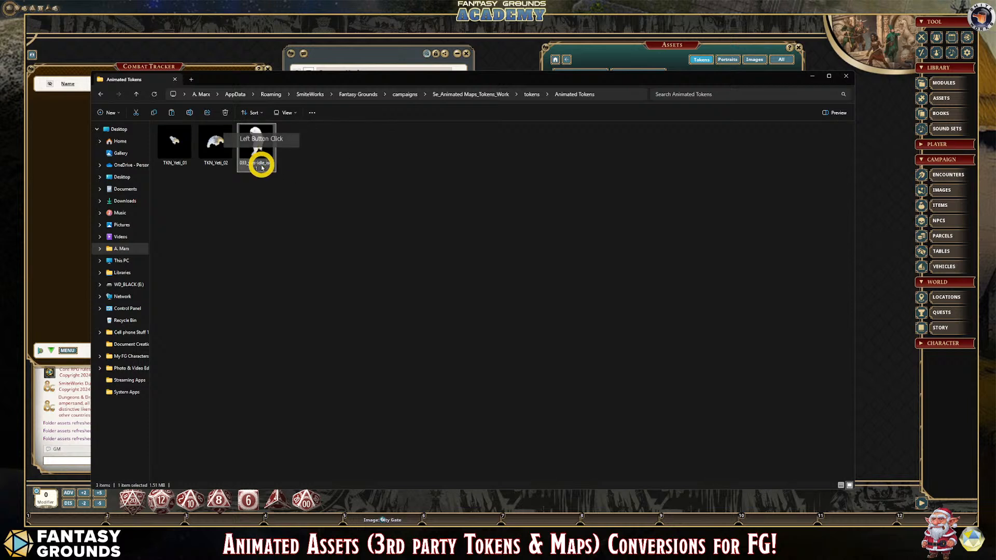
key("F2")
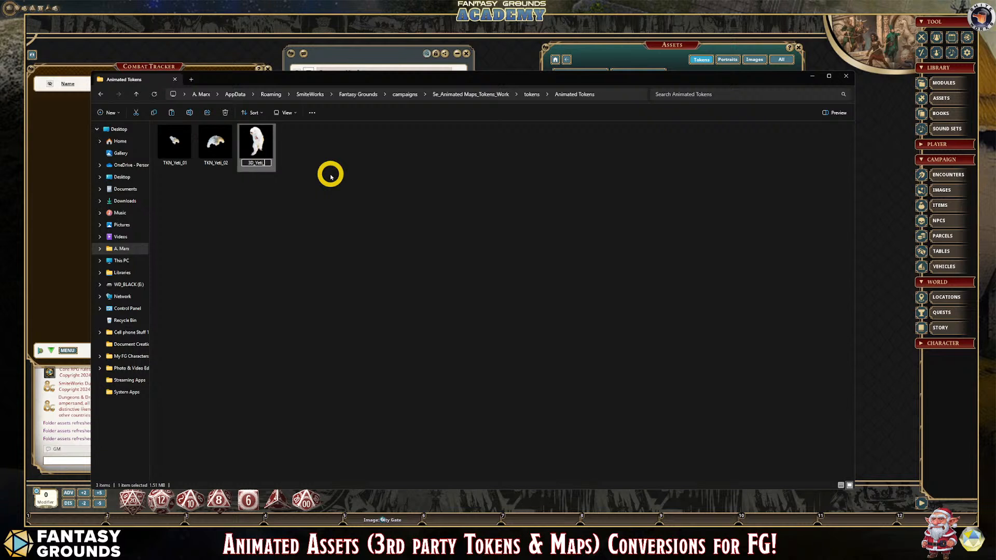
key("Return")
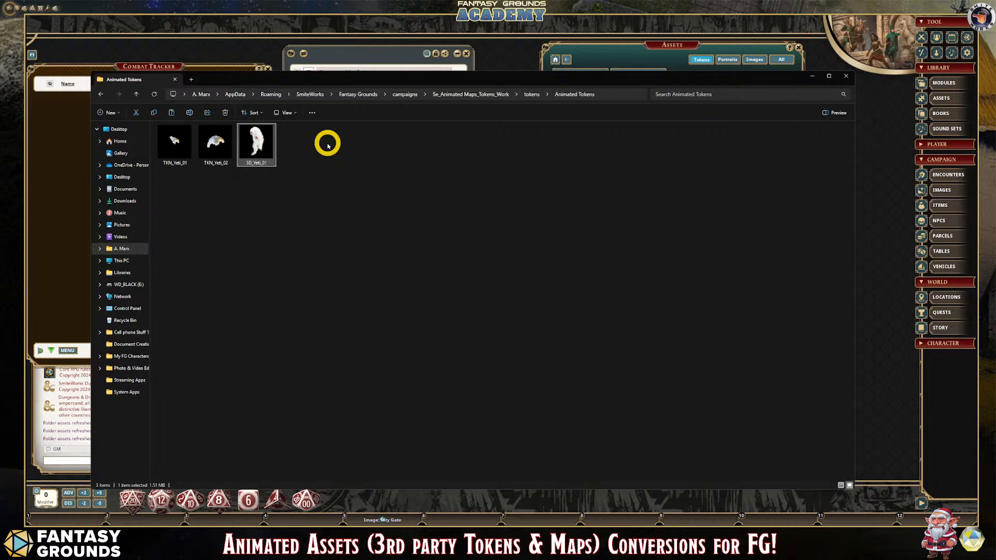
- Refresh the token assets in Fantasy Grounds and assign 3D_Yeti_01 as the Greater Yeti's camera token
left_click(813, 75)
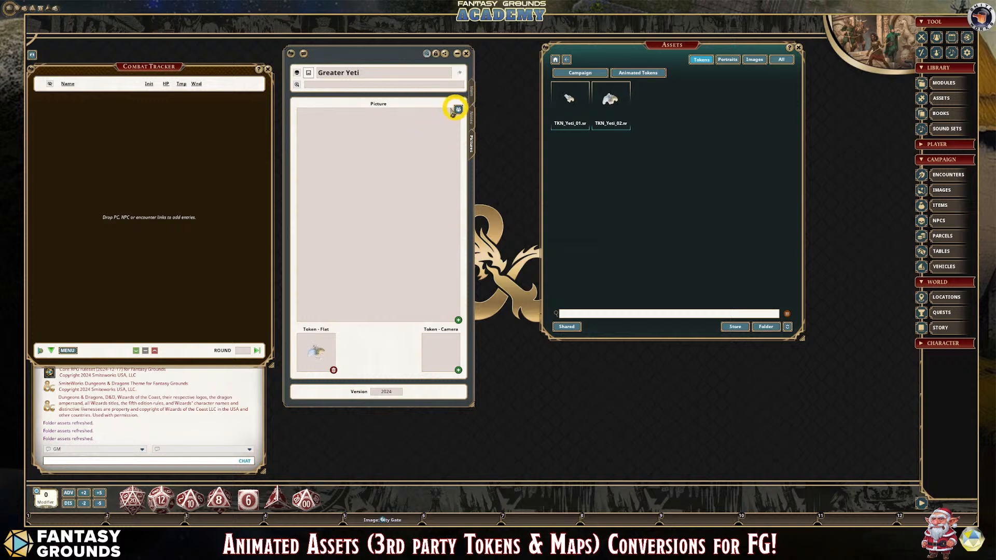
left_click(787, 327)
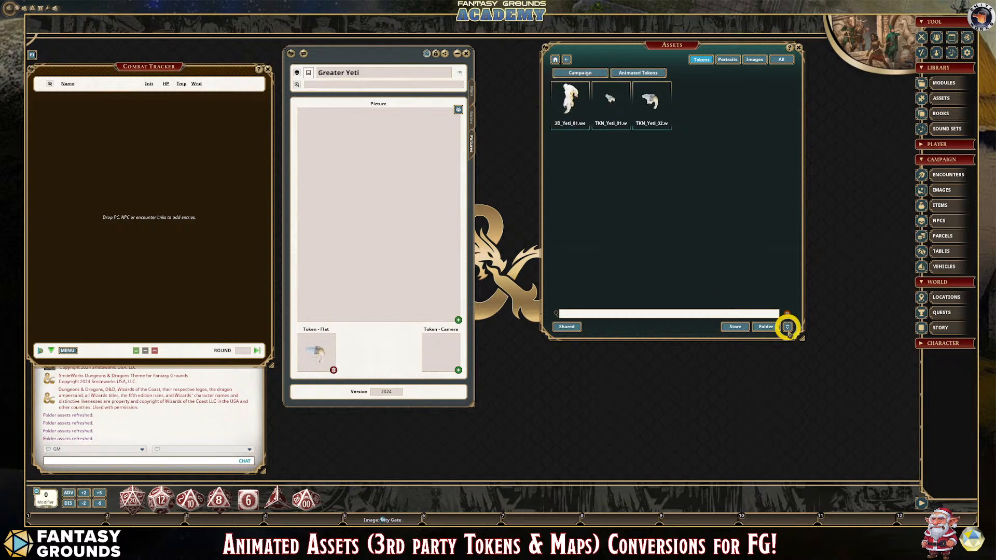
left_click_drag(567, 103, 441, 352)
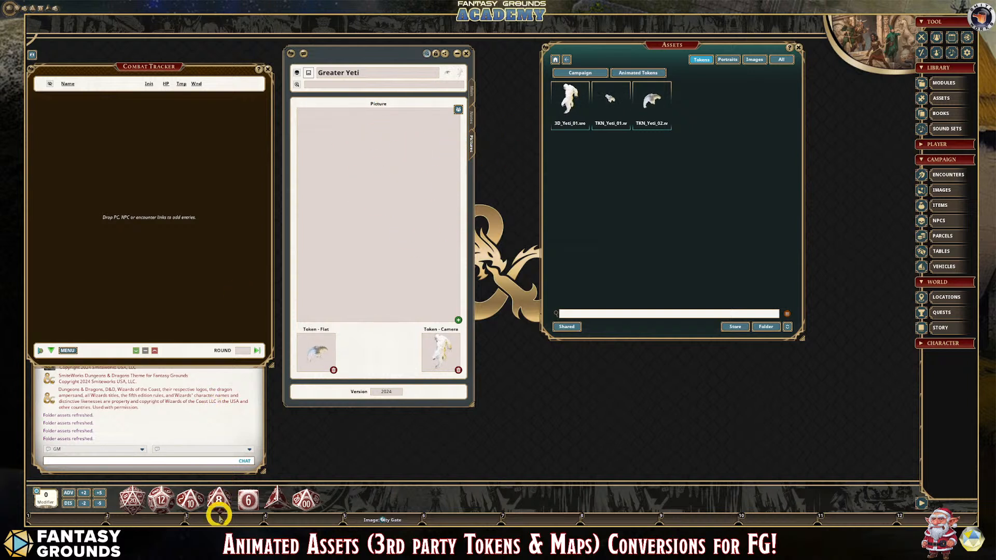
- Switch back to File Explorer and look through the campaign's main folder and its tokens folder
left_click(171, 519)
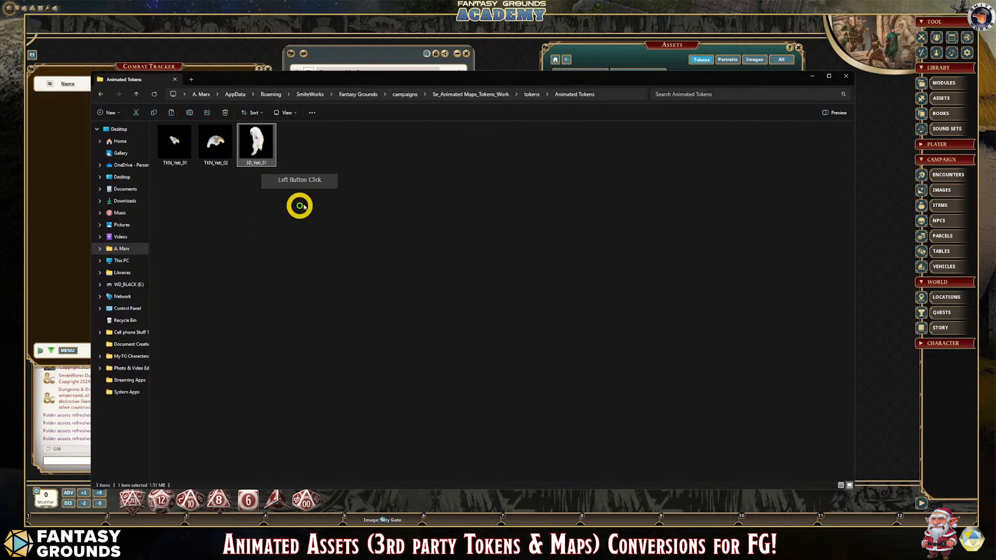
left_click(528, 95)
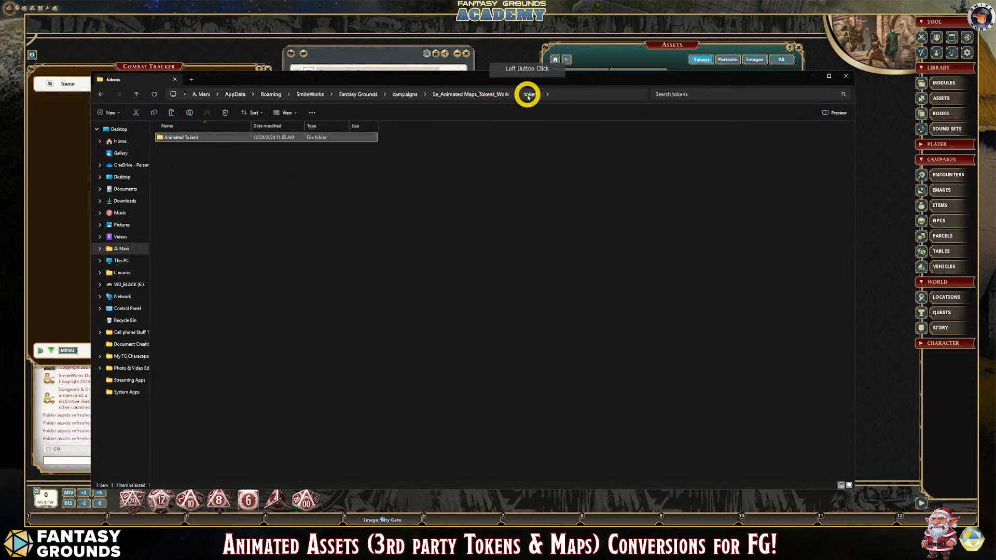
left_click(440, 95)
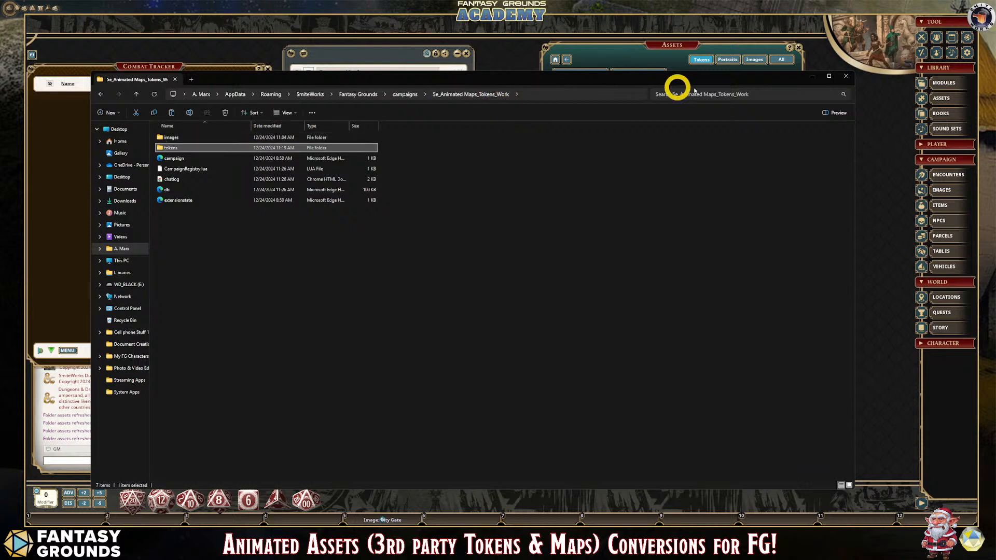
left_click_drag(848, 77, 841, 97)
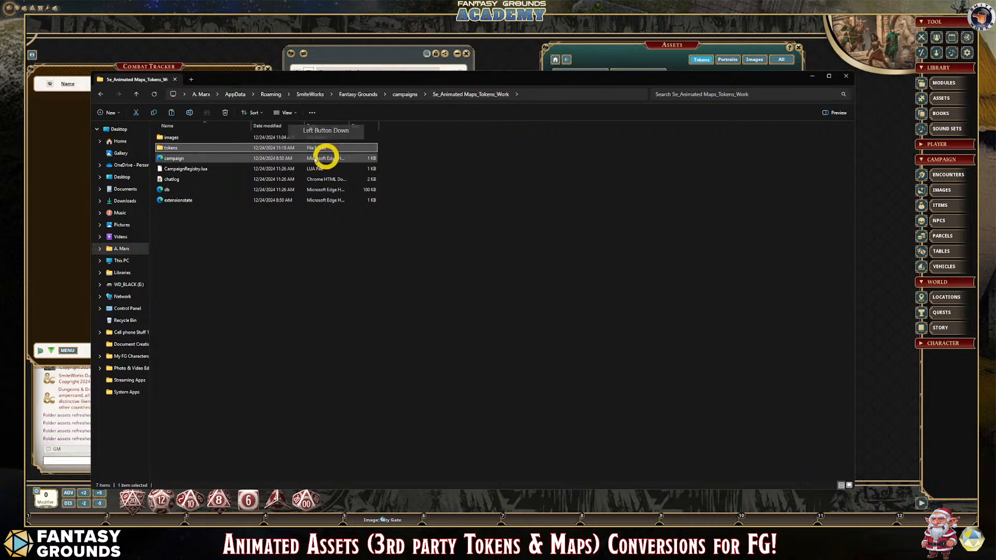
left_click(814, 77)
mouse_move(174, 537)
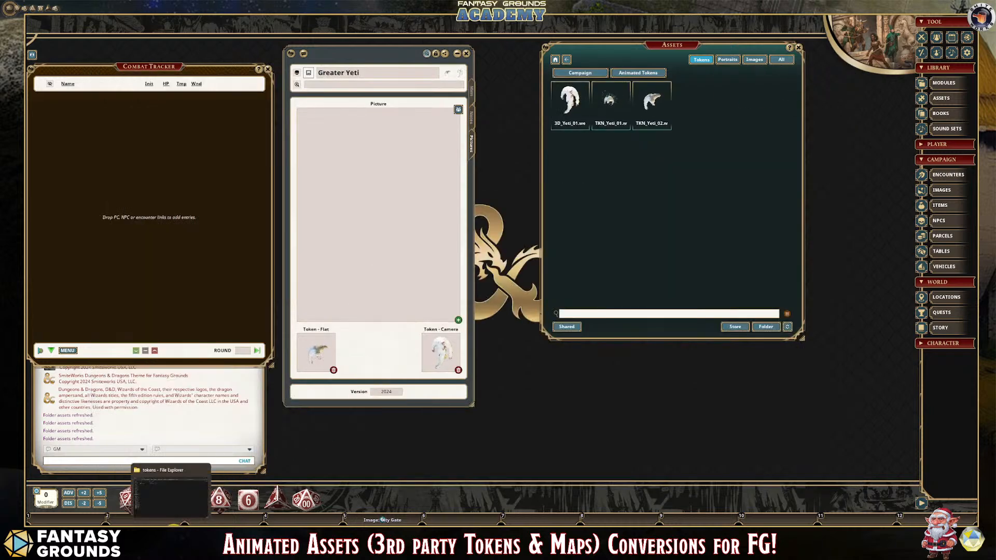
left_click(171, 493)
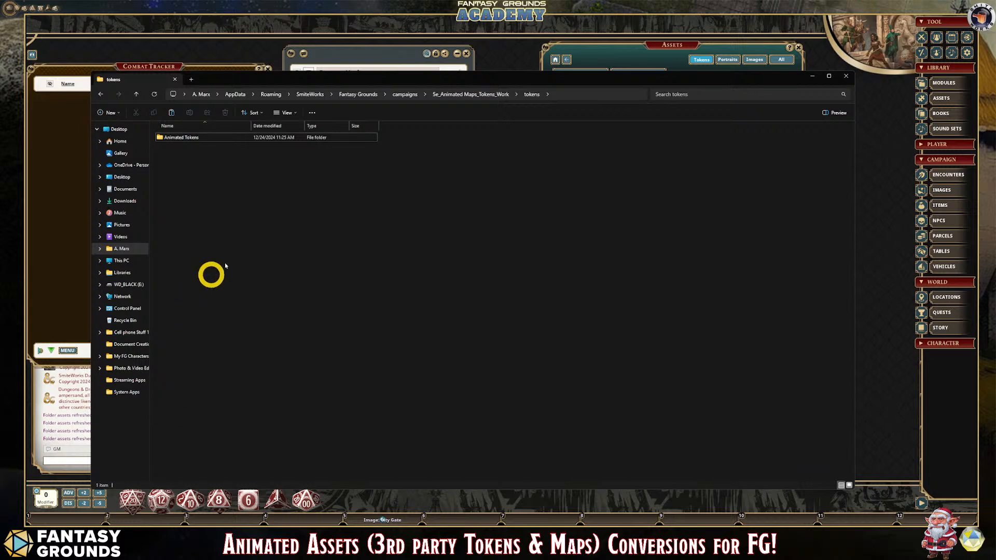
left_click(812, 75)
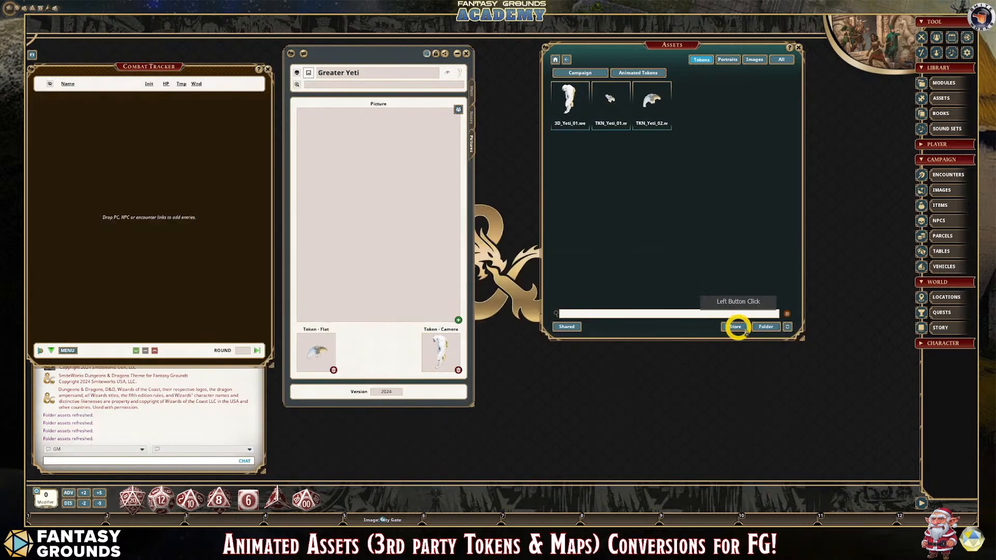
- Open the NPC import window from the NPC list and examine its import modes and stat block area
left_click(951, 223)
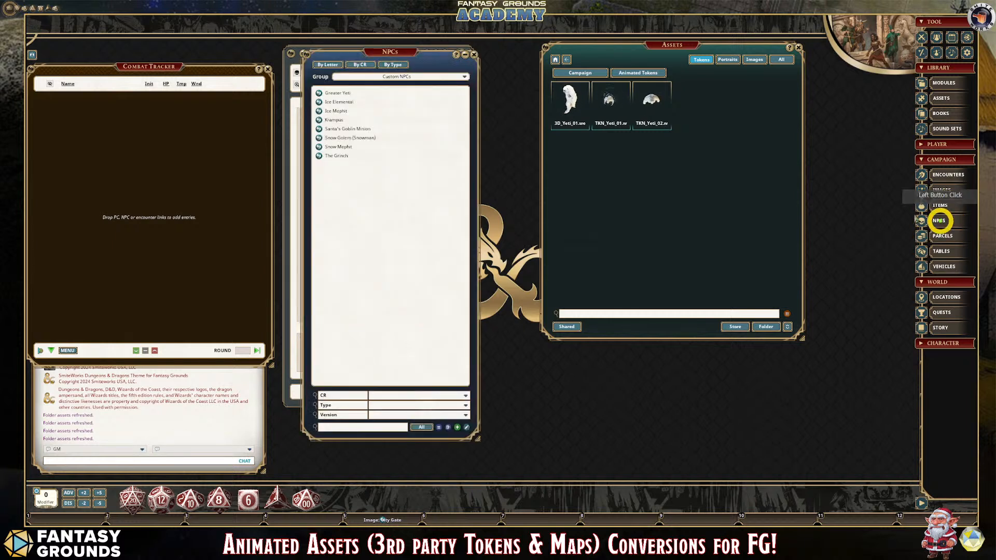
left_click(438, 430)
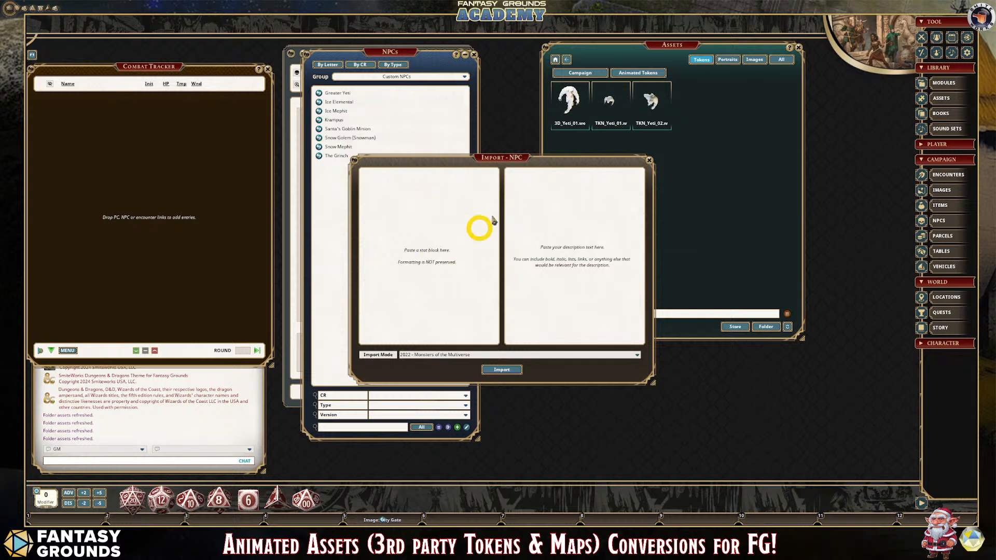
left_click(415, 355)
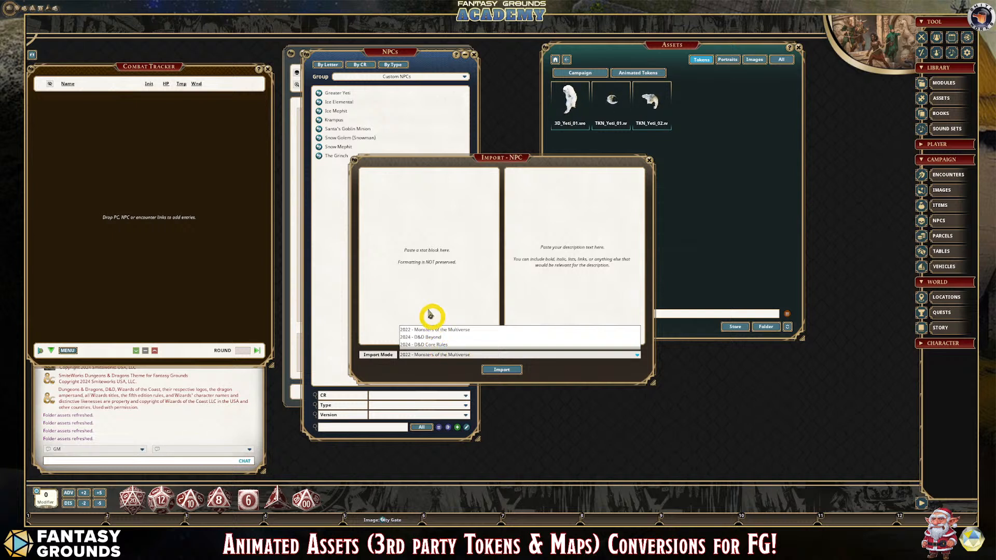
left_click(431, 282)
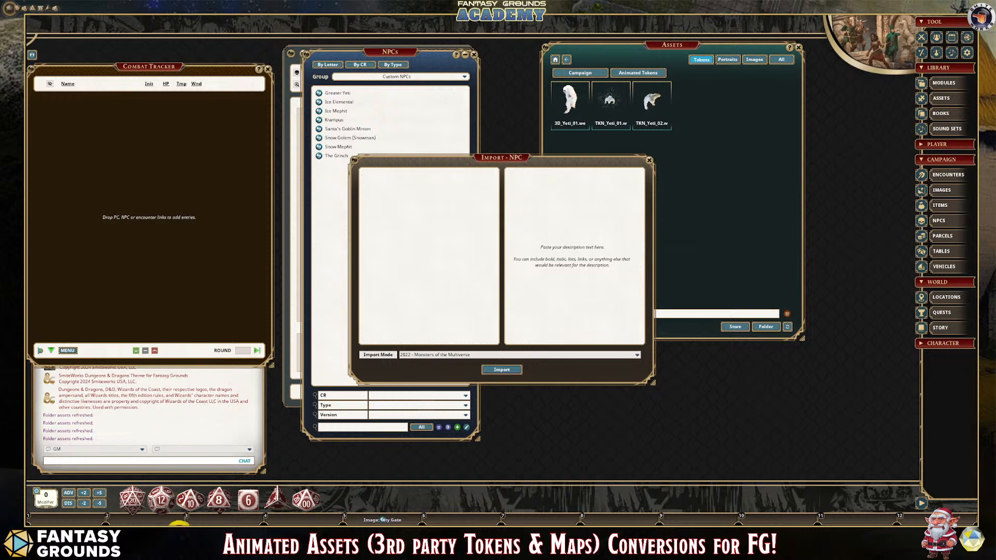
- Switch to Google Chrome, bring its window into view and open ChatGPT from the new tab page
left_click(201, 525)
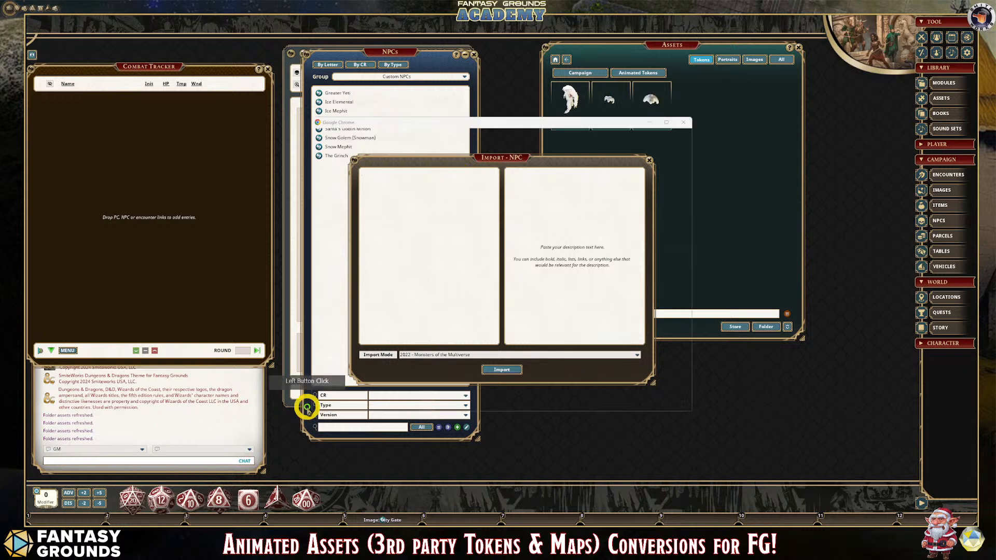
left_click(407, 325)
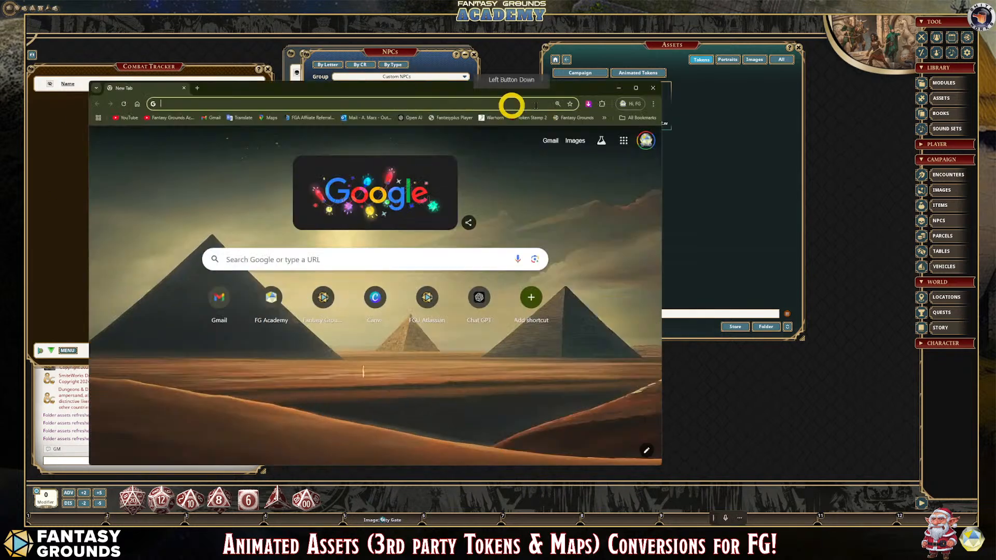
left_click(636, 87)
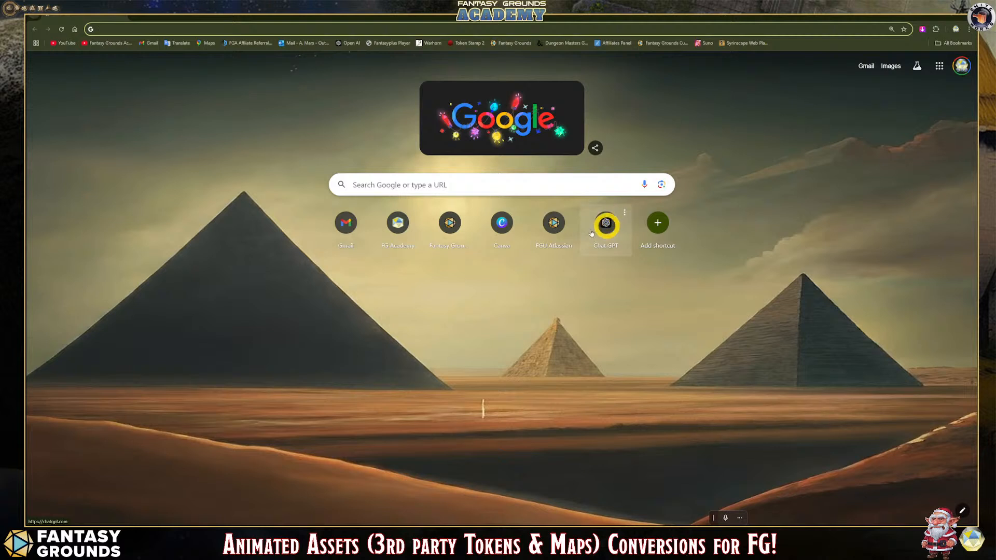
left_click(617, 225)
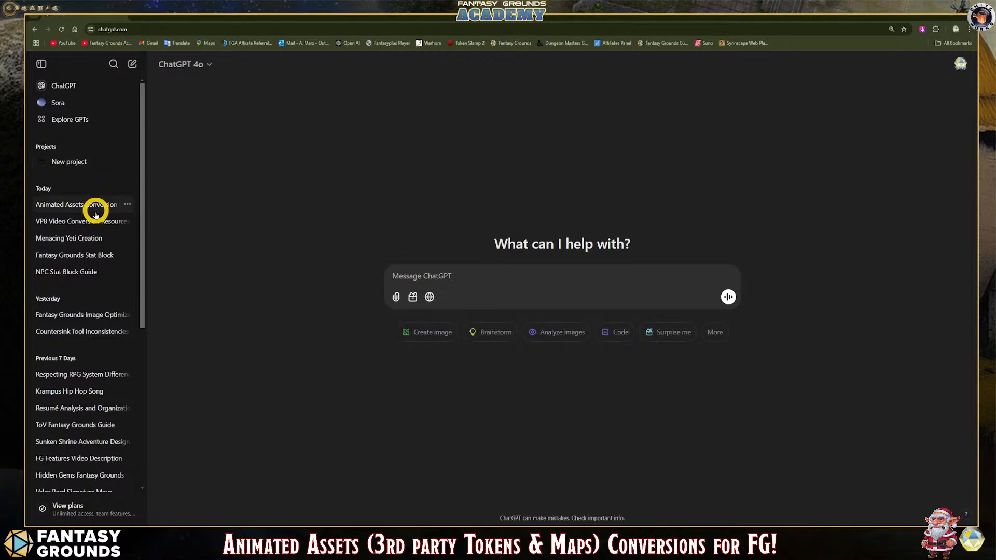
- Open the Fantasy Grounds Stat Block chat and read through the prompt and stat block for Santa's Goblin Minion
left_click(97, 243)
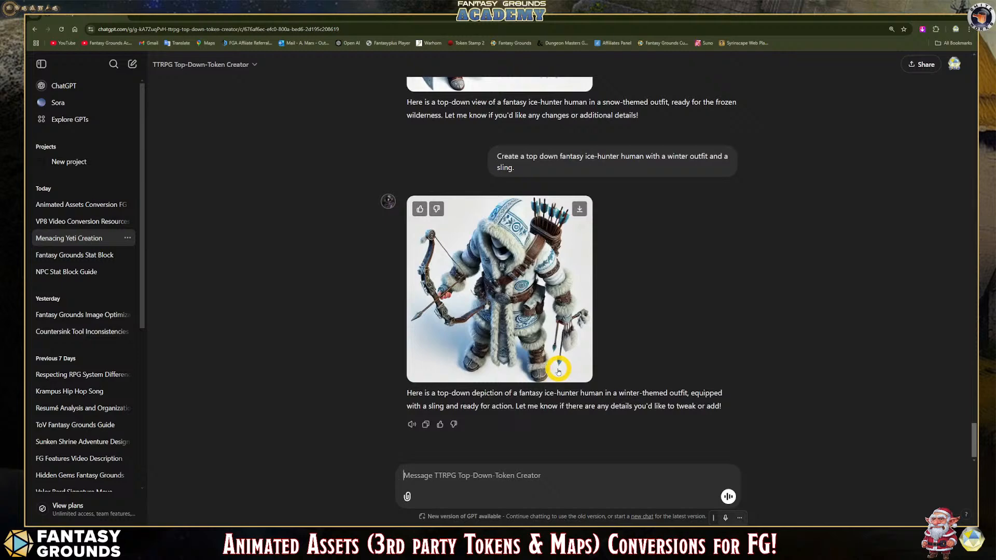
left_click(87, 258)
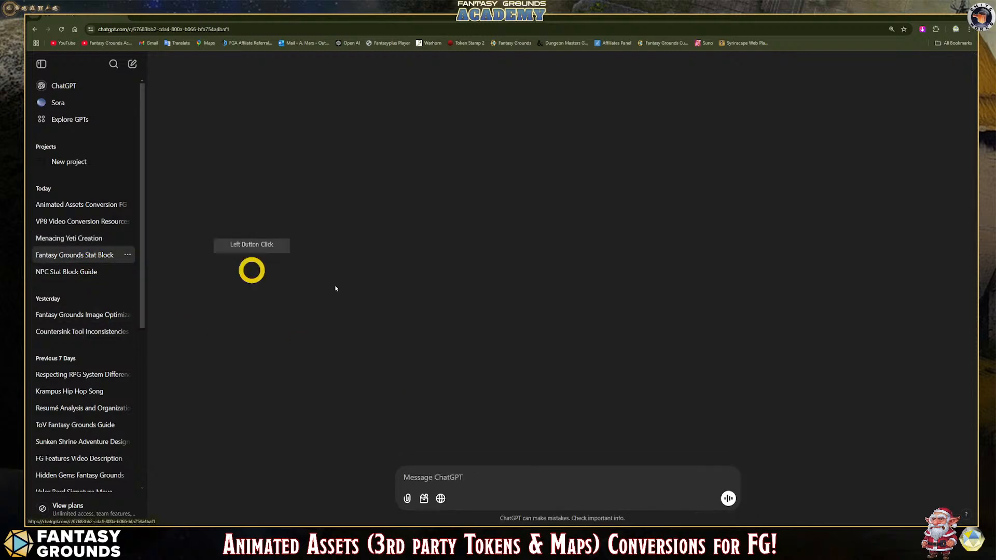
scroll(583, 397, "up", 4)
scroll(582, 398, "up", 10)
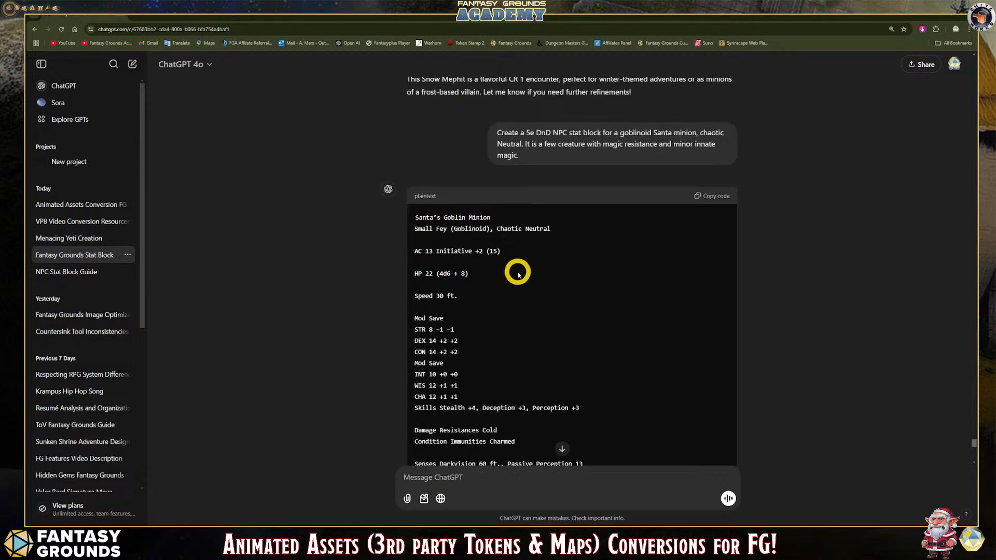
scroll(519, 272, "down", 4)
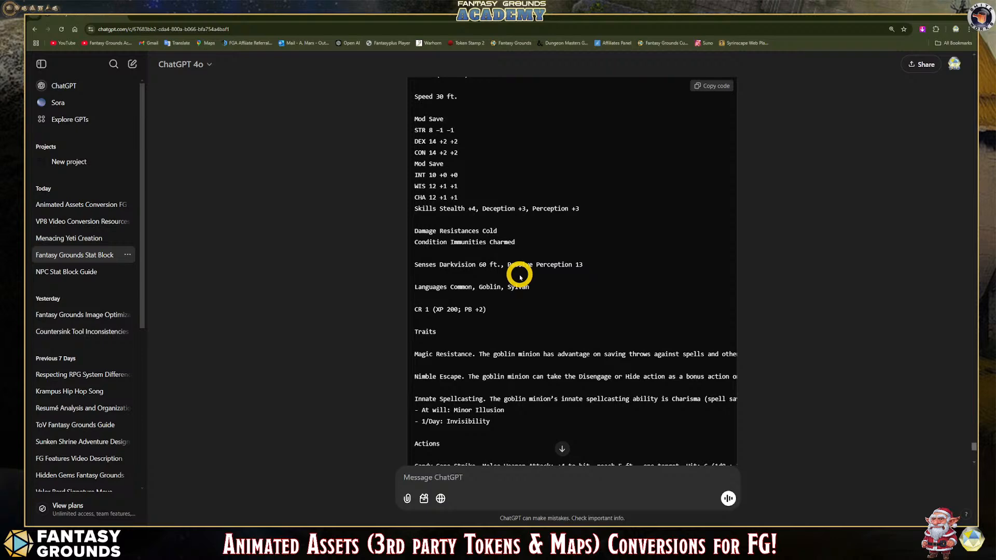
scroll(521, 278, "down", 9)
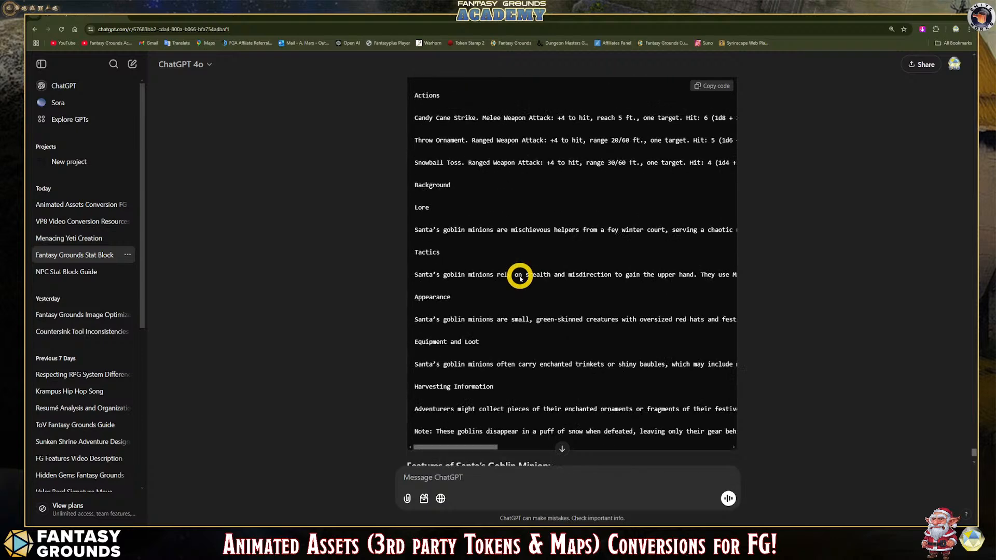
scroll(520, 319, "up", 10)
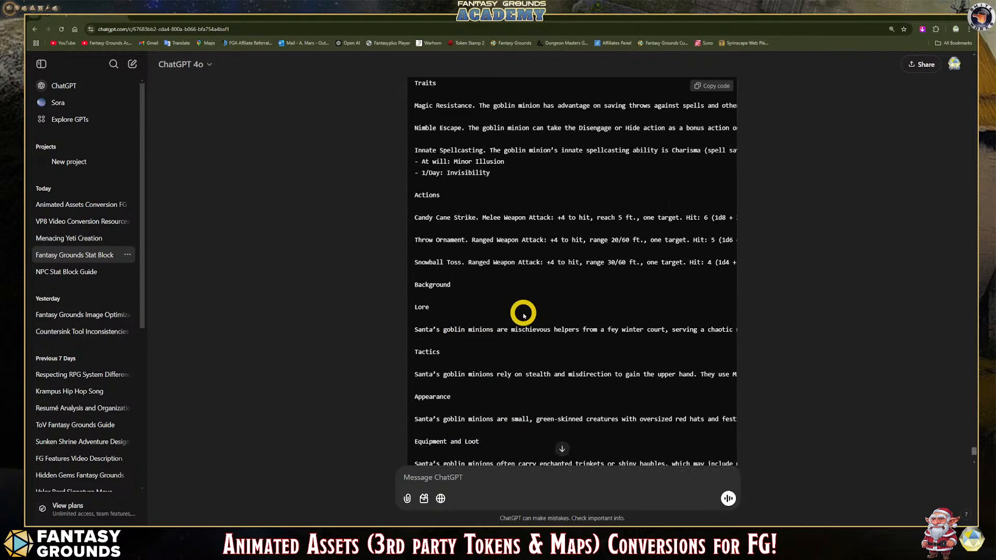
scroll(523, 315, "up", 7)
scroll(521, 316, "down", 6)
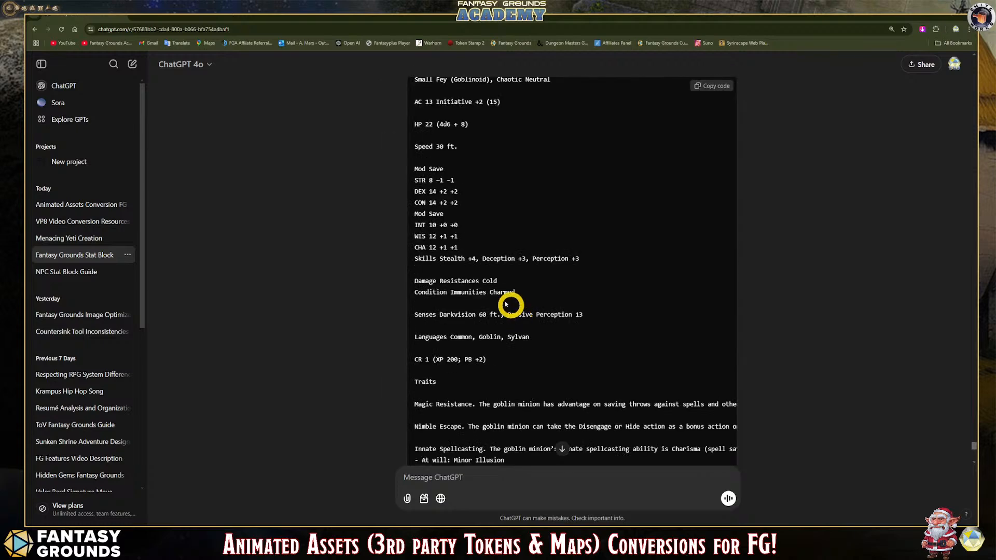
scroll(541, 251, "up", 2)
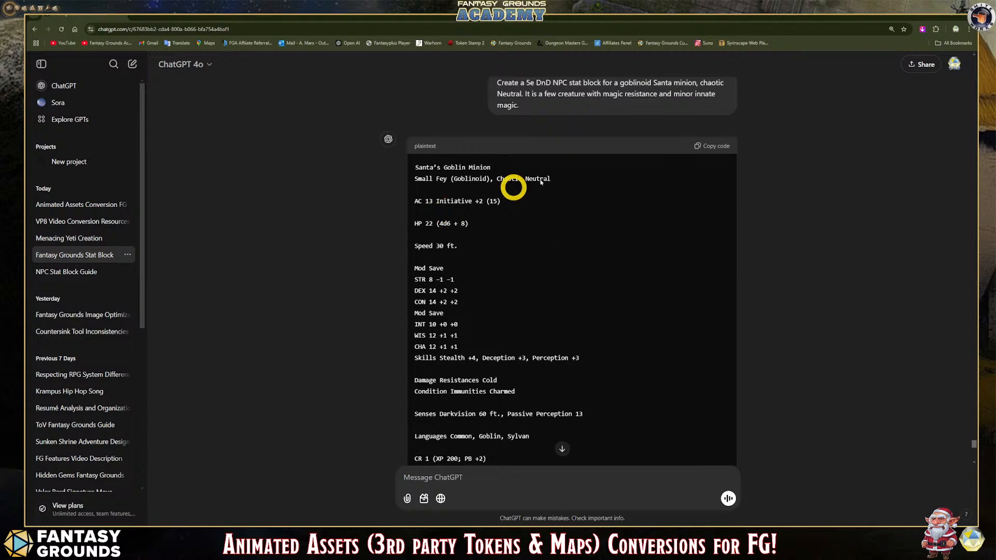
scroll(482, 278, "down", 2)
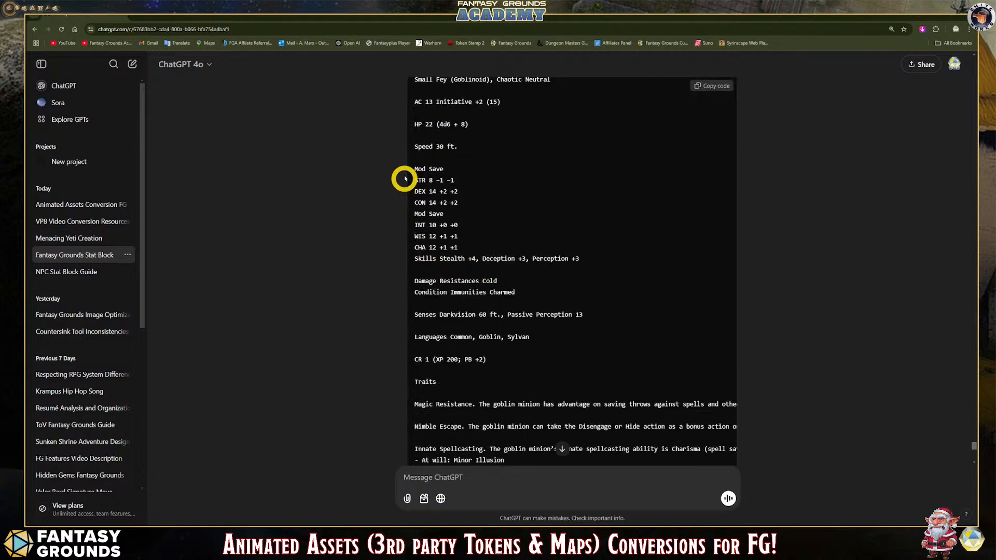
- Examine how the ability scores, the Candy Cane Strike action and the background sections are laid out in the Santa's Goblin Minion stat block
left_click_drag(415, 167, 540, 251)
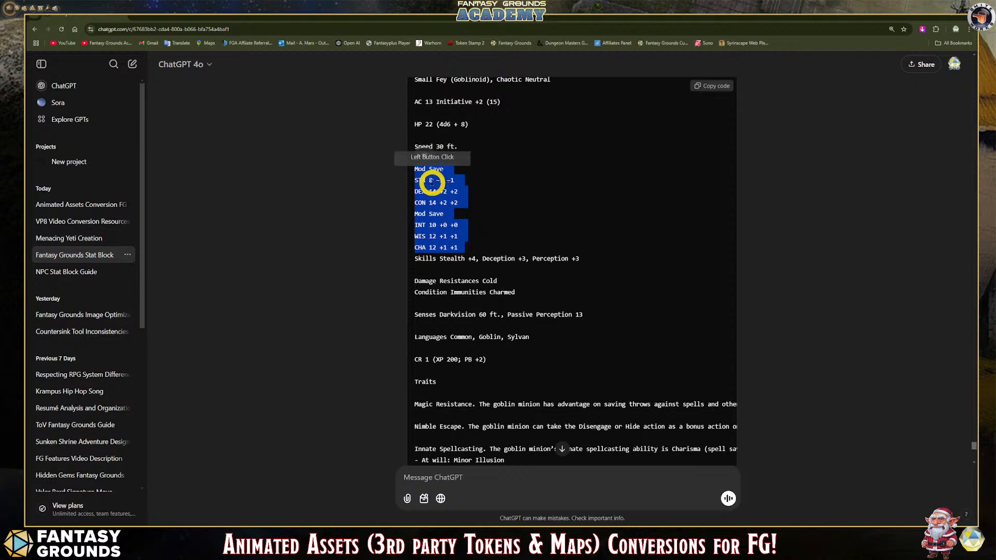
left_click(416, 180)
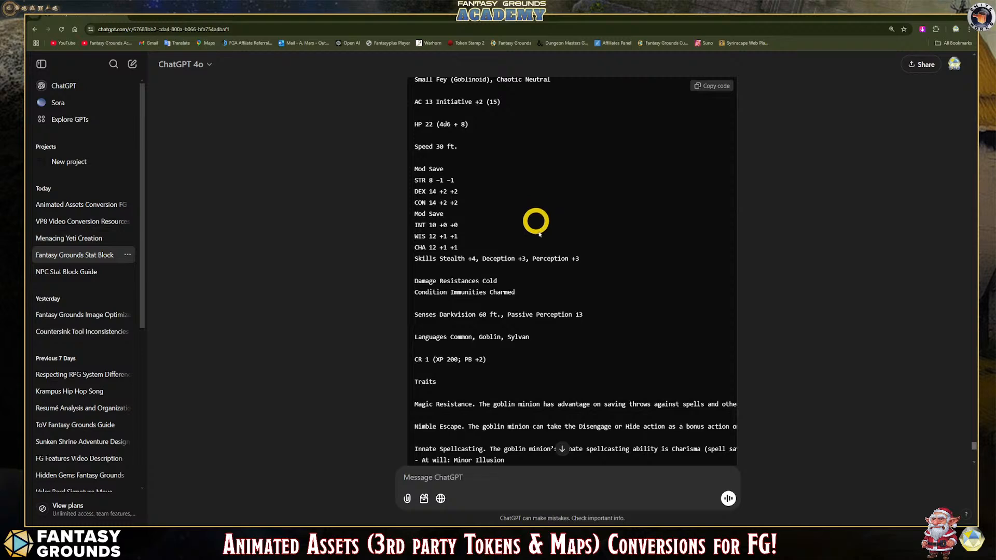
scroll(444, 282, "down", 4)
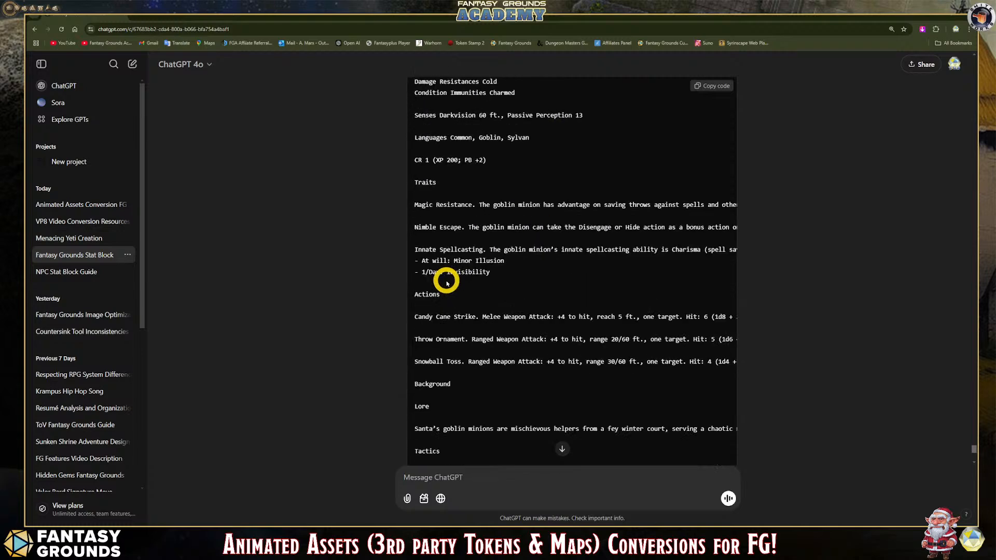
mouse_move(478, 317)
left_mouse_down()
mouse_move(414, 316)
mouse_move(480, 314)
left_mouse_up()
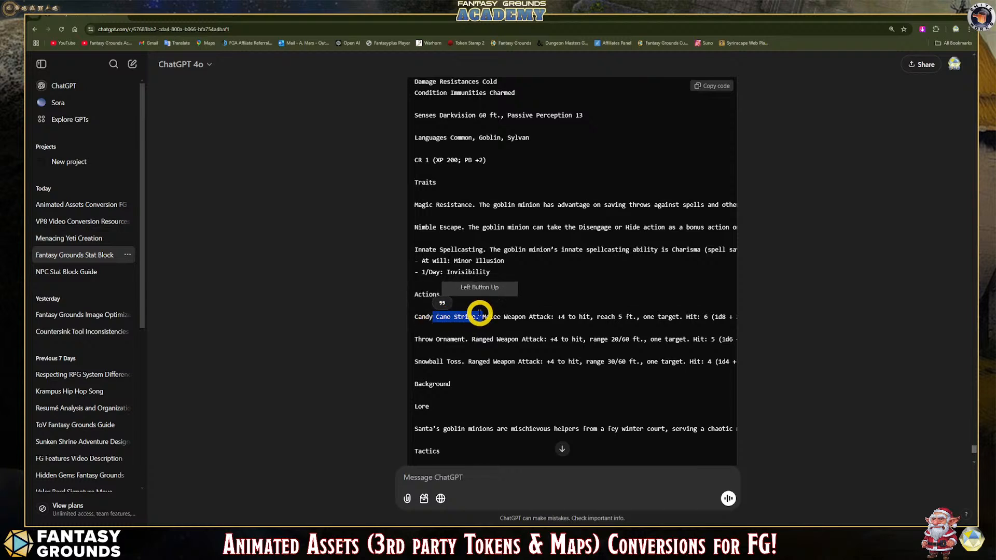
left_click(480, 316)
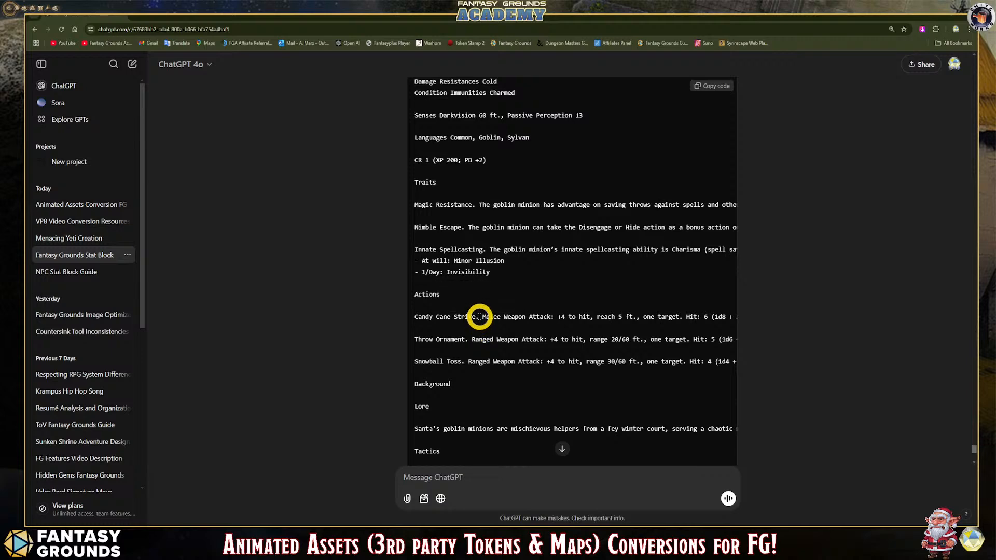
scroll(480, 316, "down", 7)
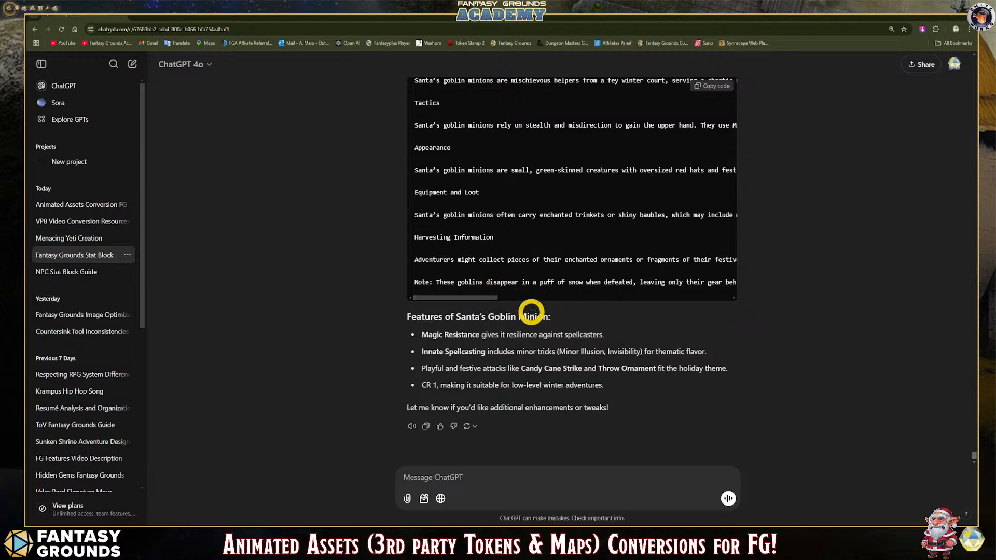
scroll(534, 310, "up", 15)
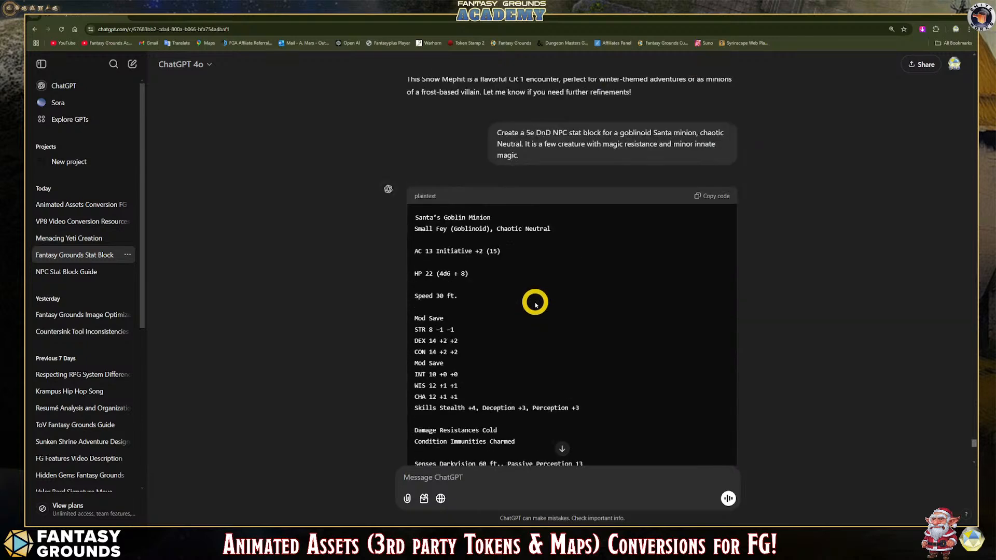
- Review the Snow Mephit stat block earlier in the chat and compare it with the goblin minion's
scroll(536, 301, "up", 3)
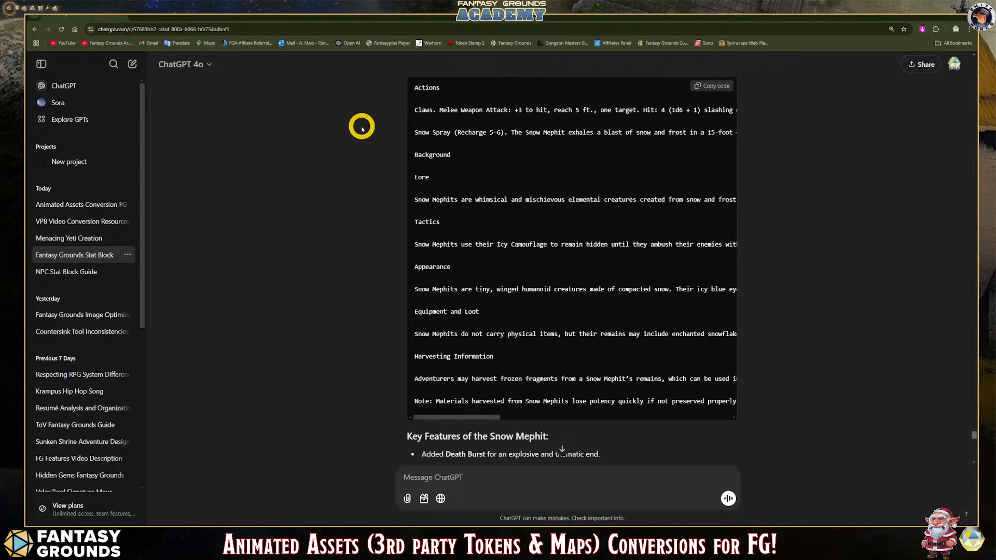
scroll(524, 249, "down", 3)
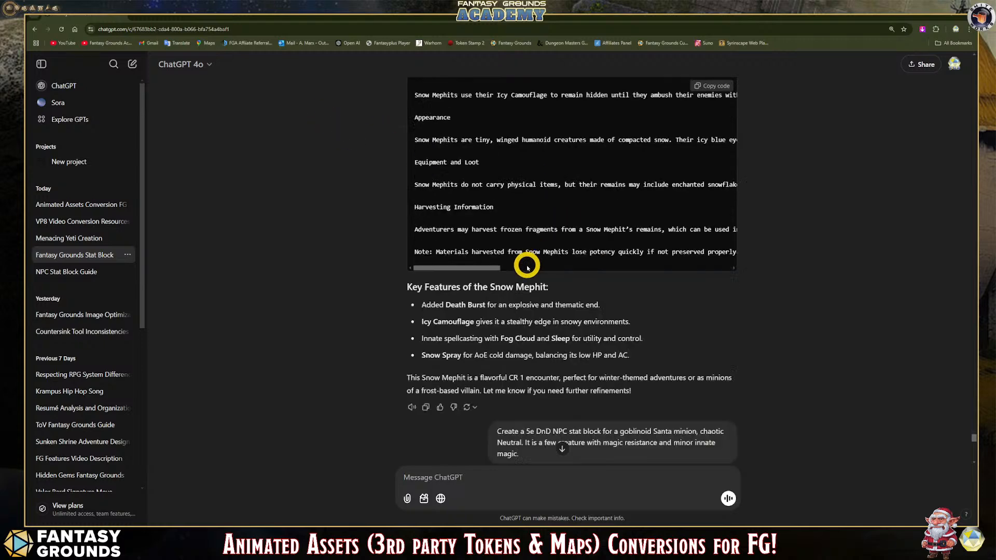
scroll(524, 267, "down", 2)
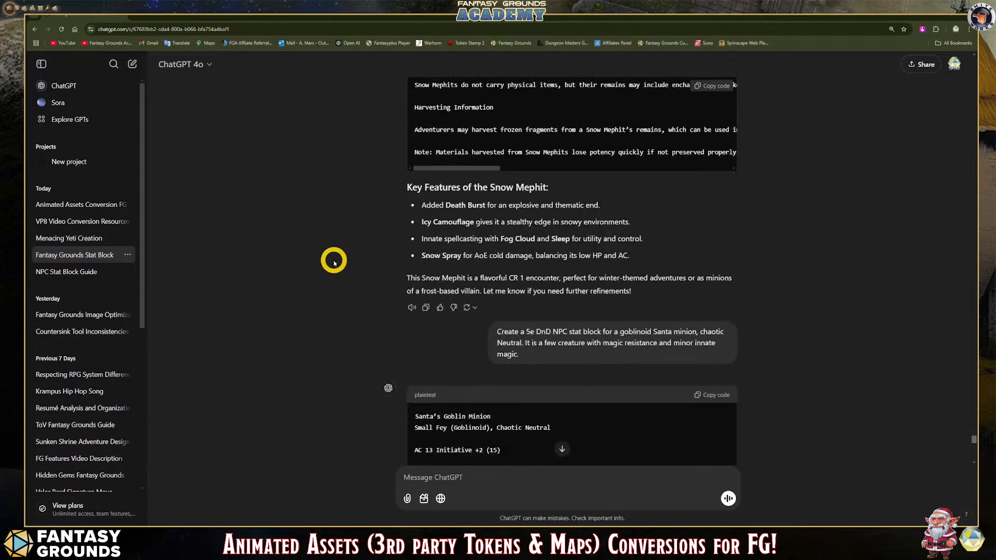
scroll(325, 243, "up", 8)
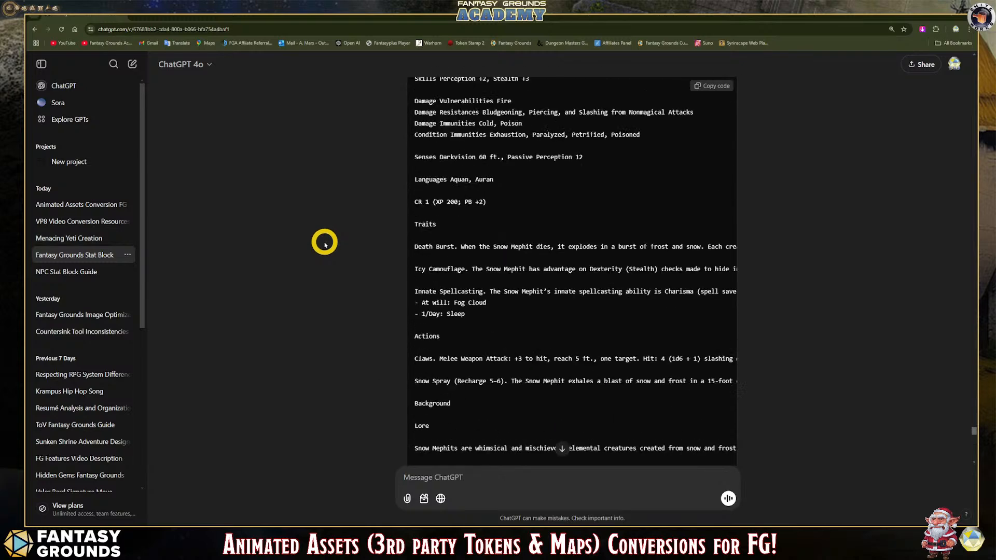
scroll(324, 233, "up", 4)
scroll(322, 229, "down", 13)
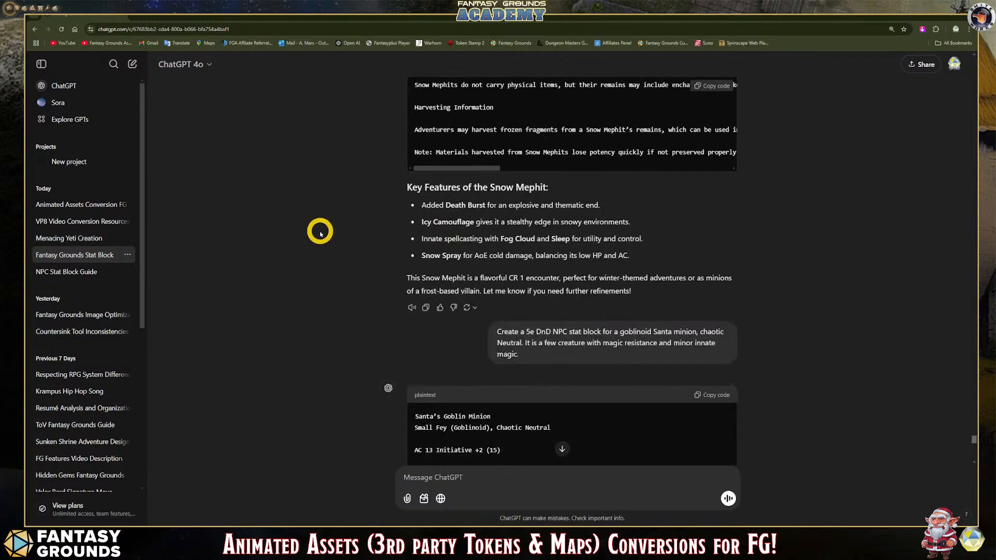
scroll(322, 231, "down", 8)
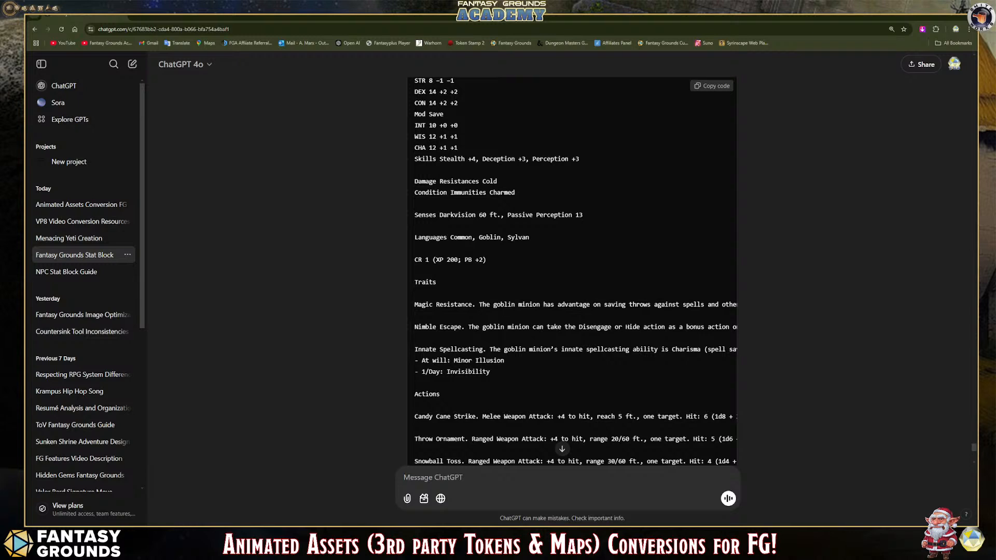
- Return to Fantasy Grounds and close the NPC import window
left_click(170, 540)
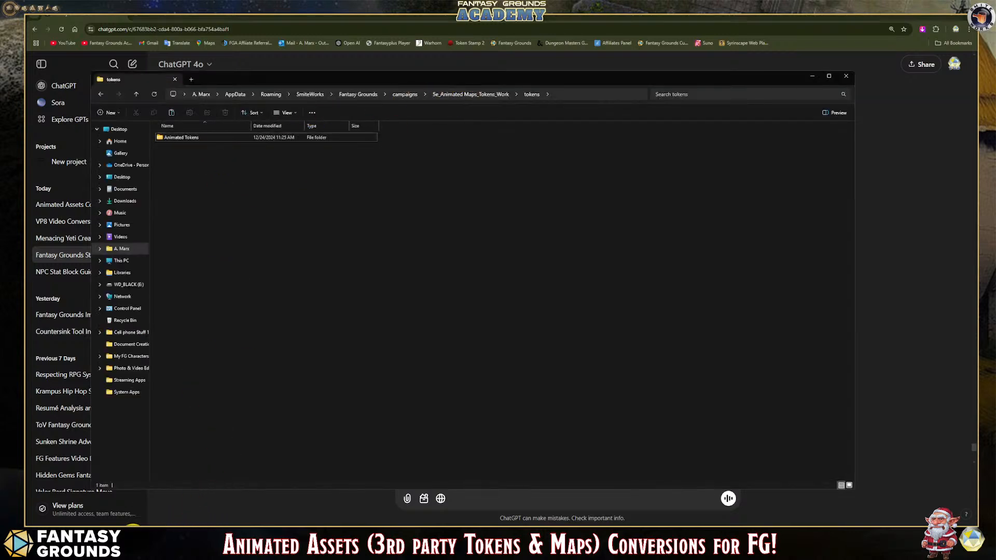
left_click(170, 540)
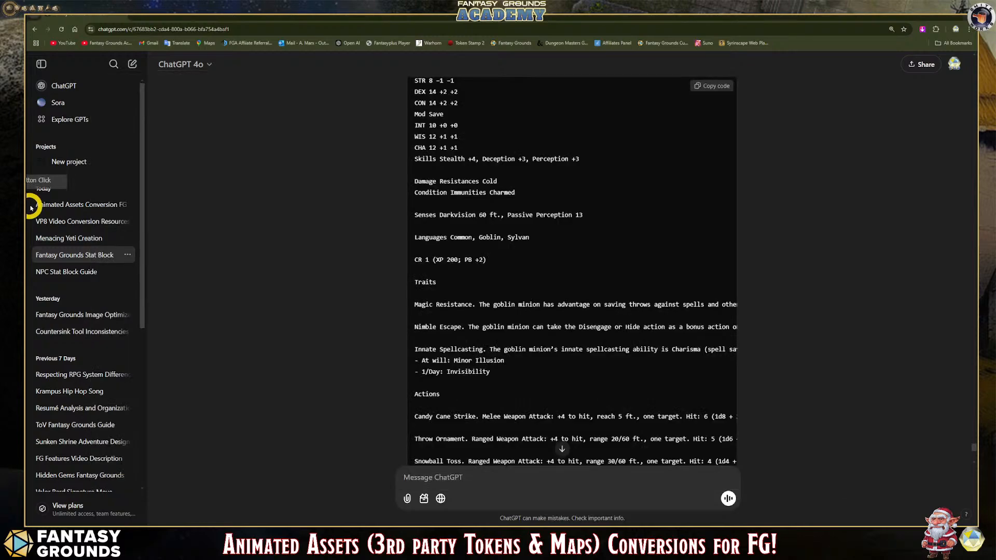
left_click(939, 16)
left_click(161, 232)
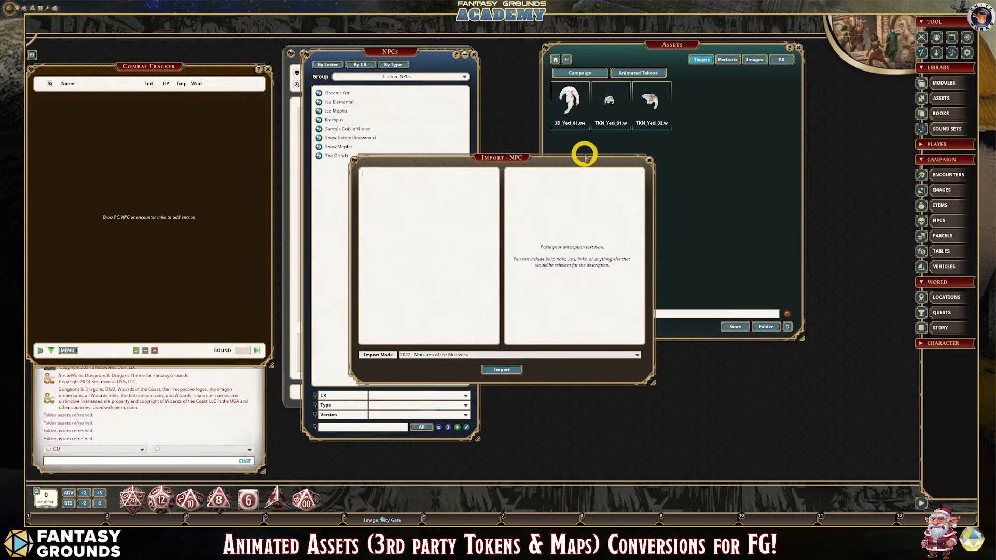
left_click(651, 162)
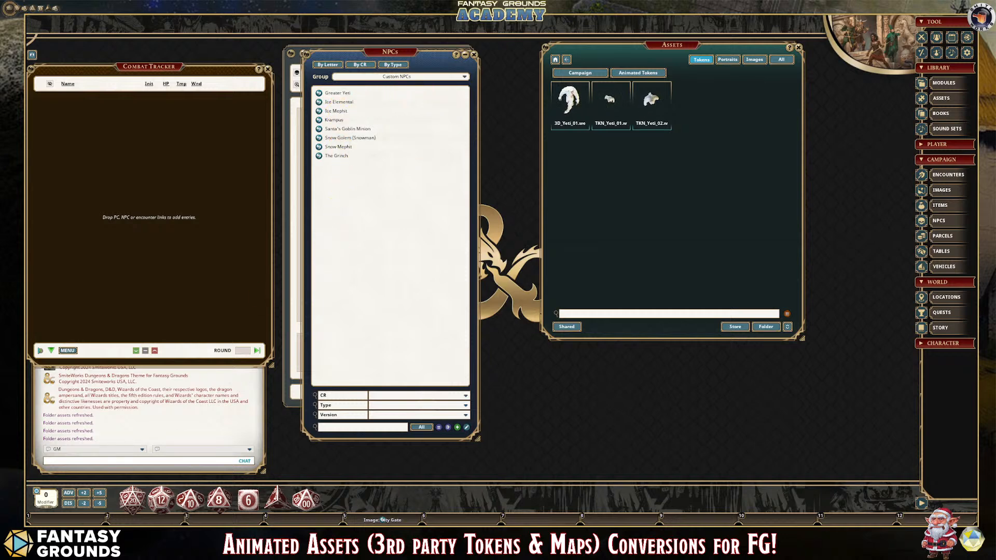
- Switch to File Explorer and go to the inner beneos_assets folder within Downloads on New Volume (D:)
key("alt+Tab")
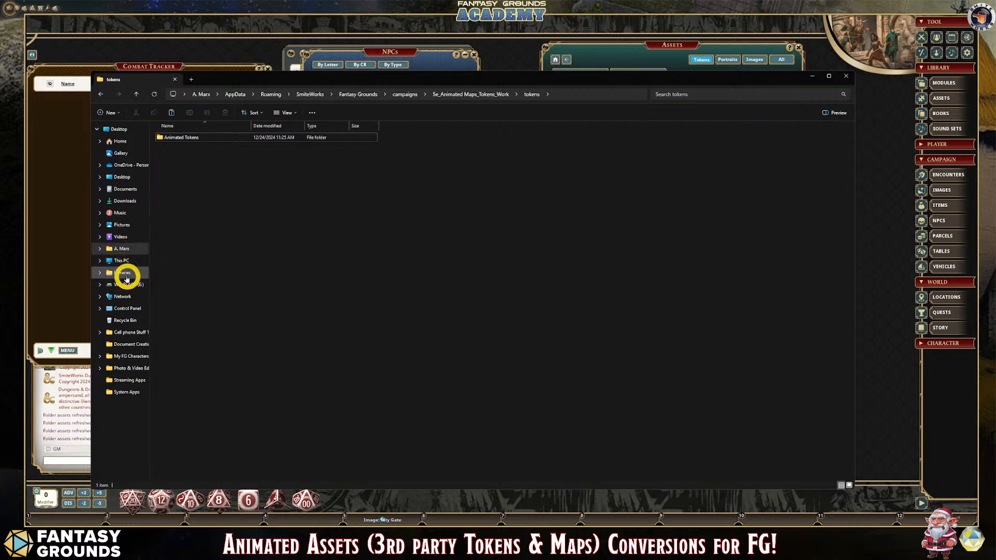
left_click(121, 261)
double_click(289, 147)
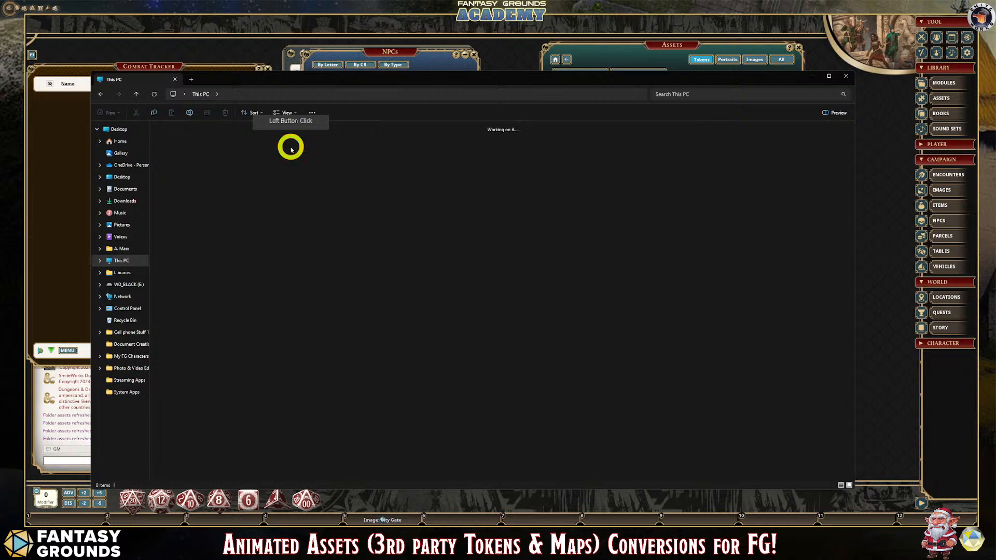
double_click(257, 136)
double_click(432, 191)
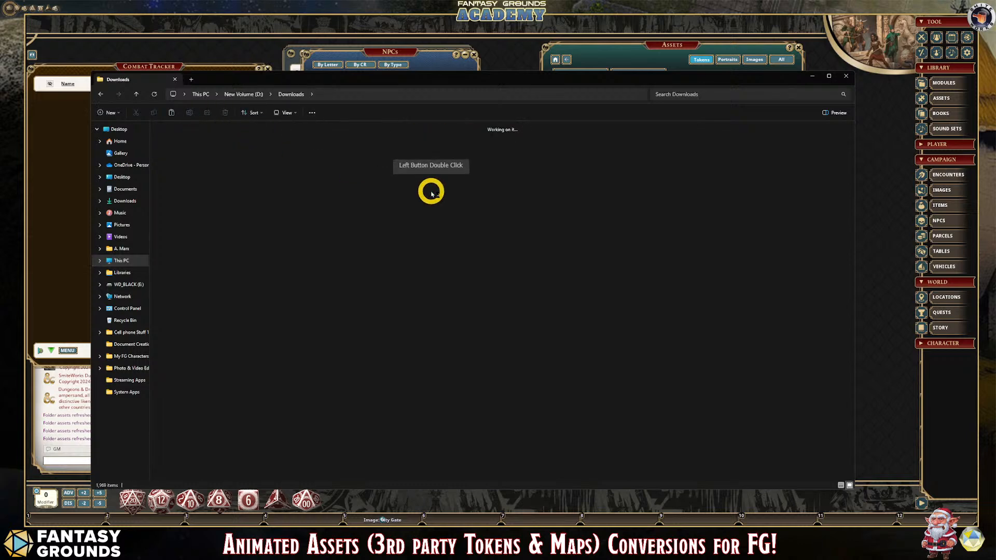
double_click(175, 153)
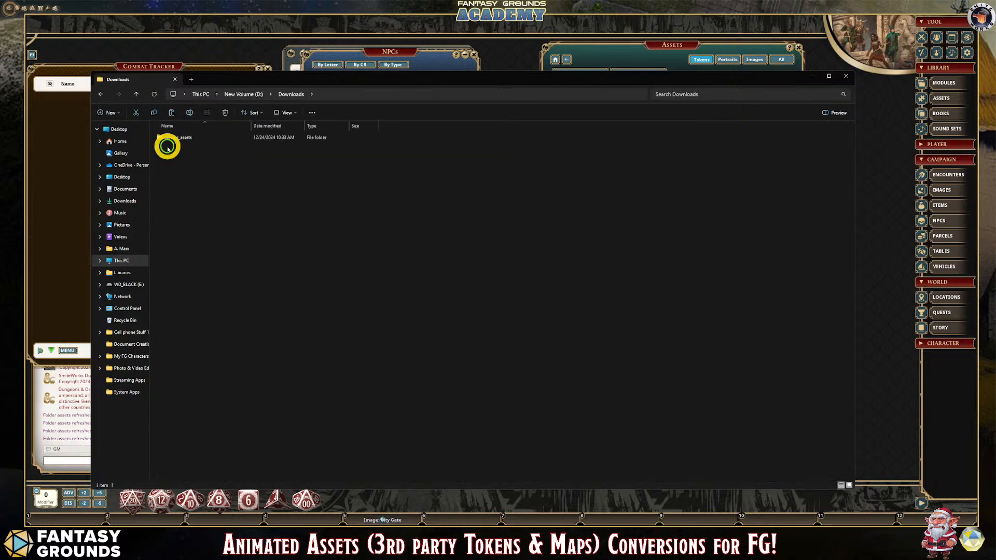
double_click(224, 155)
double_click(179, 137)
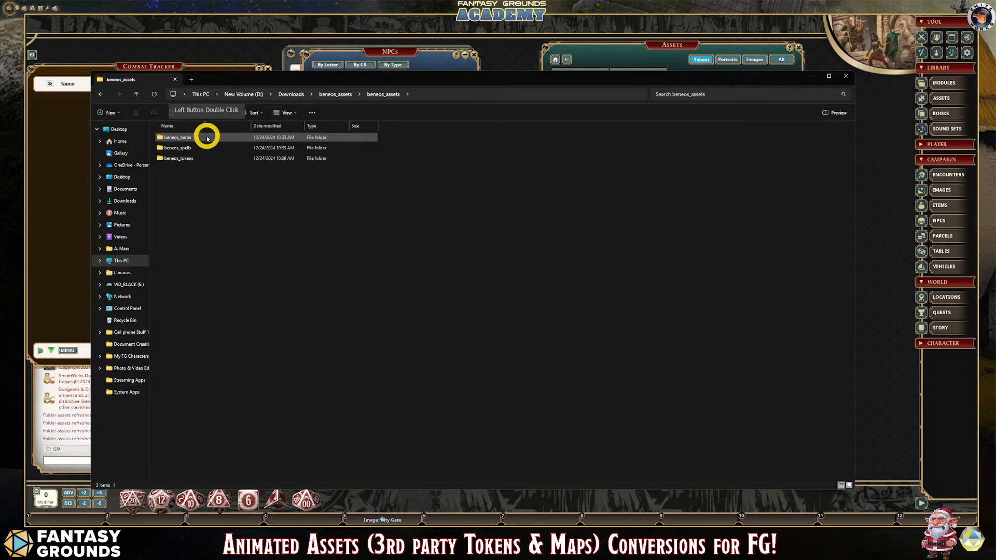
- Go to the inner 033_yeti folder within beneos_tokens and open the 033_yeti-idle_face_still WEBP image in PaintShop Pro
double_click(191, 158)
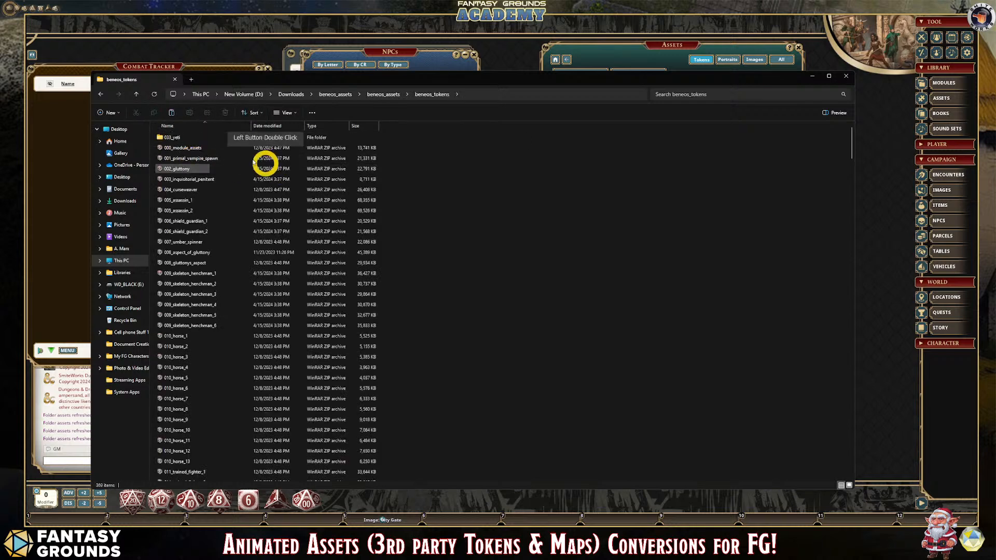
double_click(176, 139)
double_click(182, 139)
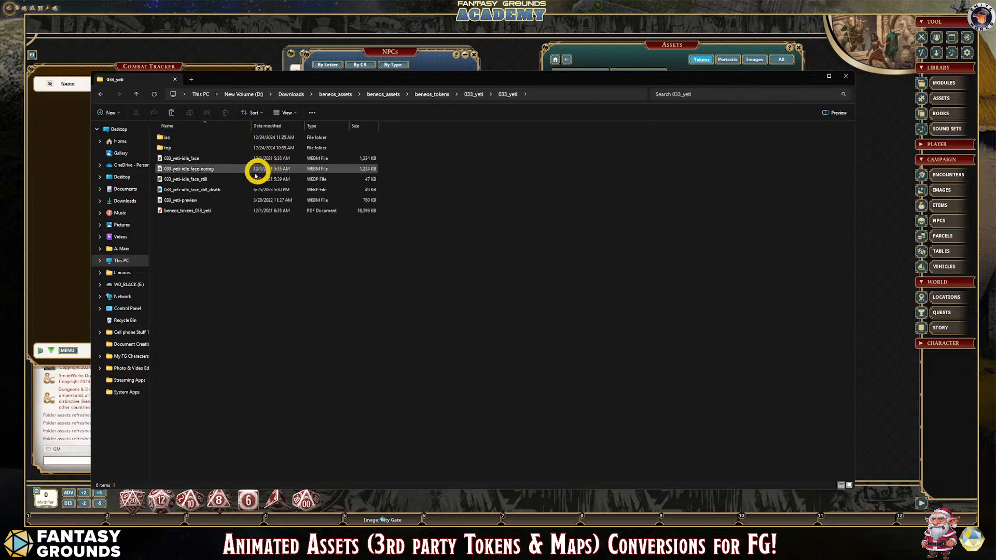
left_click(219, 179)
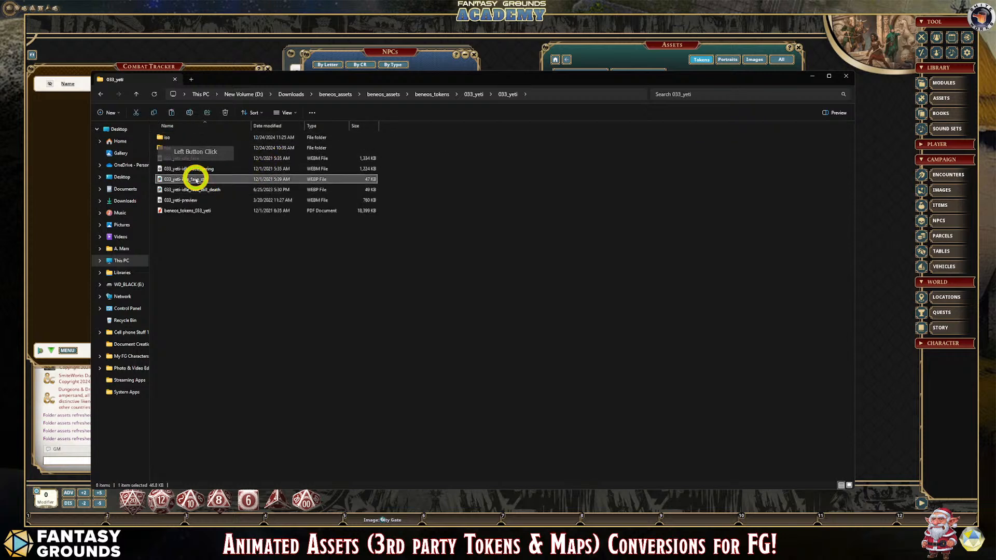
double_click(435, 229)
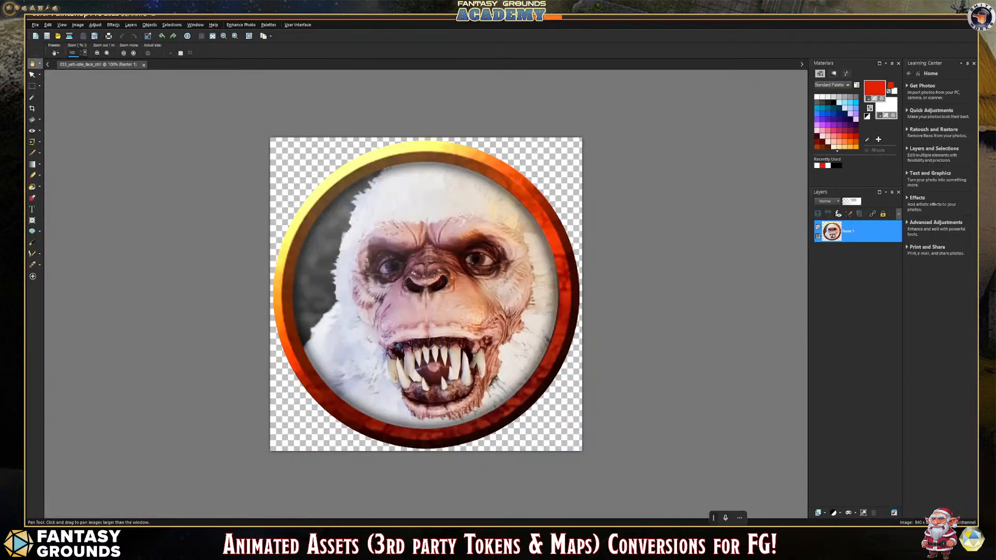
- Close PaintShop Pro and preview the 033_yeti-idle_face WEBM video from the 033_yeti folder
left_click(970, 16)
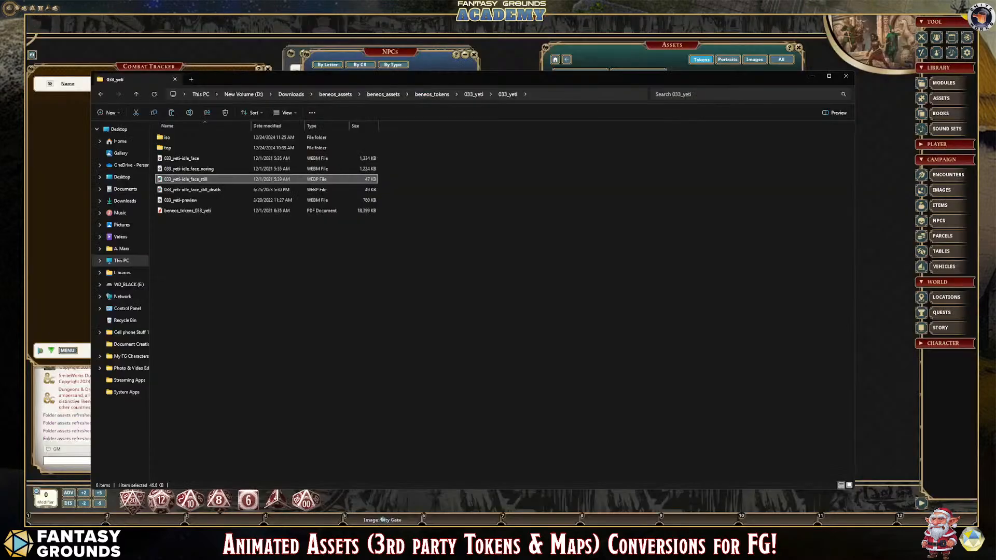
left_click(197, 162)
double_click(197, 161)
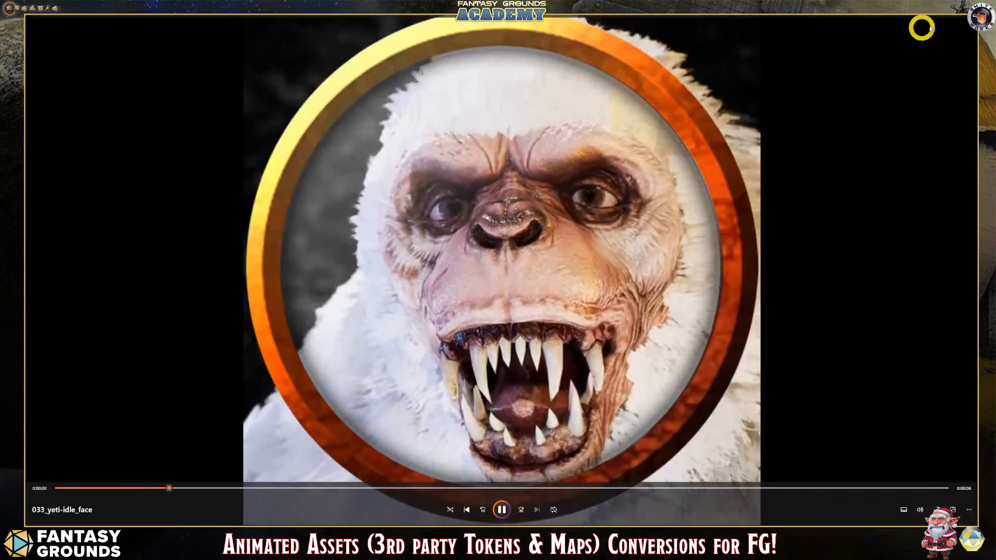
left_click(971, 18)
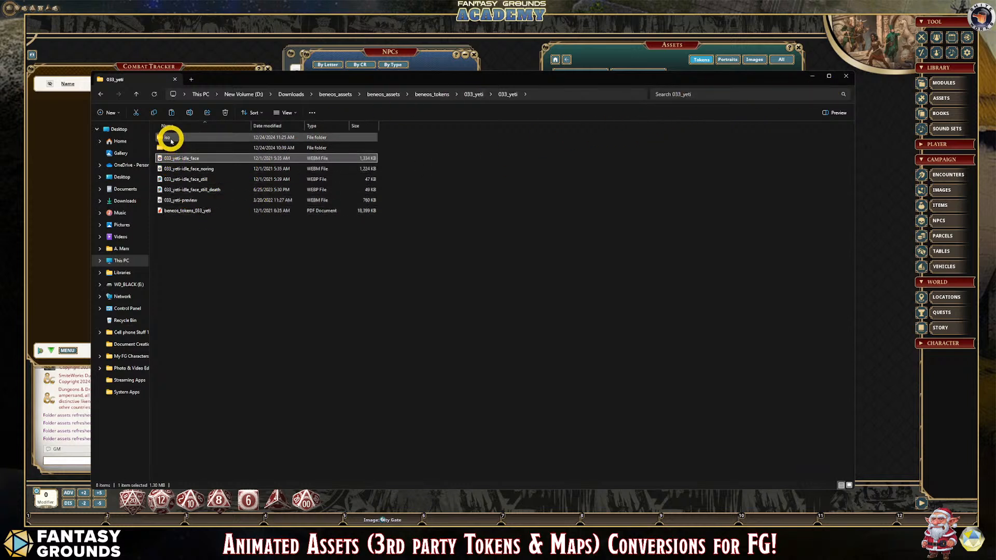
- Look through the yeti token animations in the top and iso folders and select the 033_yeti-idle_iso file
double_click(169, 148)
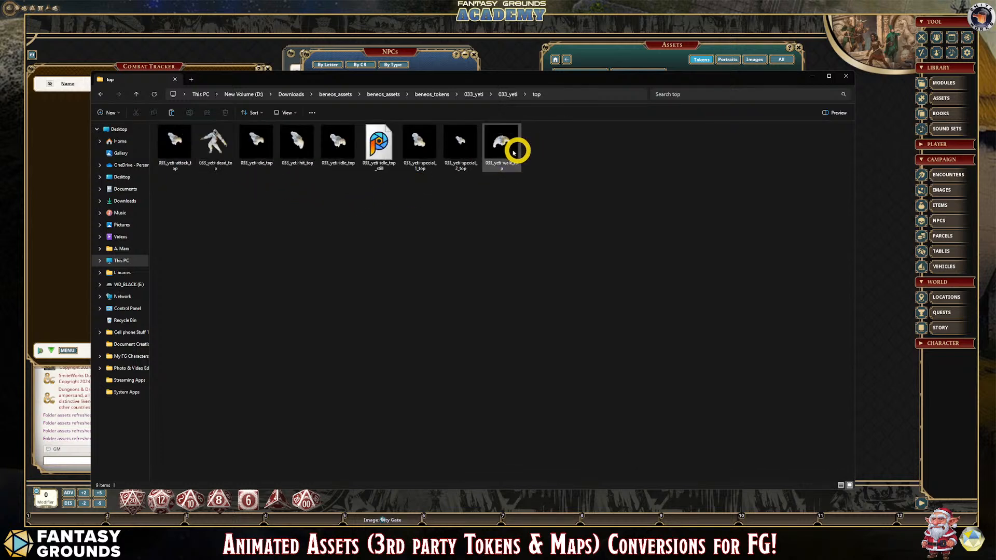
left_click(100, 95)
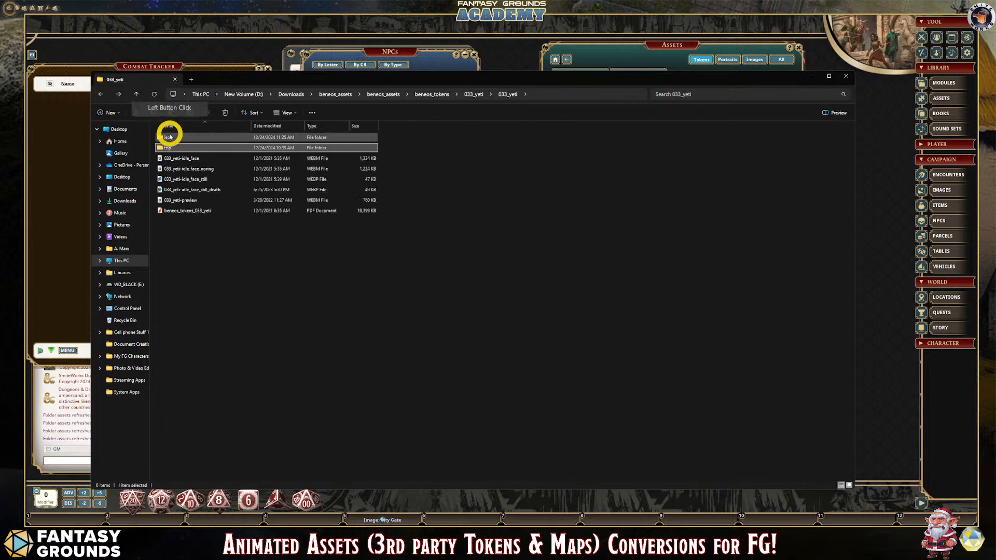
double_click(169, 130)
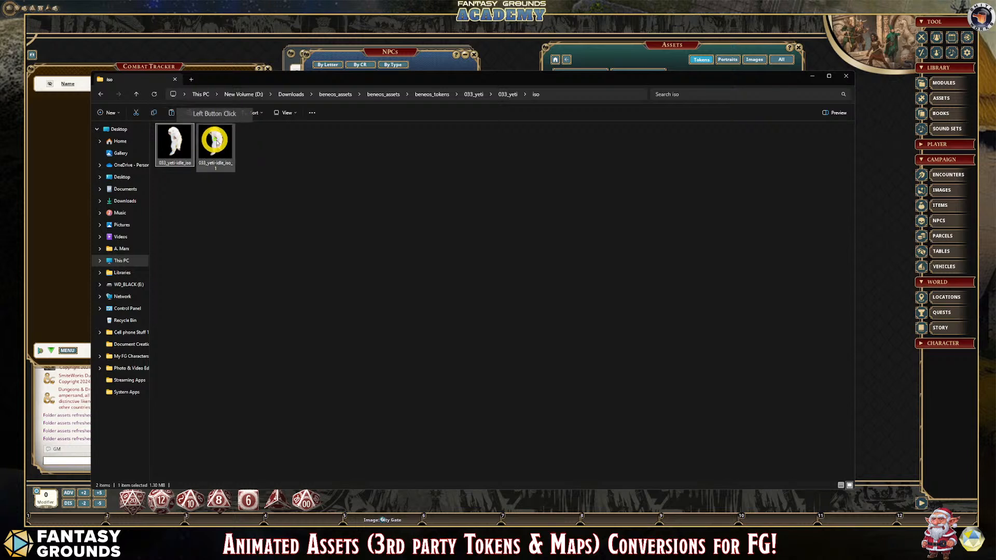
left_click(175, 142)
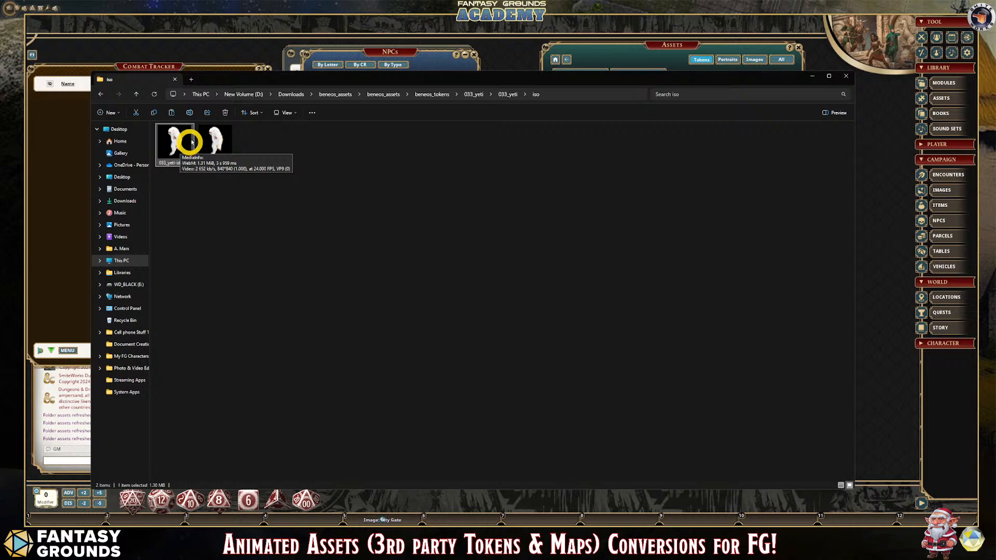
- Return to Fantasy Grounds, close the NPC list, and fill the Greater Yeti's picture with its flat token, trying the camera token as well
left_click_drag(729, 83, 769, 212)
left_click(474, 54)
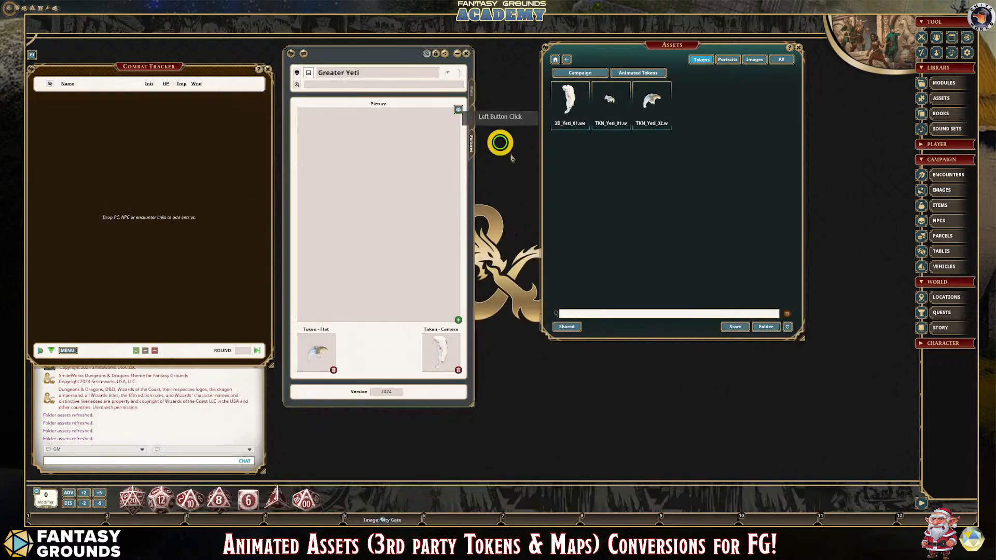
left_click(458, 321)
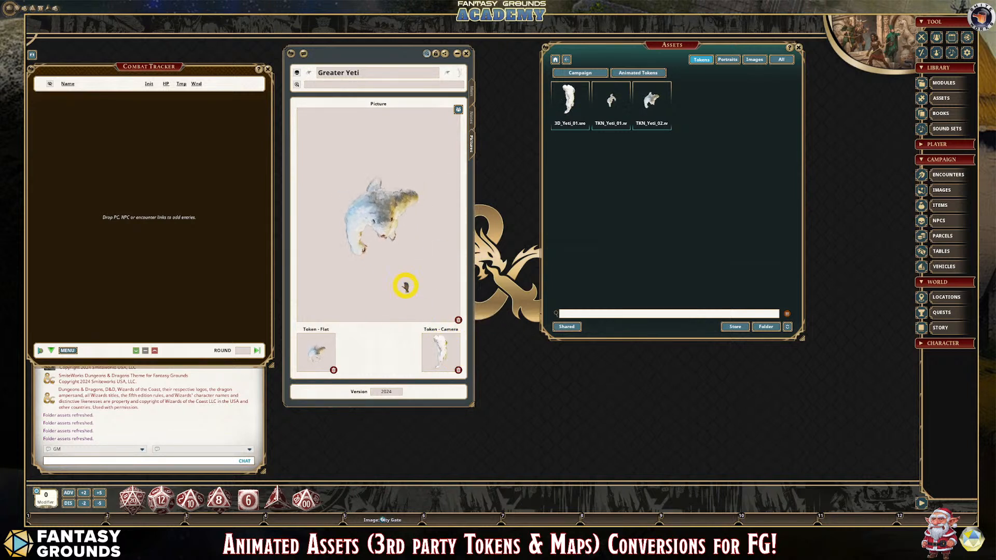
left_click(380, 224)
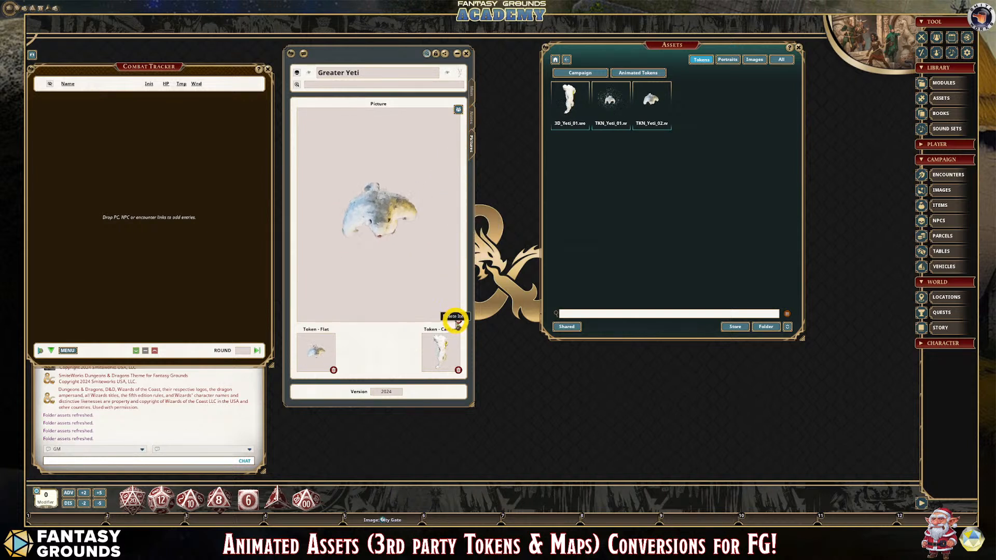
left_click(459, 320)
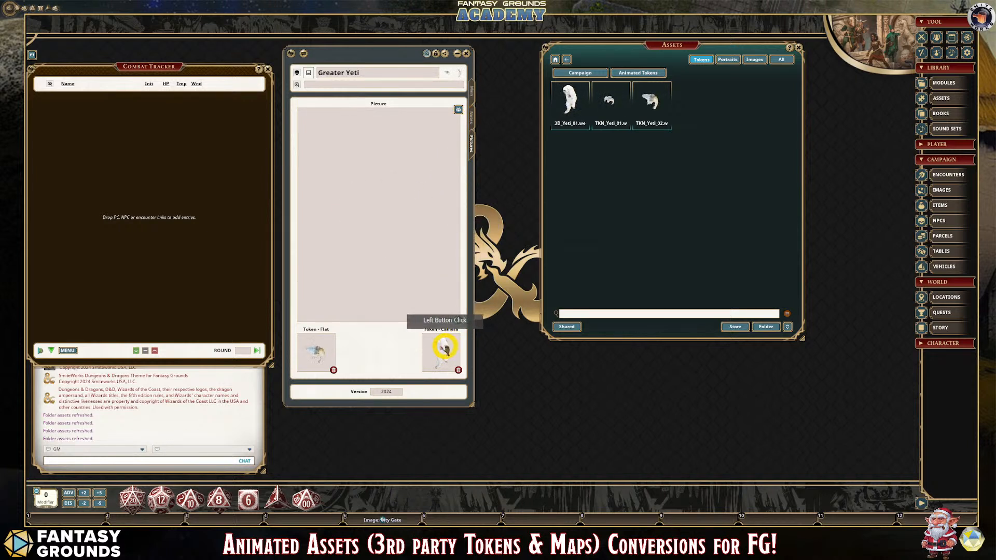
left_click_drag(443, 344, 394, 247)
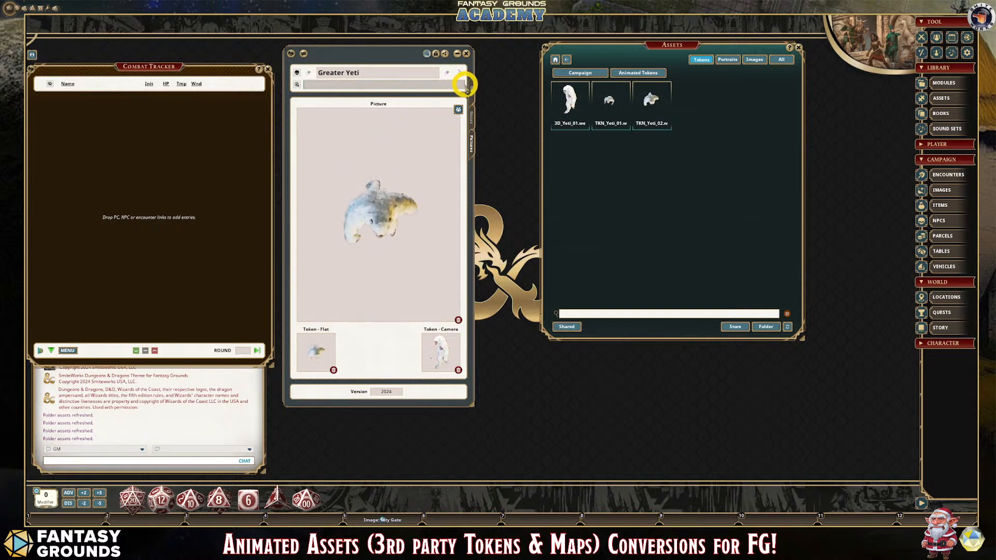
- Close the Assets window and lock the Greater Yeti record against editing
left_click(799, 48)
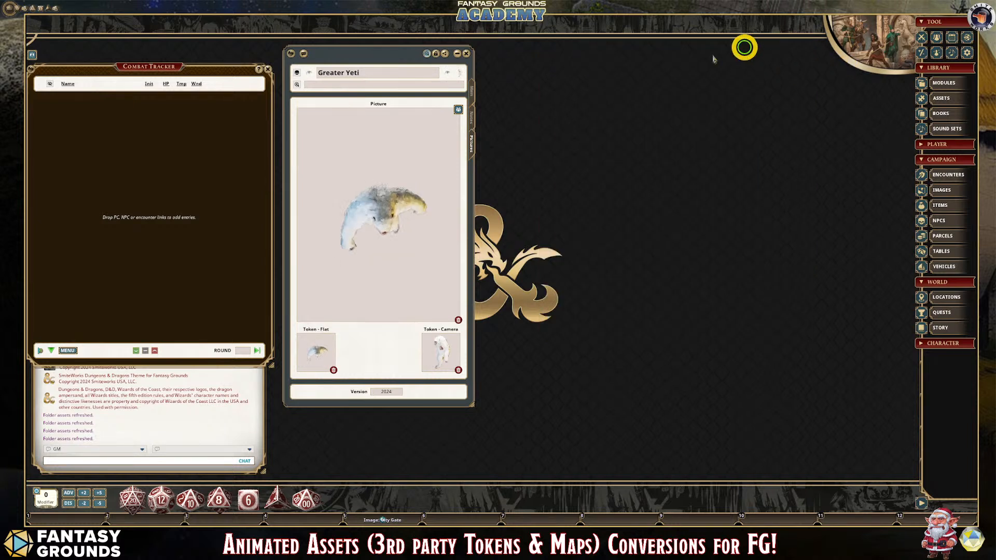
left_click(445, 54)
left_click(436, 54)
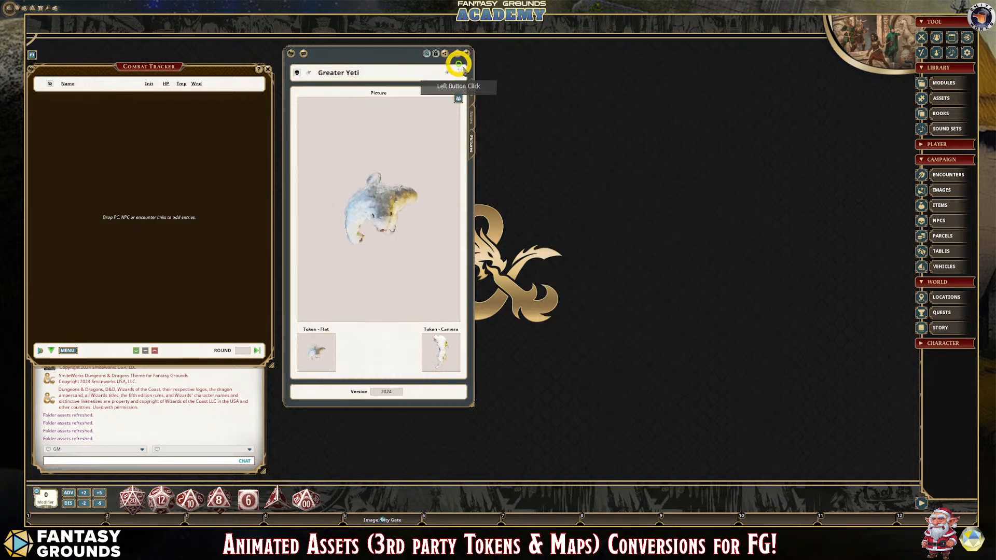
- Add the Greater Yeti to the Combat Tracker, set all NPCs to be shown, and close its record
left_click(302, 60)
left_click_drag(302, 61, 83, 149)
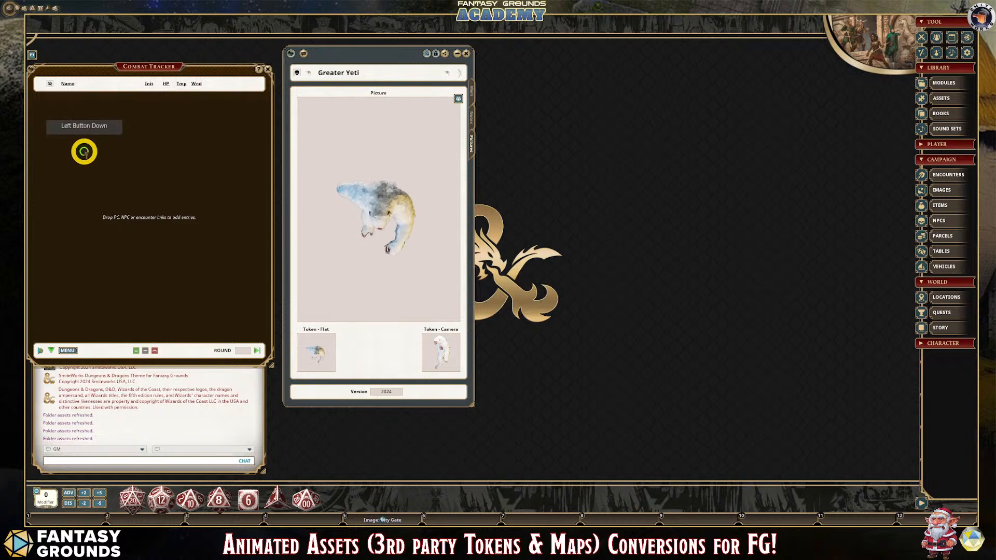
left_click(50, 83)
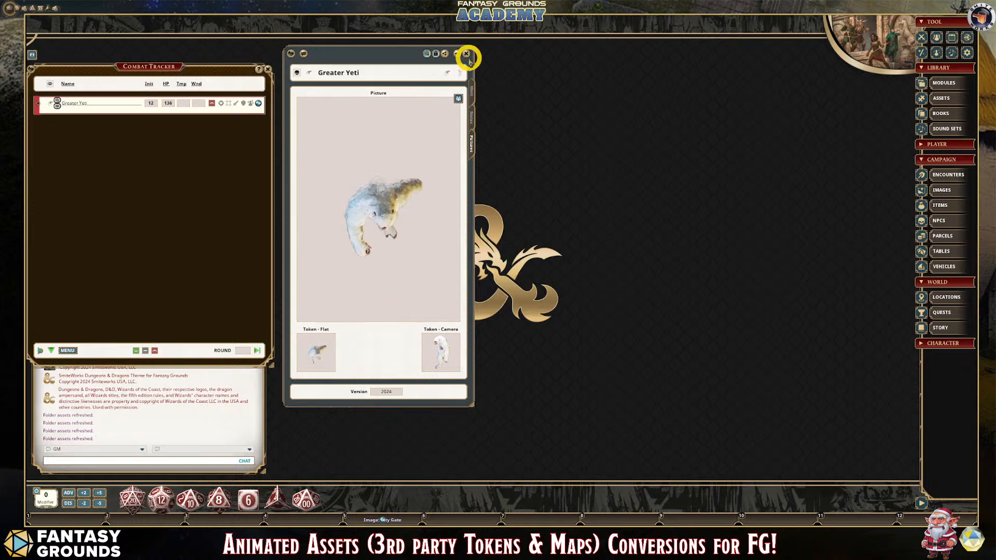
left_click(466, 53)
- Open the City Gate map and place the Greater Yeti's token from the Combat Tracker on the ground west of the gate towers
left_click(386, 519)
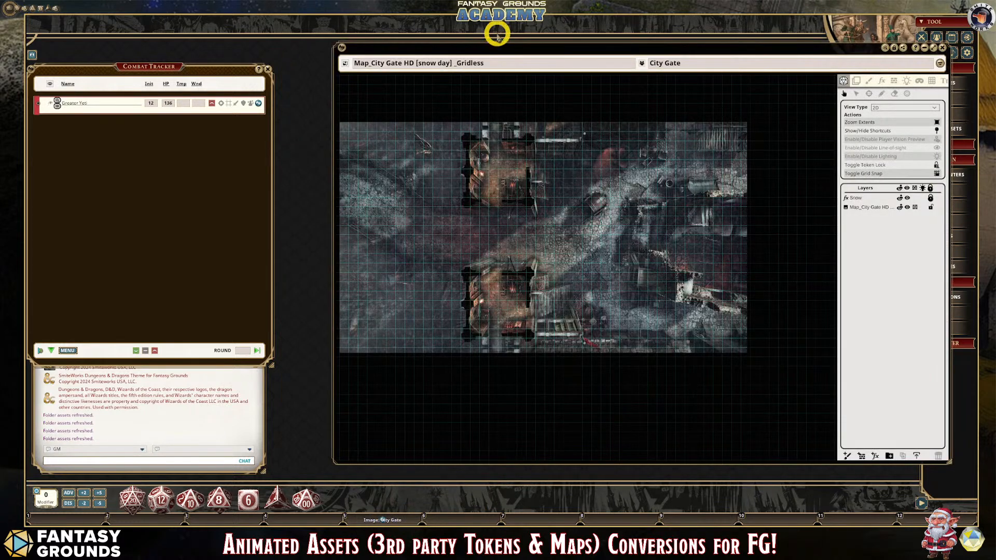
left_click_drag(489, 46, 439, 25)
scroll(335, 224, "up", 2)
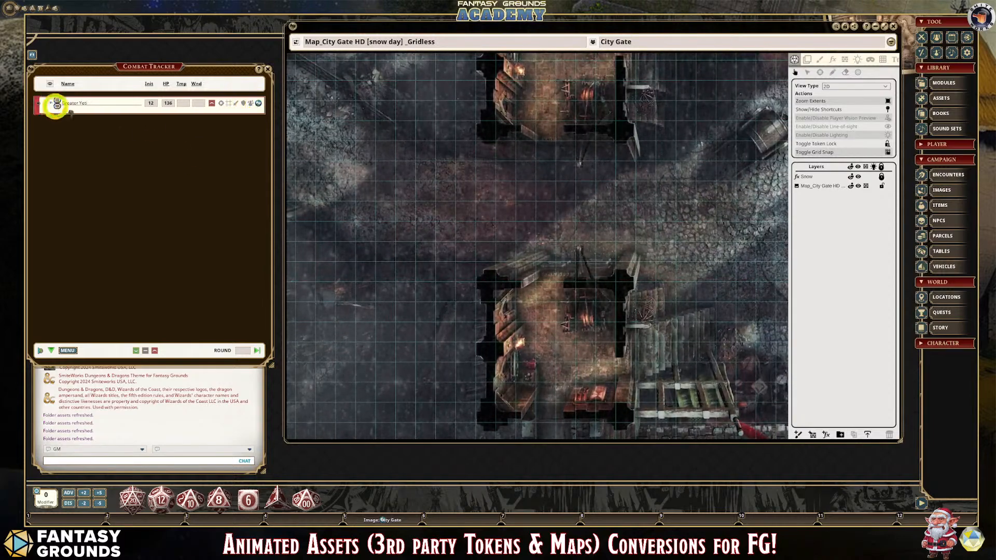
left_click_drag(56, 104, 403, 179)
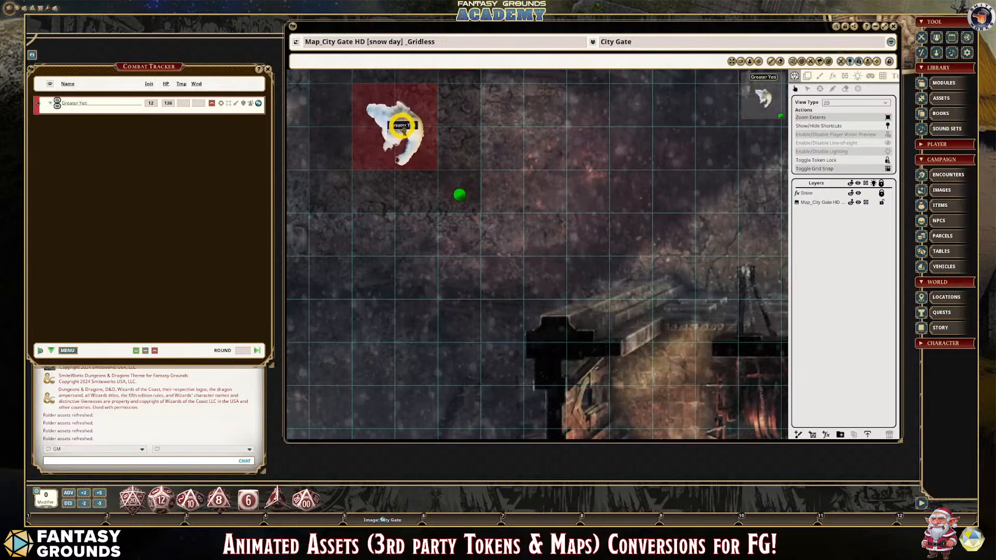
key("ctrl")
scroll(435, 242, "down", 2)
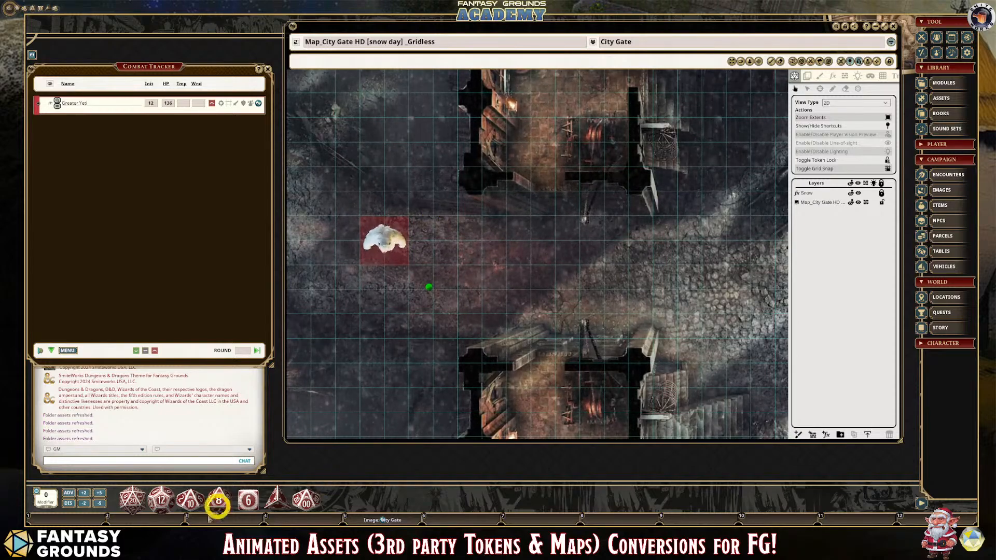
- Switch to File Explorer, go to Downloads, and view the DALL-E 2024-12-24 10.30.34 yeti image in PaintShop Pro
left_click(174, 538)
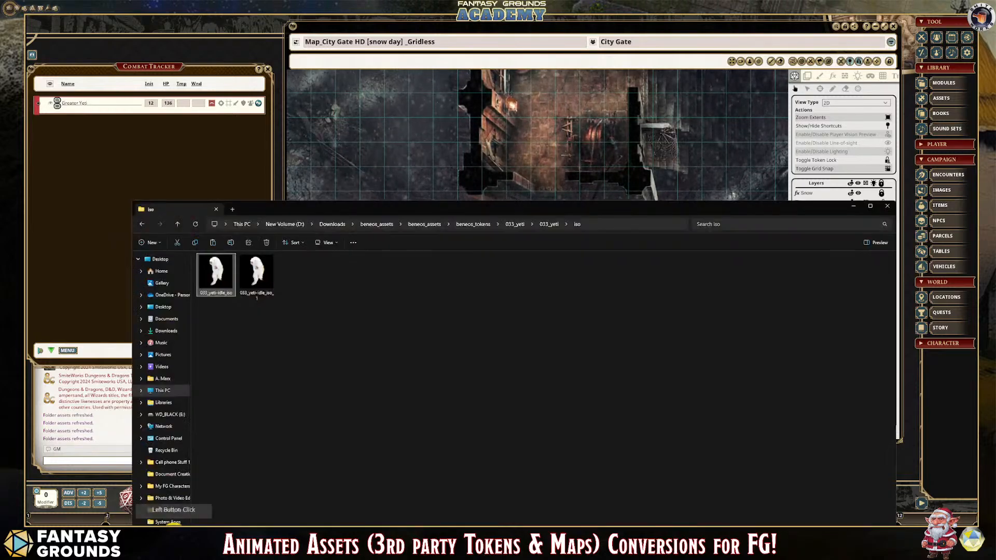
left_click(333, 229)
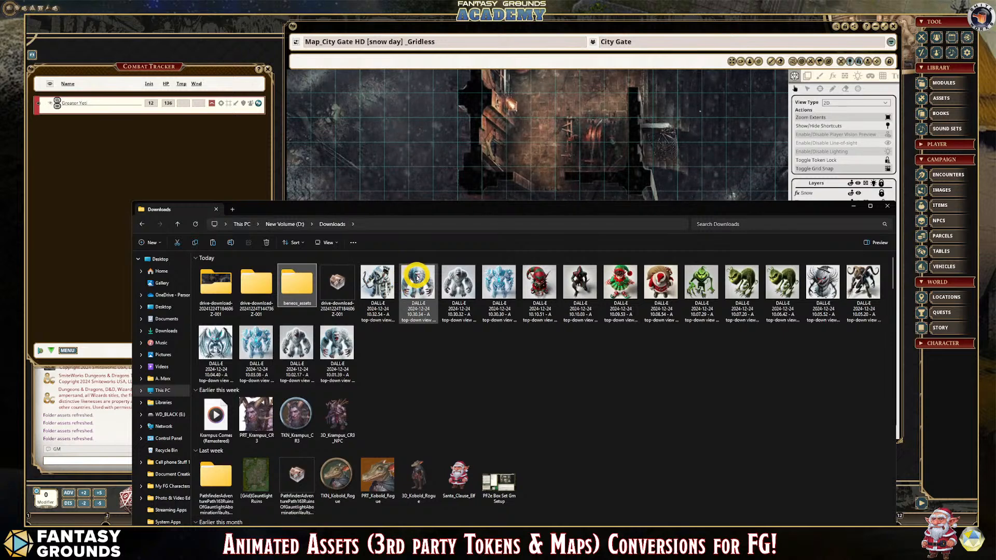
left_click(418, 277)
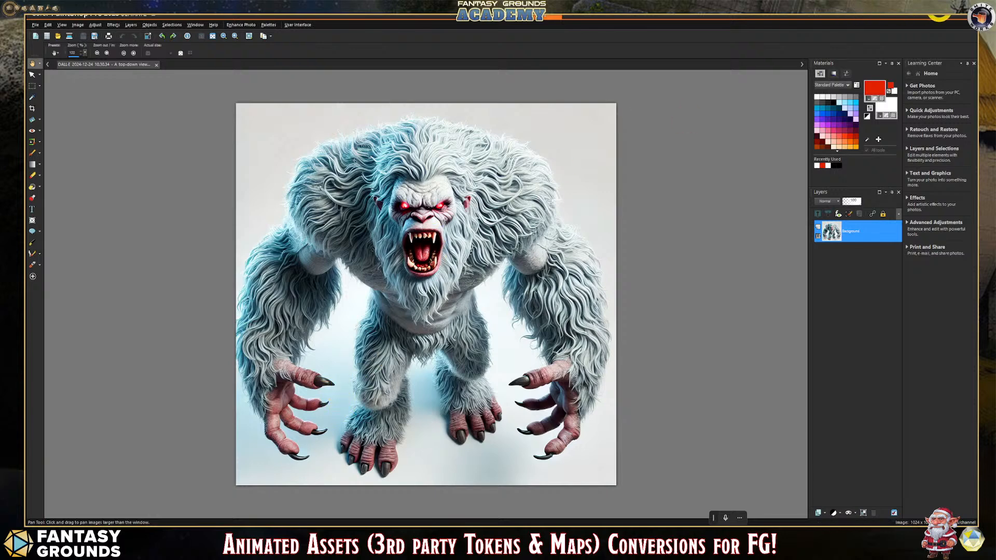
left_click(955, 17)
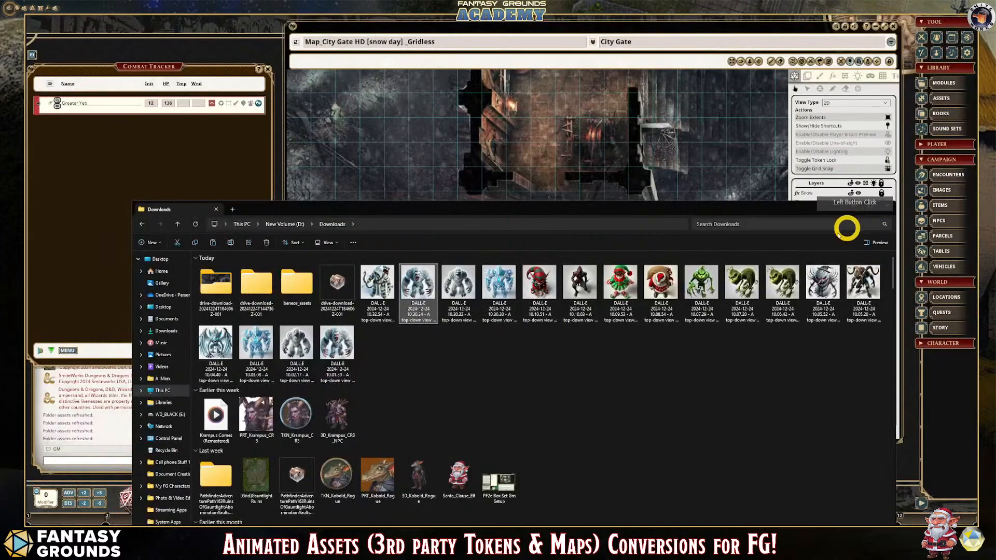
- View the green DALL-E 2024-12-24 10.07.29 creature image in PaintShop Pro, and close the Downloads window
left_click(701, 283)
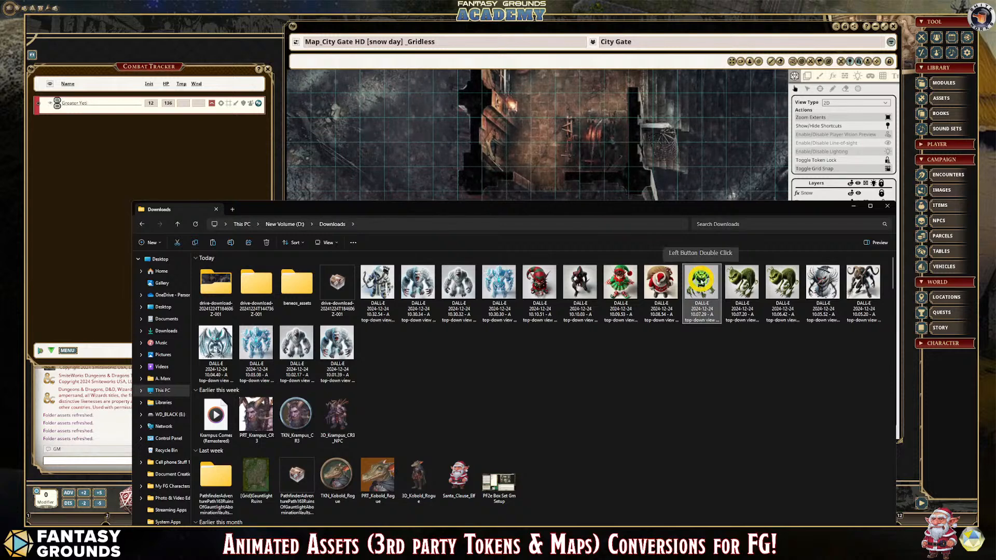
double_click(701, 282)
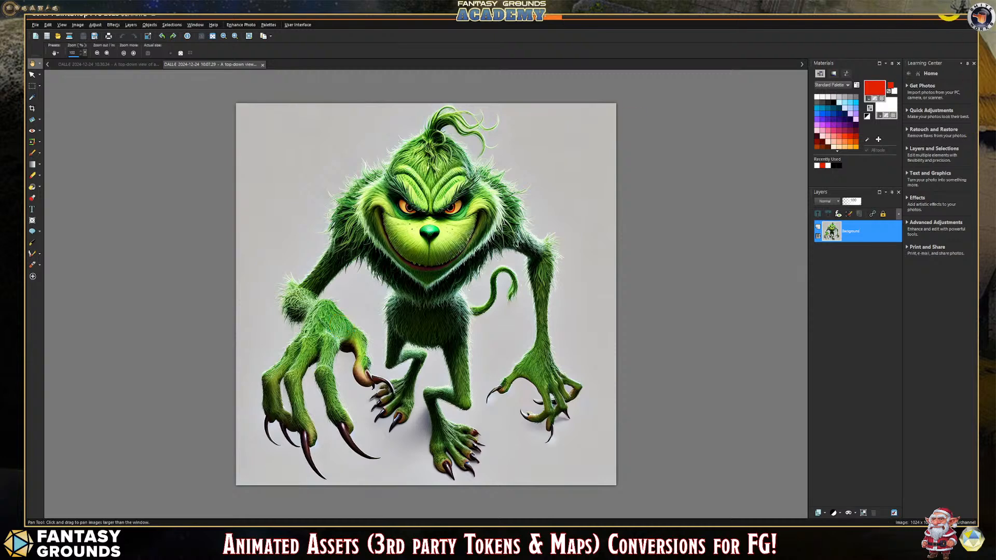
left_click(952, 18)
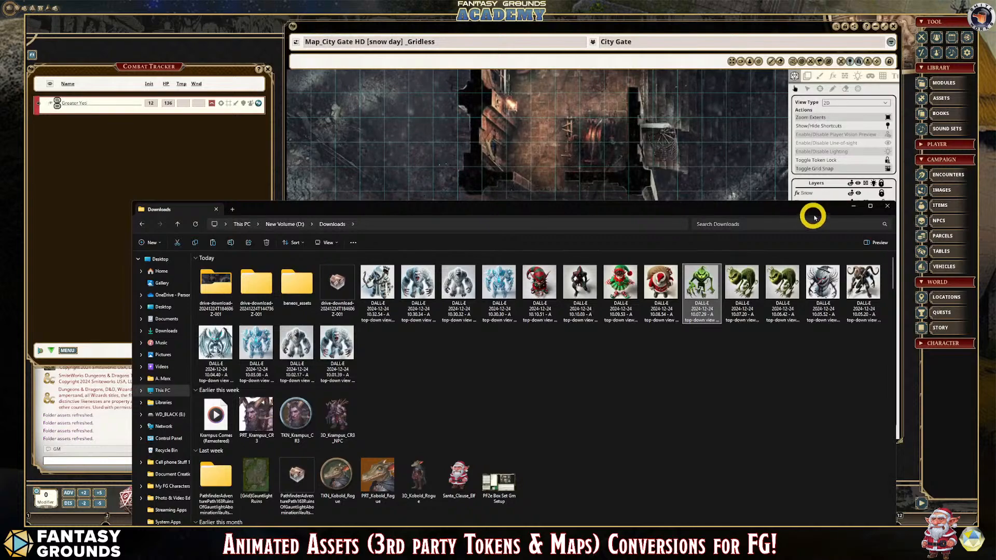
left_click(889, 207)
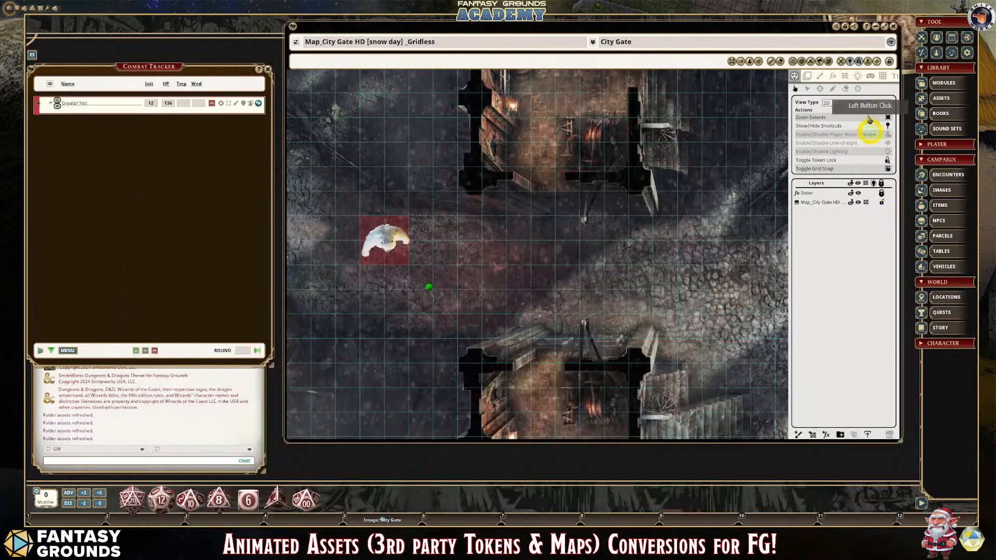
- Close the City Gate map and open the Krampus and The Grinch records from the Custom NPCs group
left_click(892, 25)
left_click(948, 101)
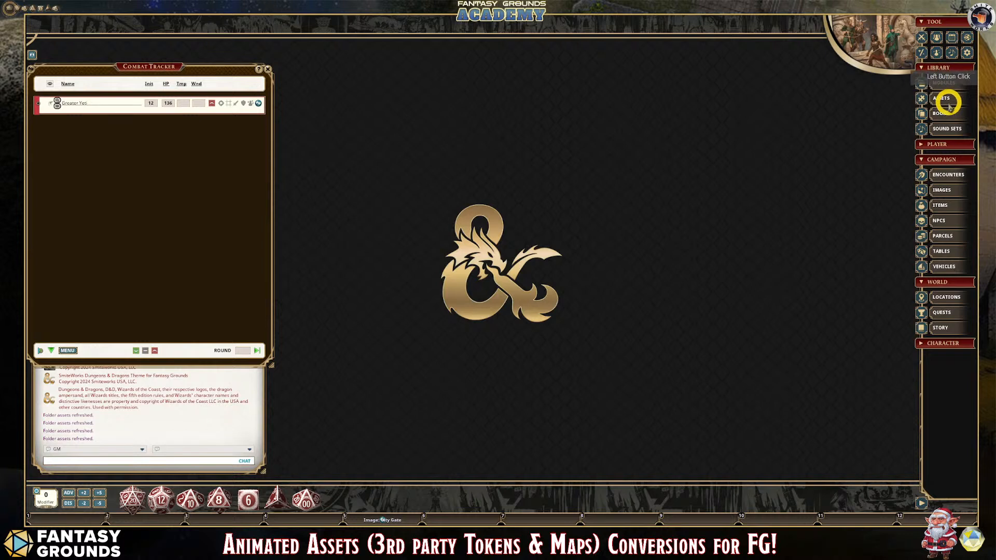
left_click(942, 222)
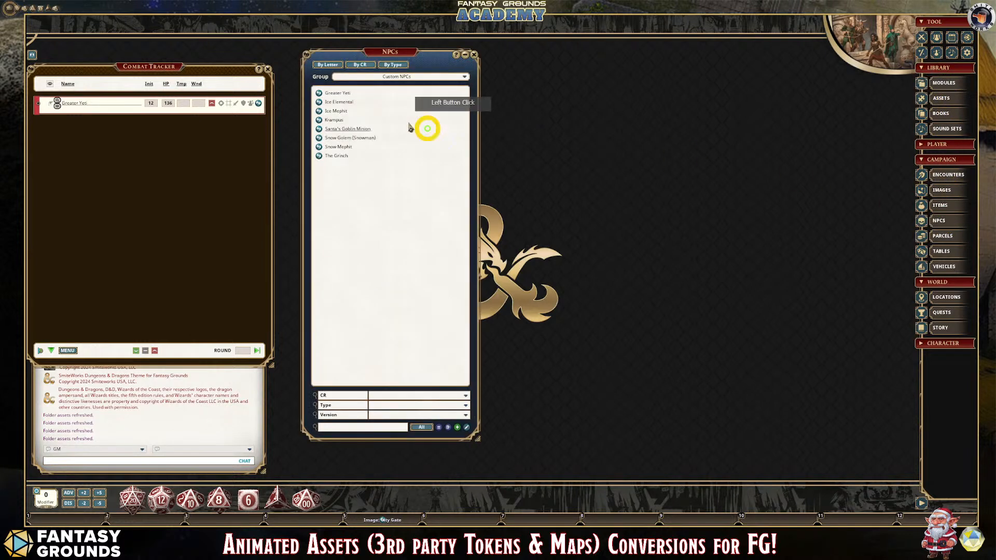
left_click(320, 121)
left_click(639, 41)
left_click_drag(638, 41, 780, 33)
left_click(319, 156)
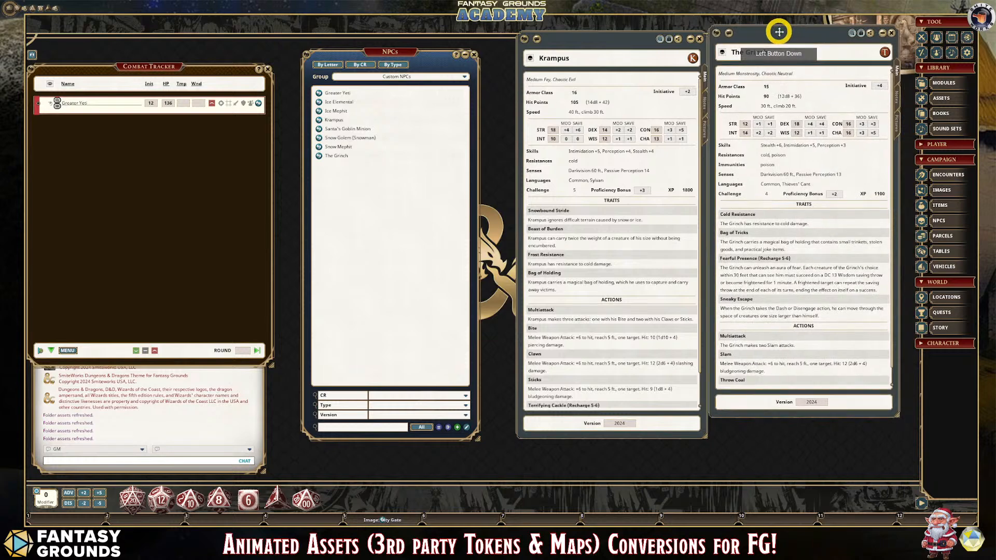
- Close the NPC list and arrange the Krampus and The Grinch records side by side beside the Combat Tracker
left_click(474, 54)
left_click_drag(578, 42, 350, 50)
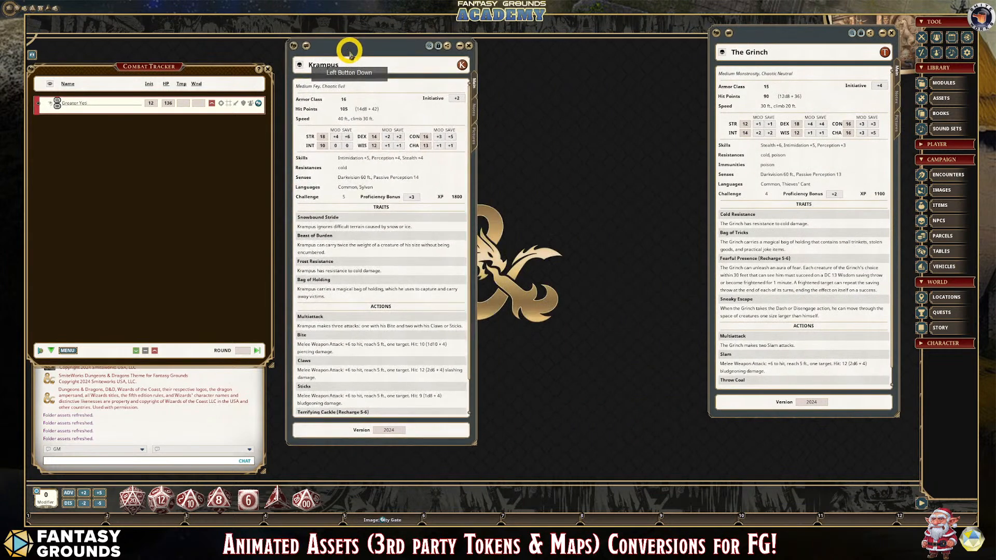
left_click_drag(794, 33, 565, 49)
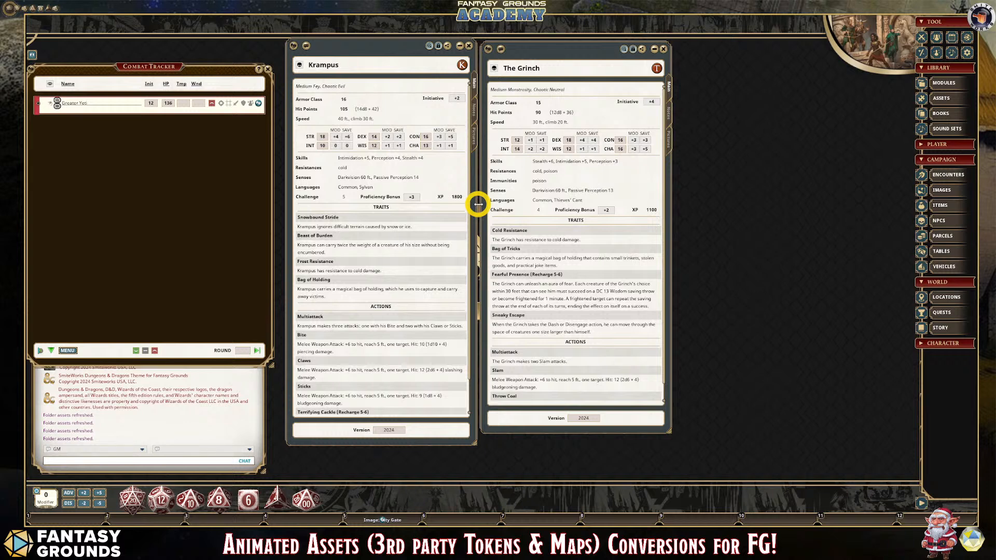
- Read The Grinch's actions and the background notes in the Krampus record
scroll(574, 319, "down", 2)
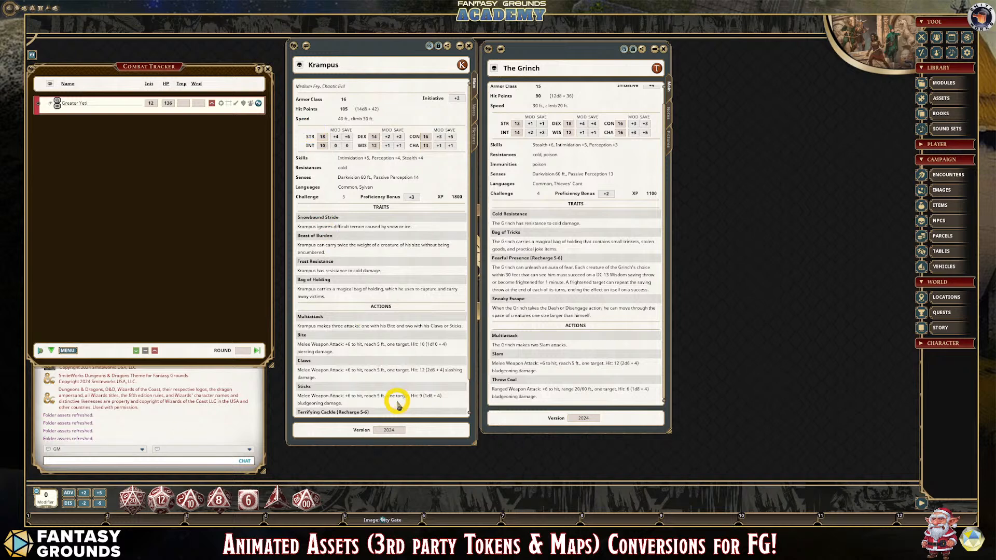
left_click_drag(389, 438, 389, 435)
left_click(473, 110)
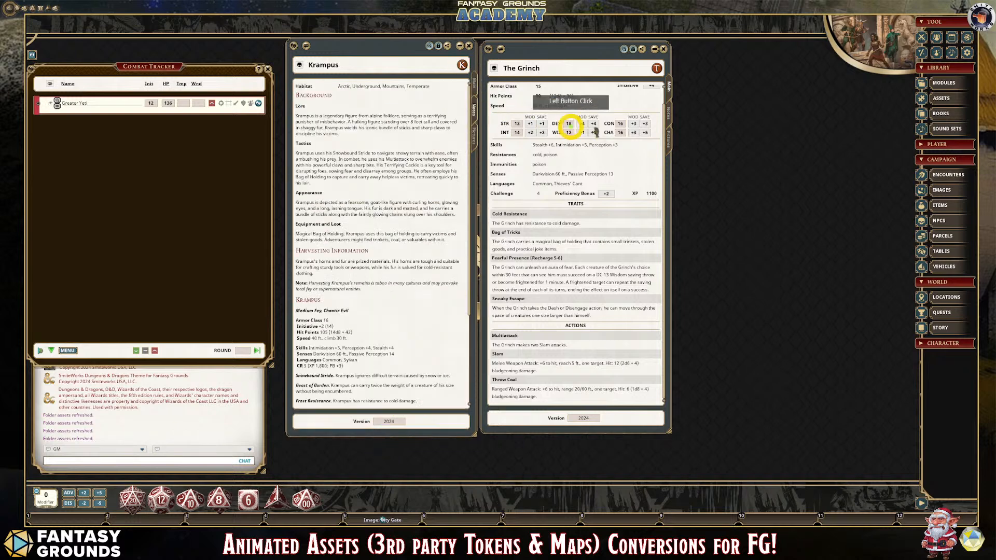
- Read The Grinch's background, tactics and harvesting notes, and compare them with the notes in the Krampus record
left_click(669, 114)
scroll(337, 280, "down", 5)
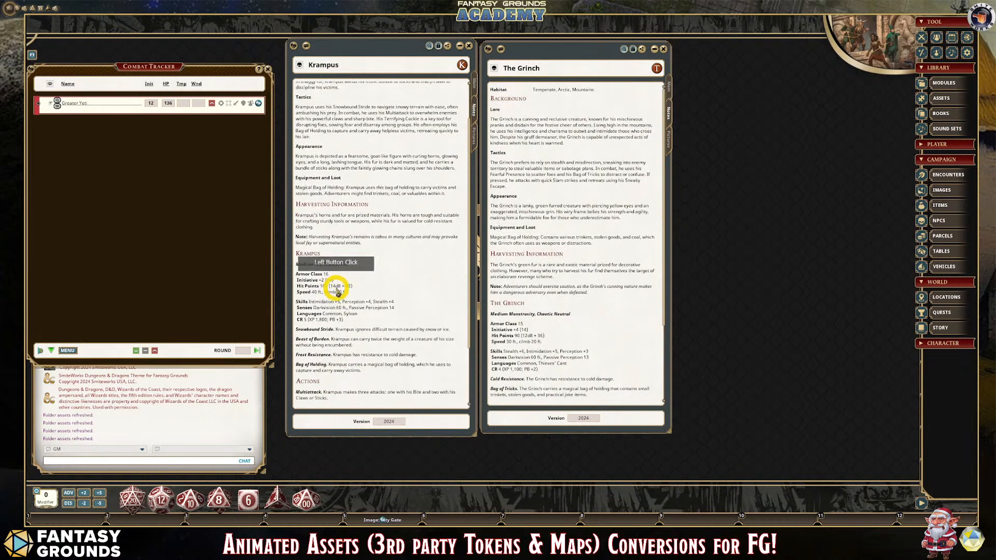
scroll(338, 284, "up", 5)
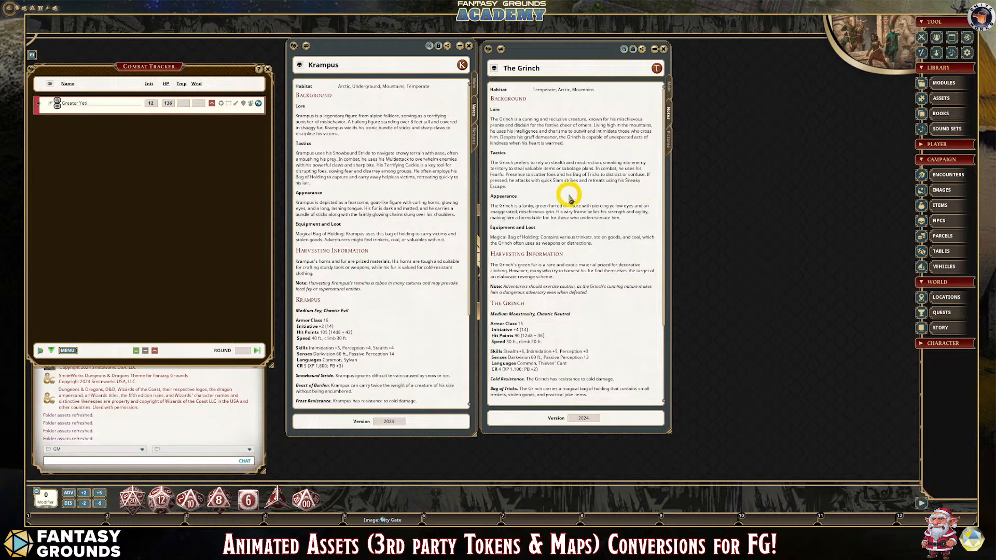
scroll(570, 196, "down", 2)
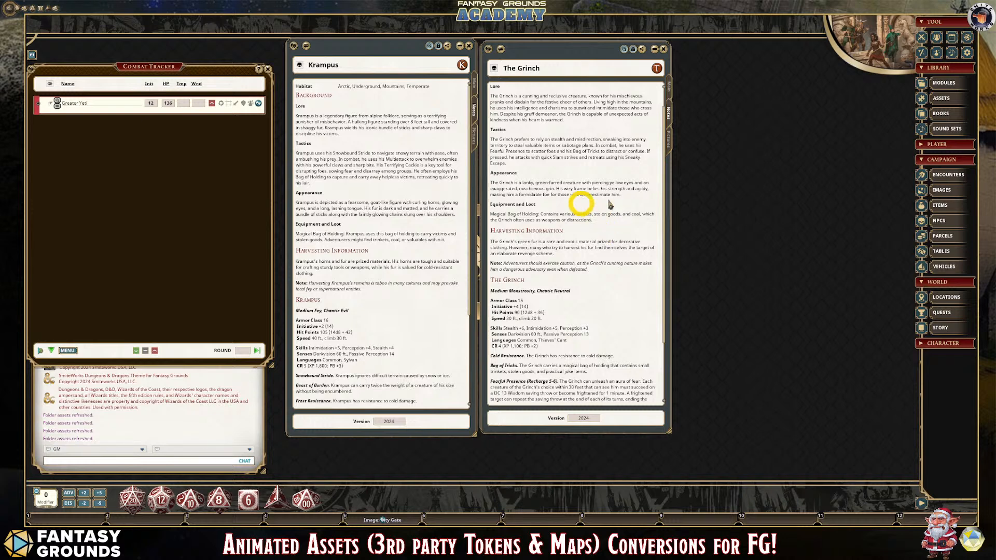
scroll(614, 221, "down", 1)
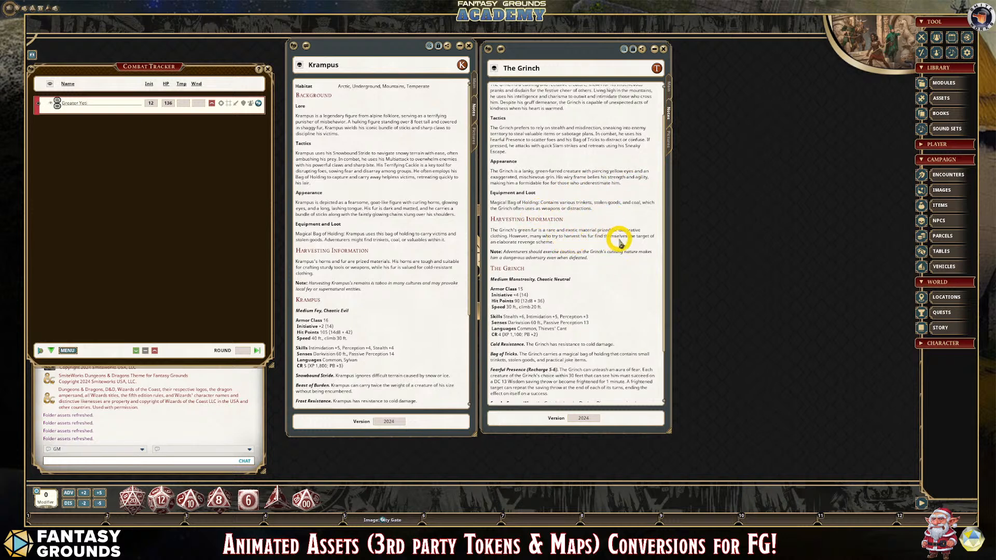
scroll(565, 223, "down", 2)
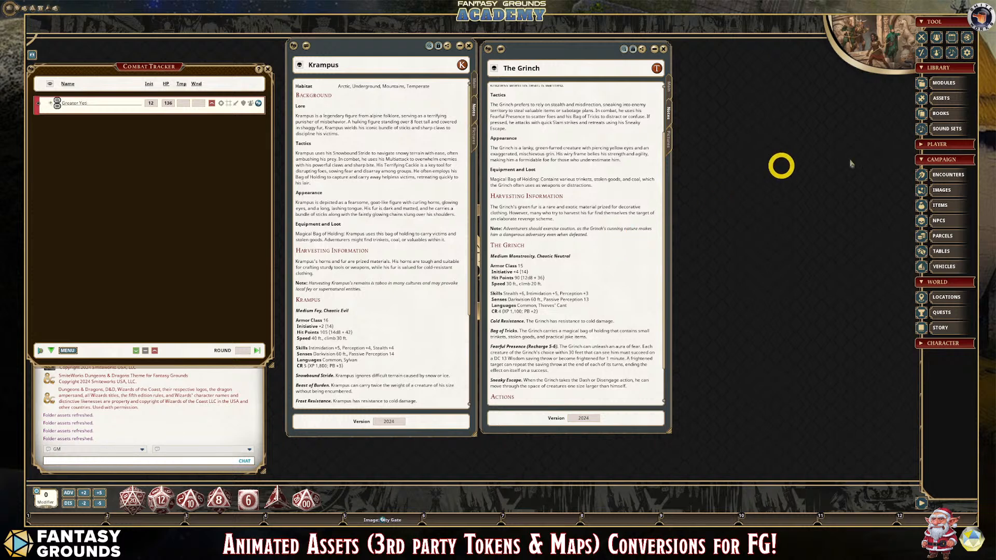
scroll(542, 207, "down", 3)
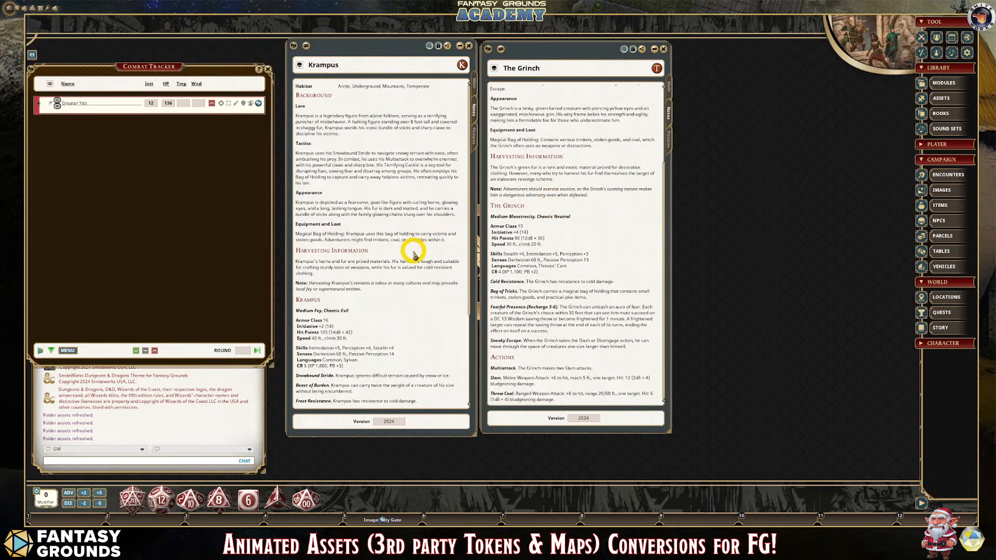
scroll(415, 249, "down", 9)
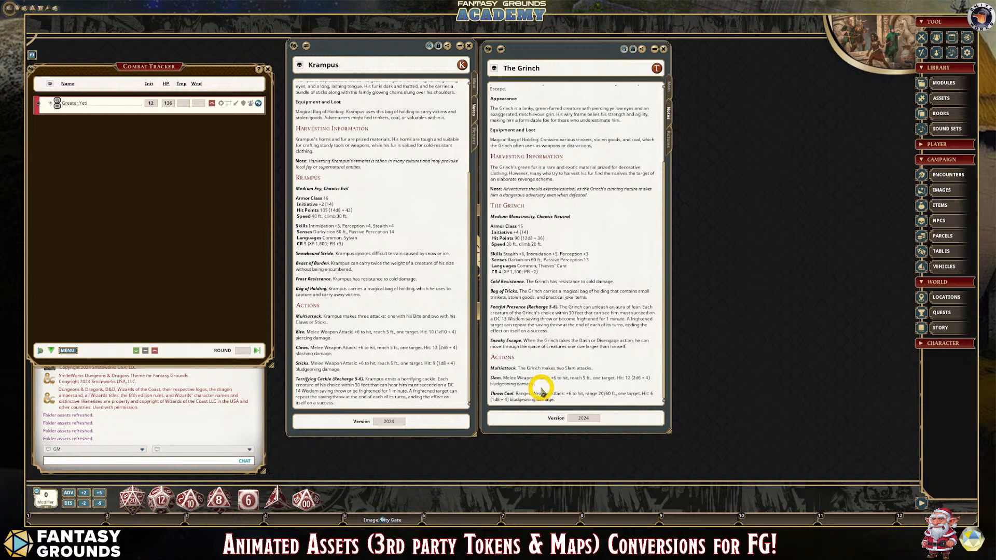
scroll(535, 384, "up", 3)
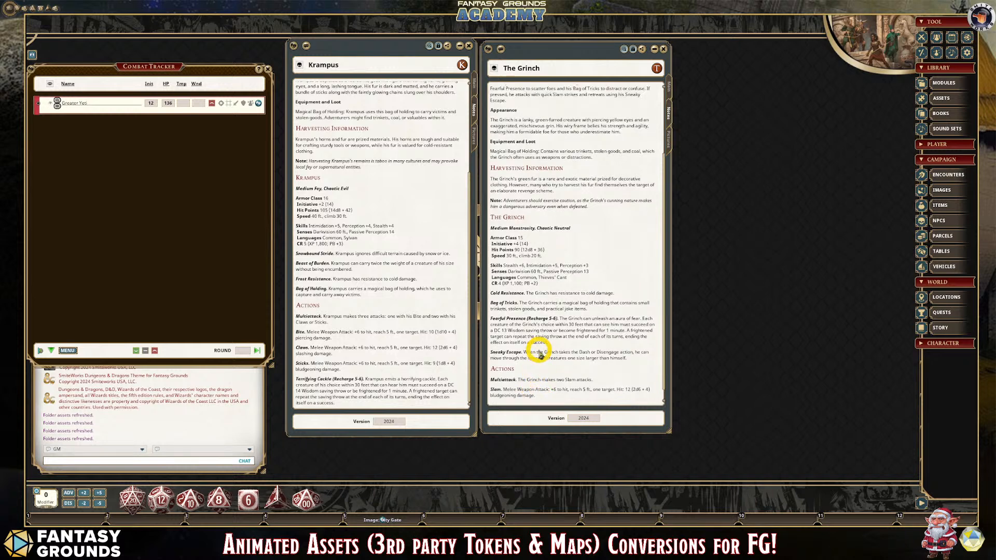
- Display the main stat blocks of The Grinch and Krampus and review their traits and actions
left_click(669, 83)
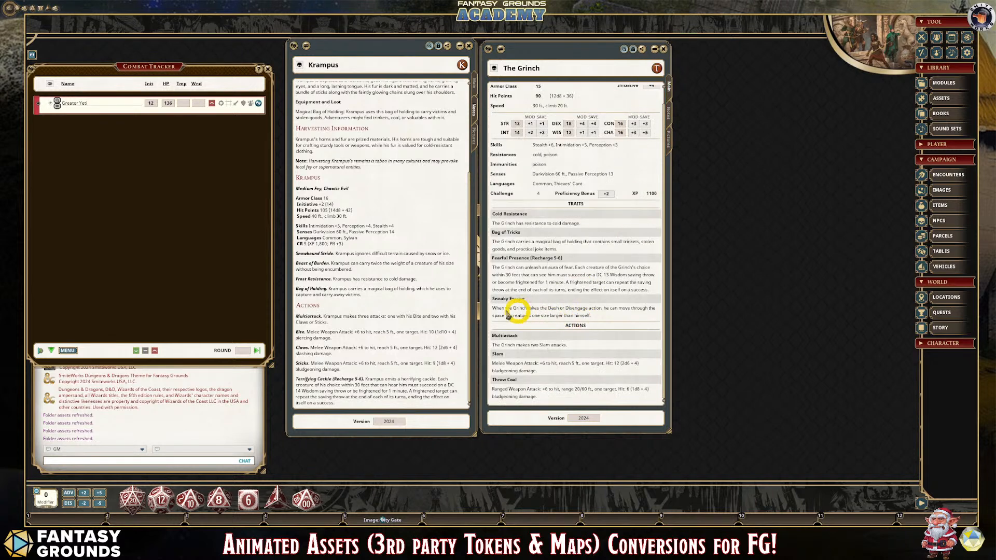
scroll(327, 318, "up", 3)
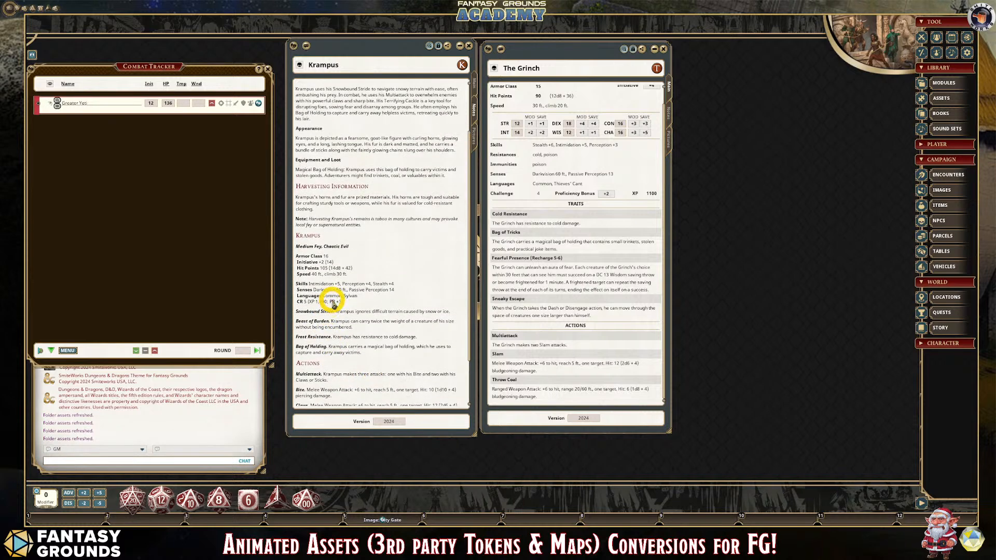
scroll(332, 304, "down", 3)
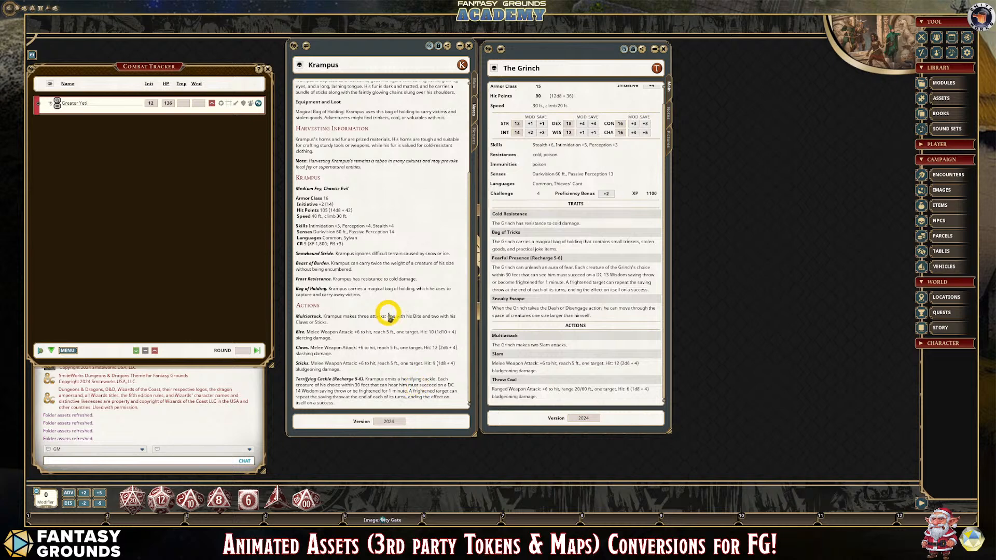
scroll(384, 296, "up", 5)
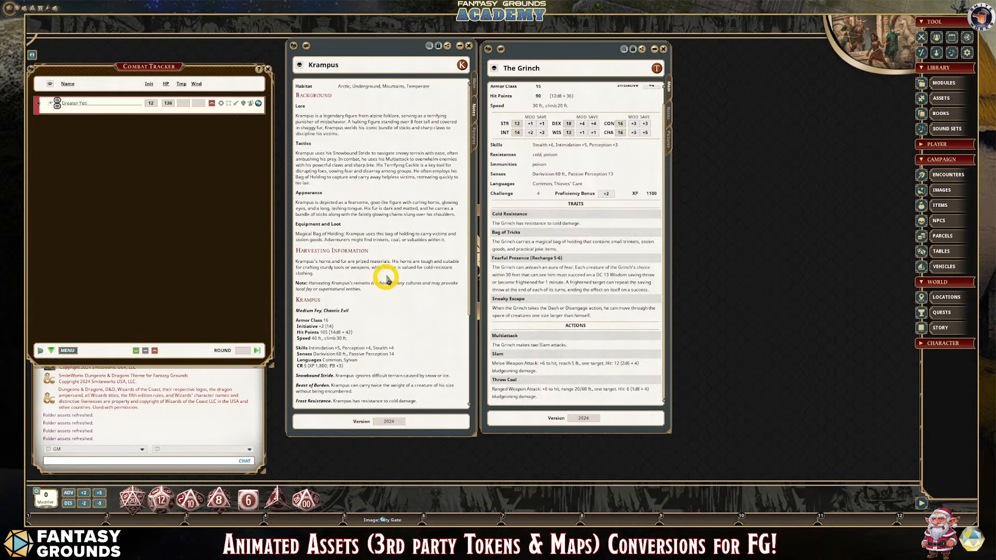
left_click(474, 83)
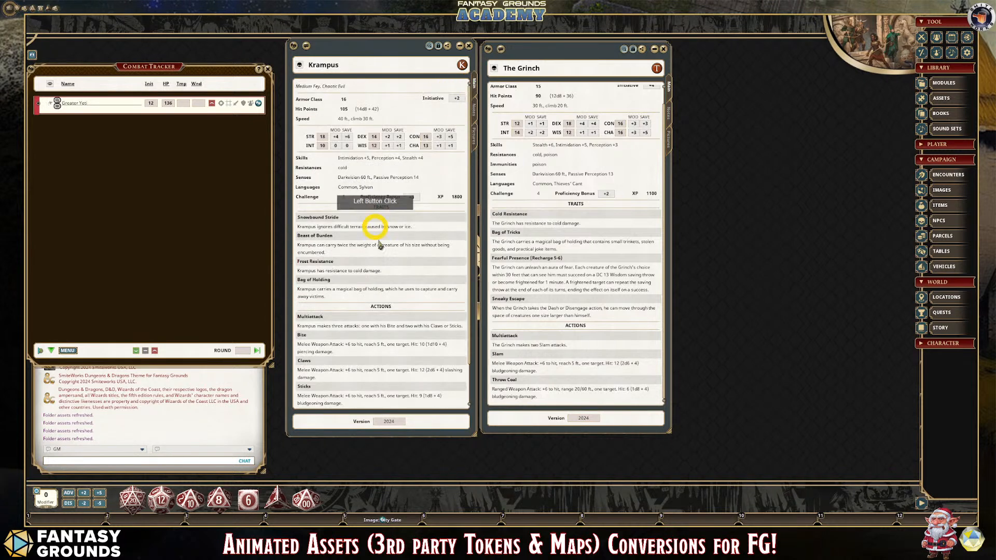
scroll(375, 239, "down", 3)
scroll(377, 242, "up", 3)
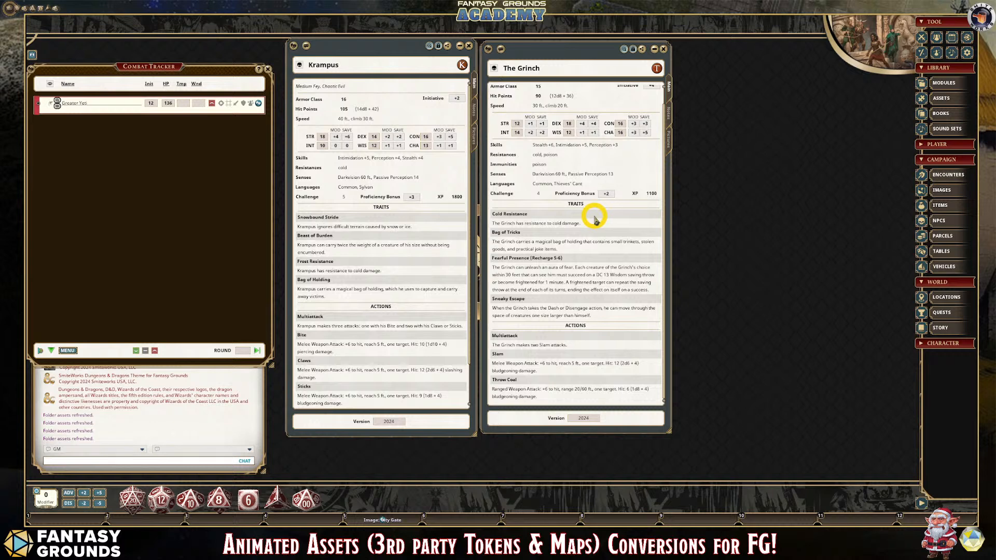
scroll(551, 214, "up", 1)
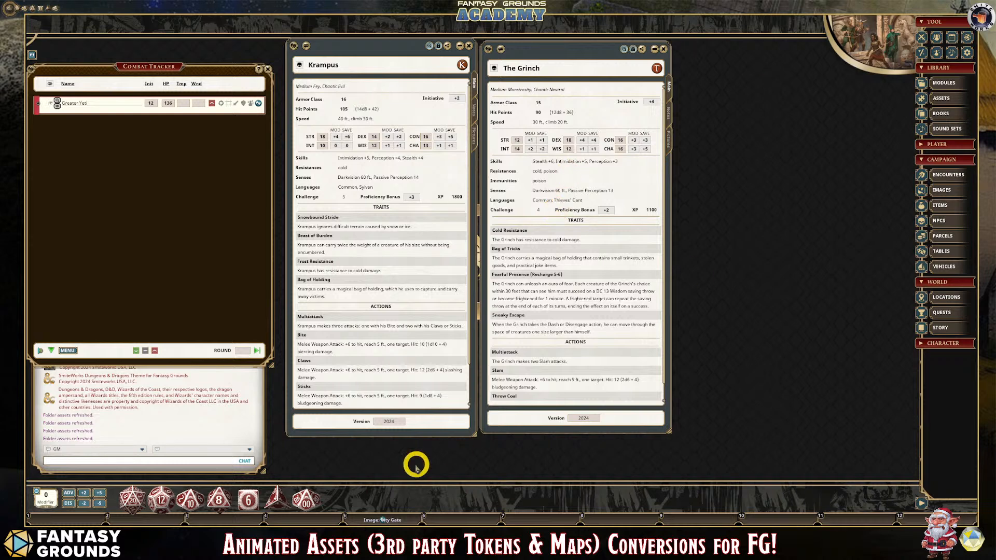
- Switch to Discord, open the Fantasy Grounds Academy server's welcome-center channel, and reveal the message hidden as likely spam
left_click(262, 484)
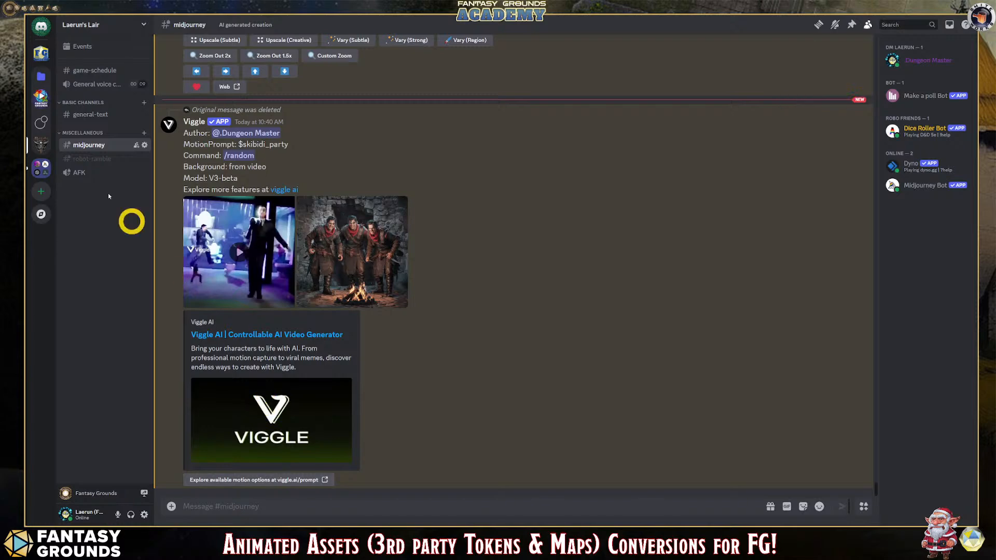
left_click(42, 52)
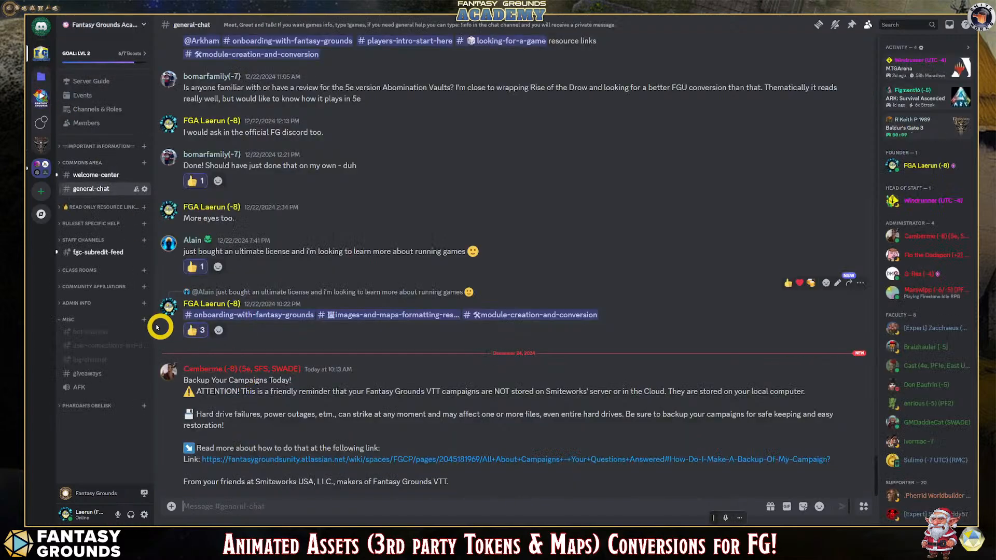
left_click(95, 179)
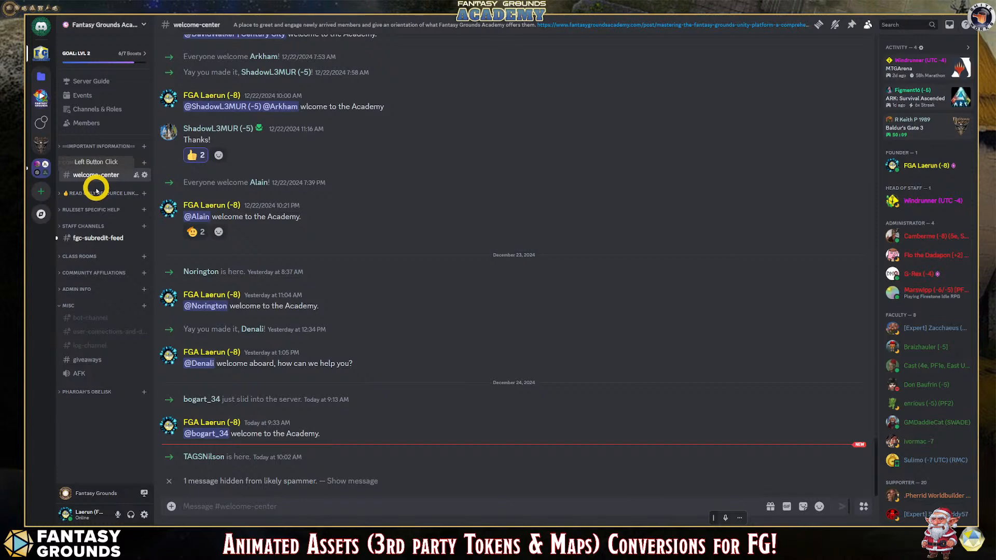
left_click(330, 481)
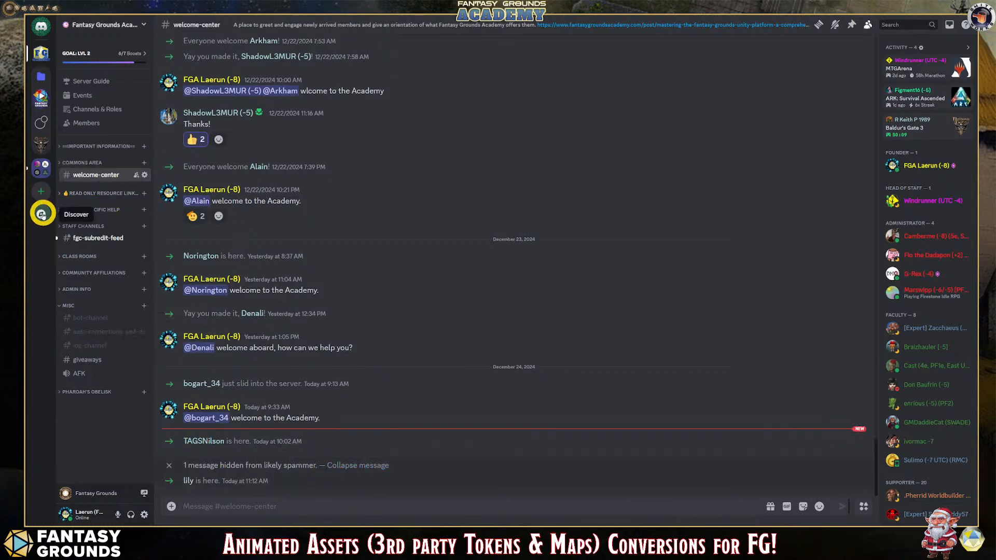
- Open the faculty-lounge staff channel and view both The Grinch vs. Krampus Christmas images at enlarged size
left_click(92, 226)
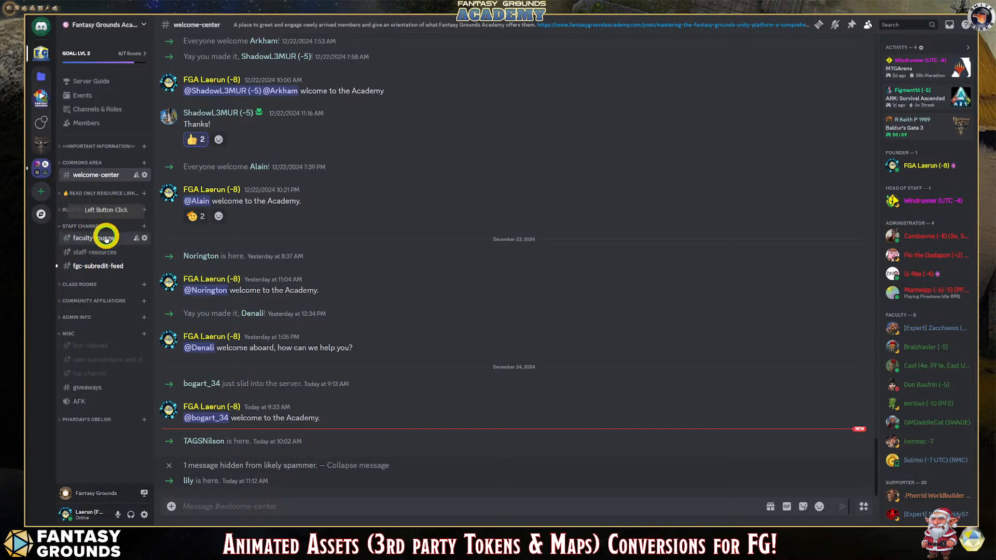
left_click(105, 237)
left_click(238, 416)
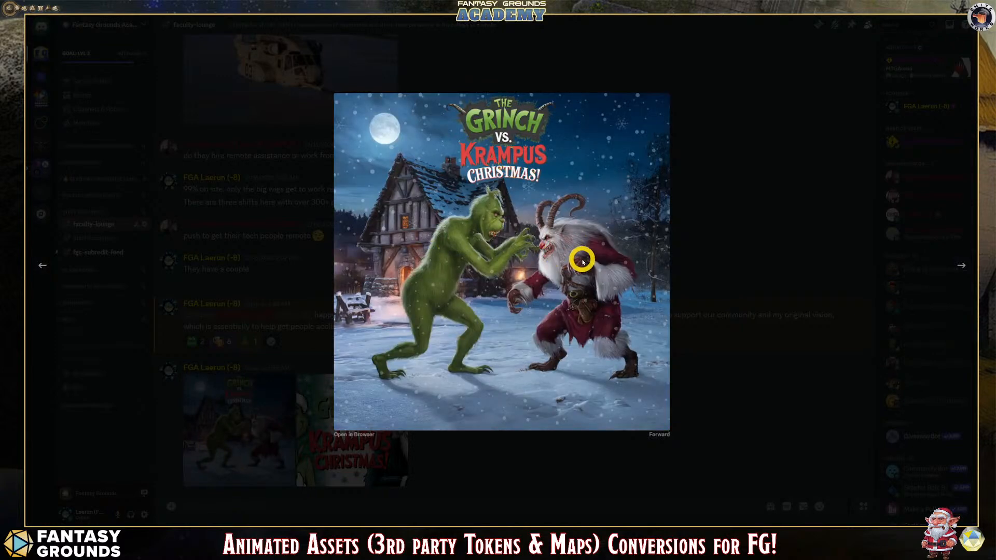
left_click(331, 457)
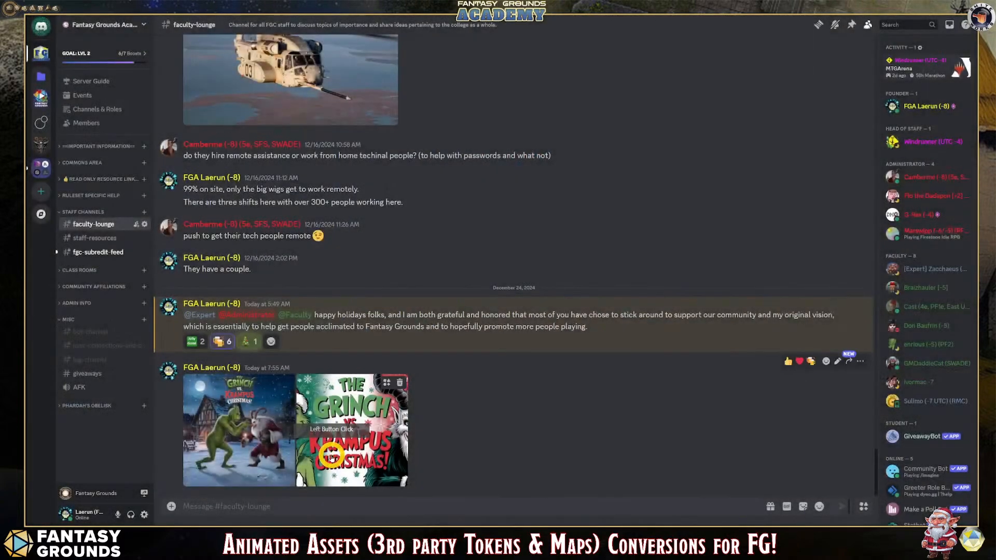
left_click(331, 457)
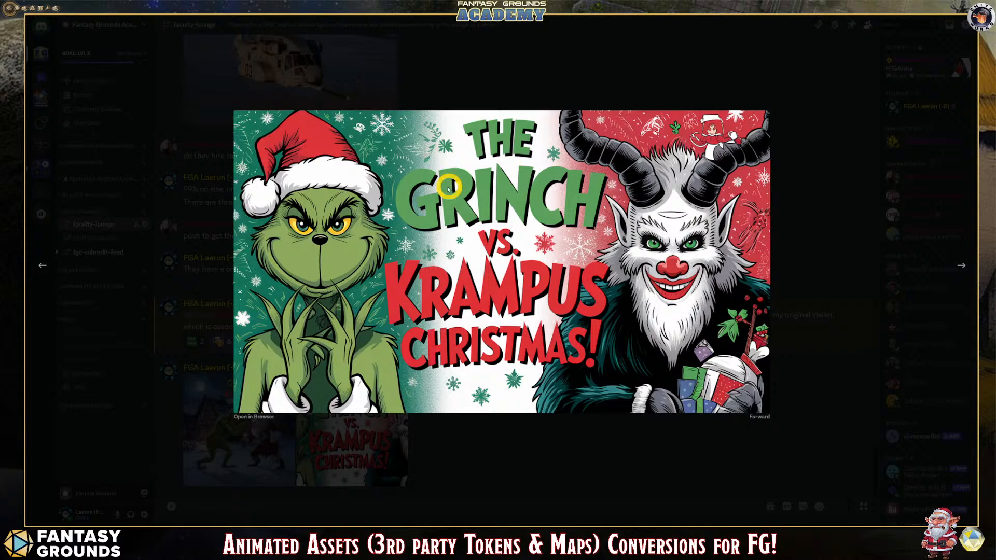
left_click(518, 439)
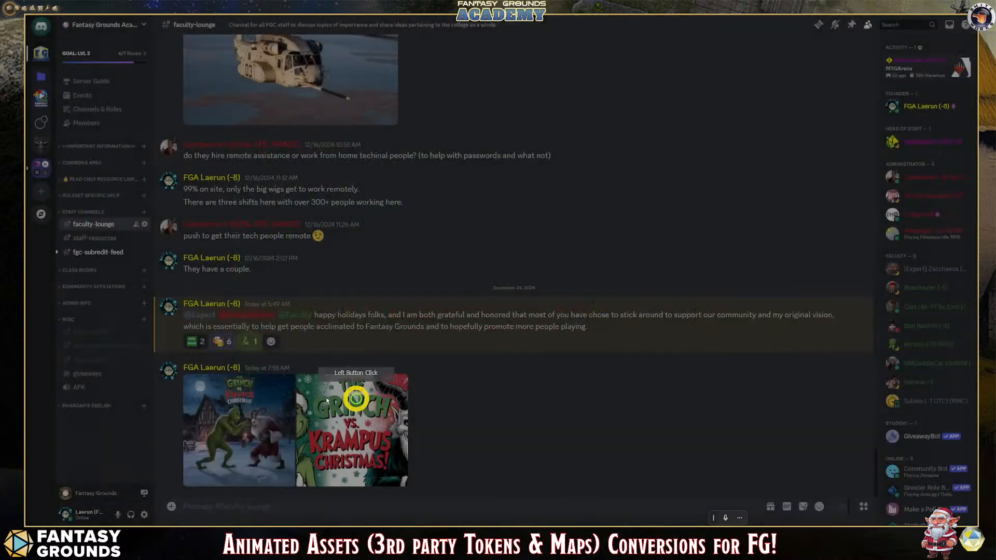
- View the fgc-subredit-feed channel, then return to the Krampus and The Grinch records in Fantasy Grounds
left_click(85, 252)
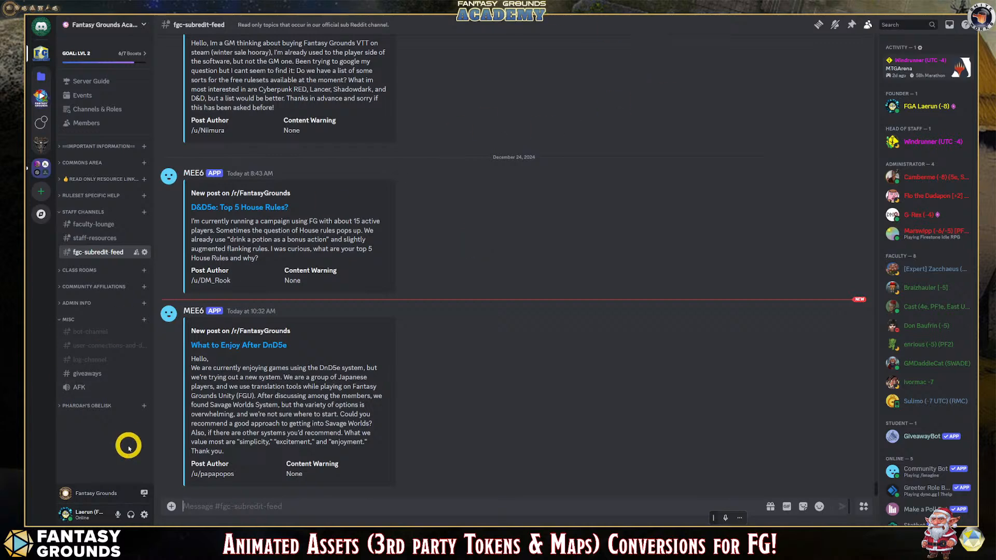
left_click(156, 537)
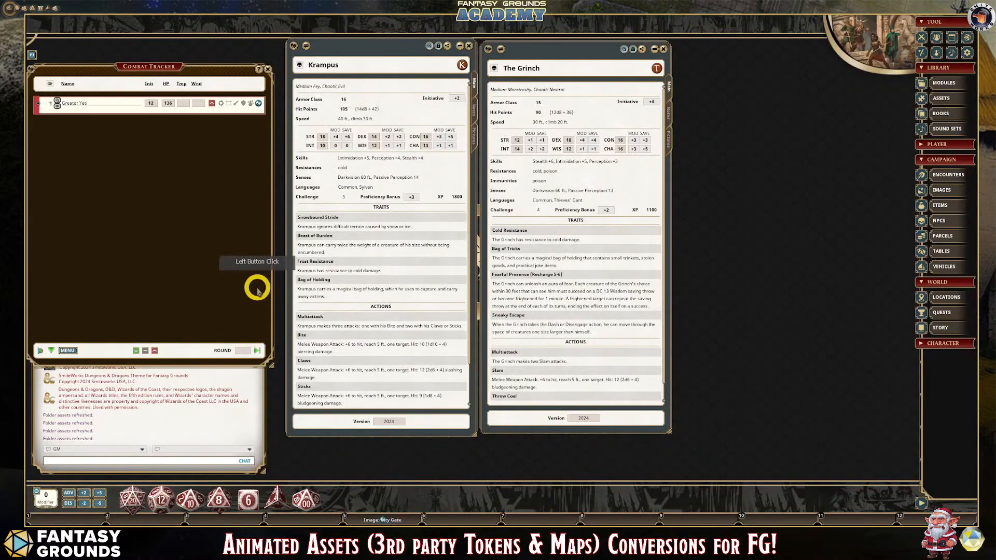